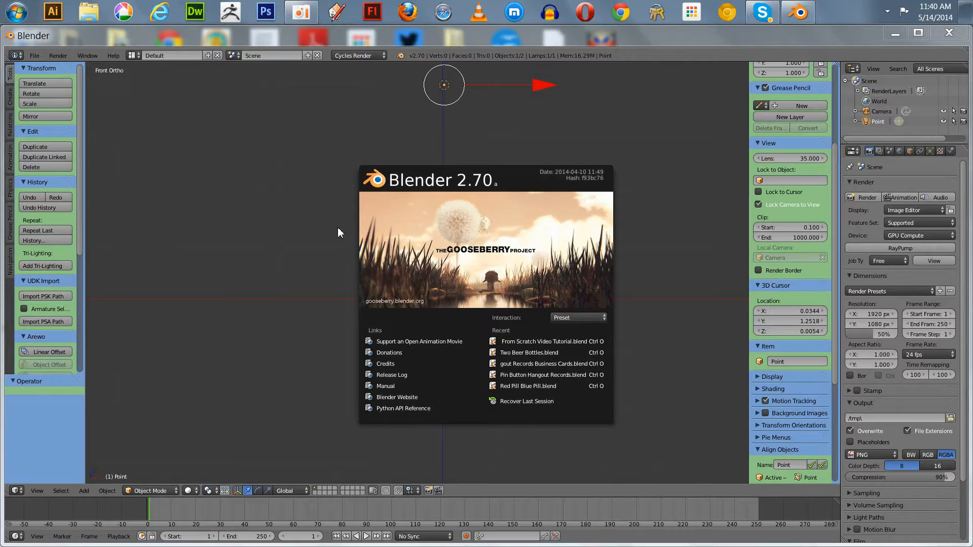
Dismiss the splash screen and hide the camera and the point lamp in the viewport.
left_click(338, 229)
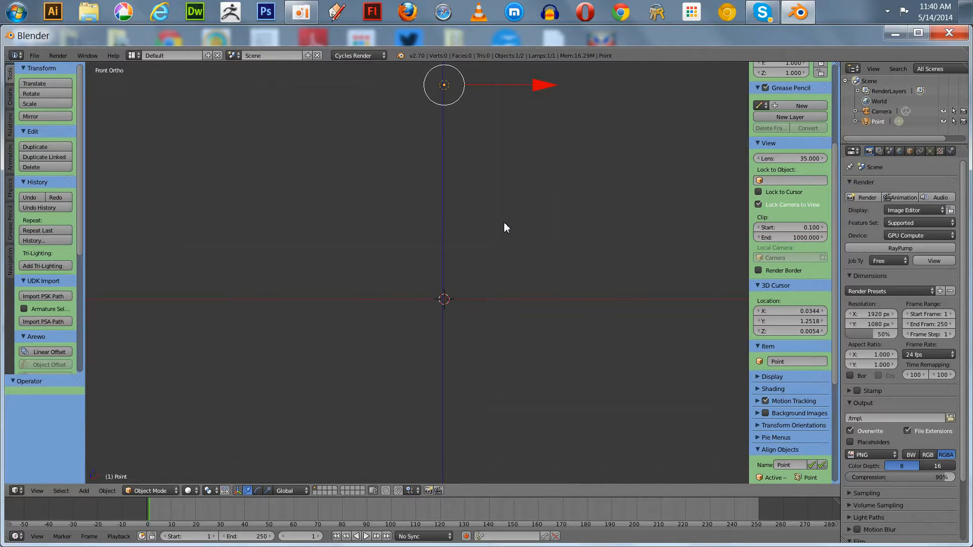
left_click(954, 121)
left_click(944, 112)
left_click(942, 122)
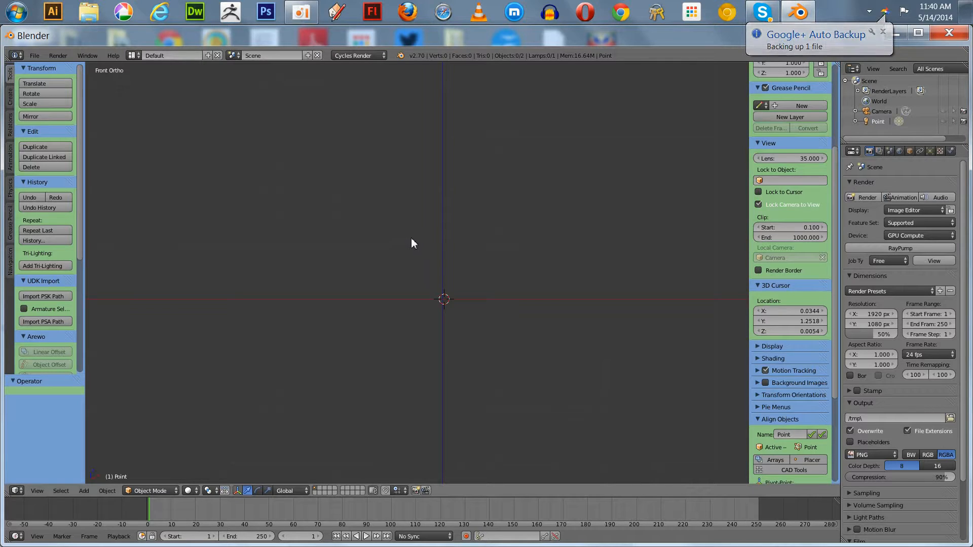
Add a UV sphere mesh at the 3D cursor and deselect all of its geometry.
key("shift+a")
mouse_move(404, 232)
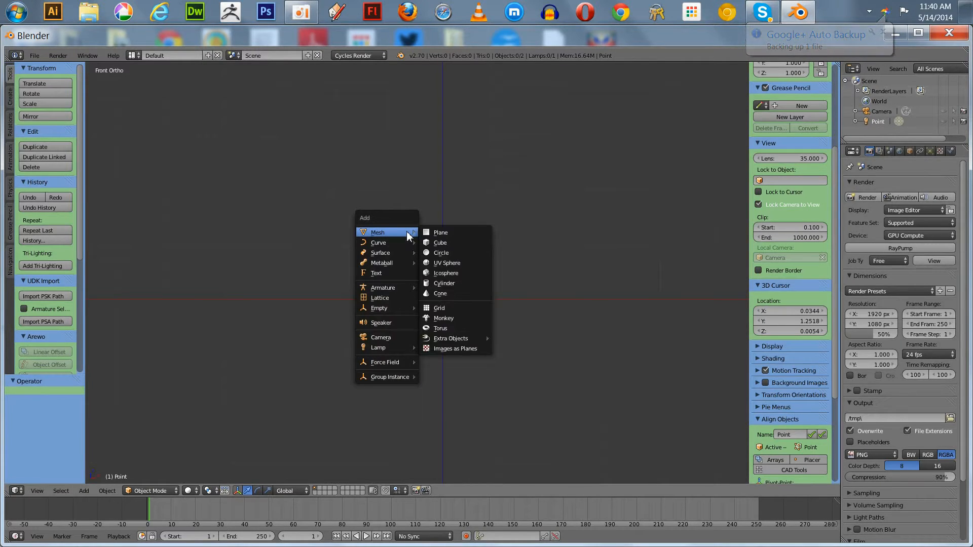
left_click(456, 264)
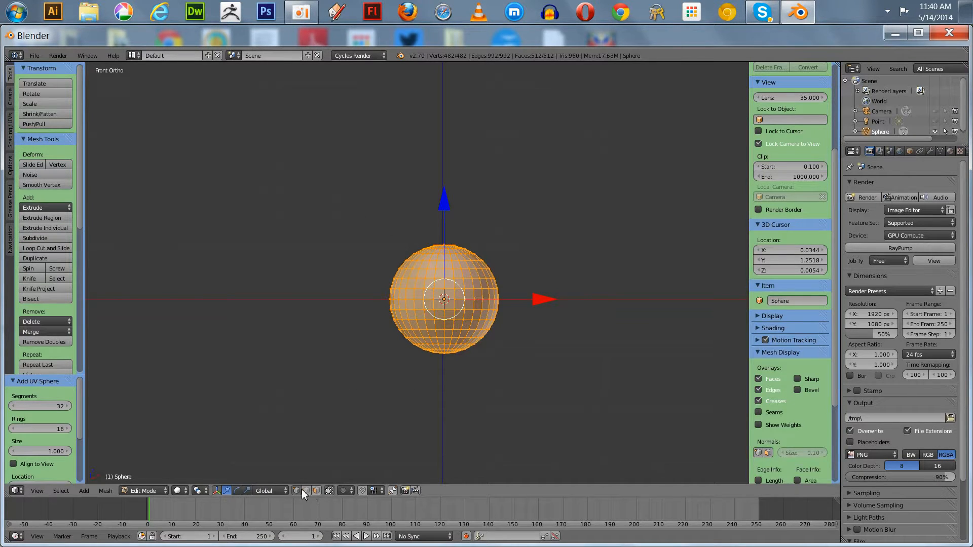
key("a")
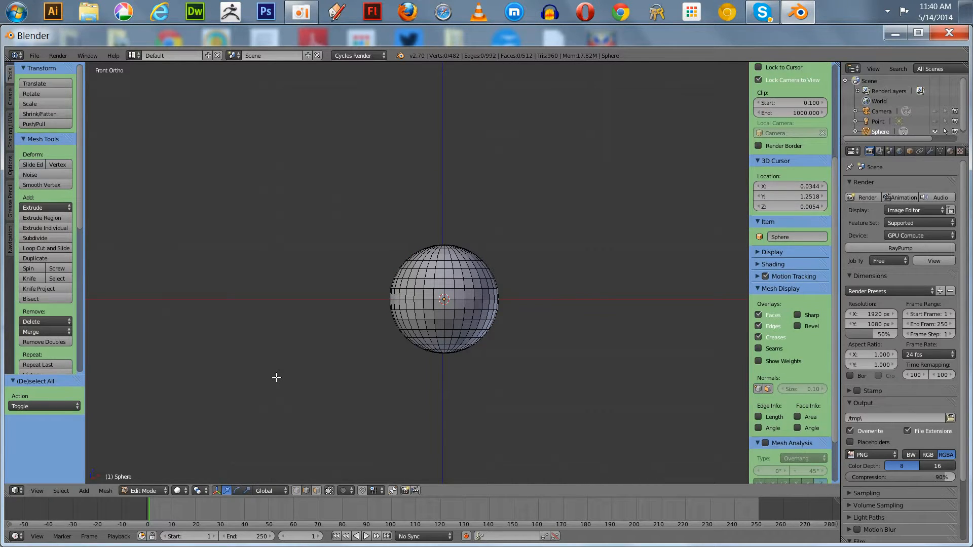
key("b")
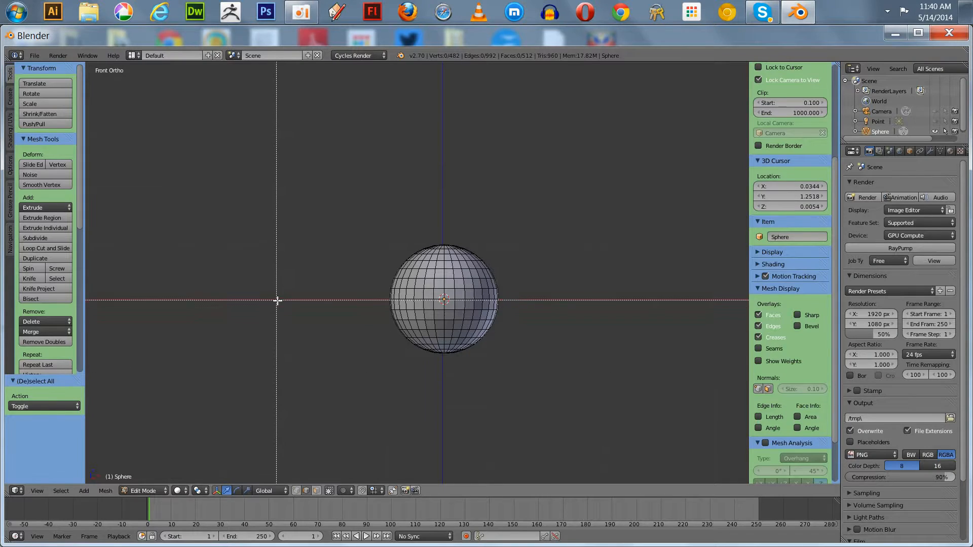
left_click_drag(276, 293, 675, 388)
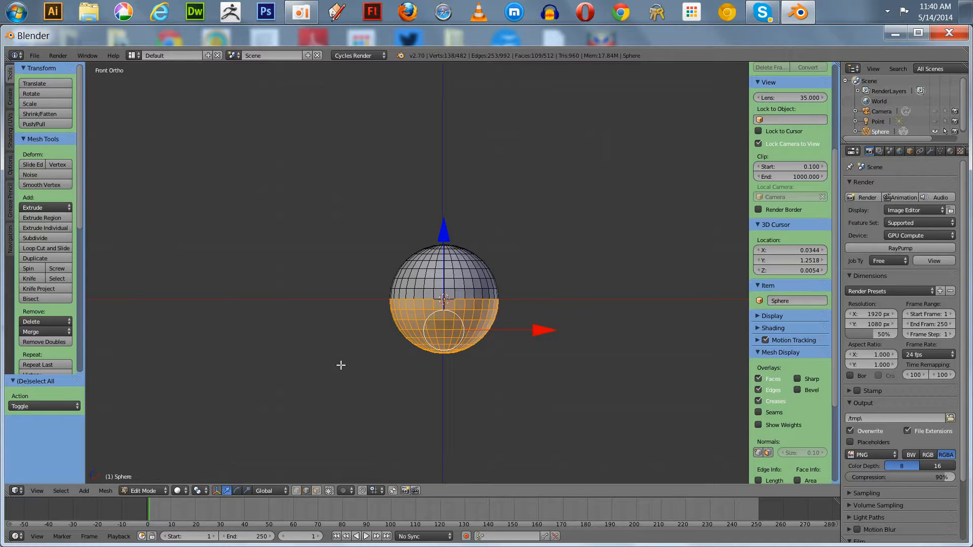
middle_click_drag(306, 332, 398, 315)
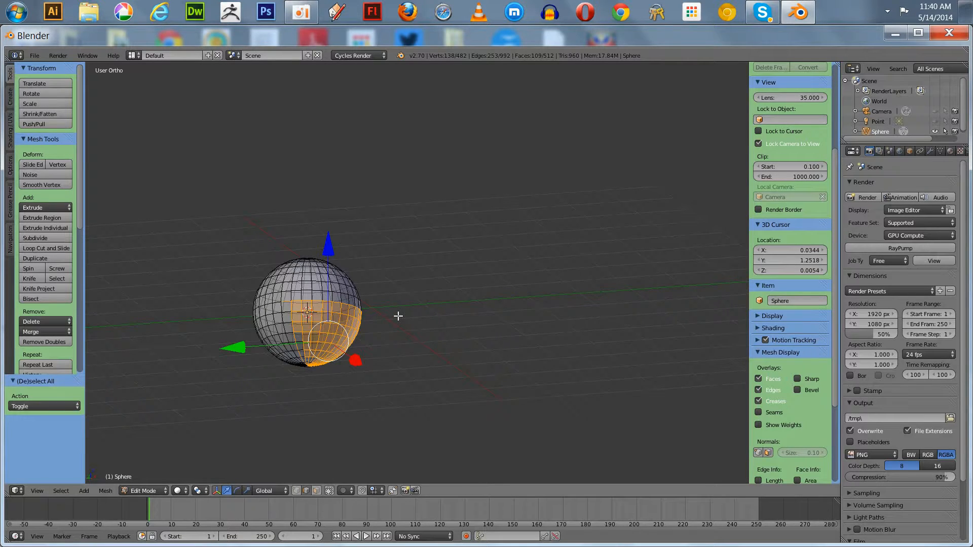
key("KP_1")
key("a")
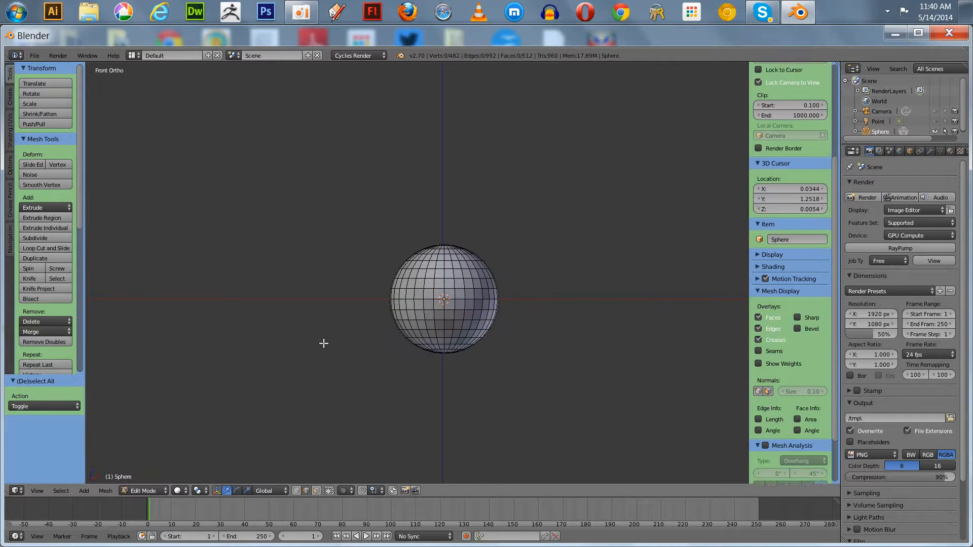
Box-select the sphere's lower half all the way through in front view and delete its faces.
key("b")
left_click_drag(321, 293, 654, 411)
middle_click_drag(289, 336, 406, 335)
key("KP_1")
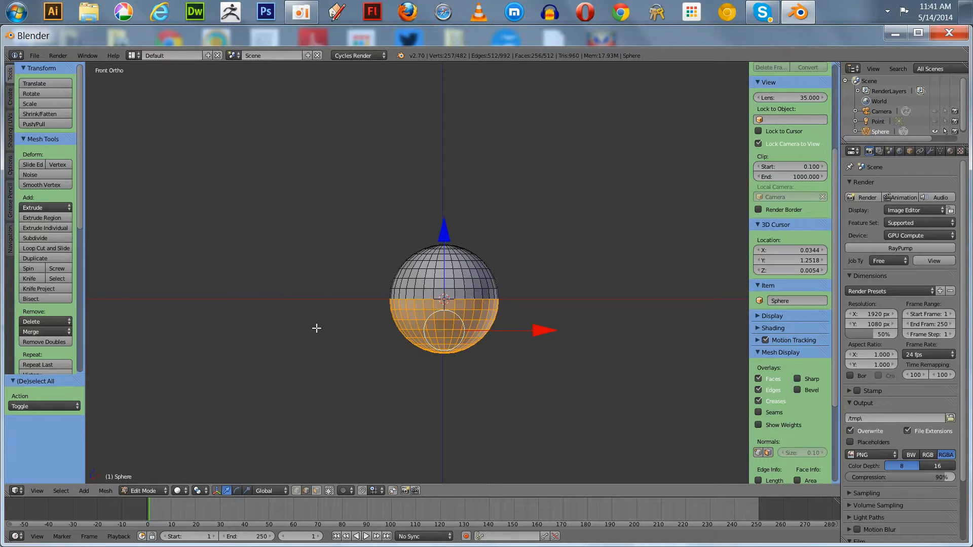
key("x")
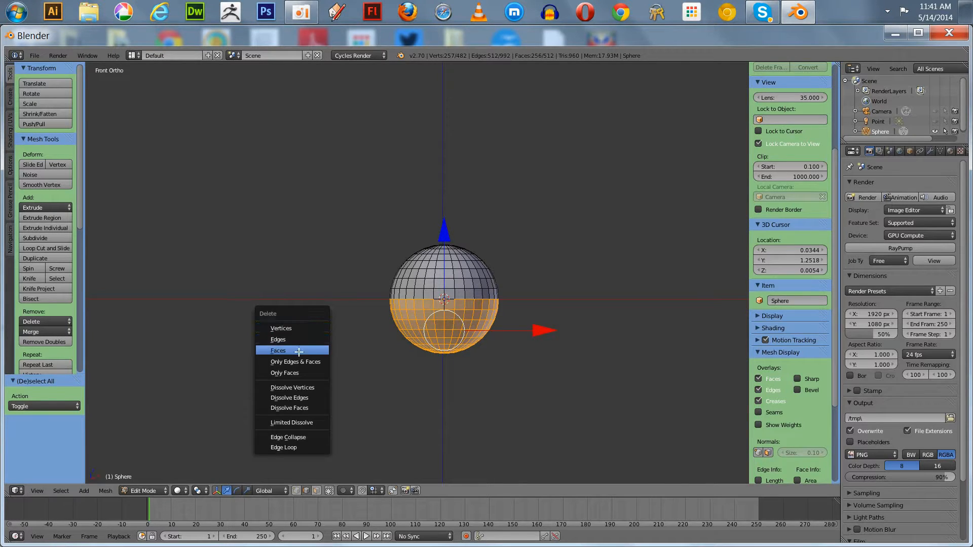
left_click(318, 351)
middle_click_drag(334, 310, 326, 355, "shift")
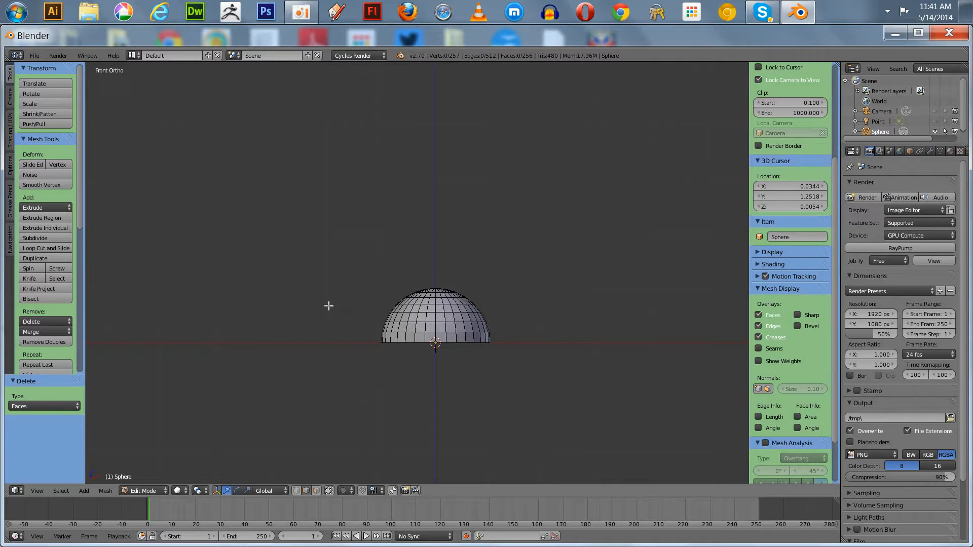
Return to Object Mode and flatten the dome by scaling it along Z to about 0.727.
key("Tab")
left_click(281, 285)
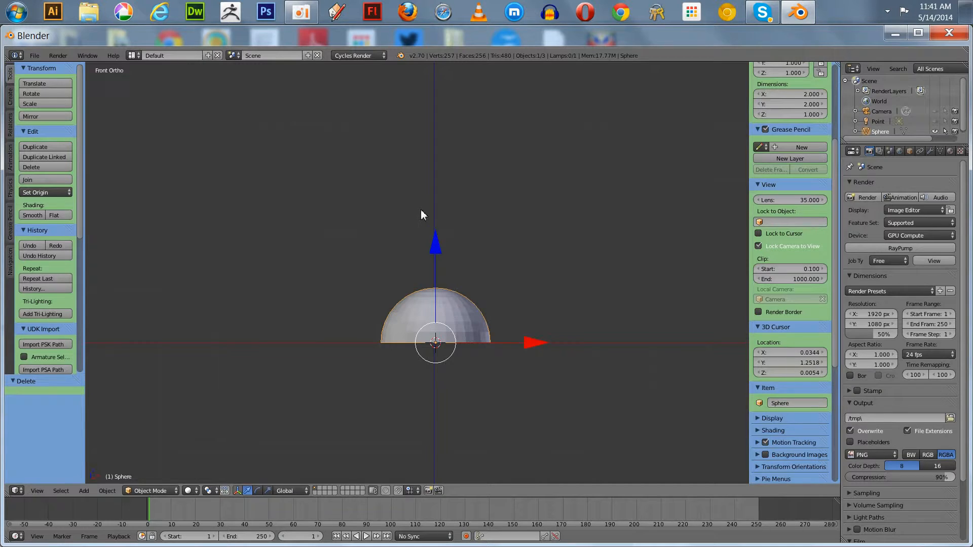
key("s")
key("z")
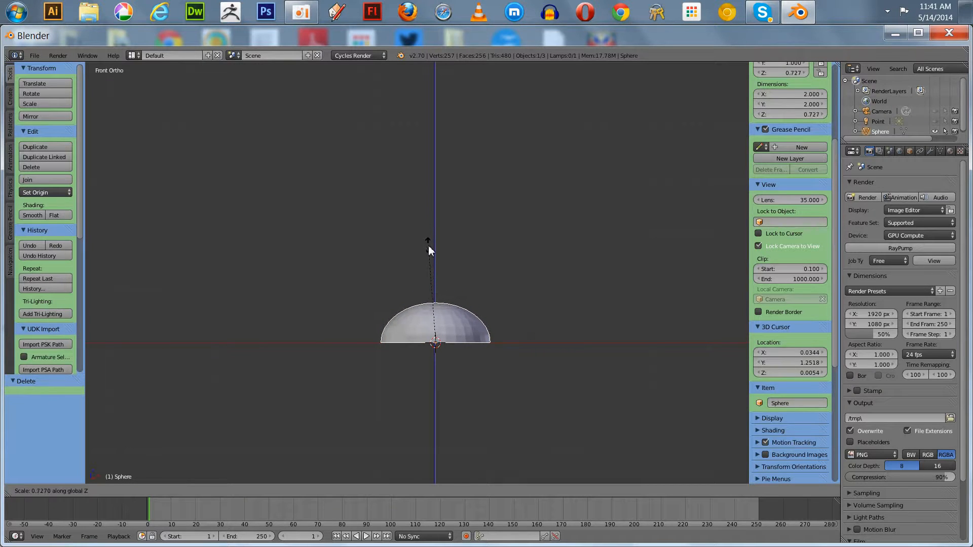
left_click(428, 247)
In Edit Mode, add one loop cut around the upper dome, roughly midway between the third and fourth rings from the top.
key("Tab")
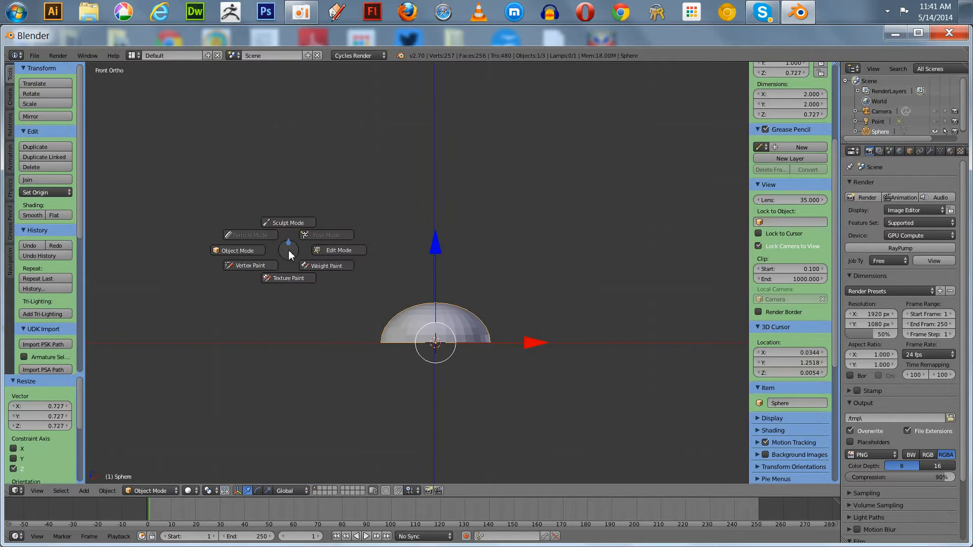
left_click(338, 252)
scroll(359, 287, "up", 3)
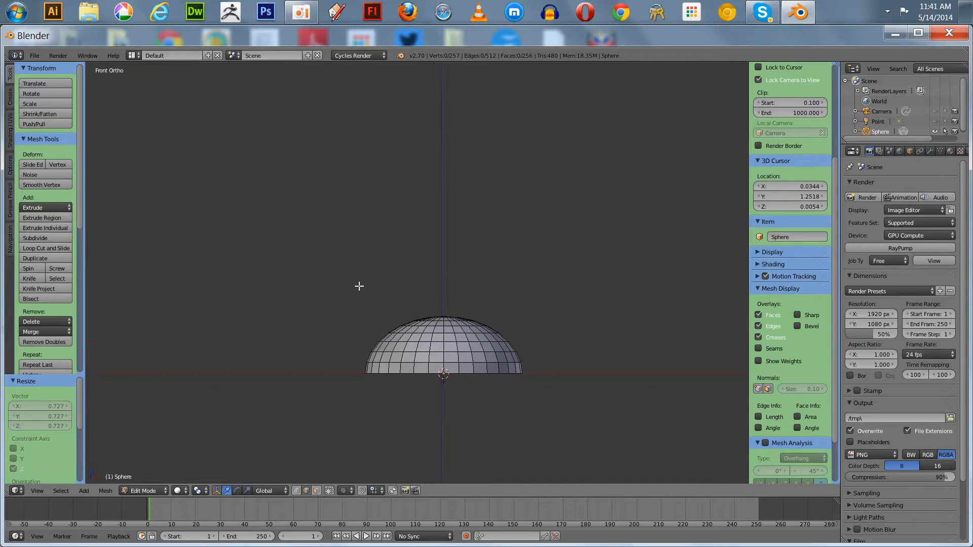
middle_click_drag(366, 299, 369, 224, "shift")
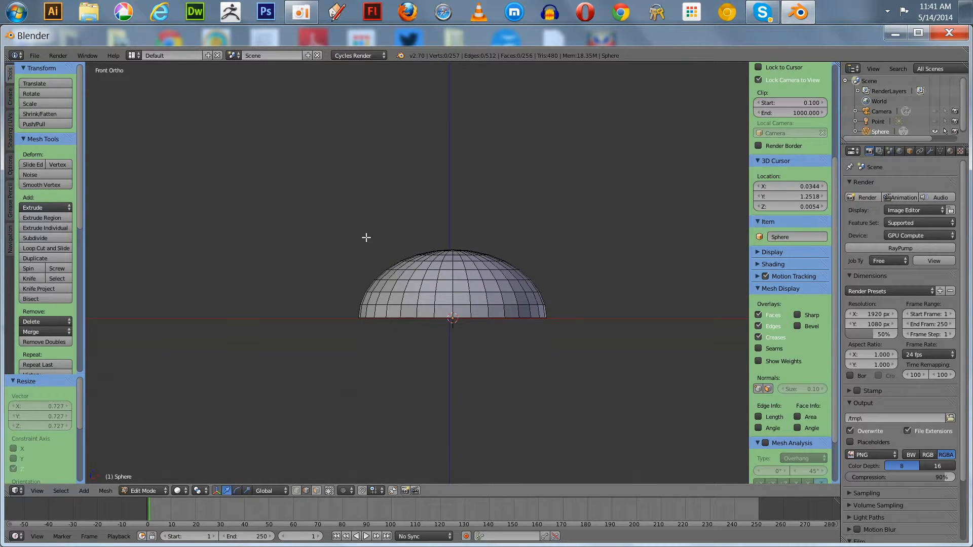
key("b")
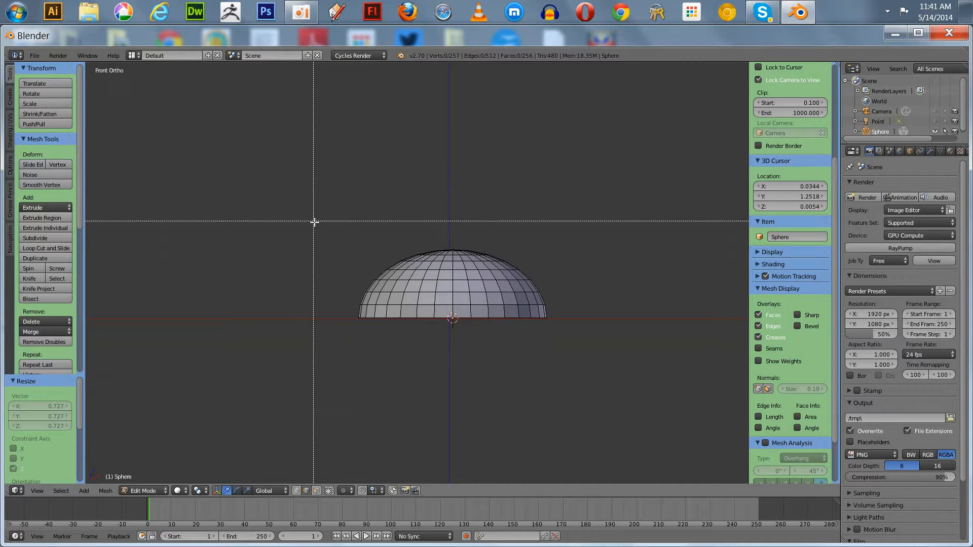
key("Escape")
scroll(403, 254, "up", 3)
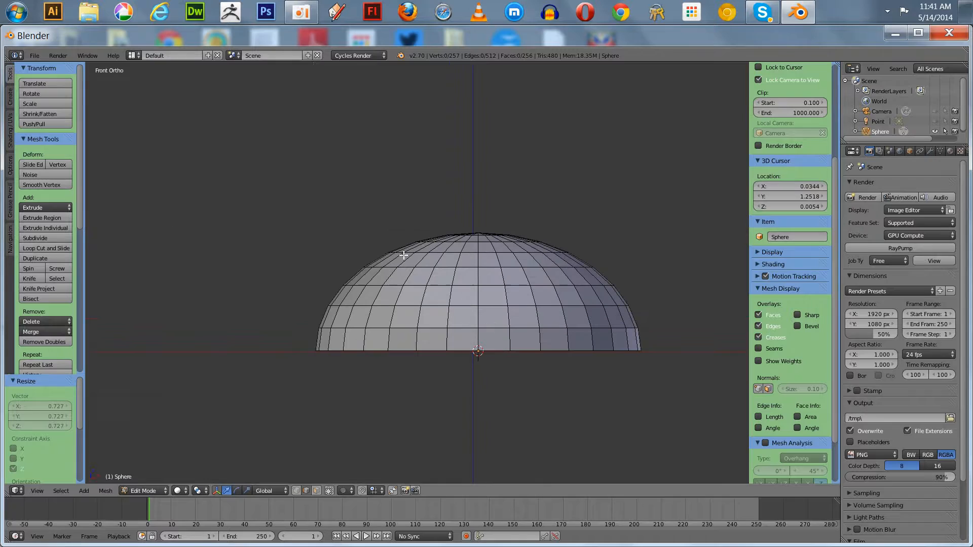
right_click(456, 256, "alt")
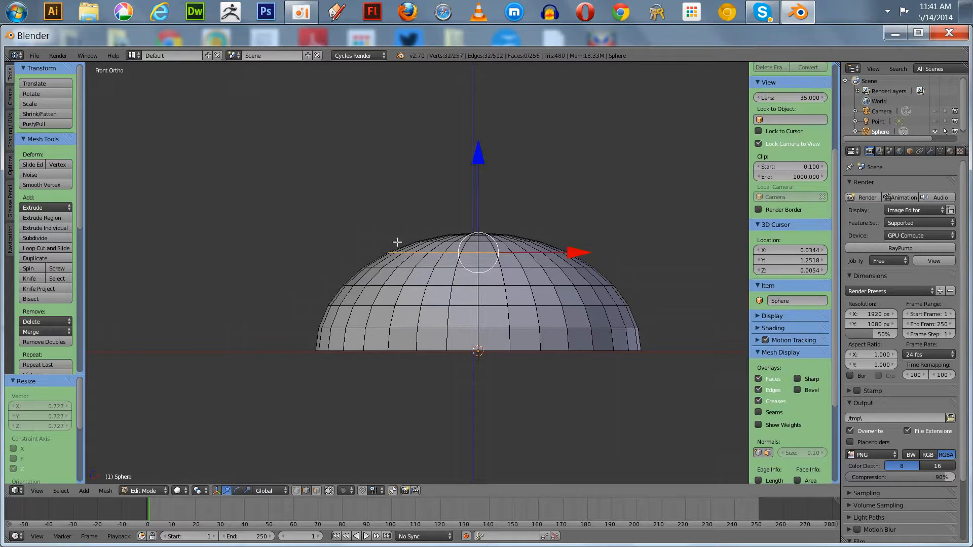
key("ctrl+r")
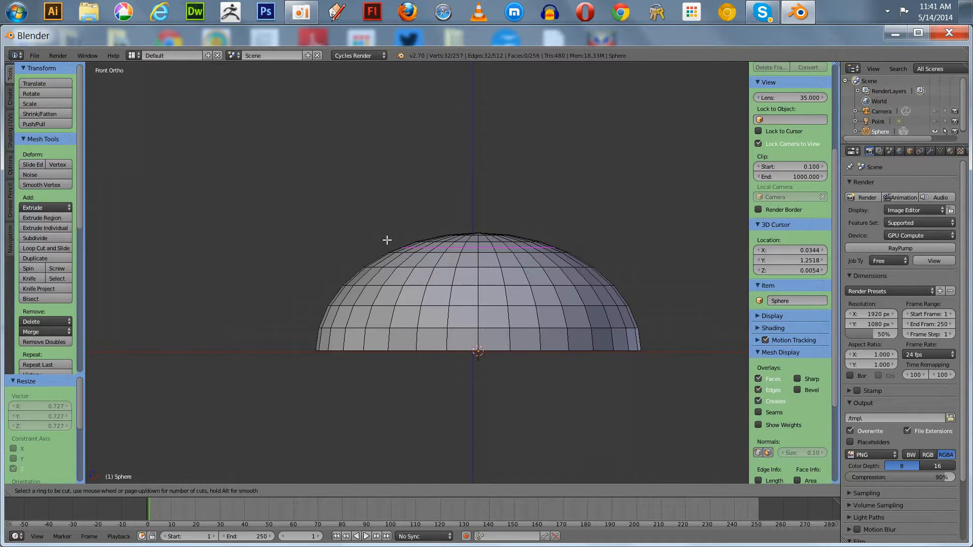
left_click(384, 261)
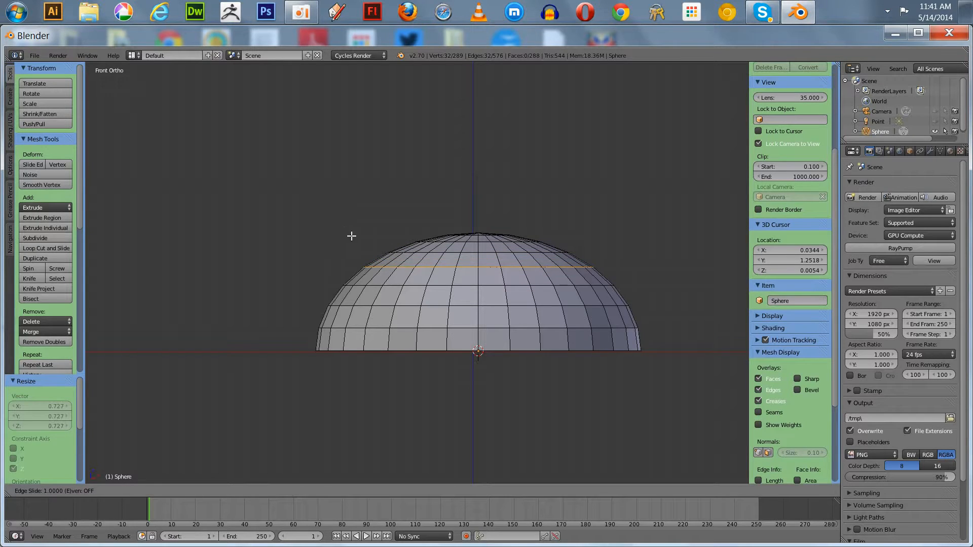
left_click(373, 243)
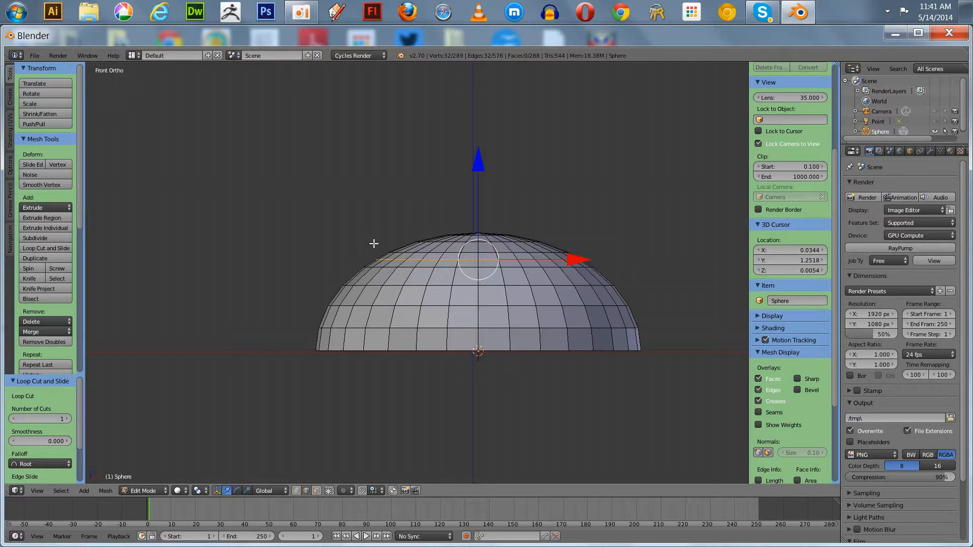
Box-select the dome's cap down to the new edge loop and delete its faces.
key("a")
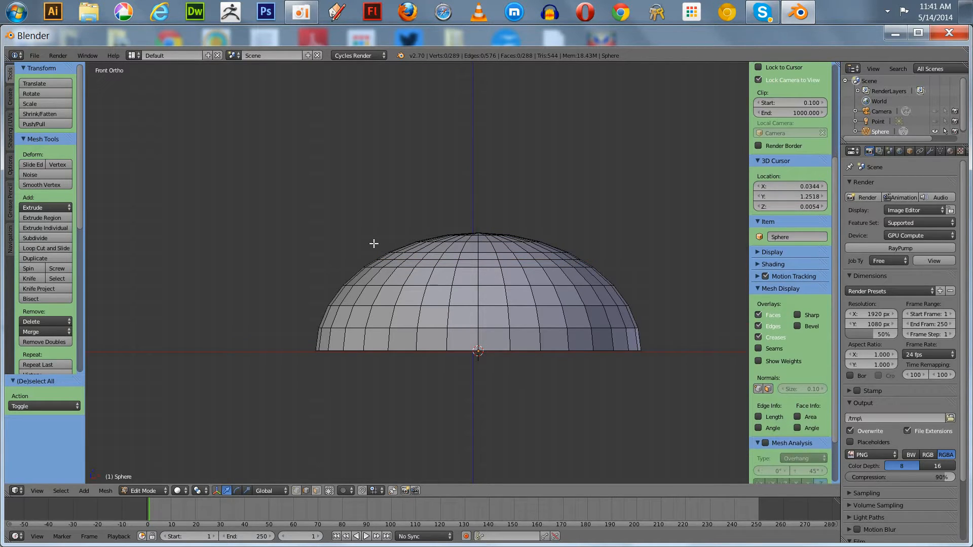
key("b")
left_click_drag(293, 186, 683, 263)
key("x")
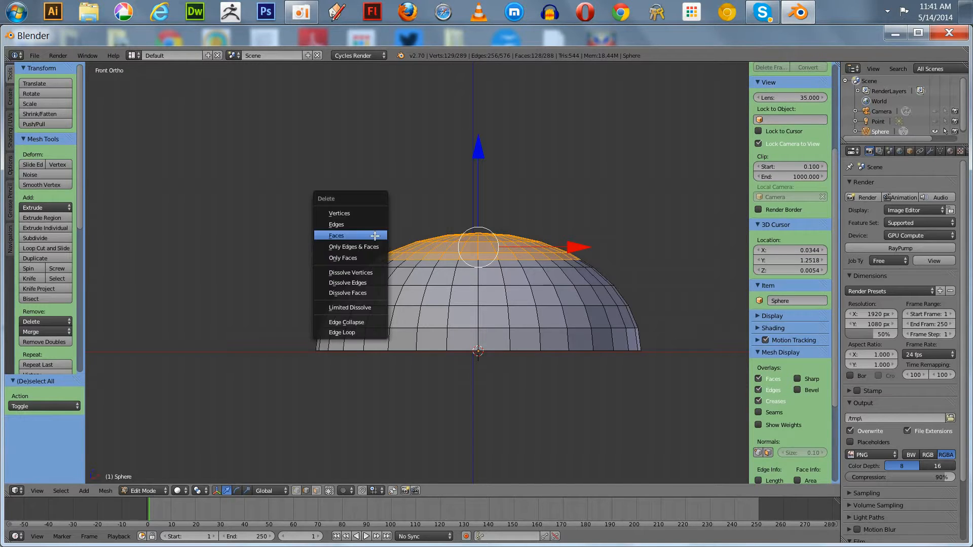
left_click(360, 235)
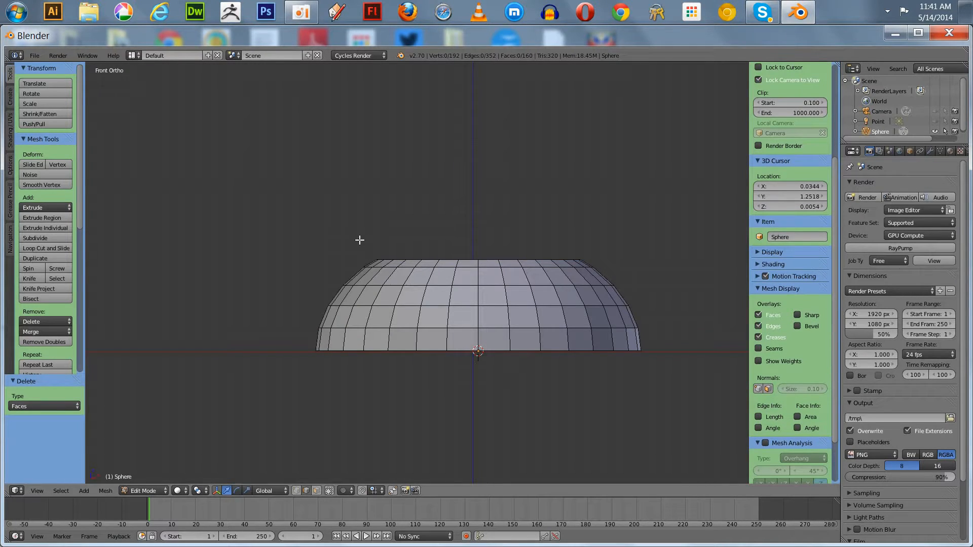
Select the open top edge loop and extrude it straight up along Z by about 3.04 units.
scroll(360, 240, "down", 6)
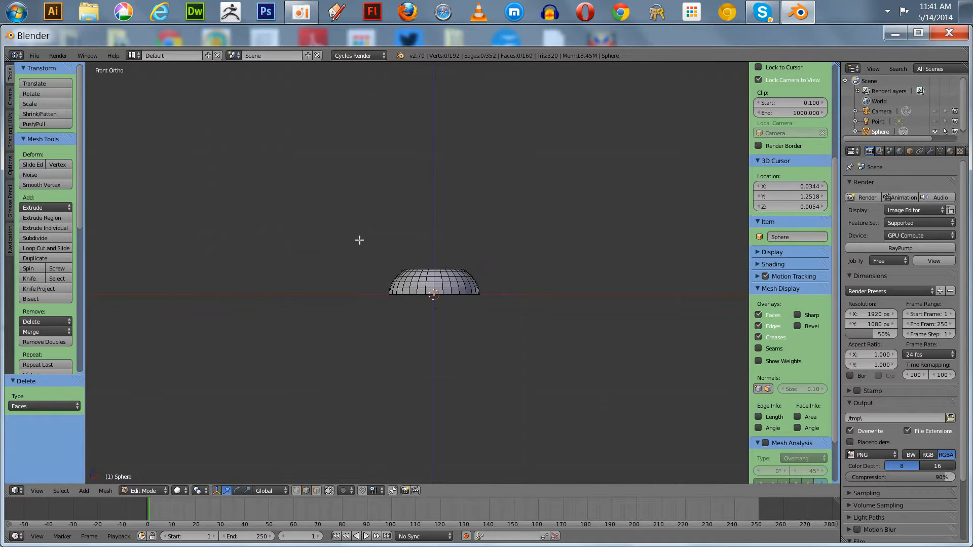
scroll(360, 240, "up", 6)
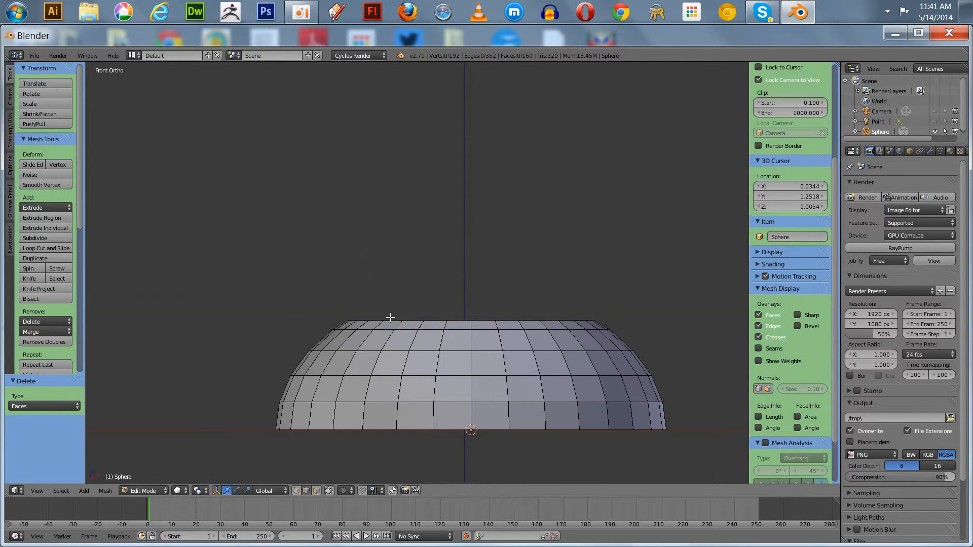
right_click(396, 321, "alt")
scroll(319, 284, "down", 5)
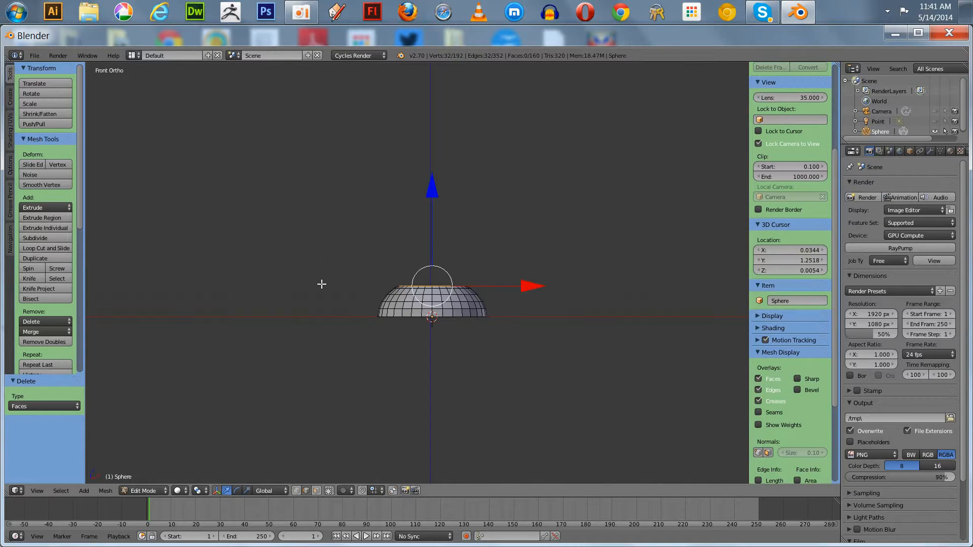
middle_click_drag(322, 284, 326, 308, "shift")
scroll(334, 301, "up", 1)
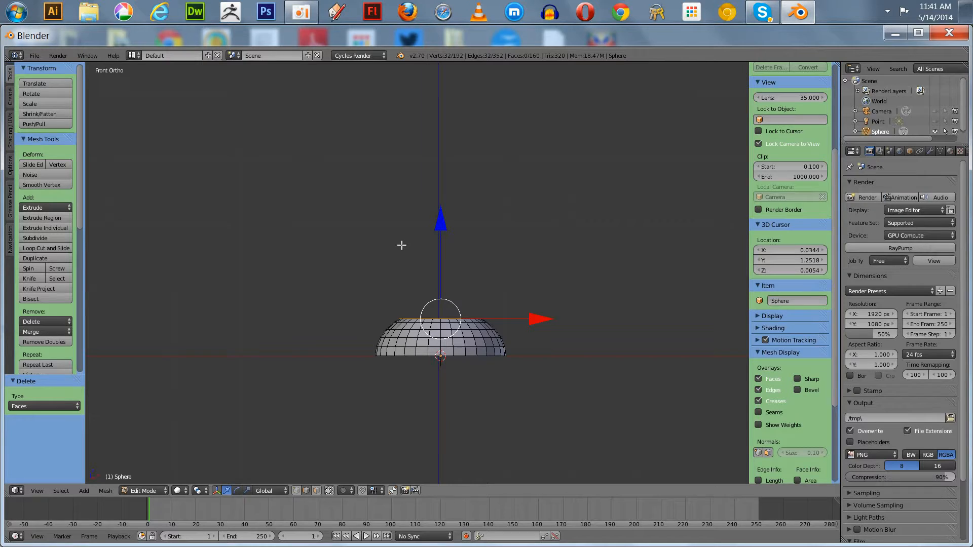
key("e")
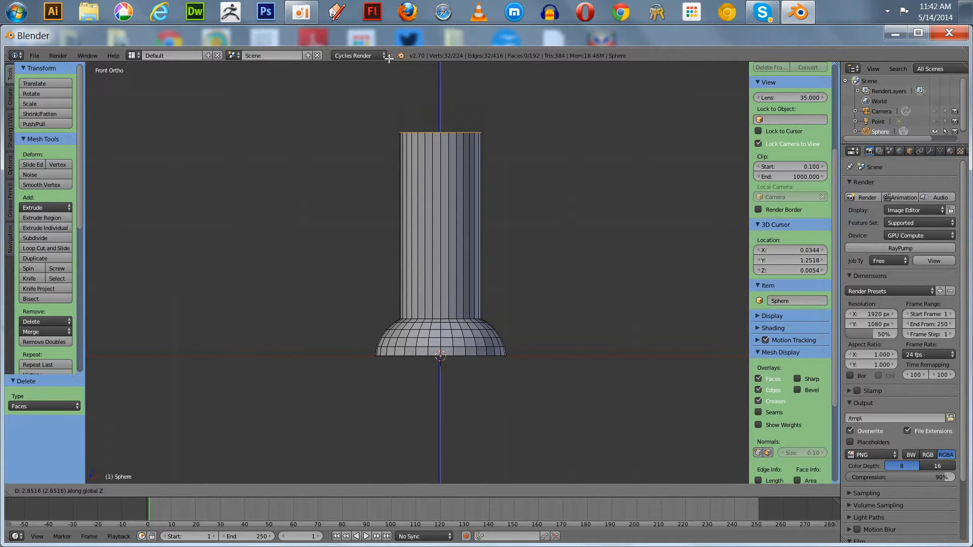
left_click(387, 47)
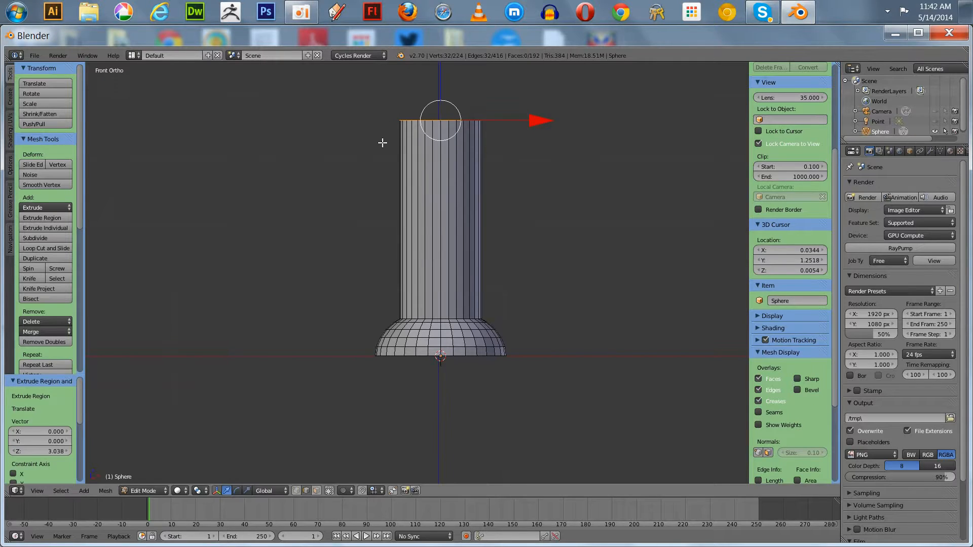
Raise the column's top edge loop slightly along Z and scale it to about 0.623 to taper the column.
middle_click_drag(382, 143, 386, 223, "shift")
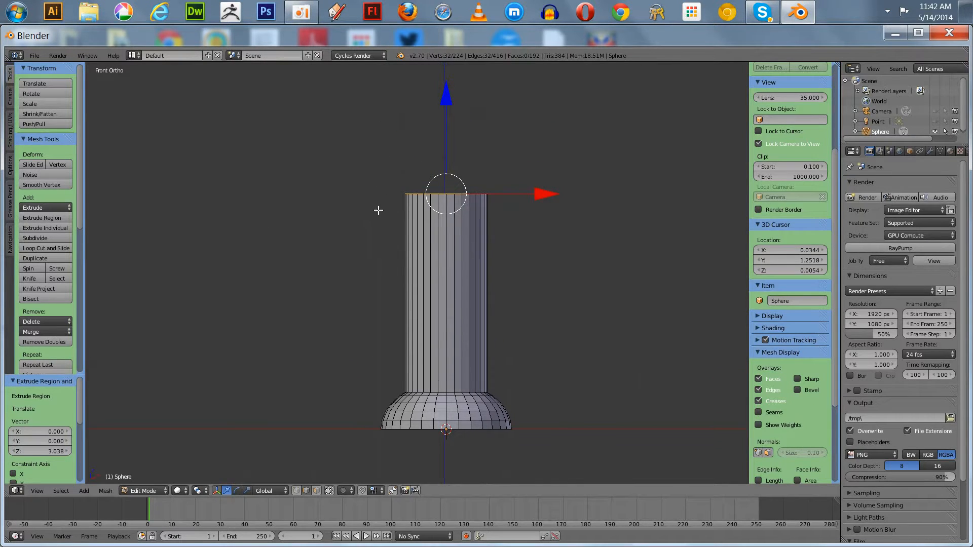
left_click_drag(446, 97, 452, 83)
key("s")
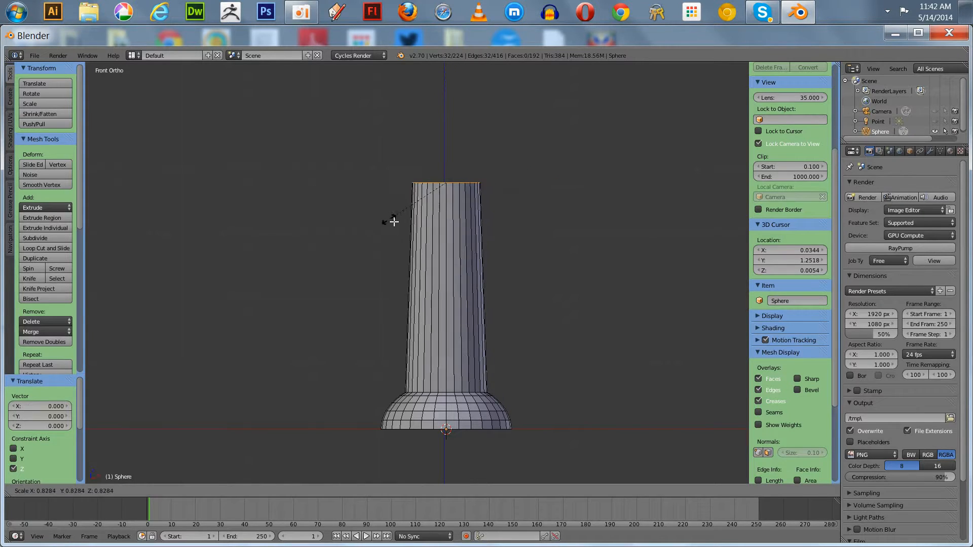
left_click(437, 234)
scroll(380, 315, "down", 3)
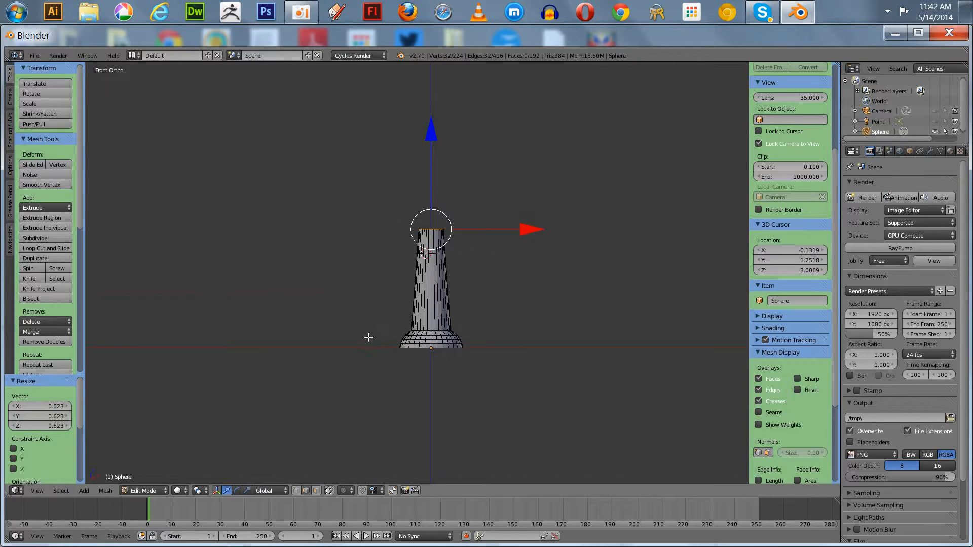
Select only the open edge loop at the base's bottom and move it straight down along Z by about 3.35 units.
middle_click_drag(370, 337, 399, 193, "shift")
scroll(415, 230, "up", 2)
key("a")
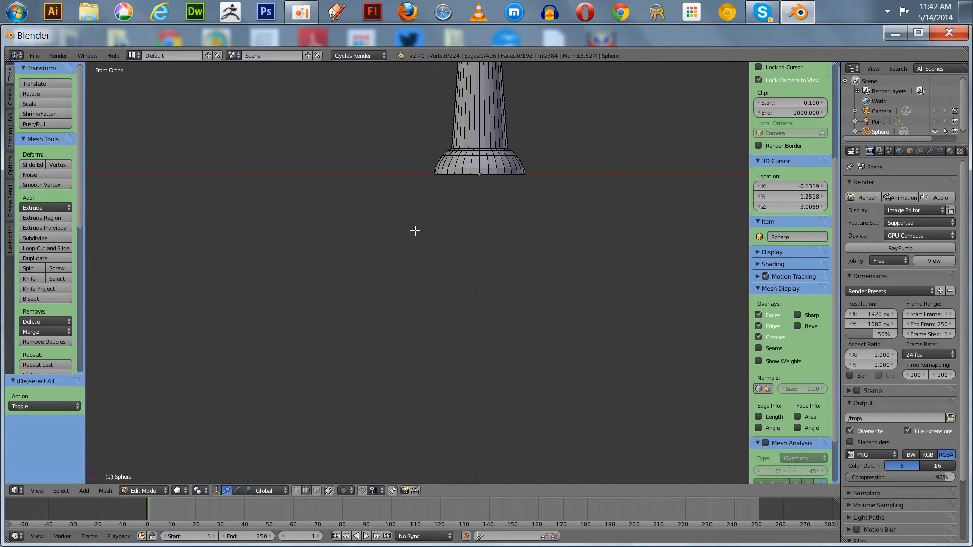
middle_click_drag(415, 231, 402, 291, "shift")
scroll(400, 282, "up", 3)
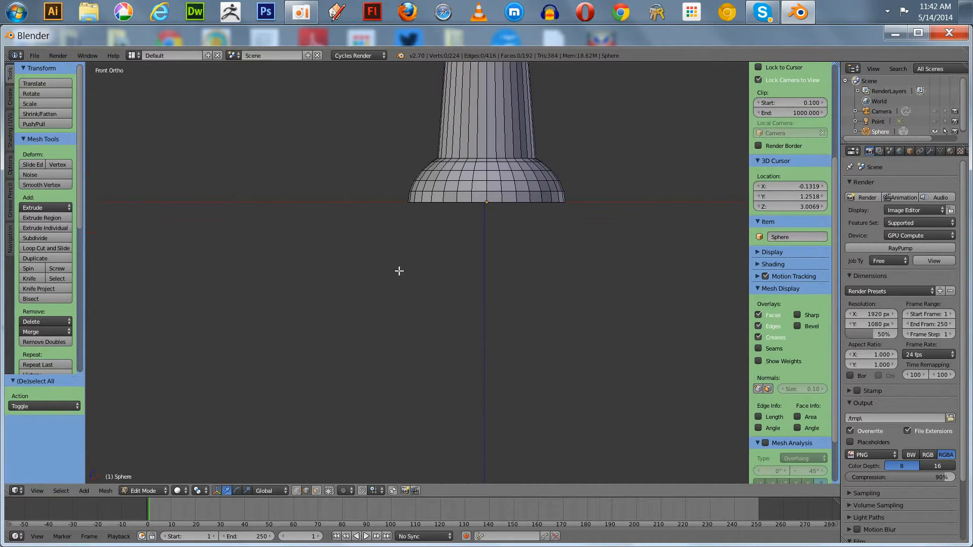
middle_click_drag(348, 229, 325, 235, "shift")
key("b")
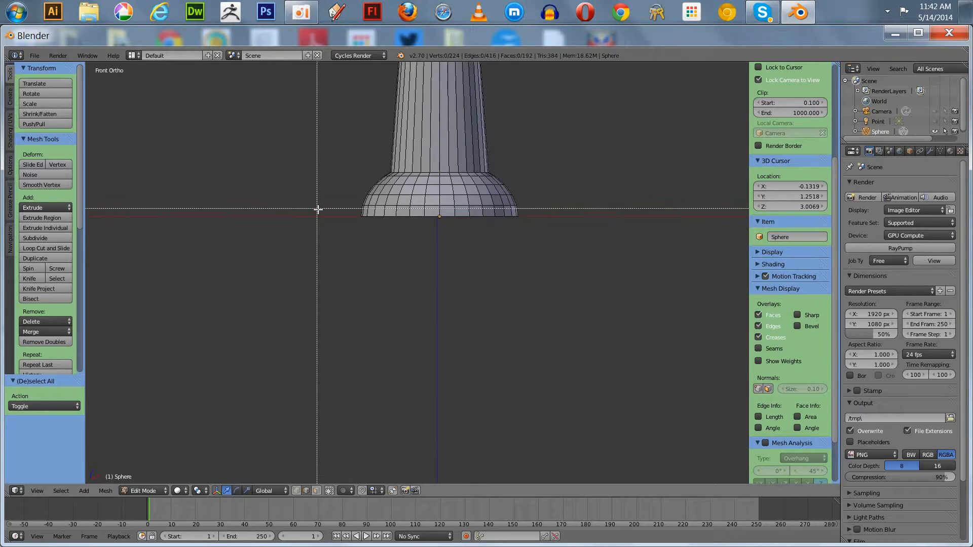
left_click_drag(317, 213, 648, 279)
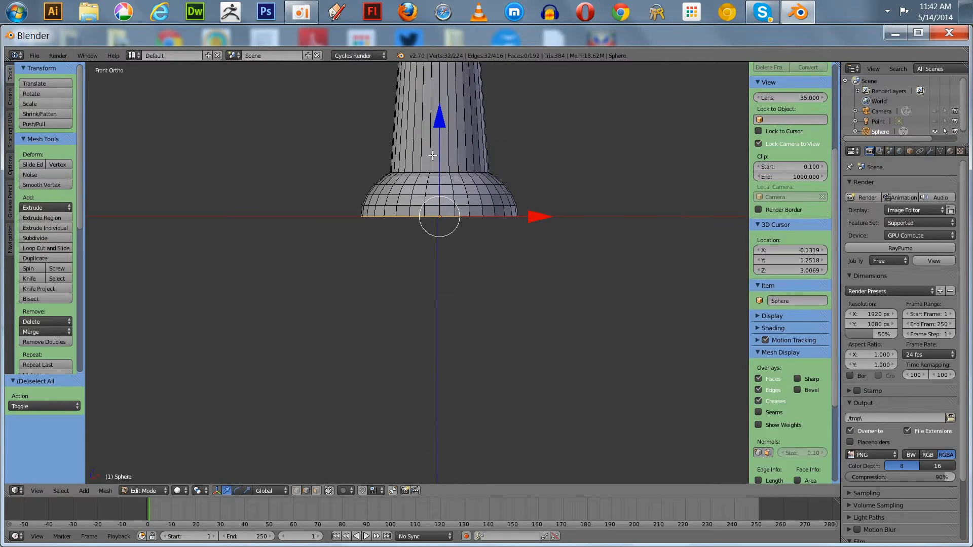
key("e")
key("z")
left_click(442, 378)
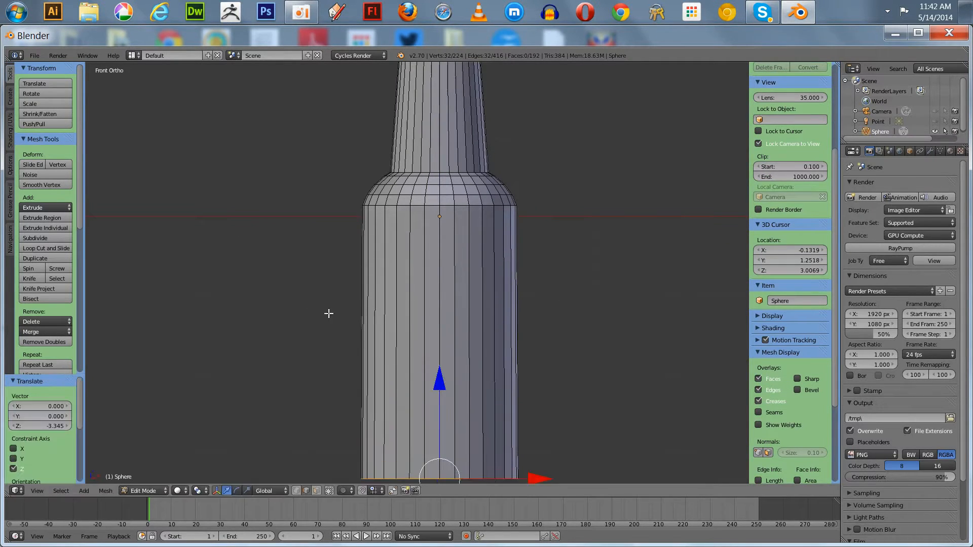
Lower the body's bottom edge loop a further 0.52 units or so along Z.
scroll(324, 309, "down", 6)
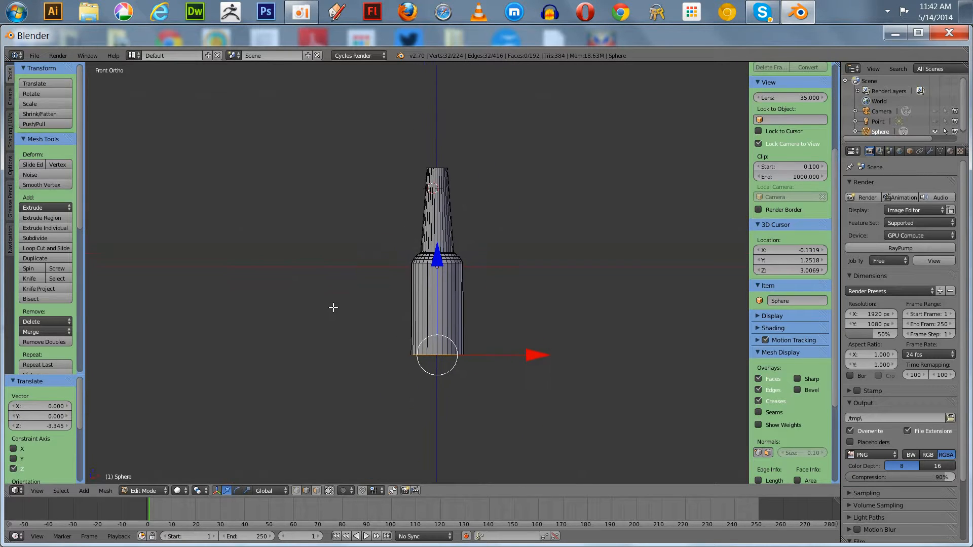
key("g")
key("z")
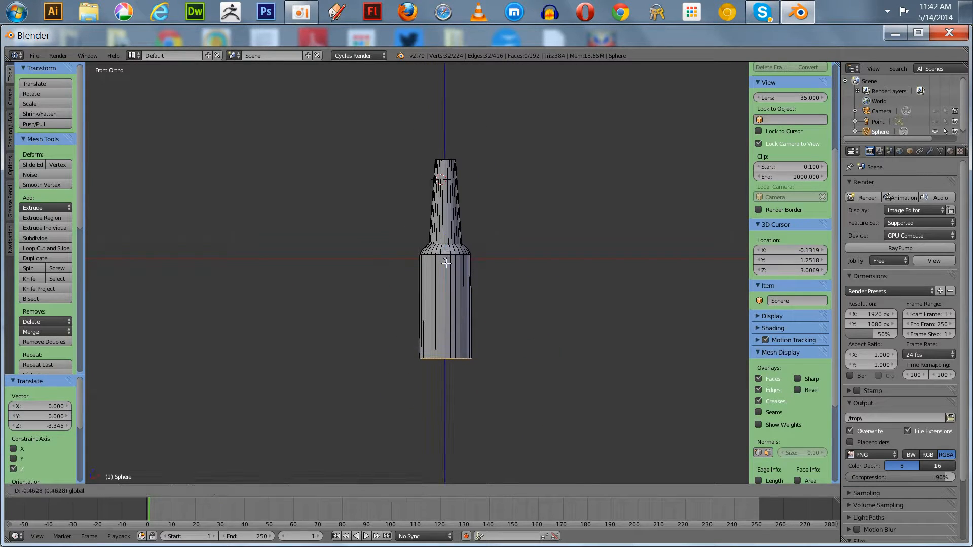
left_click(358, 276)
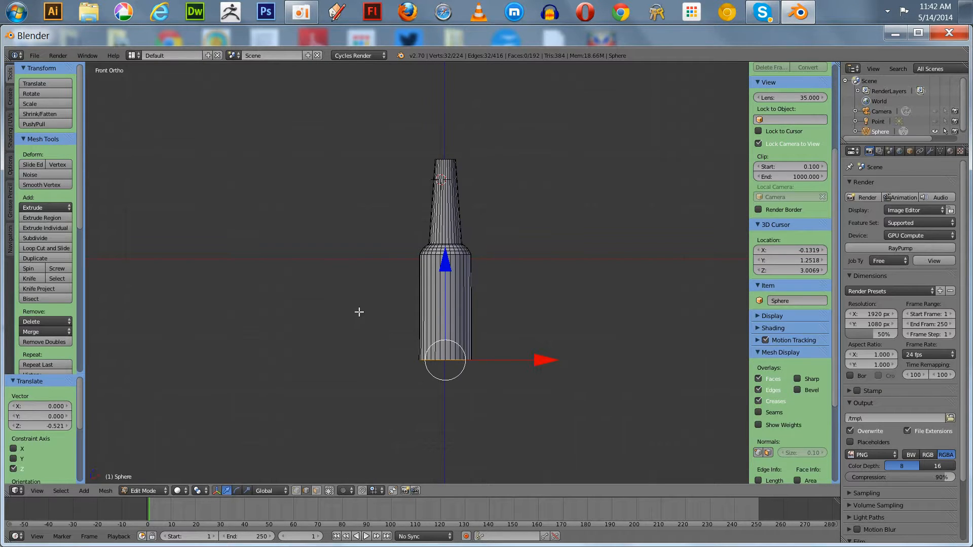
Limit selection to visible geometry with the body's open underside in view.
middle_click_drag(360, 311, 365, 287)
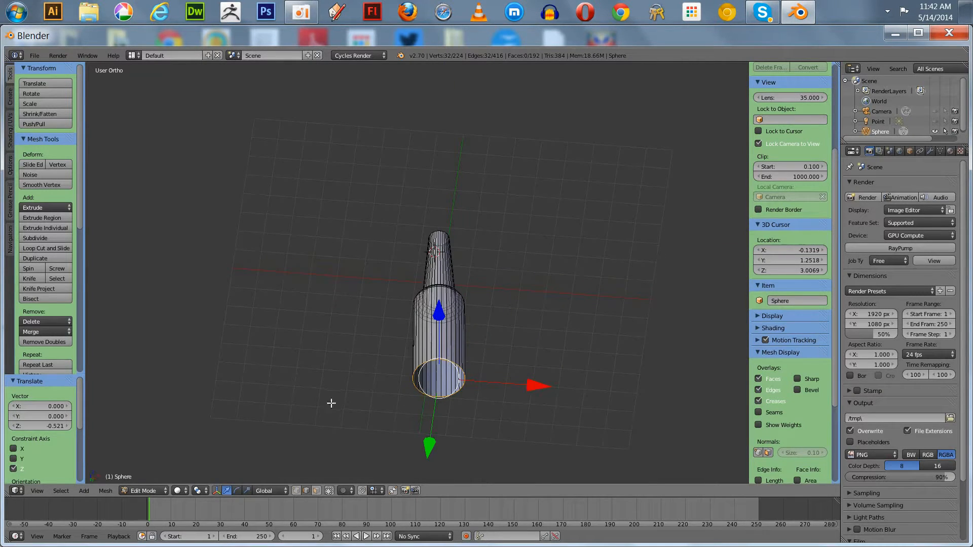
left_click(327, 491)
middle_click_drag(345, 364, 339, 336, "shift")
scroll(351, 247, "up", 2)
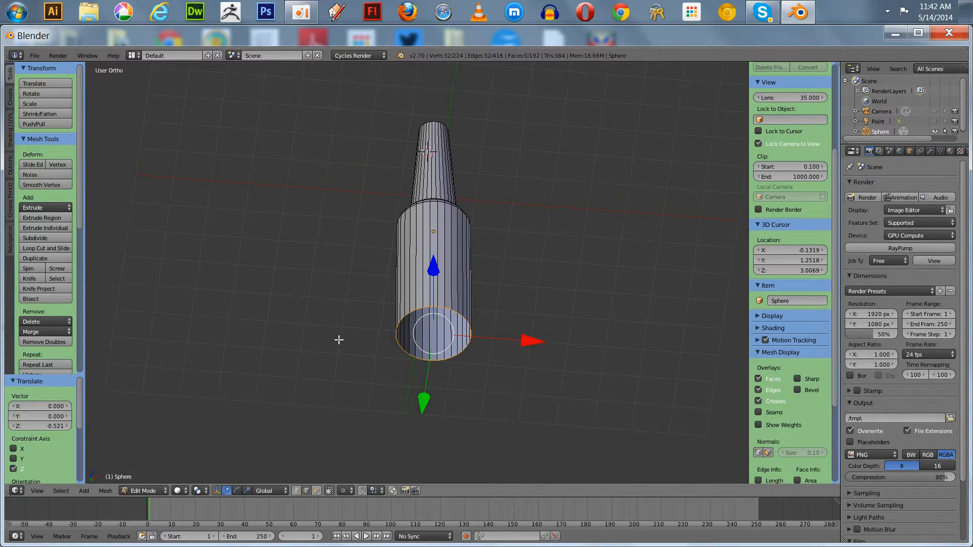
Extrude the bottom edge loop in place and scale it inward to about 0.143 to form the base cap.
key("e")
right_click(339, 340)
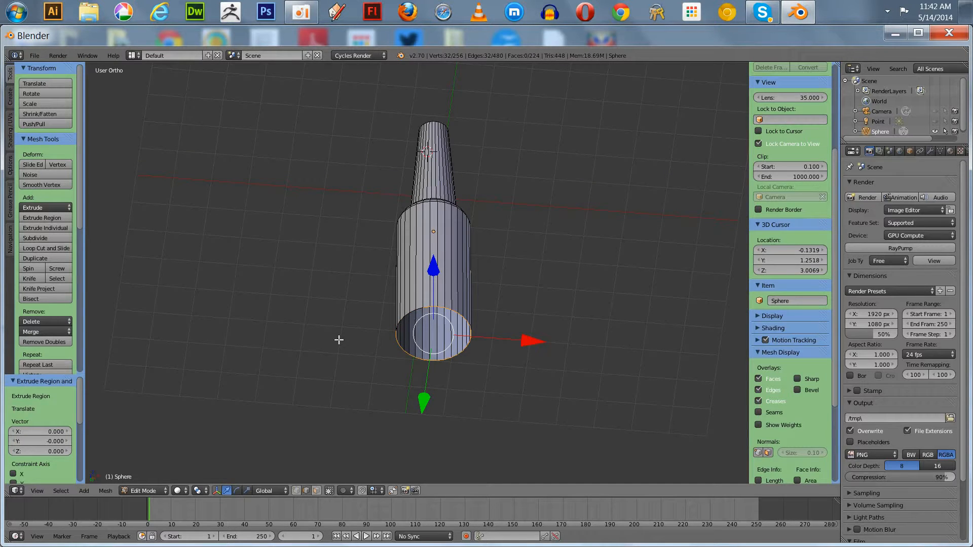
key("s")
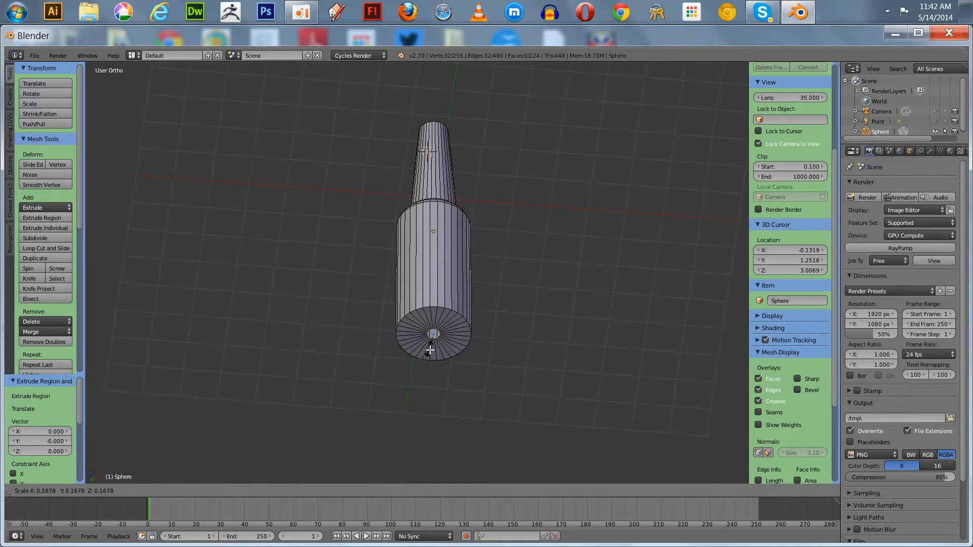
left_click(429, 347)
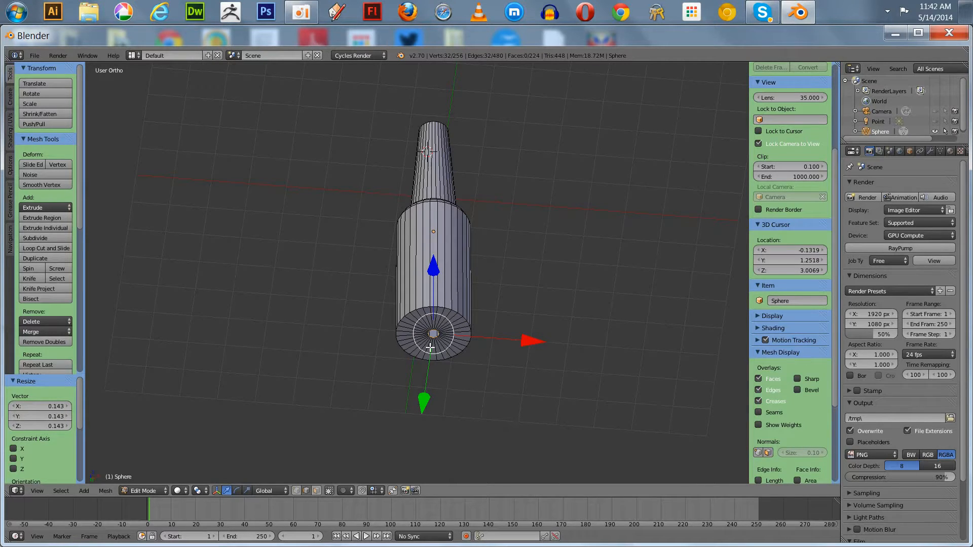
Fill the small remaining hole at the centre of the base with a face.
key("f")
left_click(431, 347)
scroll(363, 342, "up", 4)
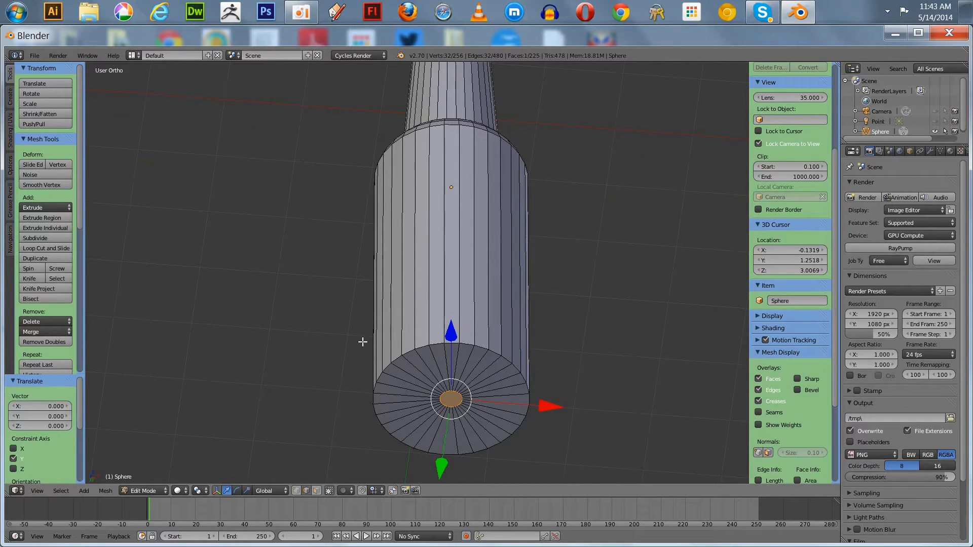
Add four evenly spaced loop cuts around the base cap, without sliding them.
key("ctrl+r")
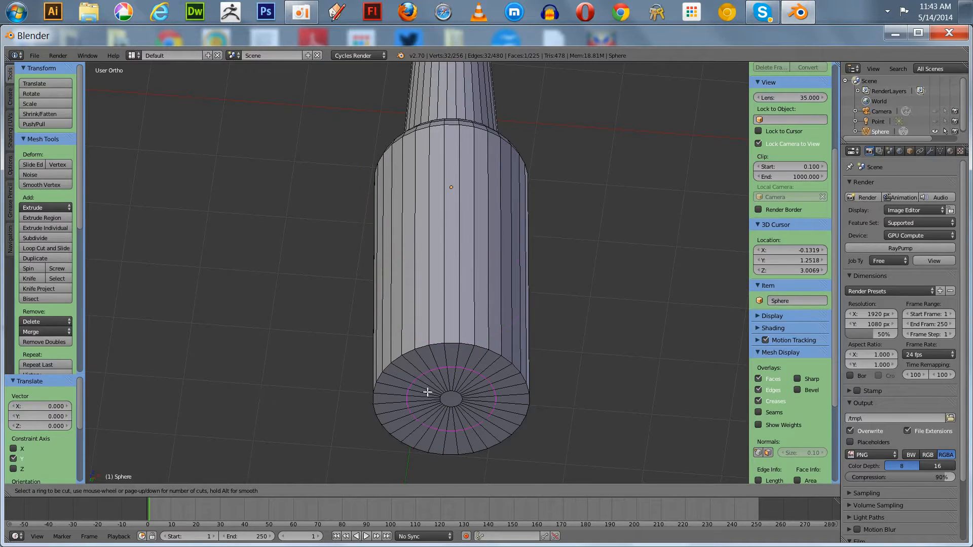
scroll(428, 391, "up", 3)
left_click(428, 391)
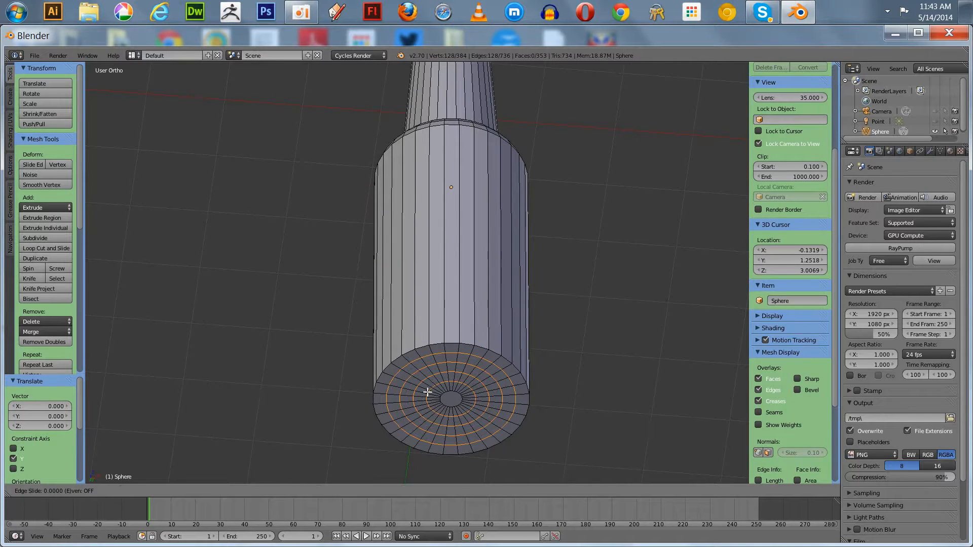
left_click(428, 392)
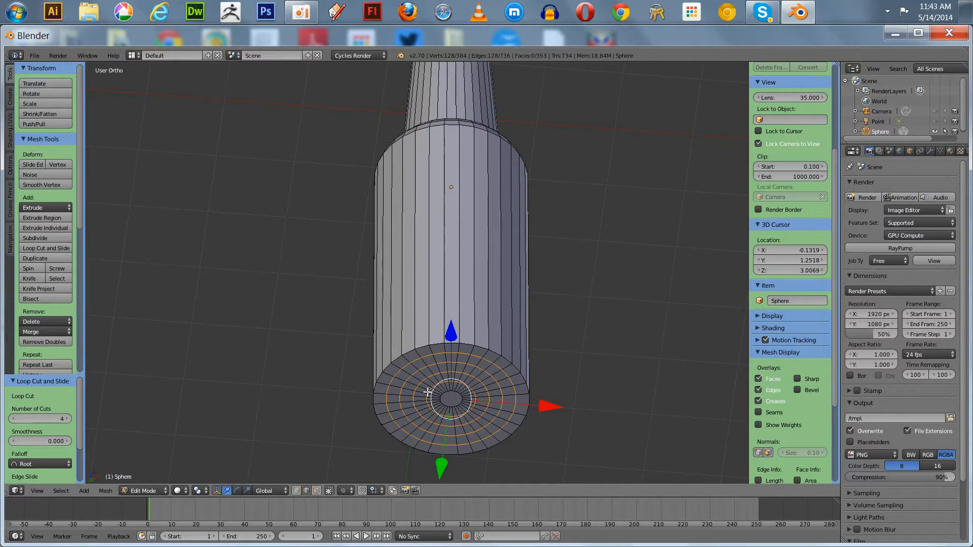
In face selection mode, select only the base's small centre face and merge it at its center.
key("a")
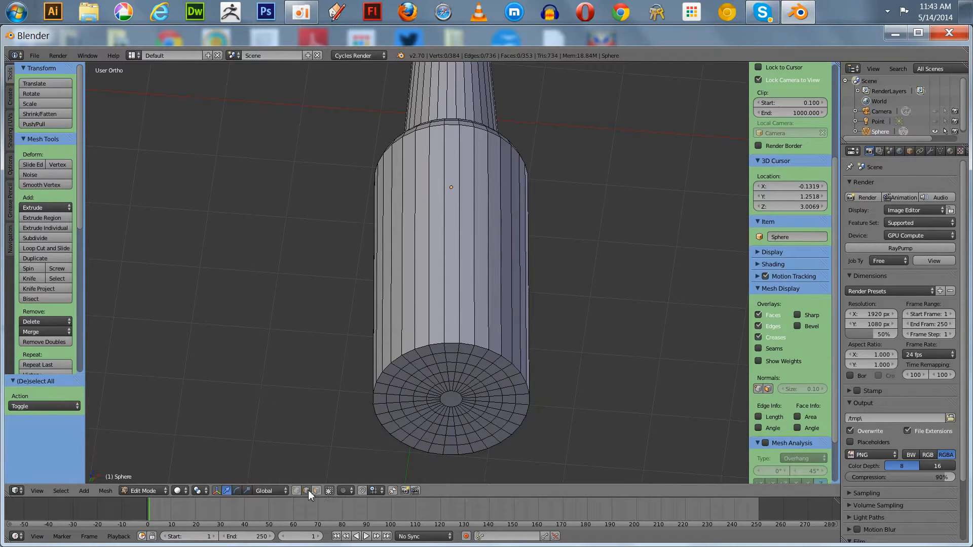
left_click(329, 490)
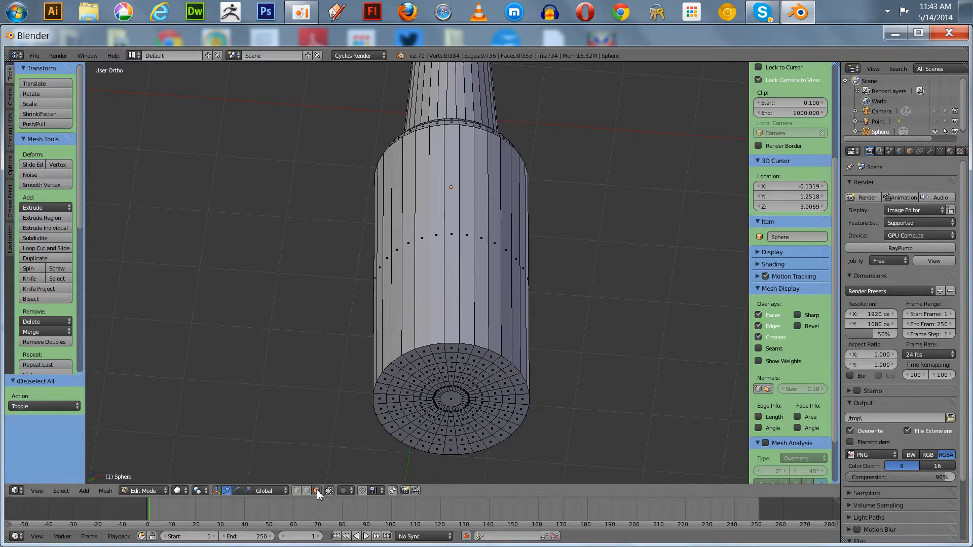
right_click(450, 399)
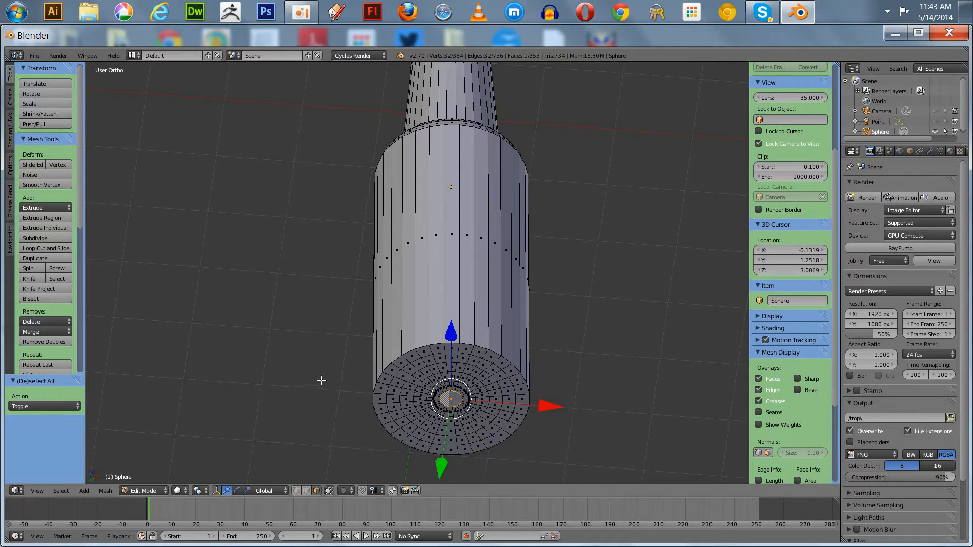
key("alt+m")
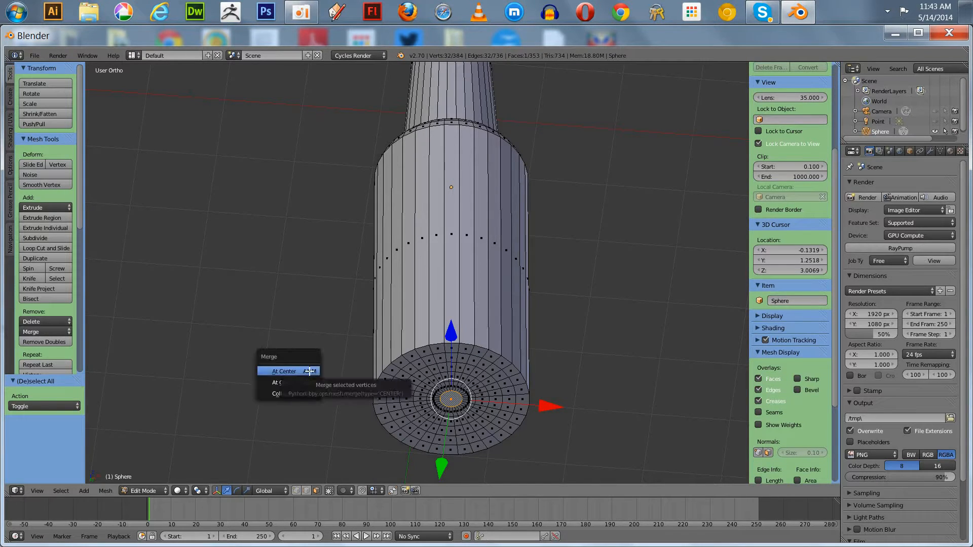
left_click(309, 372)
scroll(309, 372, "up", 3)
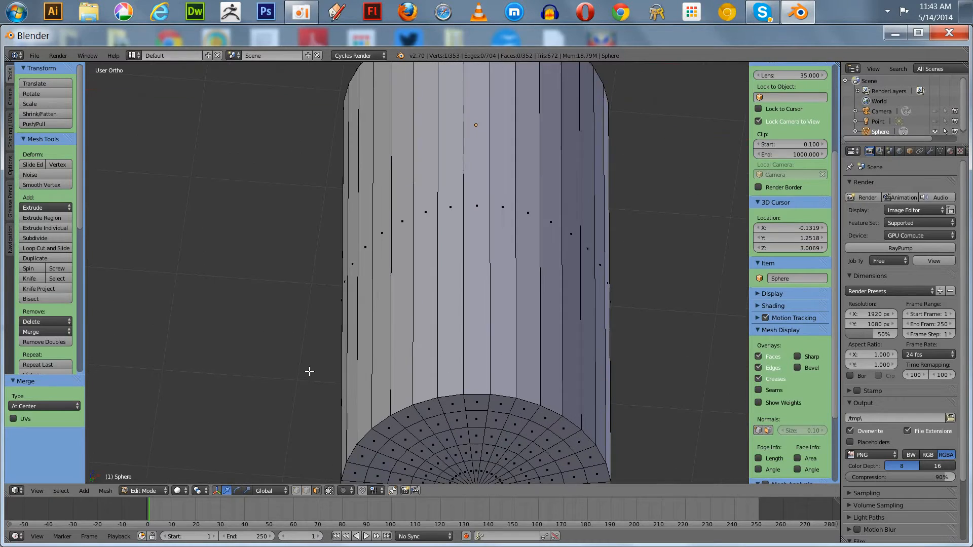
Return to the front view and switch to edge selection mode.
middle_click_drag(279, 397, 268, 231)
key("KP_1")
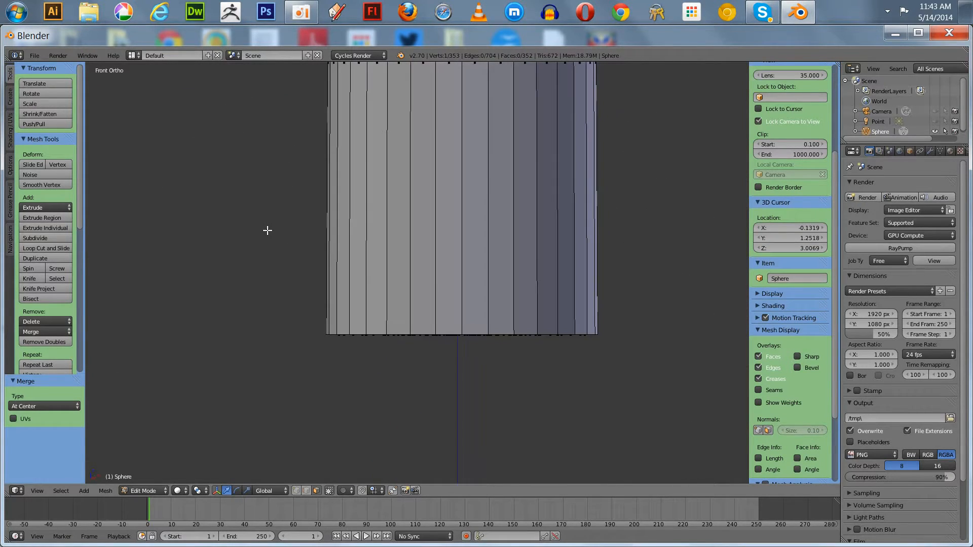
scroll(268, 230, "down", 5)
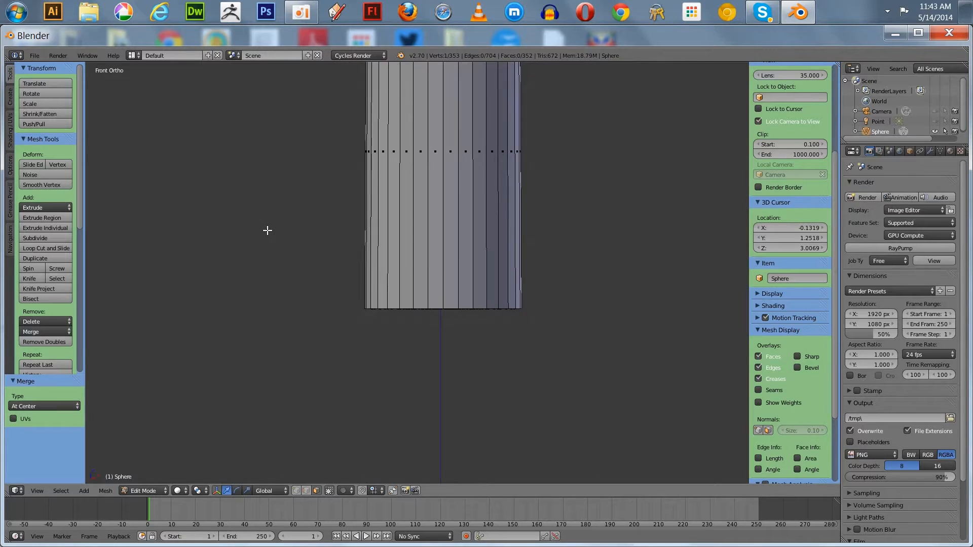
left_click(179, 491)
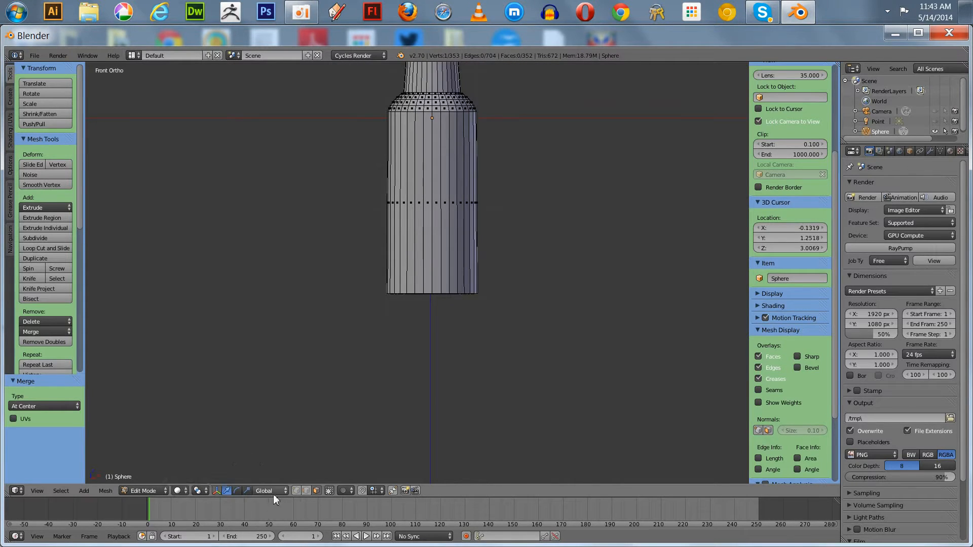
left_click(304, 491)
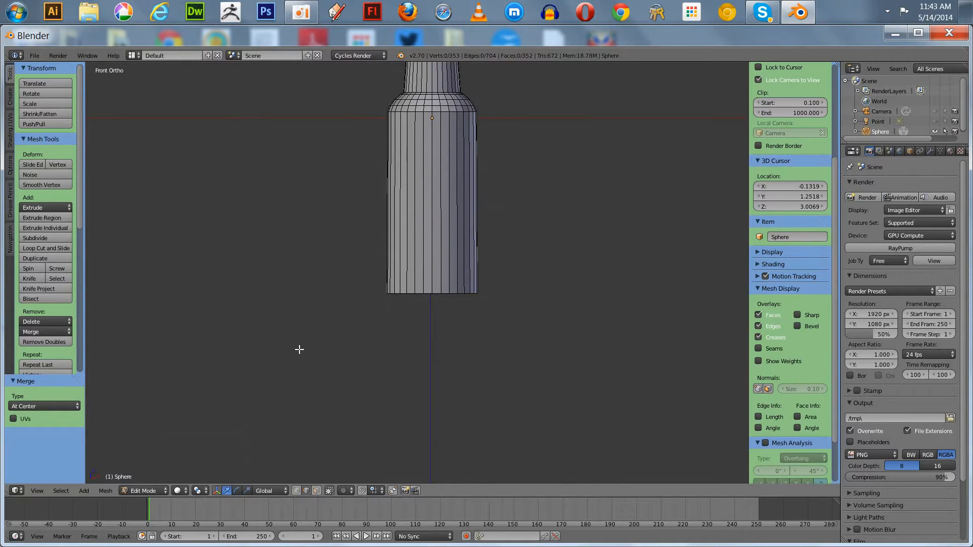
Box-select the visible part of the open edge loop at the top of the tapered neck.
middle_click_drag(307, 387, 328, 497, "shift")
middle_click_drag(338, 334, 325, 415, "shift")
middle_click_drag(330, 298, 328, 363, "shift")
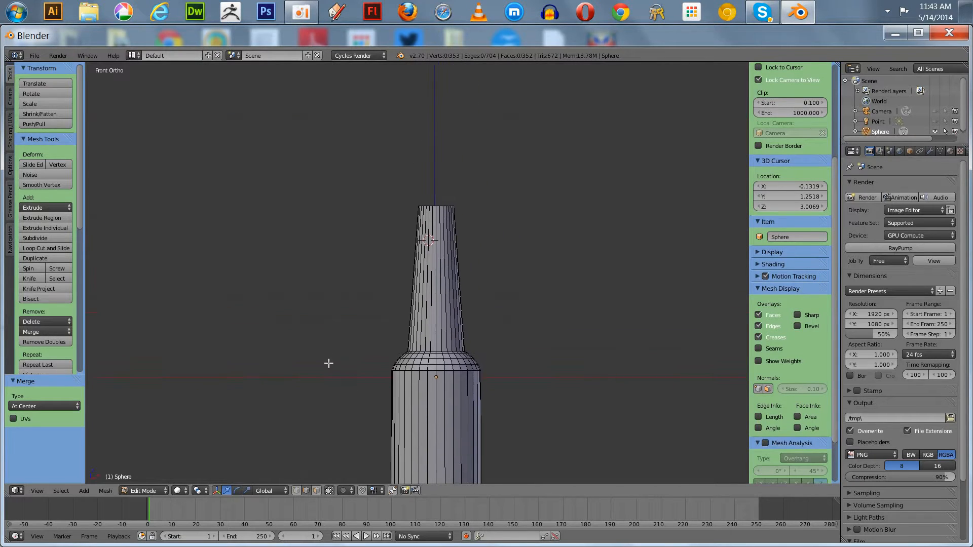
scroll(328, 355, "up", 6)
middle_click_drag(341, 256, 301, 437, "shift")
scroll(312, 388, "up", 2)
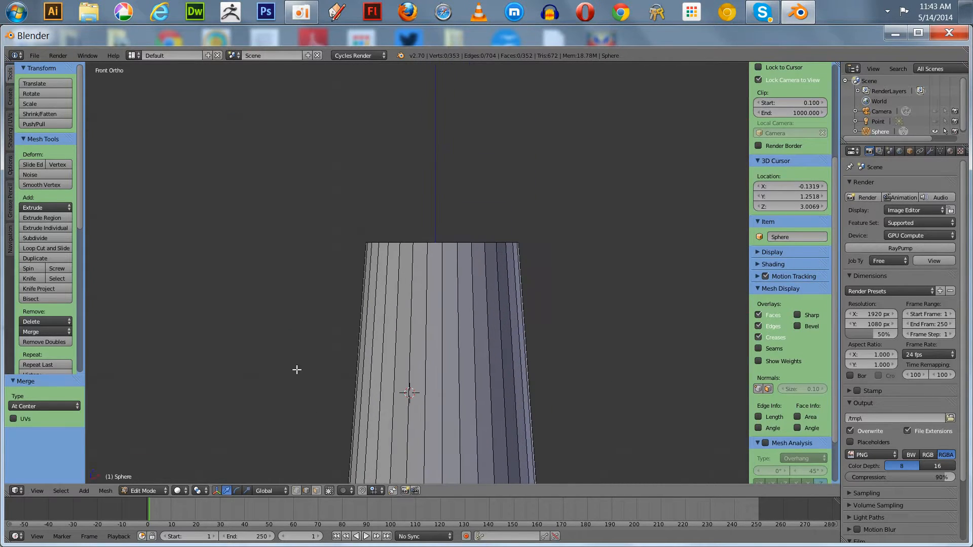
middle_click_drag(297, 370, 305, 257, "shift")
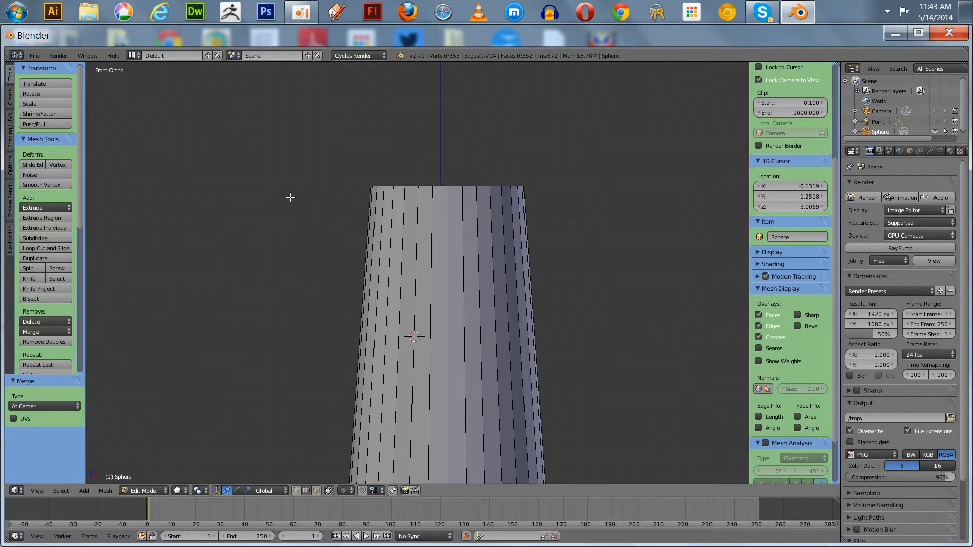
key("b")
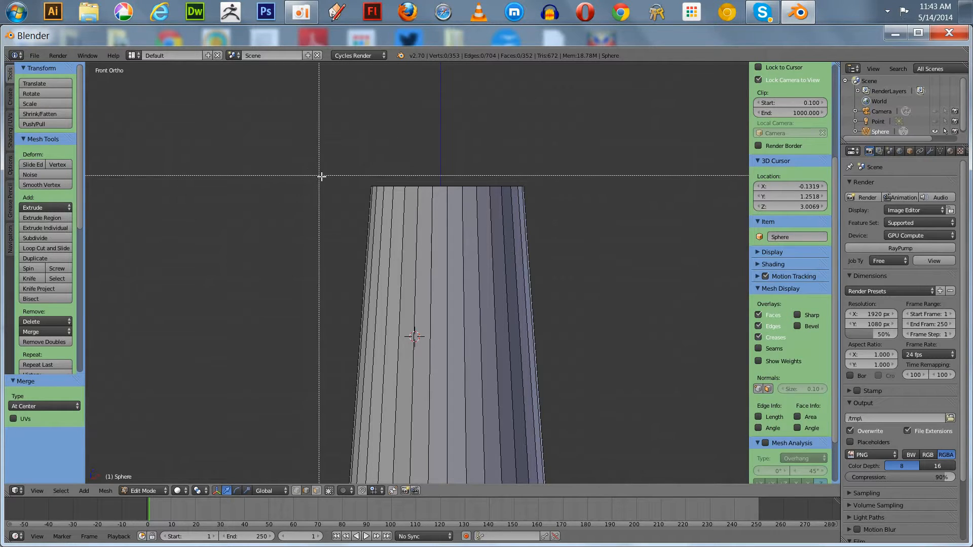
left_click_drag(300, 149, 651, 203)
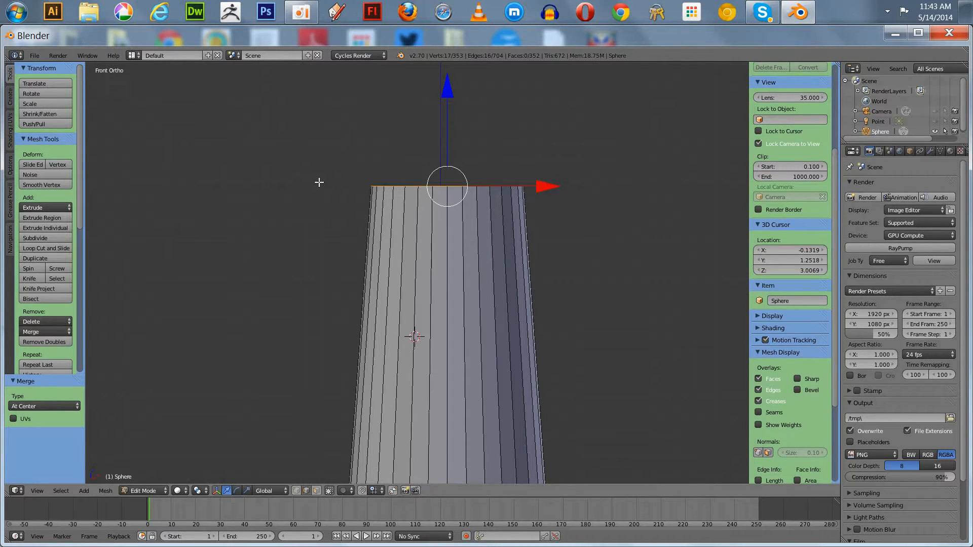
Try adding a single loop cut around the tapered neck, and undo it.
key("ctrl+r")
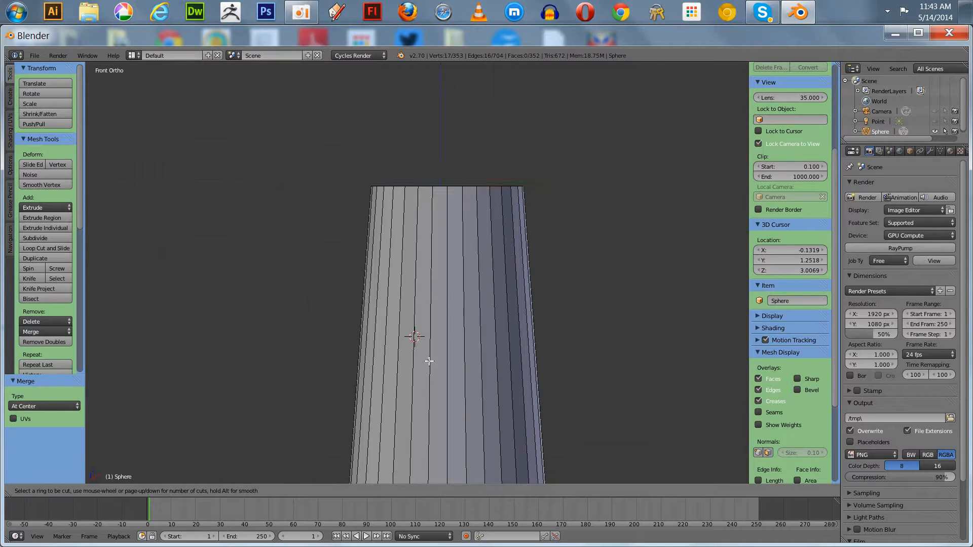
left_click(429, 361)
left_click(429, 361)
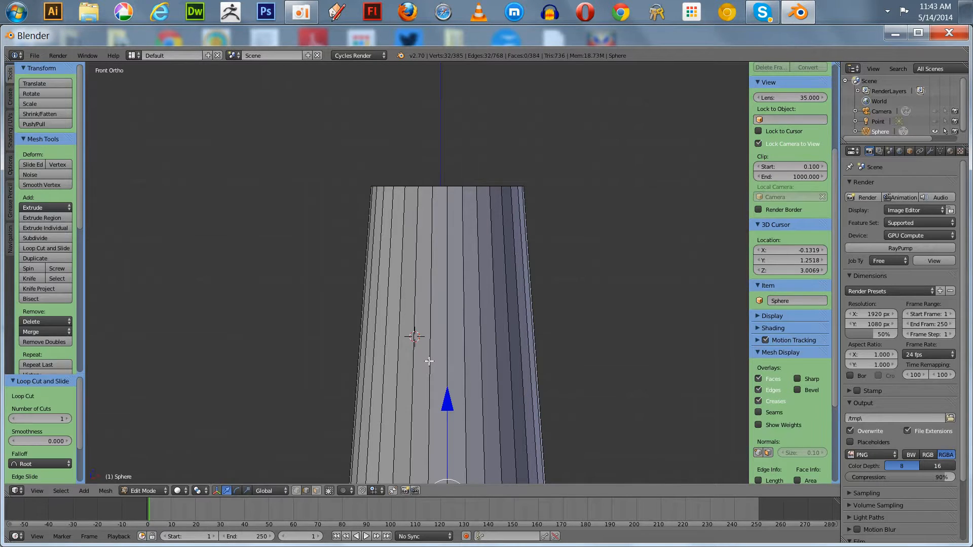
scroll(427, 362, "down", 3)
left_click_drag(434, 311, 427, 265)
key("ctrl+z")
key("ctrl+z")
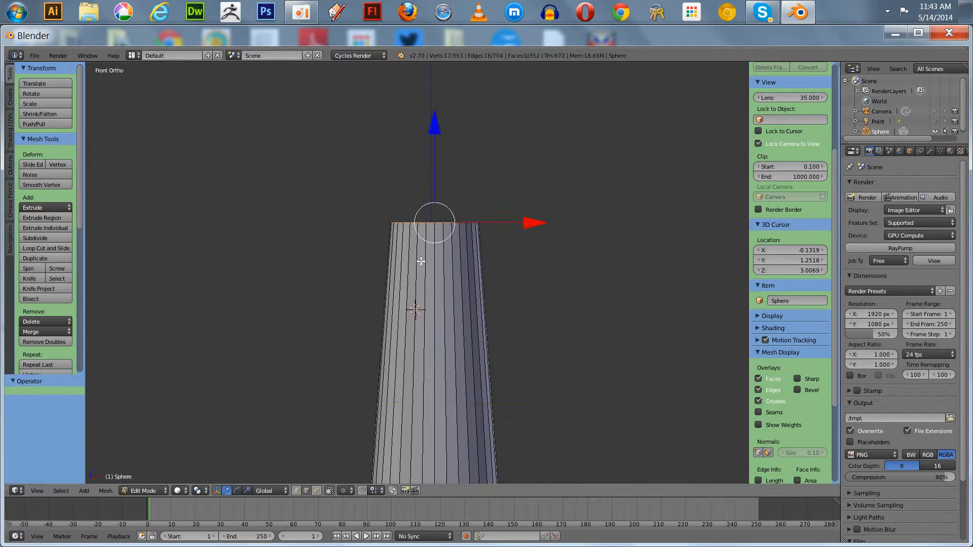
scroll(421, 261, "down", 5)
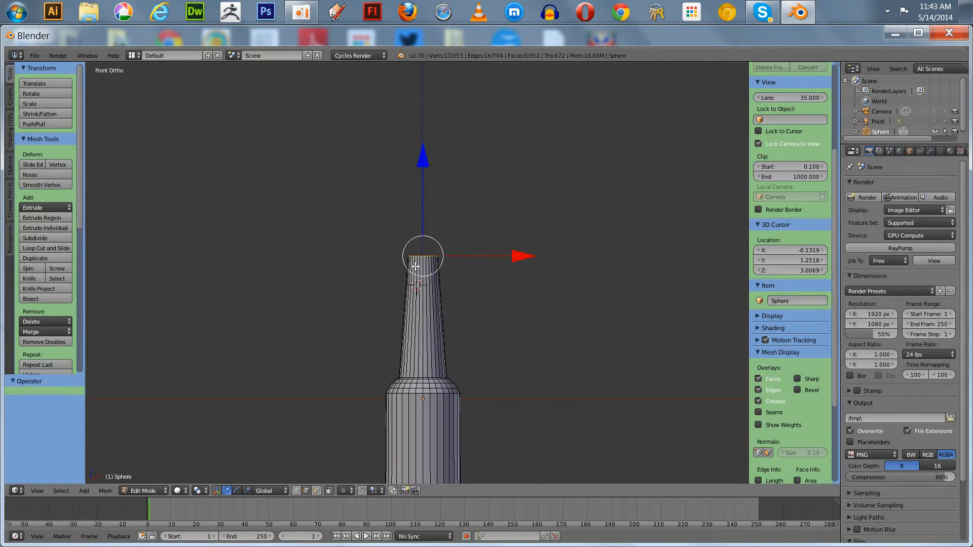
Add a single loop cut around the tapered neck and slide it close to the open top rim.
key("ctrl+r")
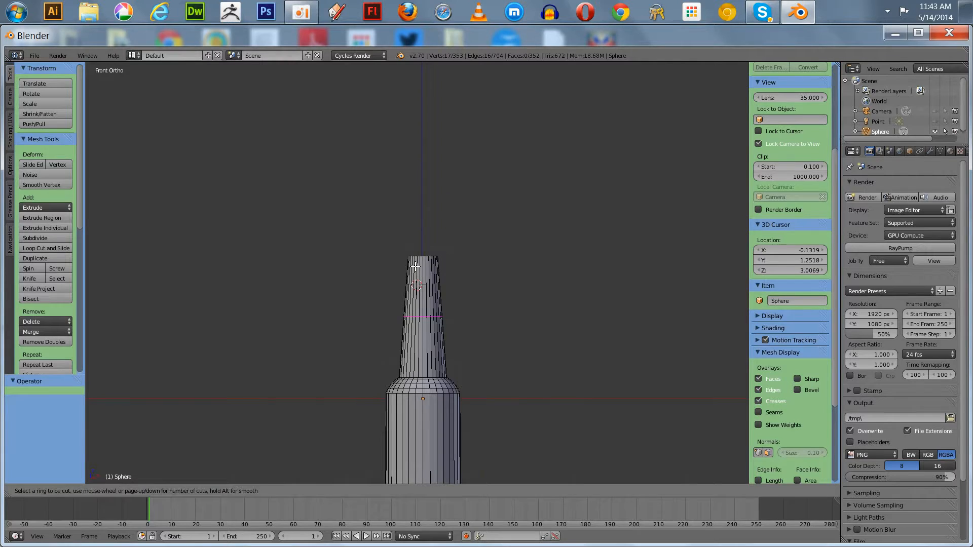
left_click(415, 267)
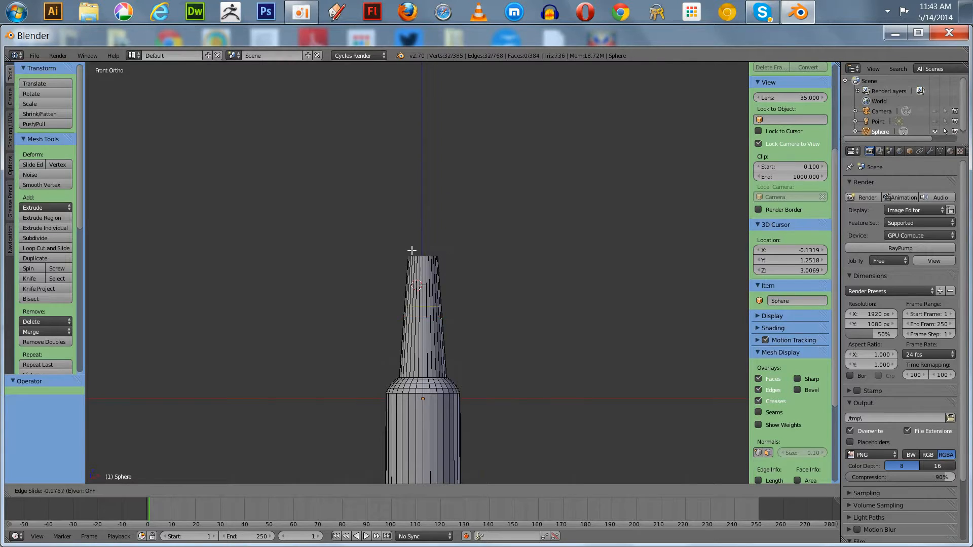
left_click(398, 216)
Move the new edge loop near the neck's top 0.063 downward along Z.
scroll(398, 216, "up", 3)
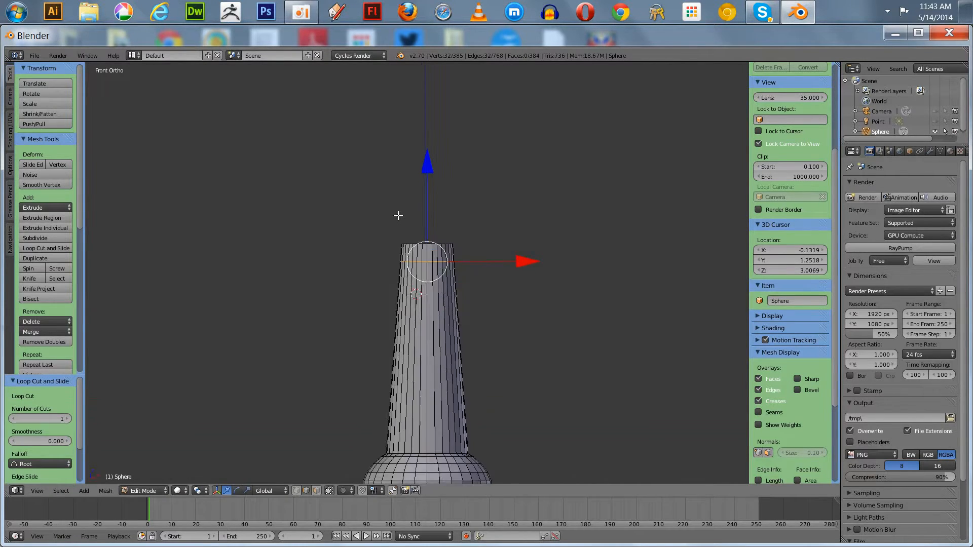
scroll(398, 216, "up", 6)
middle_click_drag(316, 200, 315, 283, "shift")
scroll(316, 287, "up", 2)
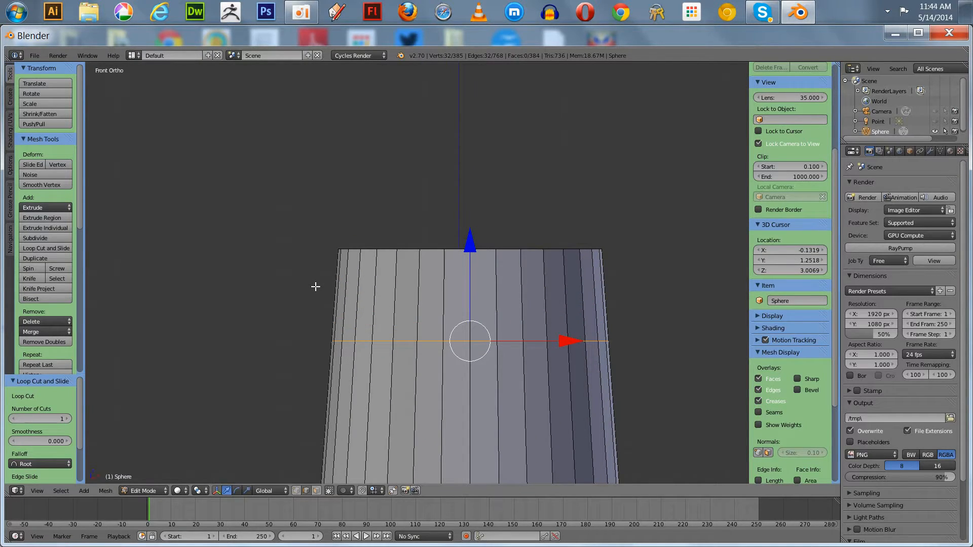
key("g")
key("g")
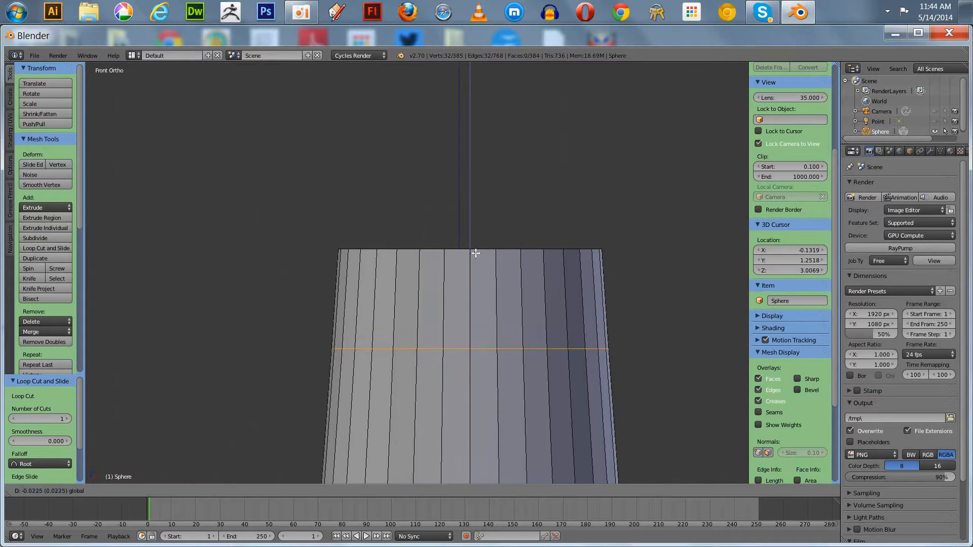
left_click(476, 266)
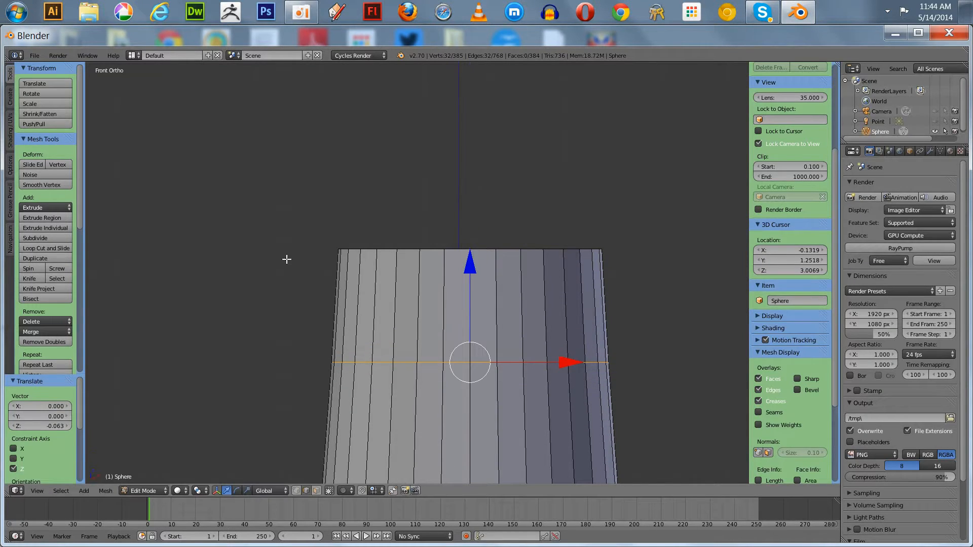
Add a centred loop cut between the top rim and the loop beneath it, and scale it to about 0.83.
key("ctrl+r")
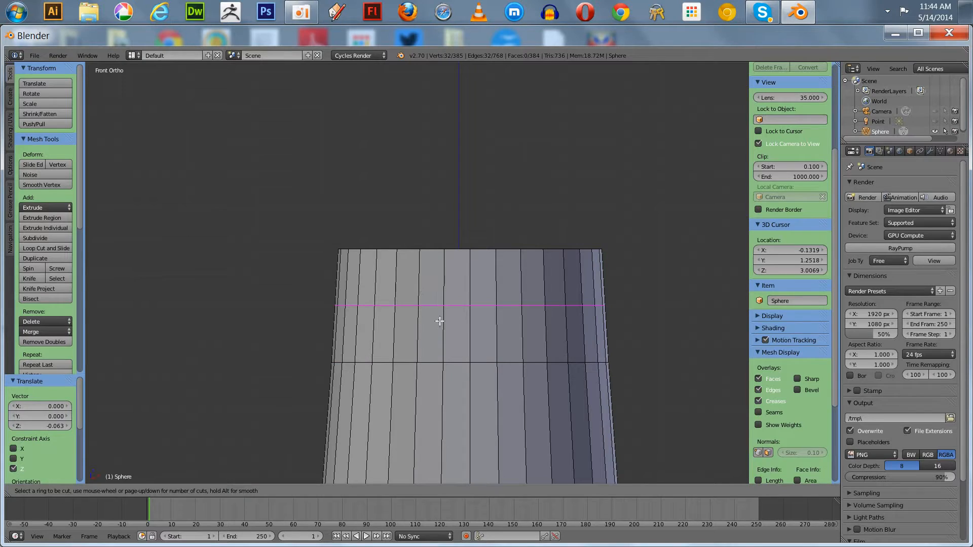
left_click(440, 321)
right_click(440, 321)
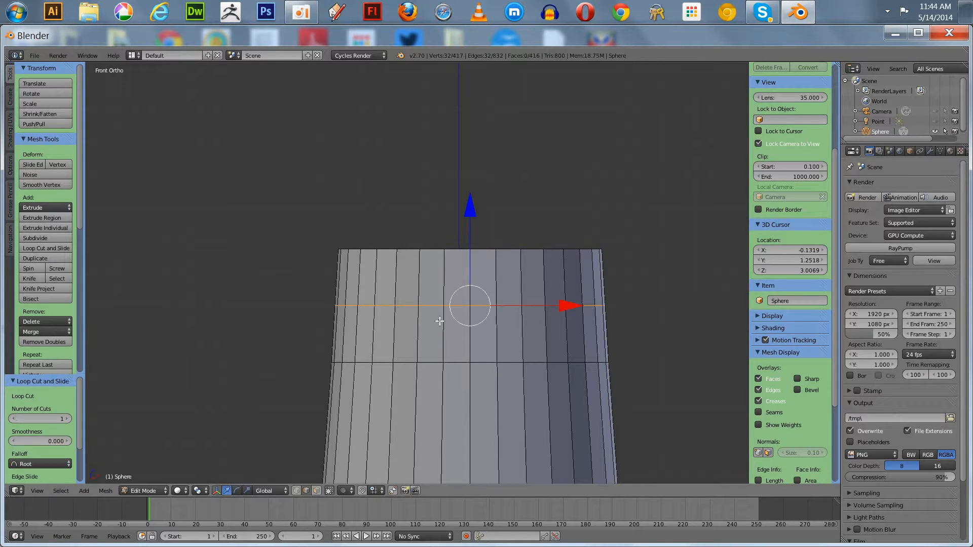
key("s")
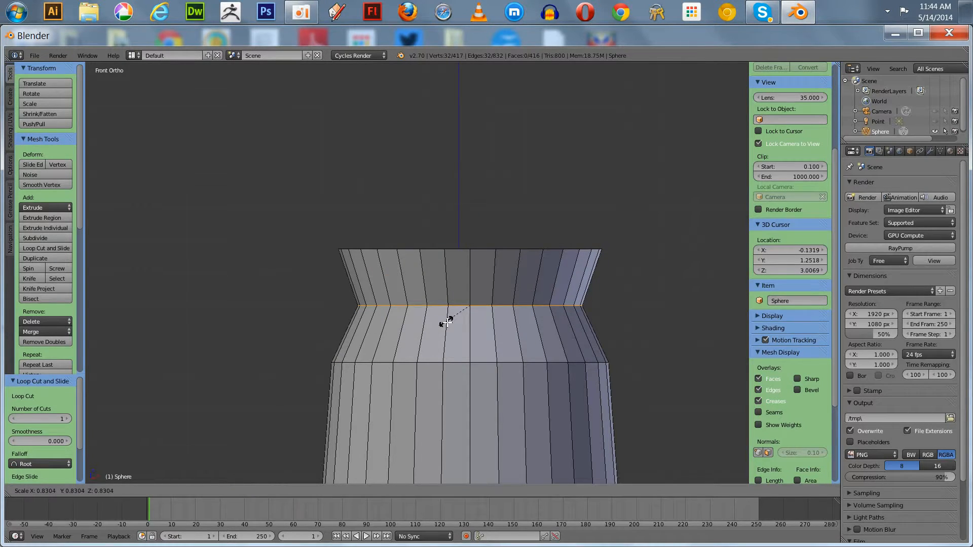
left_click(447, 323)
left_click(446, 322)
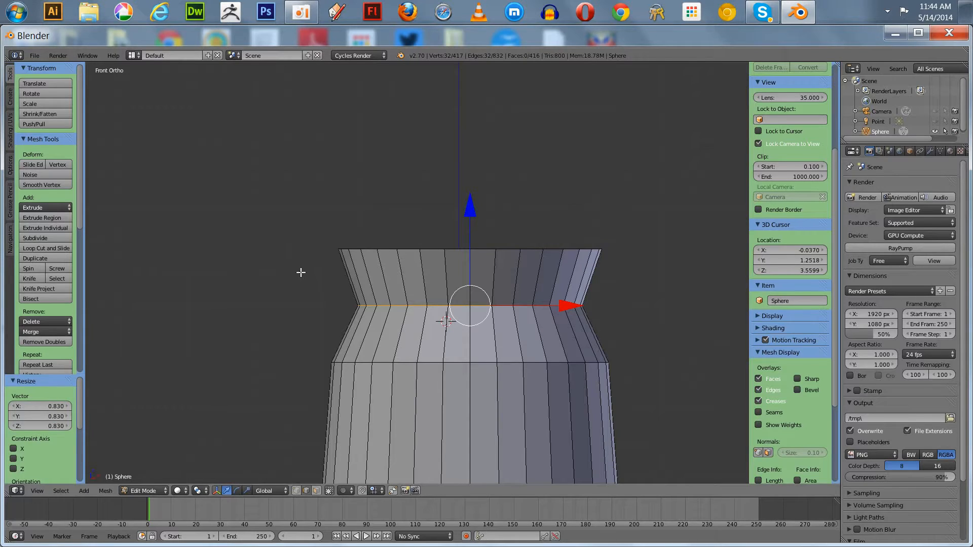
Add a centred loop cut in the uppermost band, between the top rim and the narrowed loop.
key("ctrl+r")
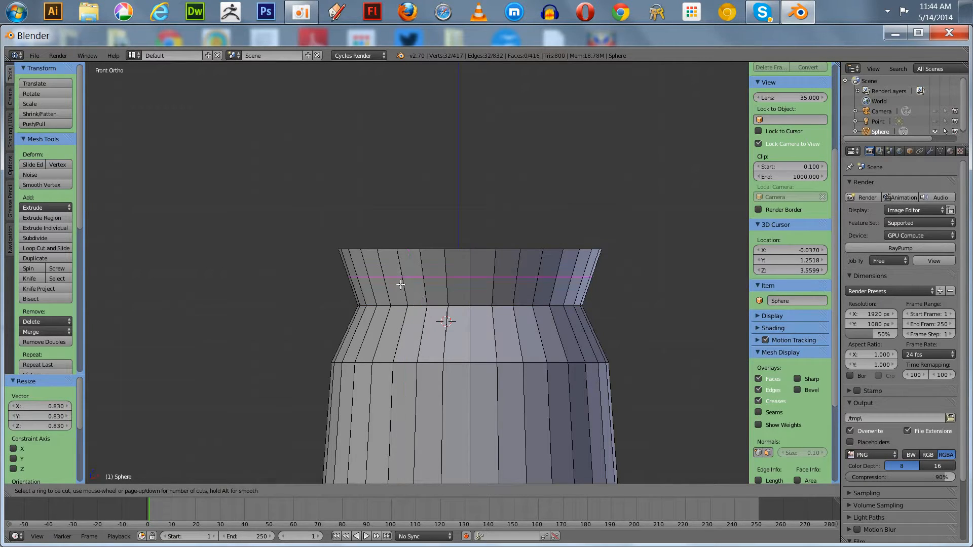
left_click(401, 285)
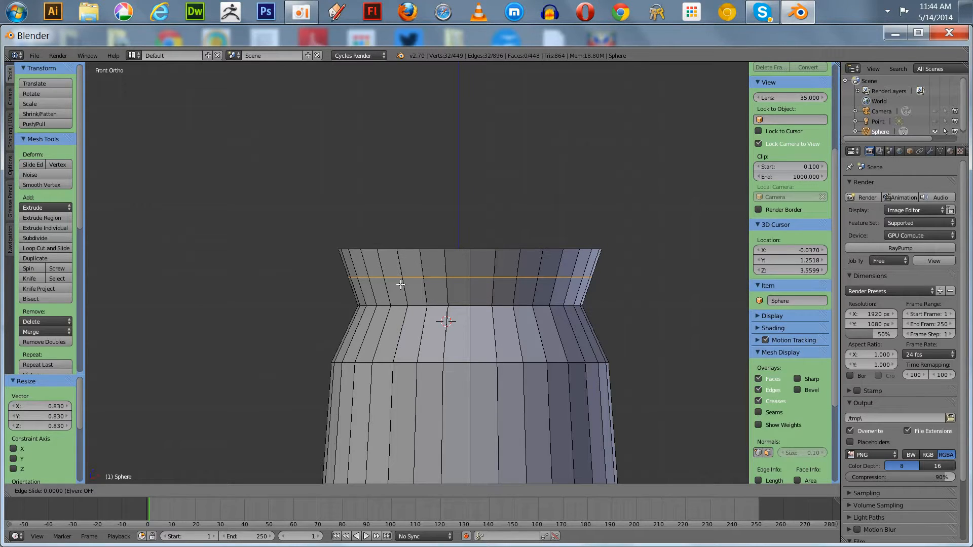
left_click(401, 286)
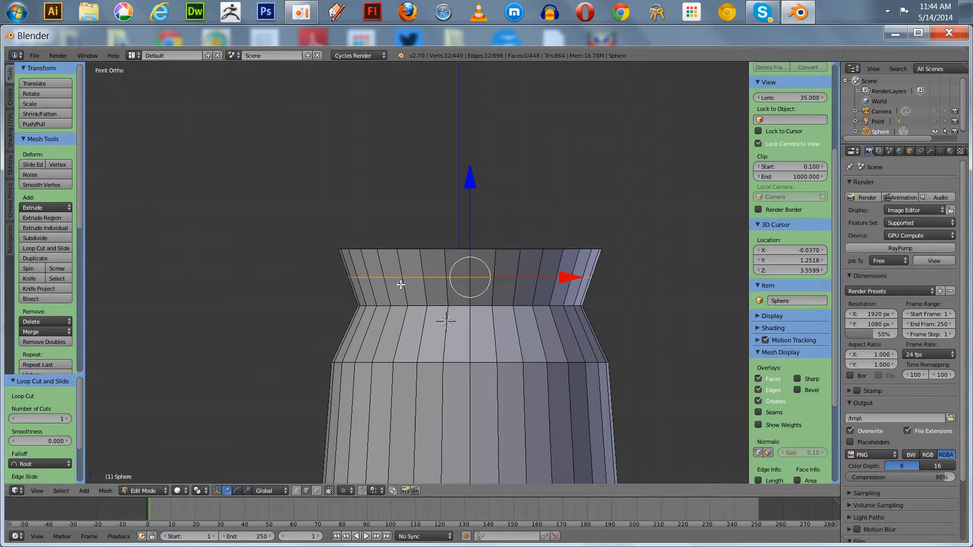
Select the whole edge loop of the top rim and scale it to about 0.856.
right_click(409, 249)
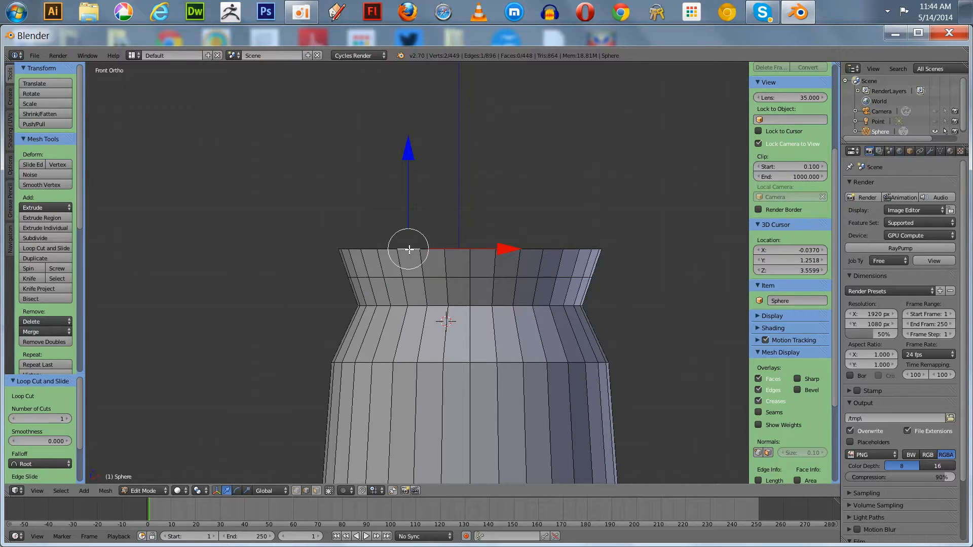
right_click(409, 249, "alt")
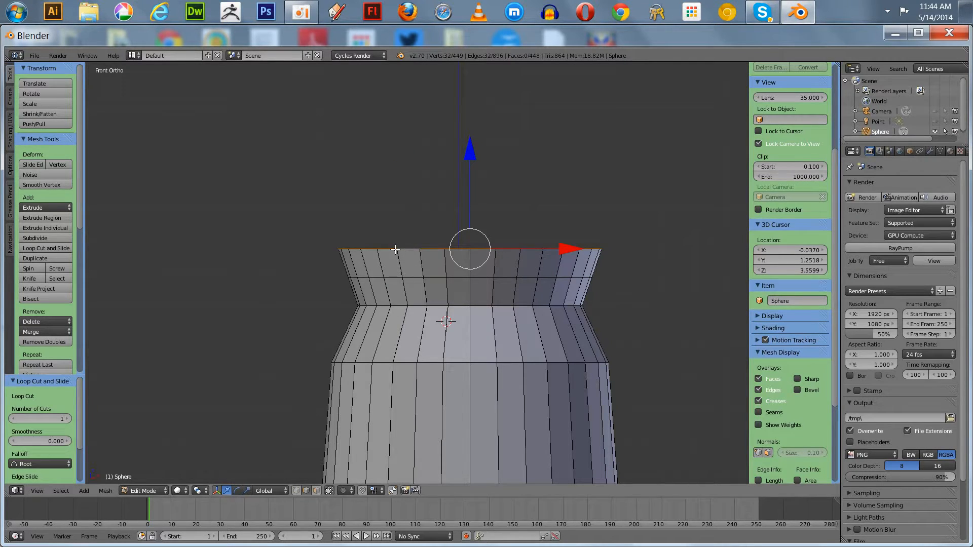
key("s")
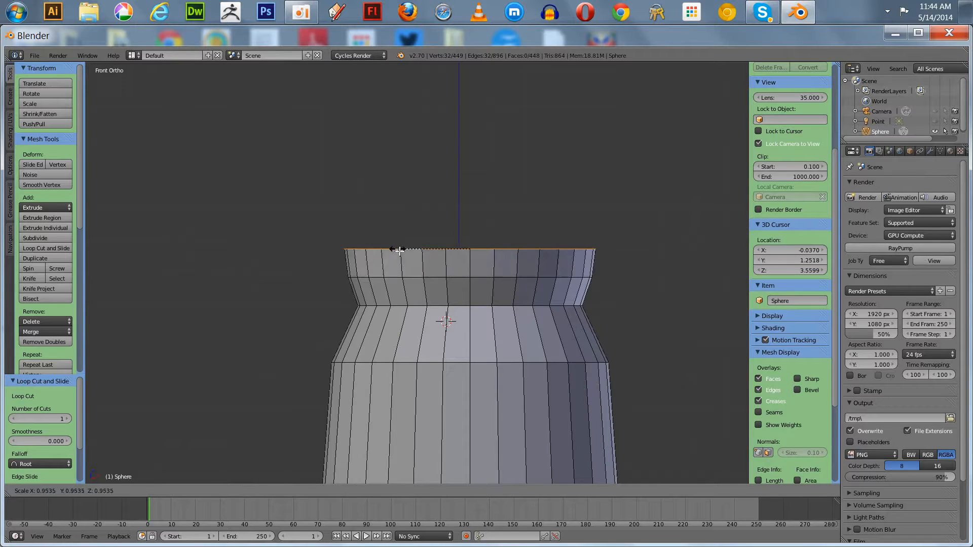
left_click(406, 252)
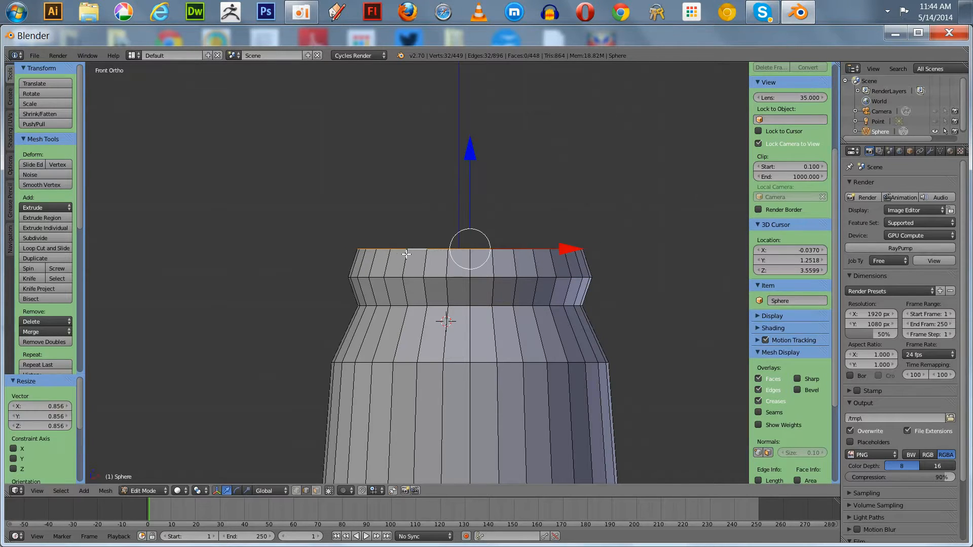
Select the edge loop just below the narrowed groove and raise it 0.078 along Z.
right_click(388, 363, "alt")
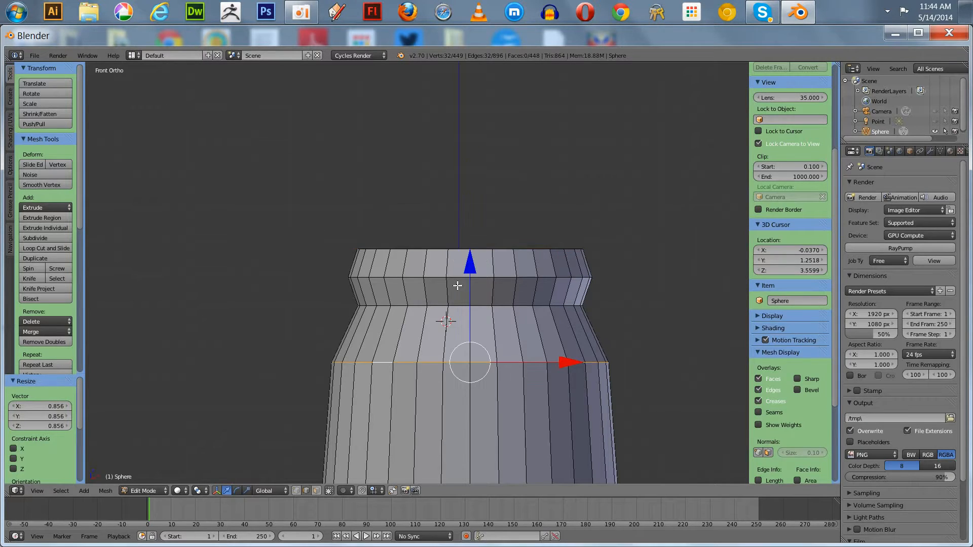
key("g")
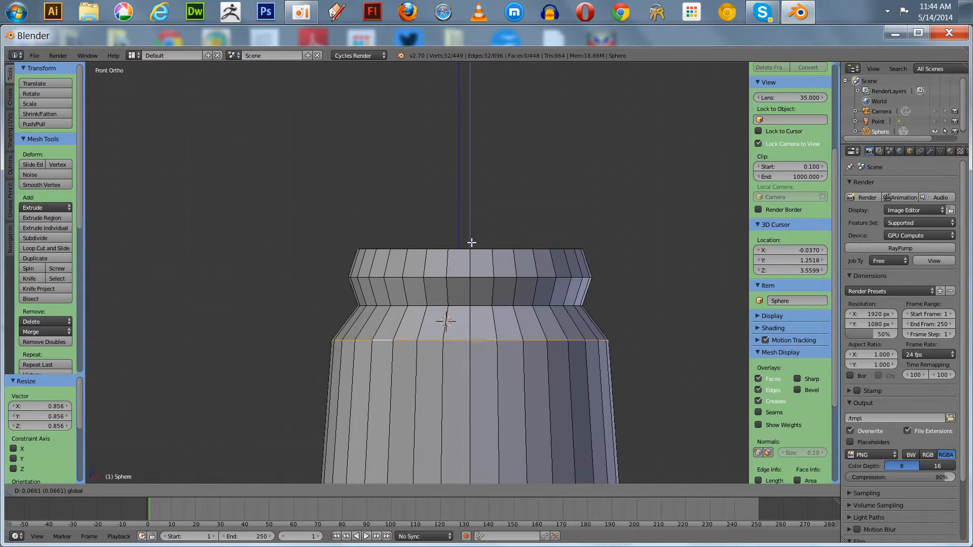
left_click(472, 239)
key("ctrl+r")
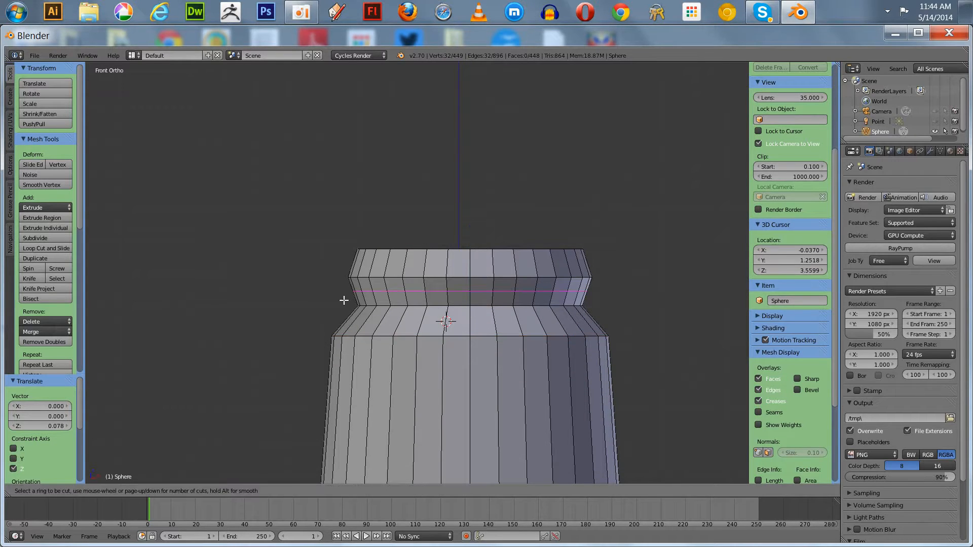
left_click(436, 335)
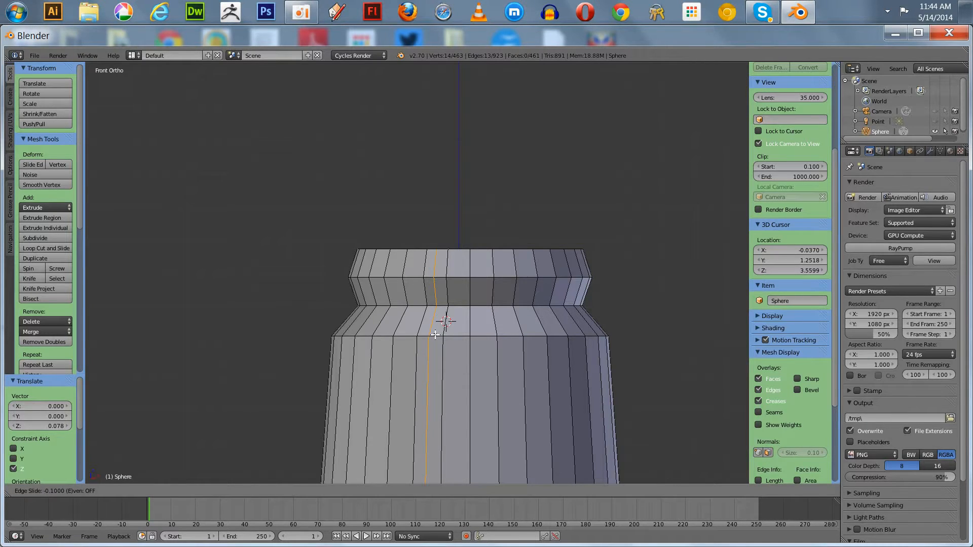
left_click(435, 335)
left_click(434, 334)
key("ctrl+z")
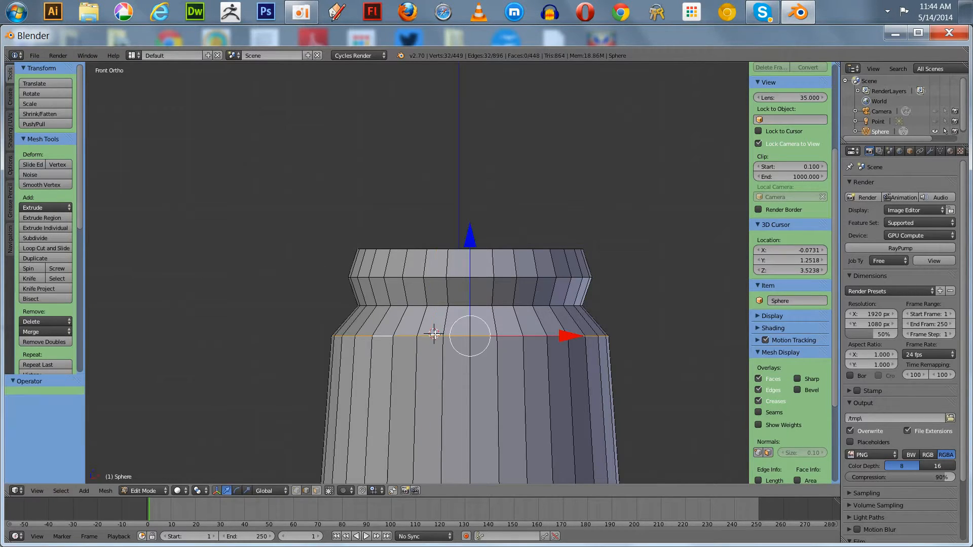
Add a loop cut around the neck just below the lip's lower ridge and scale it to about 0.872.
scroll(435, 337, "down", 7)
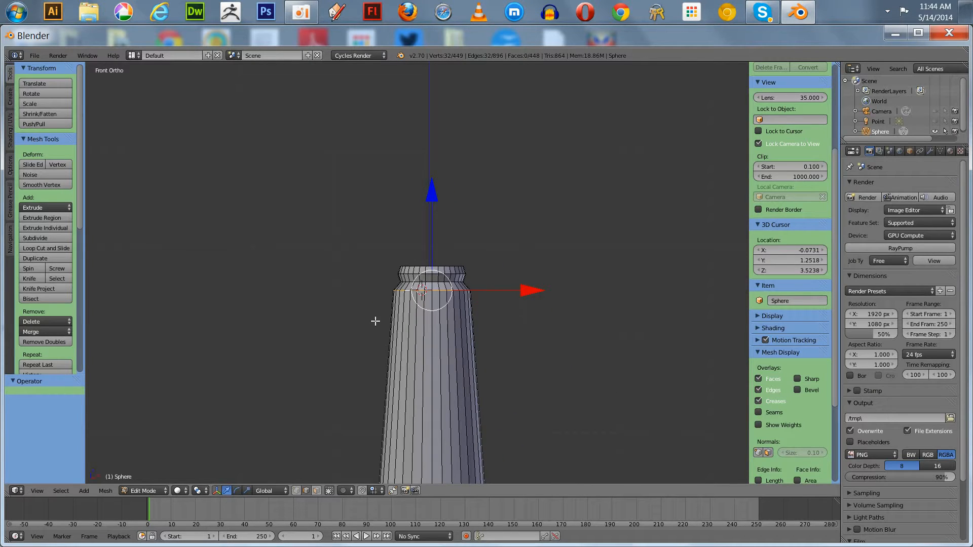
key("ctrl+r")
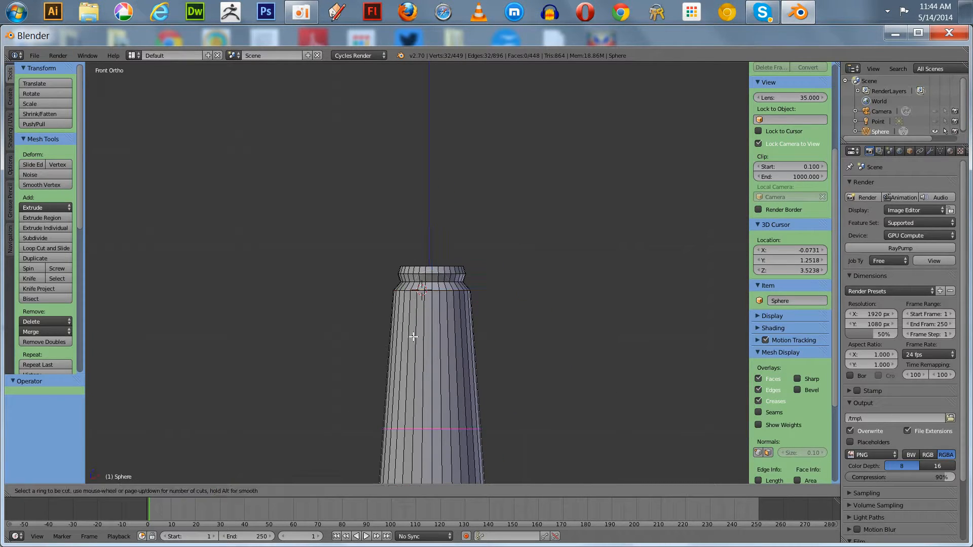
left_click(414, 339)
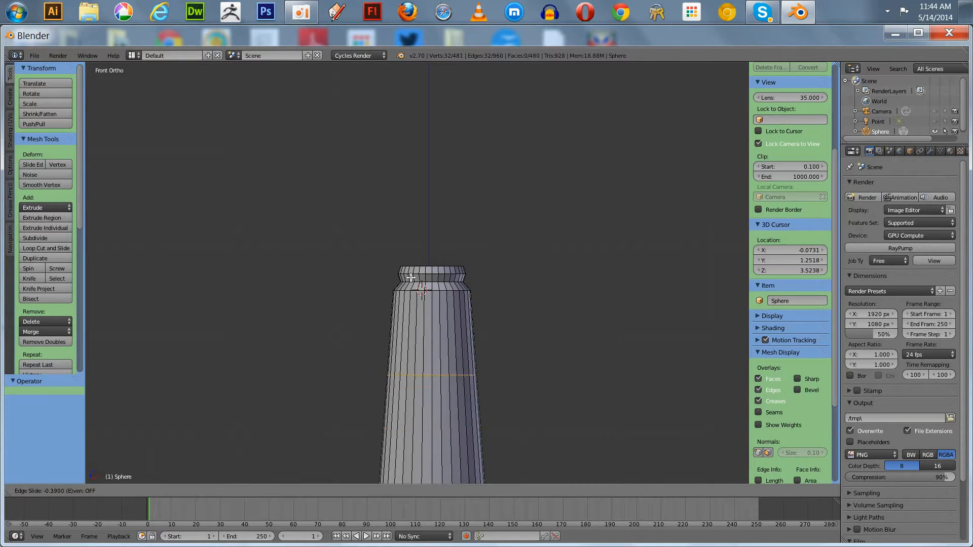
left_click(403, 207)
scroll(360, 269, "up", 5)
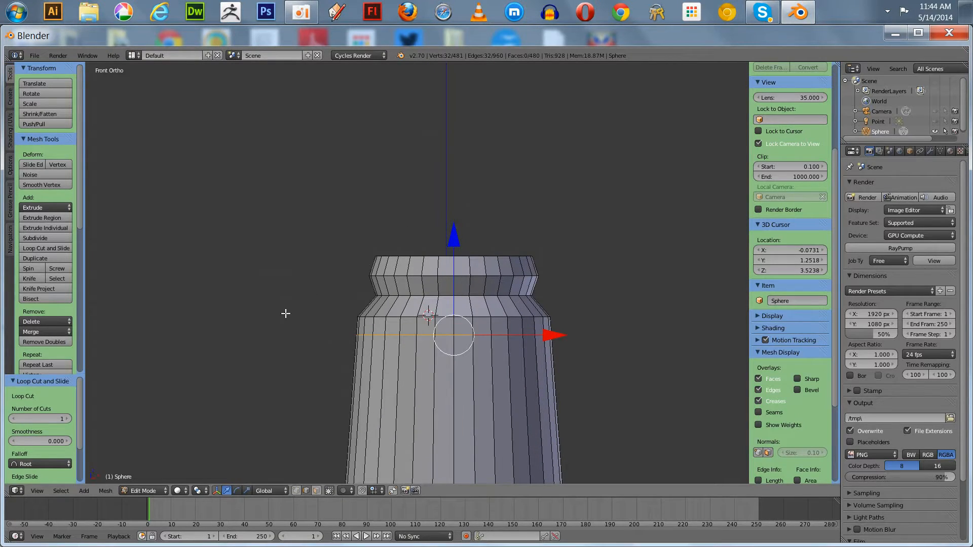
key("s")
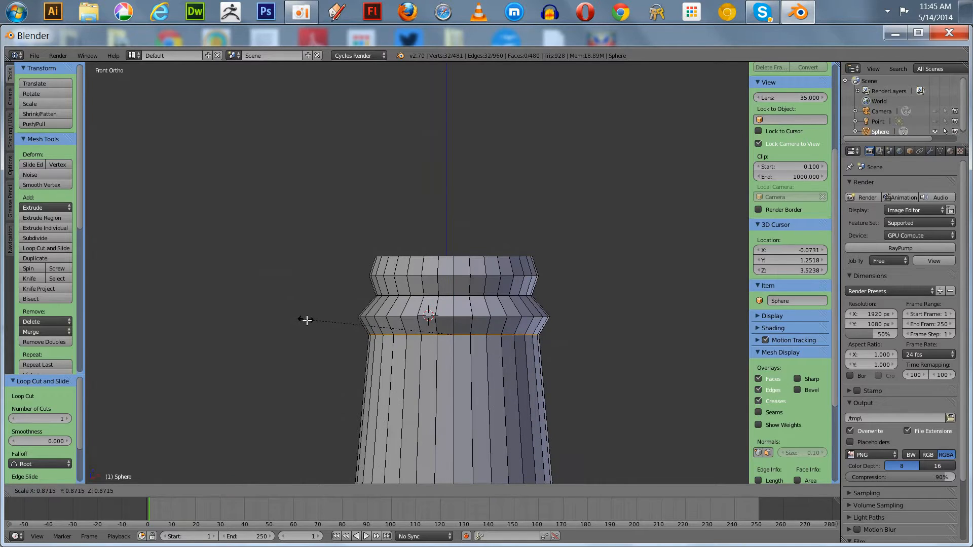
left_click(307, 321)
Select only the edge loop where the neck meets the shoulder and raise it 0.044 along Z.
scroll(306, 321, "down", 6)
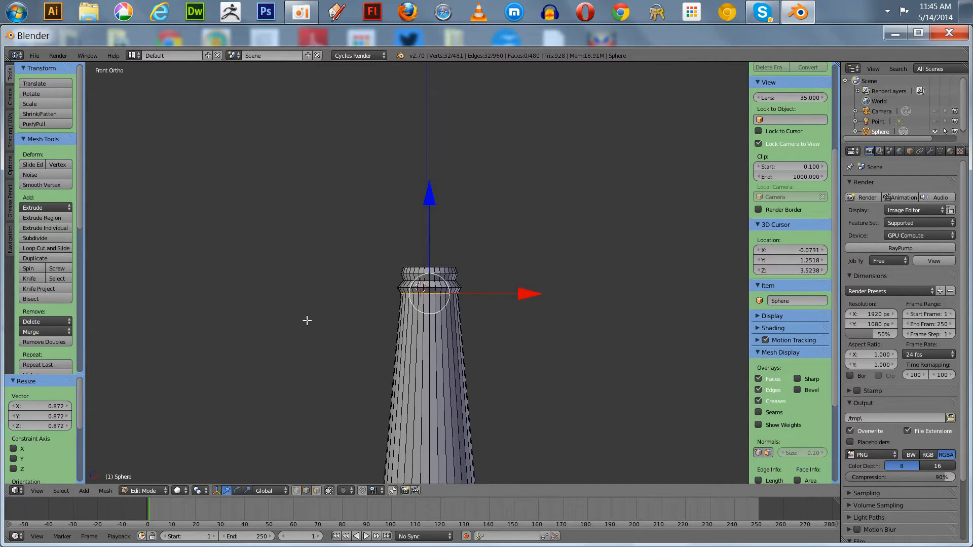
key("a")
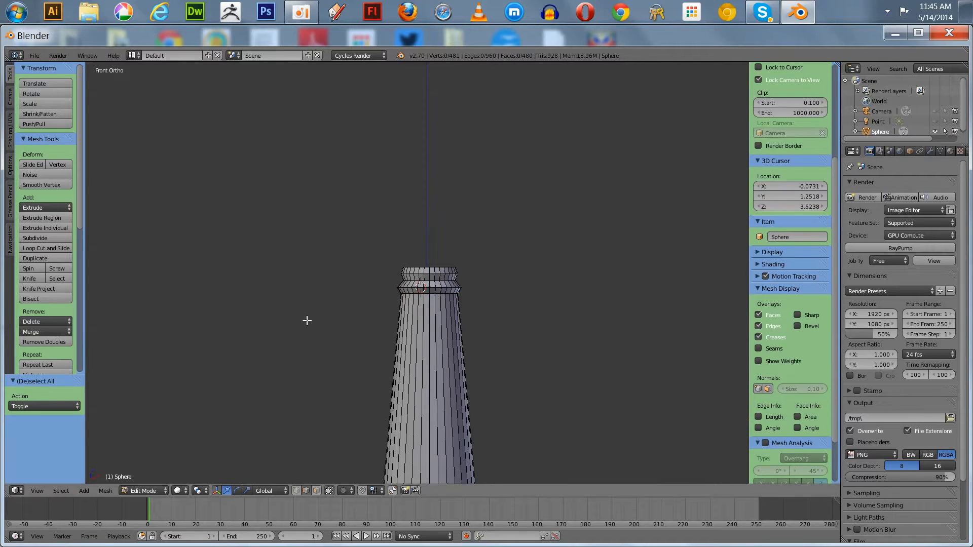
scroll(307, 337, "up", 6)
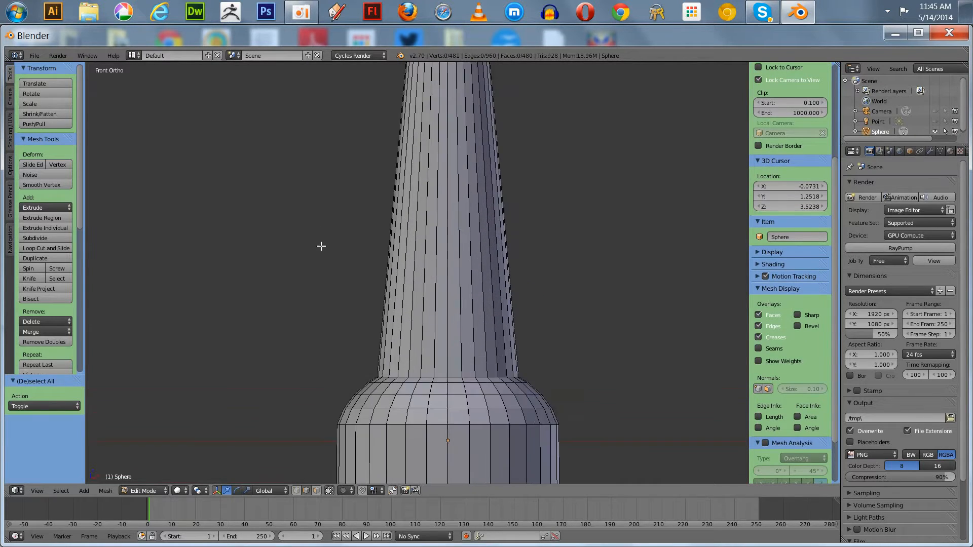
middle_click_drag(304, 298, 285, 275, "shift")
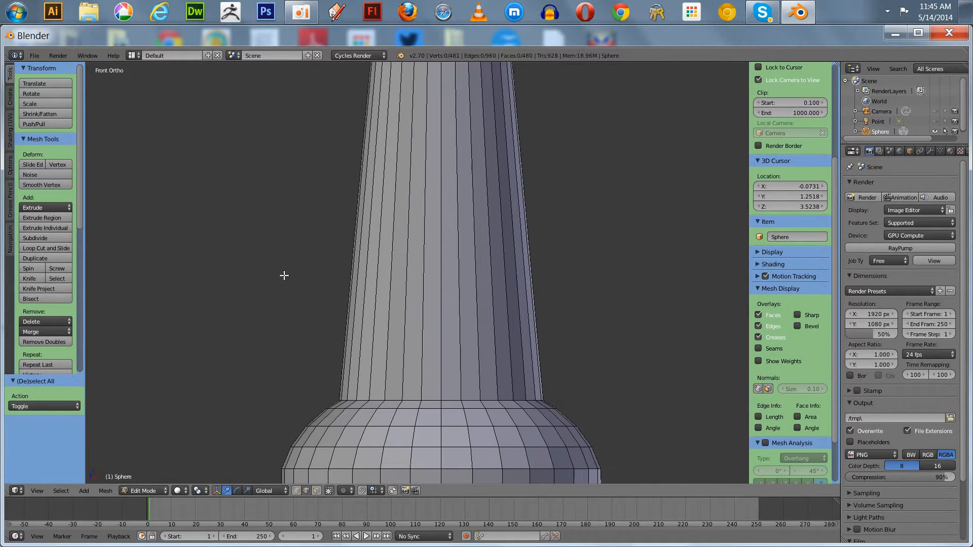
right_click(378, 402, "alt")
left_click_drag(444, 308, 444, 301)
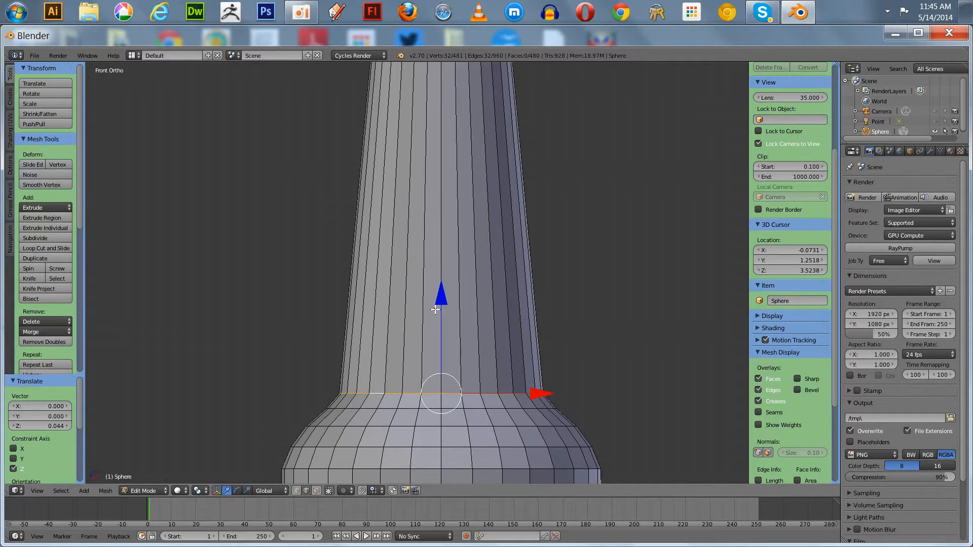
Bevel the loop between neck and shoulder with an offset of about 0.059 and 3 segments.
key("ctrl+b")
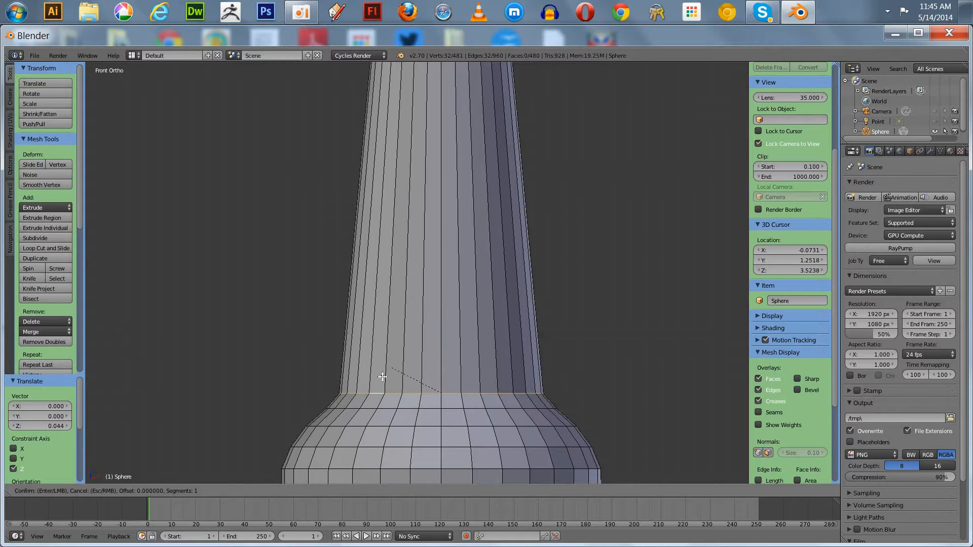
left_click(356, 350)
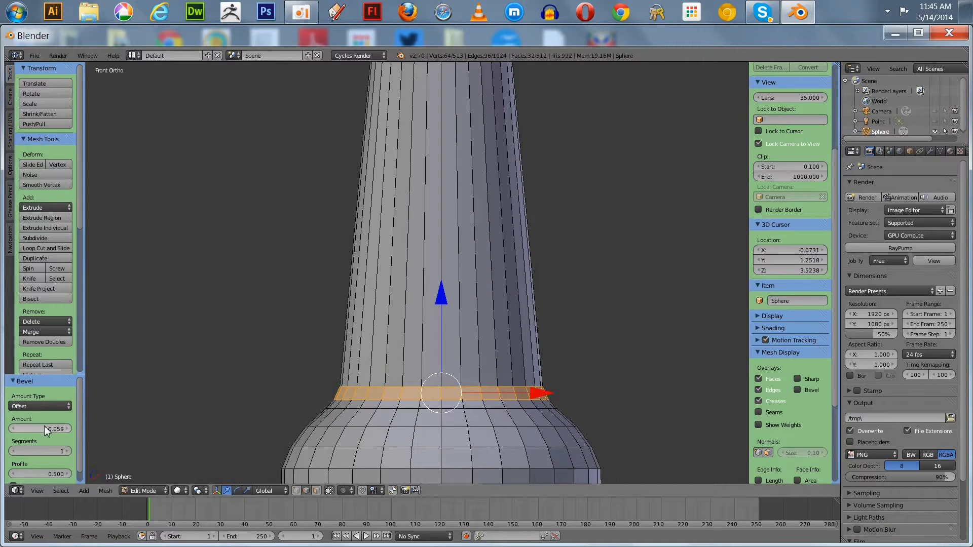
left_click(65, 452)
left_click(65, 452)
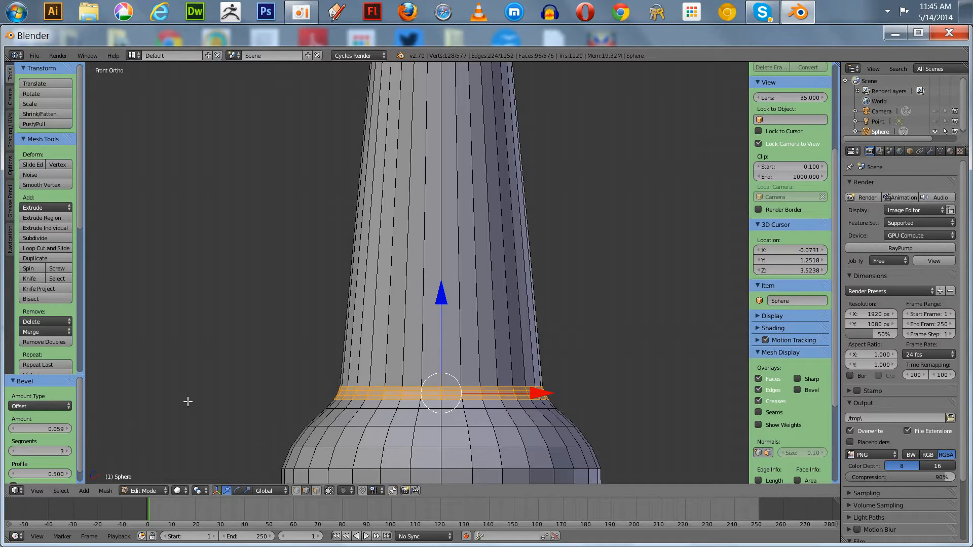
Select the top edge loop of the lip's rim and lower it 0.017 along Z.
key("a")
scroll(187, 402, "up", 4)
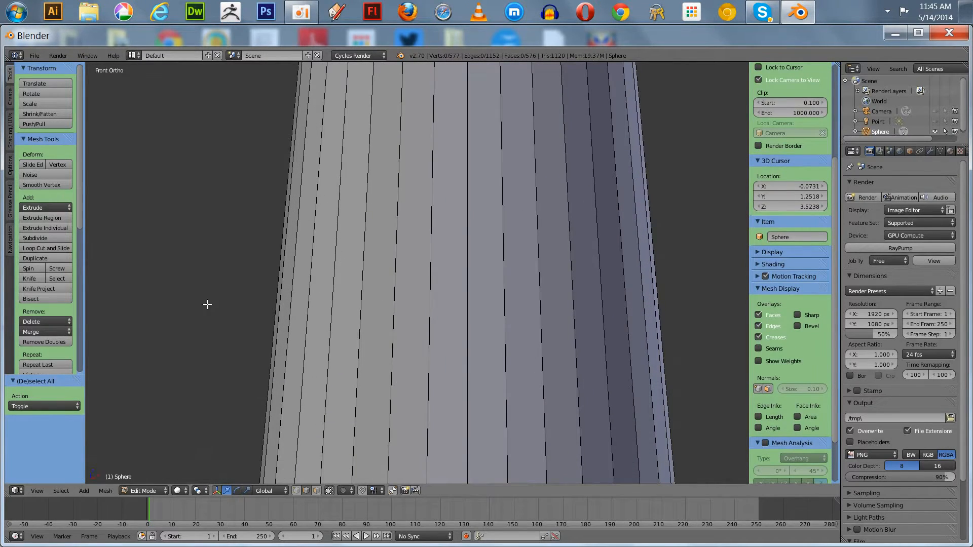
scroll(209, 304, "down", 3)
scroll(242, 359, "down", 2)
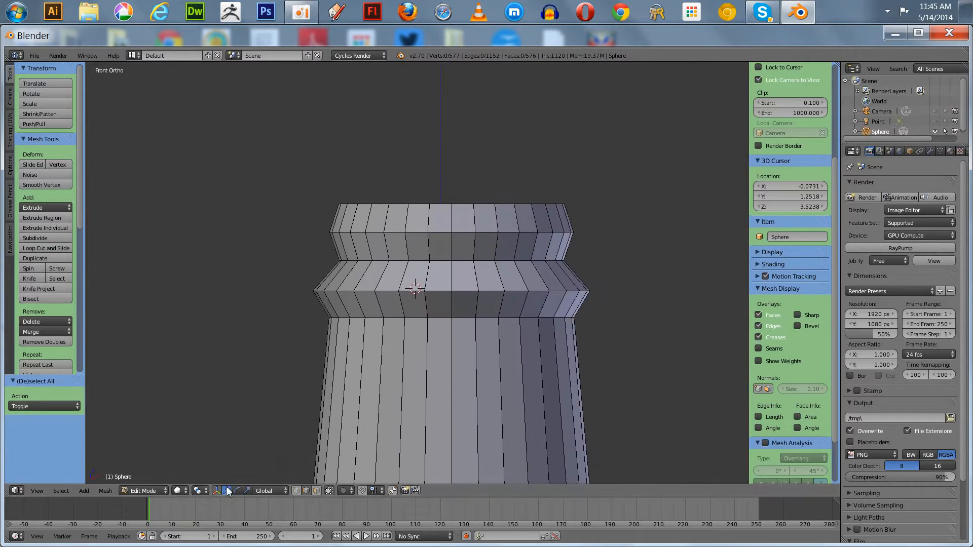
middle_click_drag(242, 359, 218, 465)
key("KP_1")
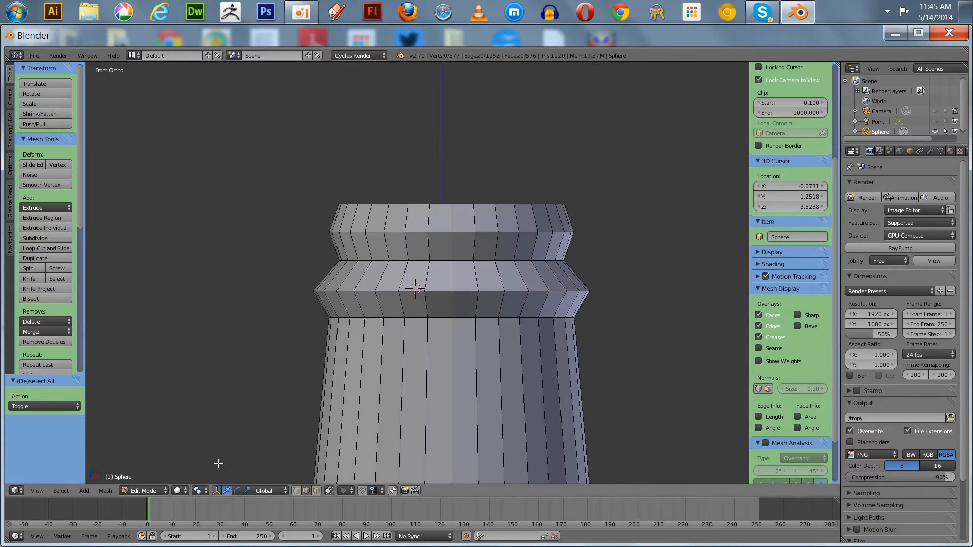
scroll(219, 463, "up", 3)
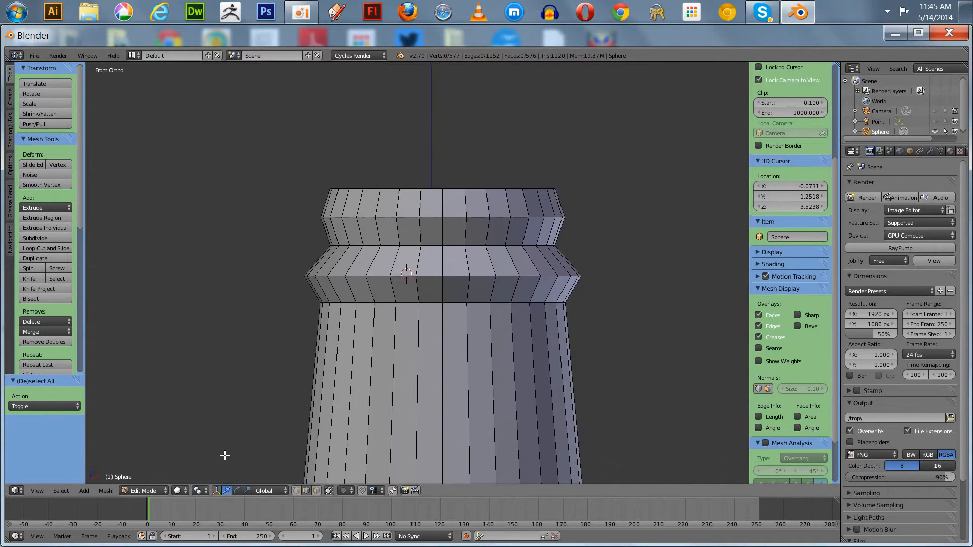
right_click(358, 189)
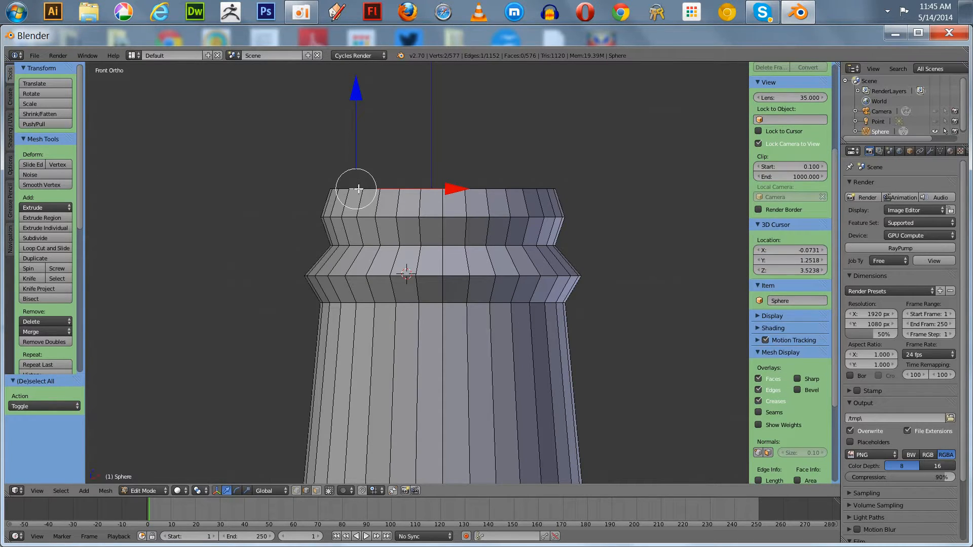
right_click(358, 189, "alt")
left_click_drag(441, 94, 441, 97)
Select the edge loop in the groove between the two lip ridges and raise it 0.020 along Z.
right_click(415, 246)
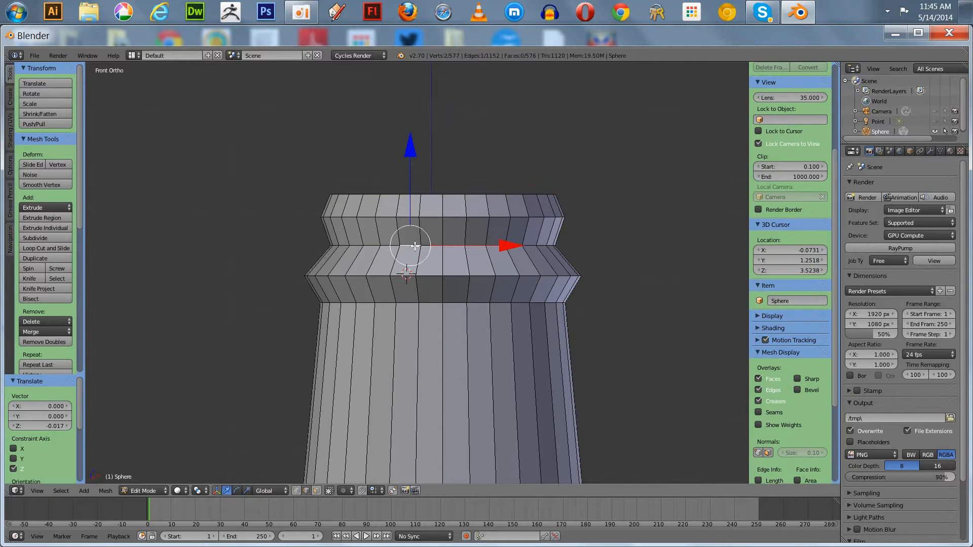
right_click(414, 246, "alt")
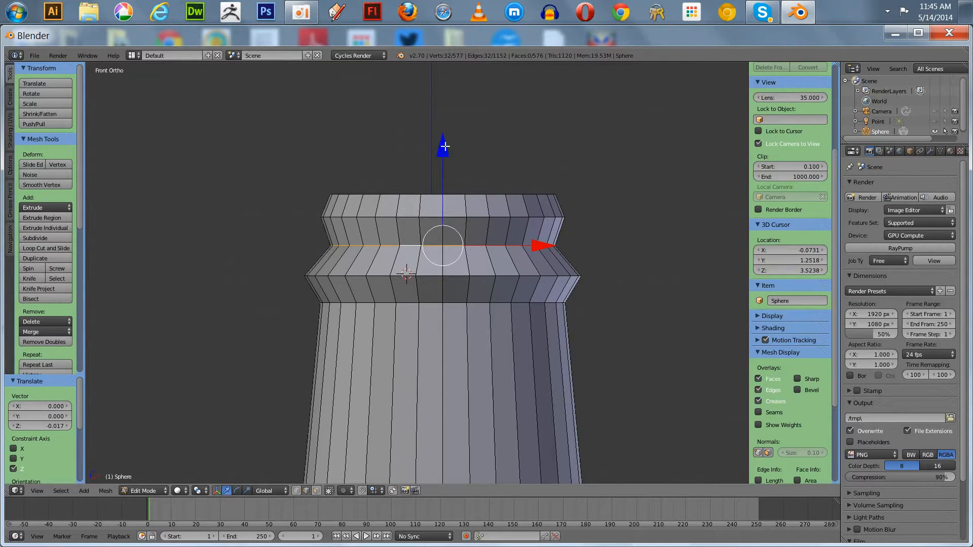
left_click_drag(442, 148, 445, 143)
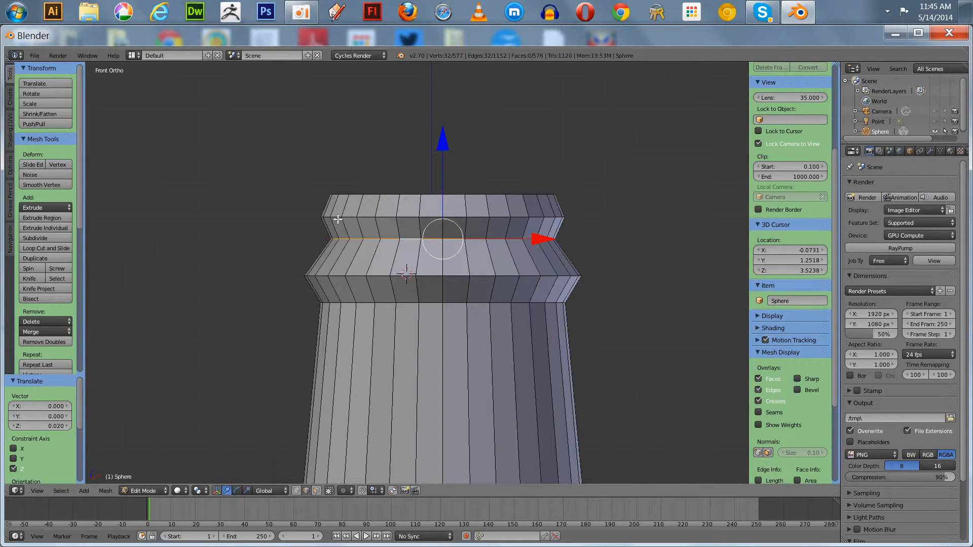
Bevel the lip's upper ridge loop with an offset of about 0.046 and 3 segments.
right_click(338, 218, "alt")
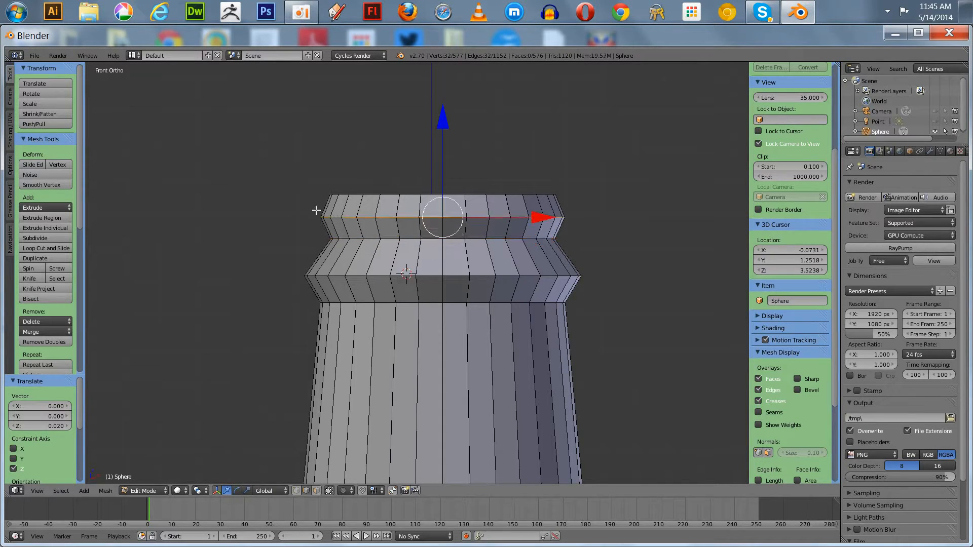
key("ctrl+b")
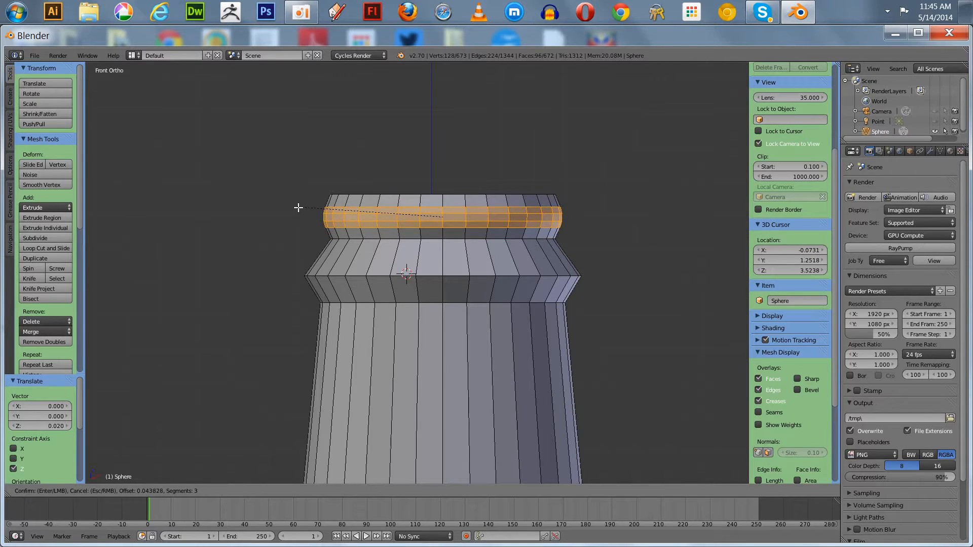
left_click(298, 205)
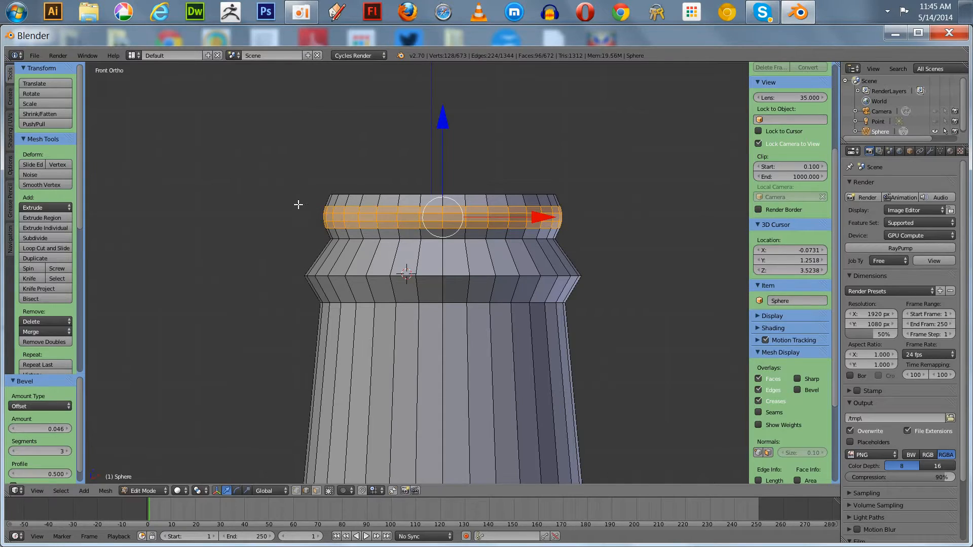
left_click(298, 203)
Bevel the groove loop between the two lip ridges with an offset of about 0.028 and 3 segments.
left_click(343, 241, "alt")
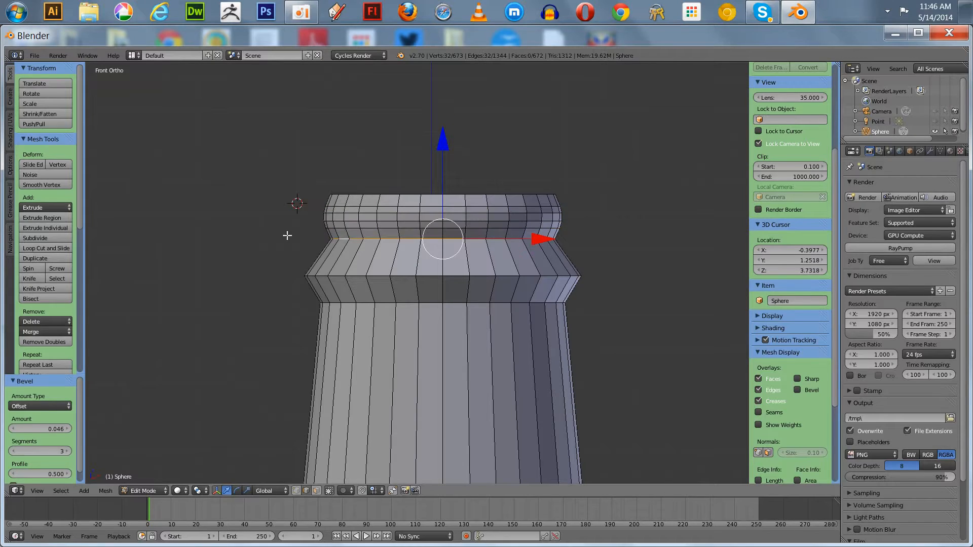
key("ctrl+b")
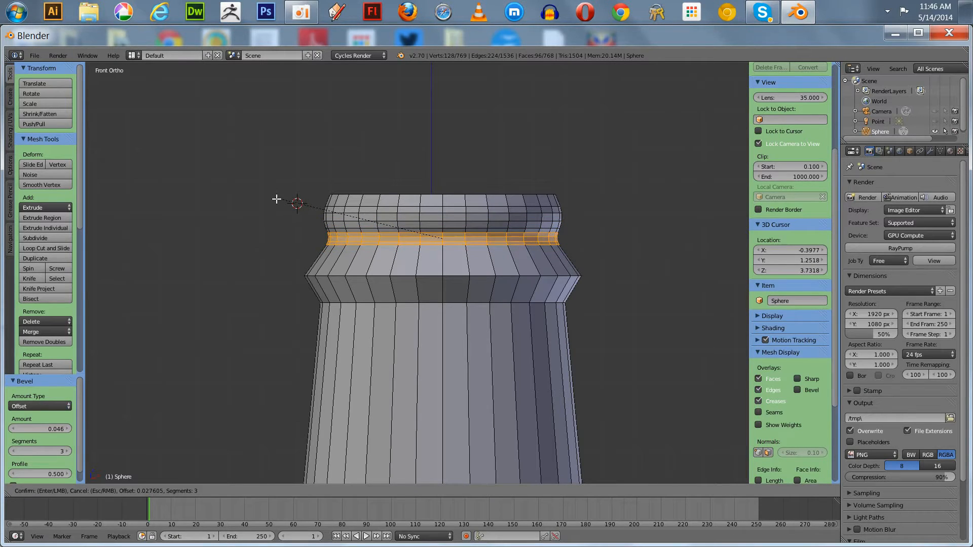
left_click(276, 199)
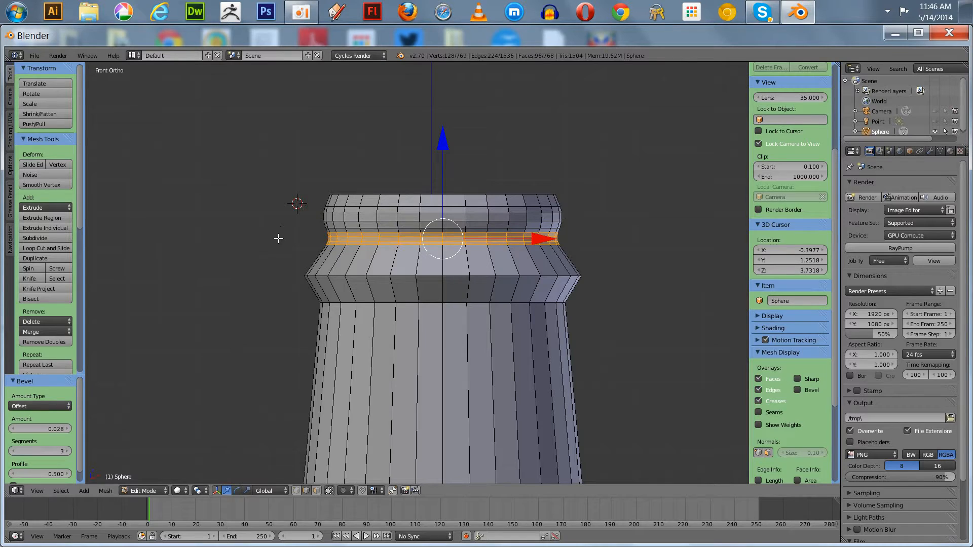
Bevel the lip's lower ridge loop with an offset of about 0.067 and 3 segments, and scale the bevelled band to about 0.980.
right_click(324, 276, "alt")
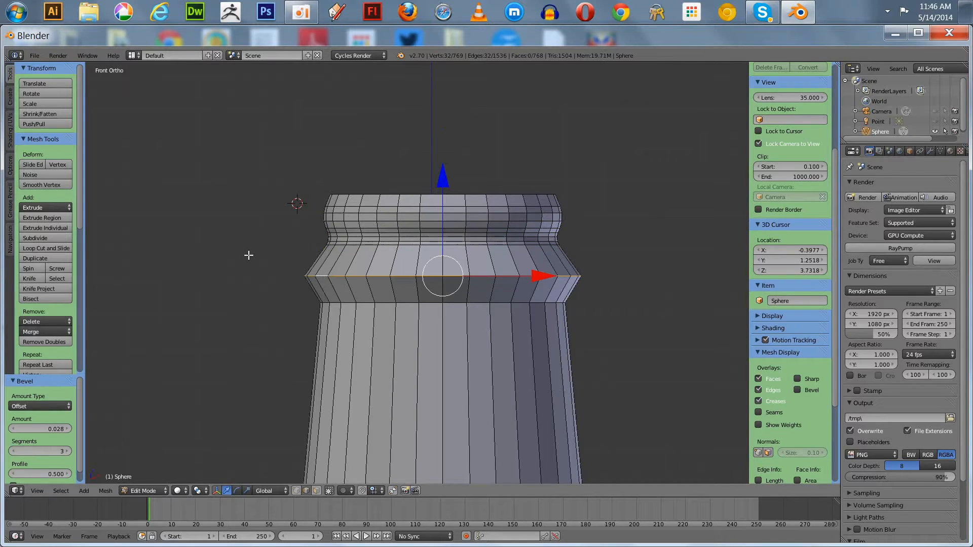
key("ctrl+b")
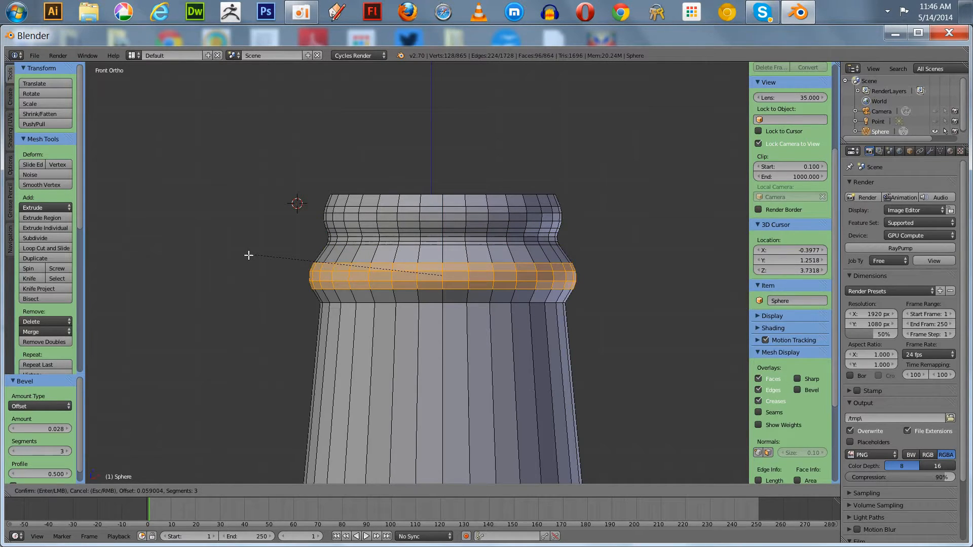
left_click(233, 209)
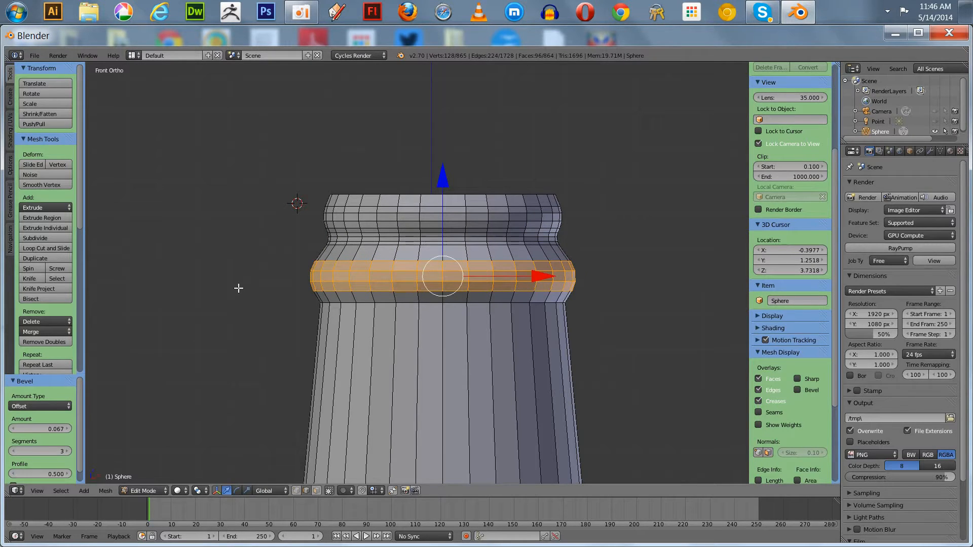
key("s")
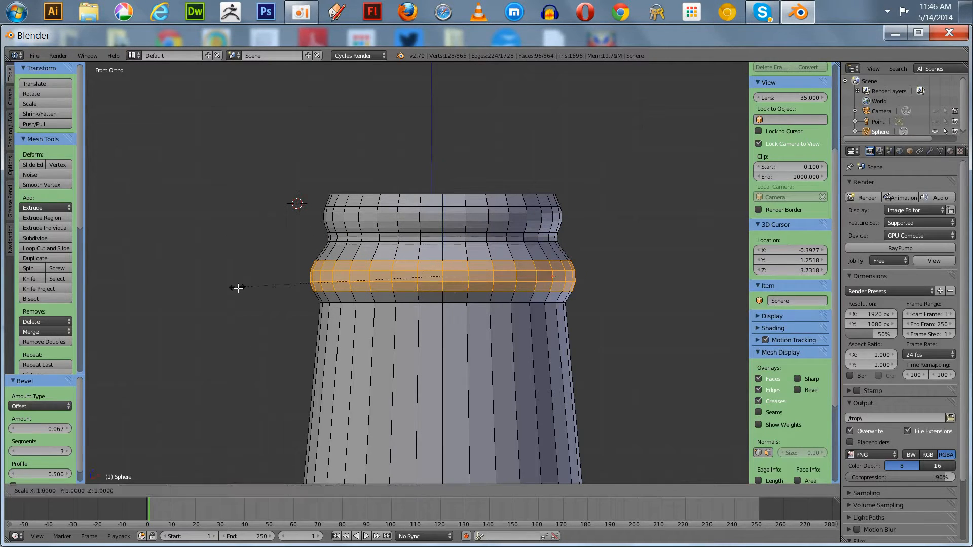
left_click(242, 286)
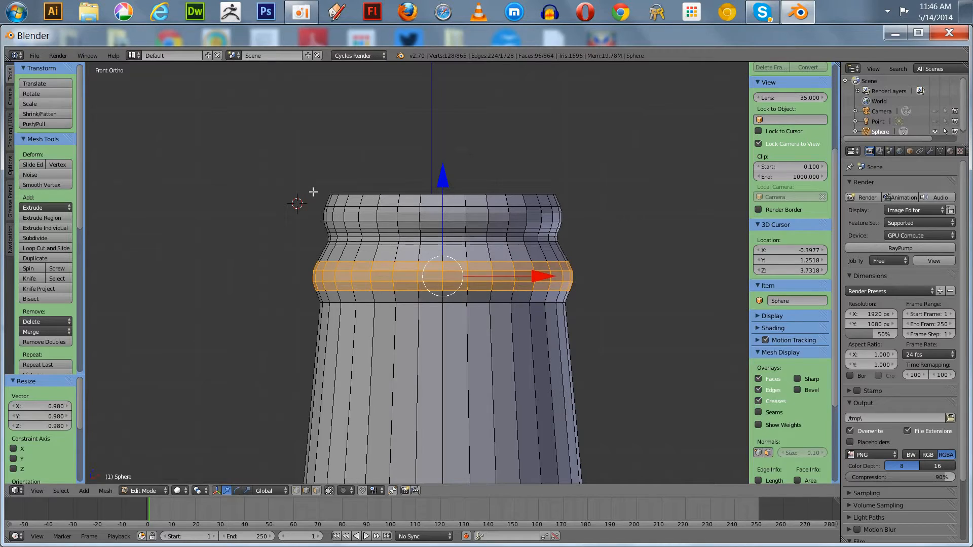
Box-select only the bevelled band of the lip's upper ridge and scale it to about 1.035.
key("a")
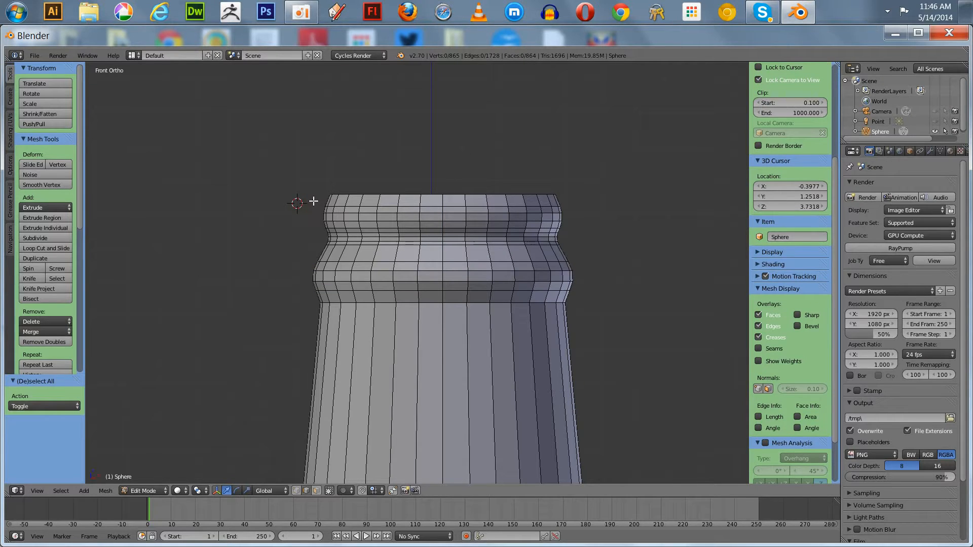
key("b")
left_click_drag(313, 200, 626, 231)
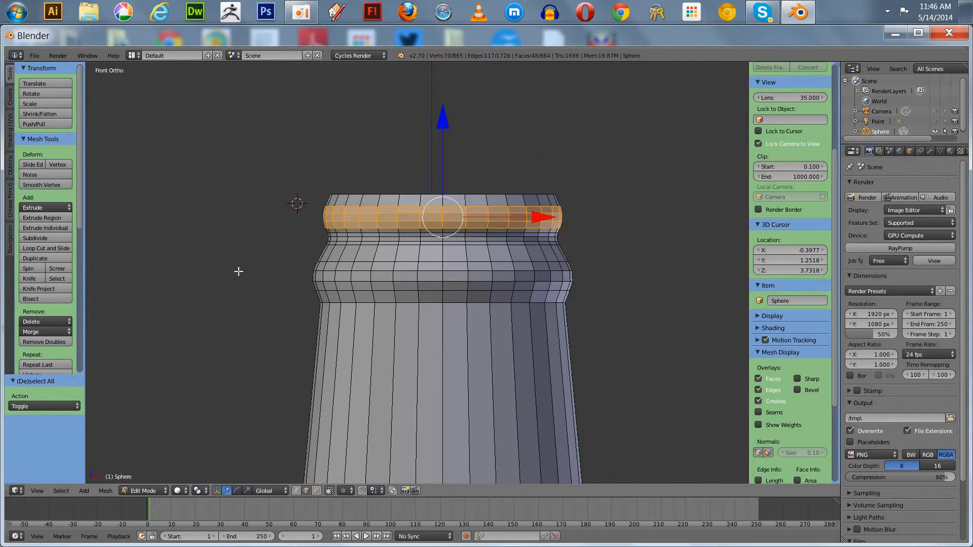
key("s")
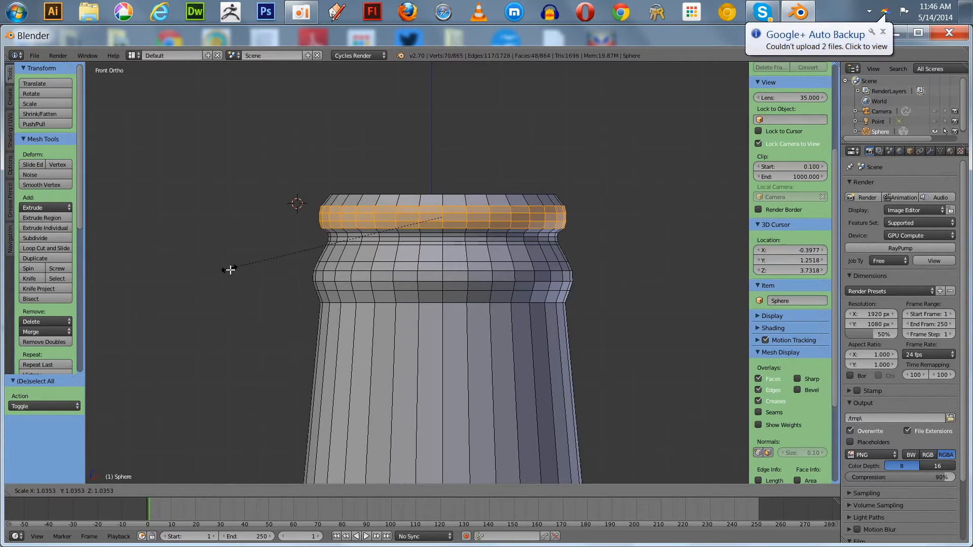
left_click(231, 270)
scroll(230, 270, "down", 4)
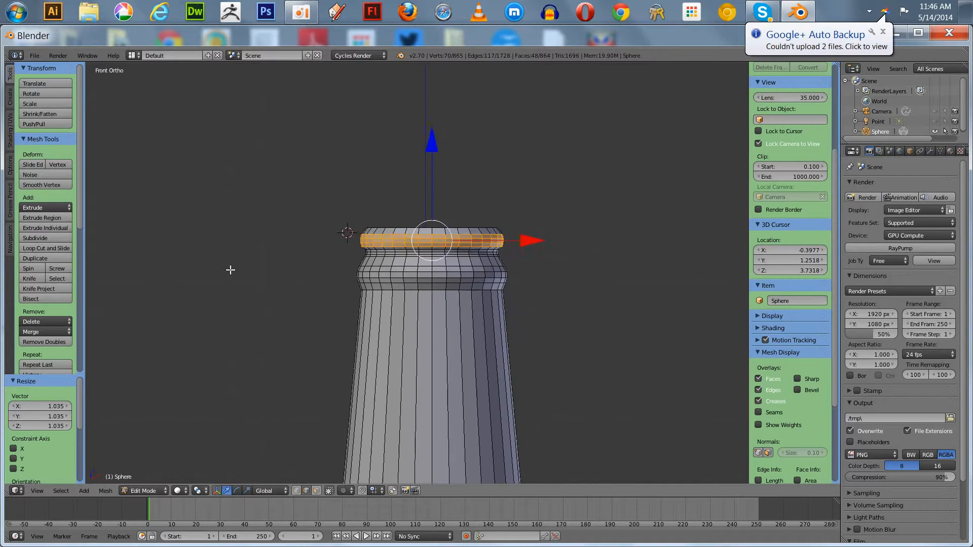
scroll(231, 270, "up", 4)
scroll(230, 270, "down", 3)
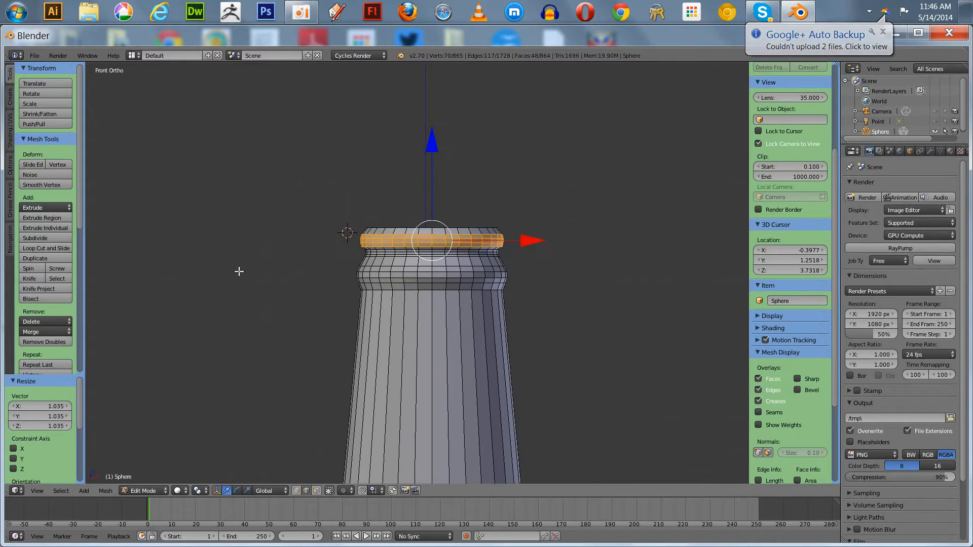
key("a")
Select the edge loop just below the lip's lower ridge, raise it 0.028 along Z and scale it to about 0.964.
scroll(319, 293, "up", 4)
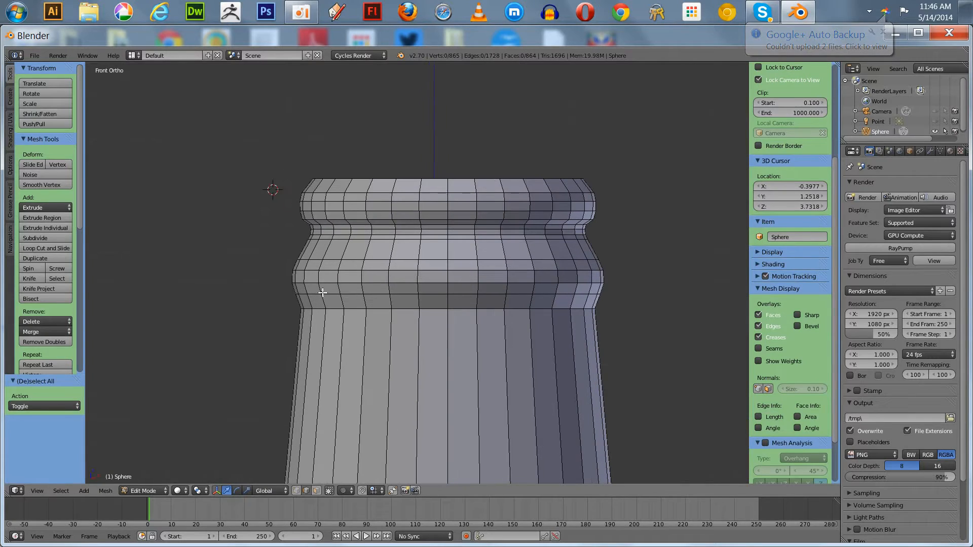
right_click(358, 305, "alt")
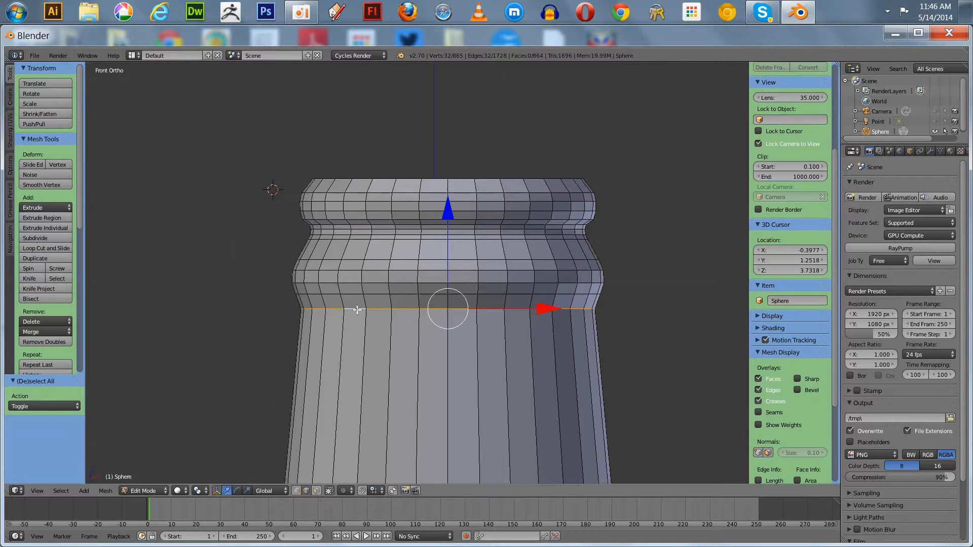
left_click_drag(455, 206, 446, 200)
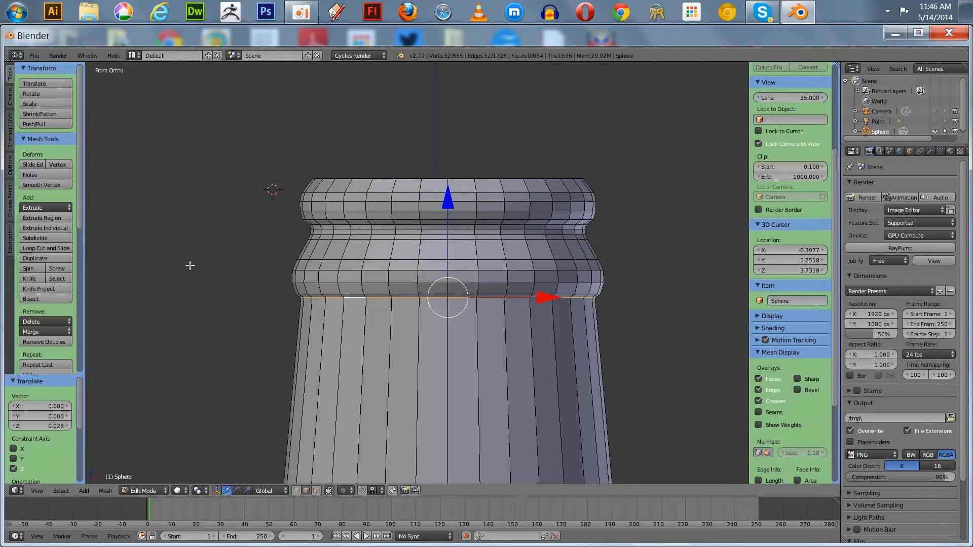
key("s")
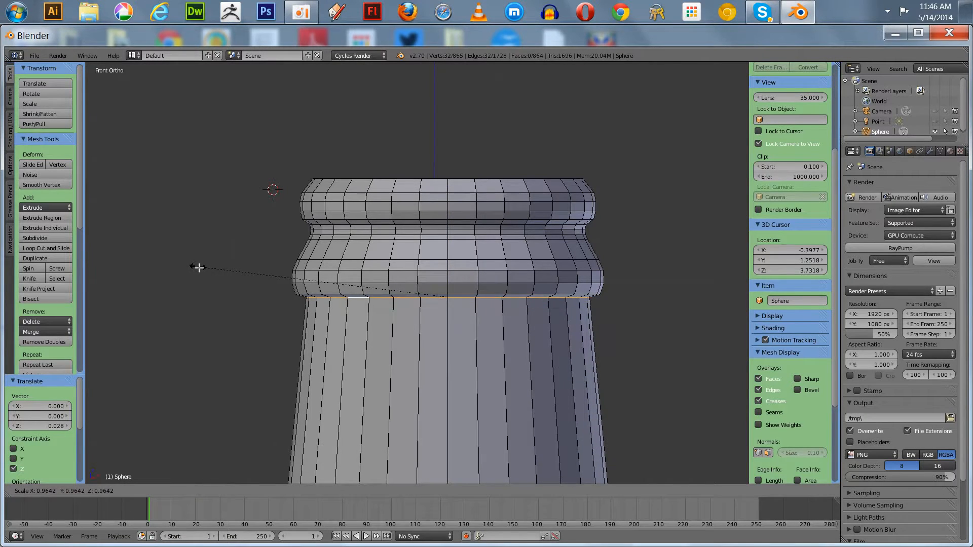
left_click(199, 268)
key("a")
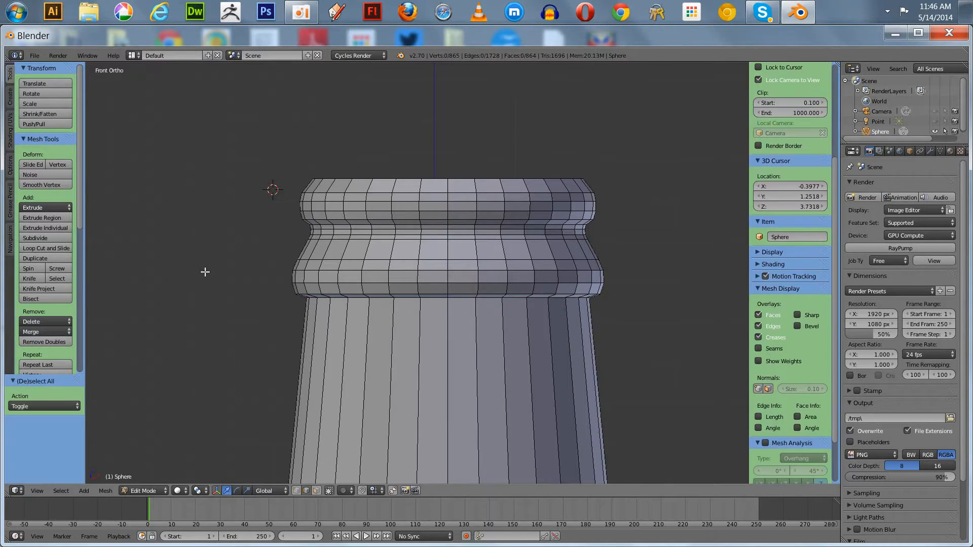
Bevel the edge loop around the bottle's base with 3 segments to round the bottom corner.
scroll(213, 277, "down", 6)
middle_click_drag(223, 328, 258, 51, "shift")
scroll(288, 159, "down", 8)
scroll(326, 228, "up", 7)
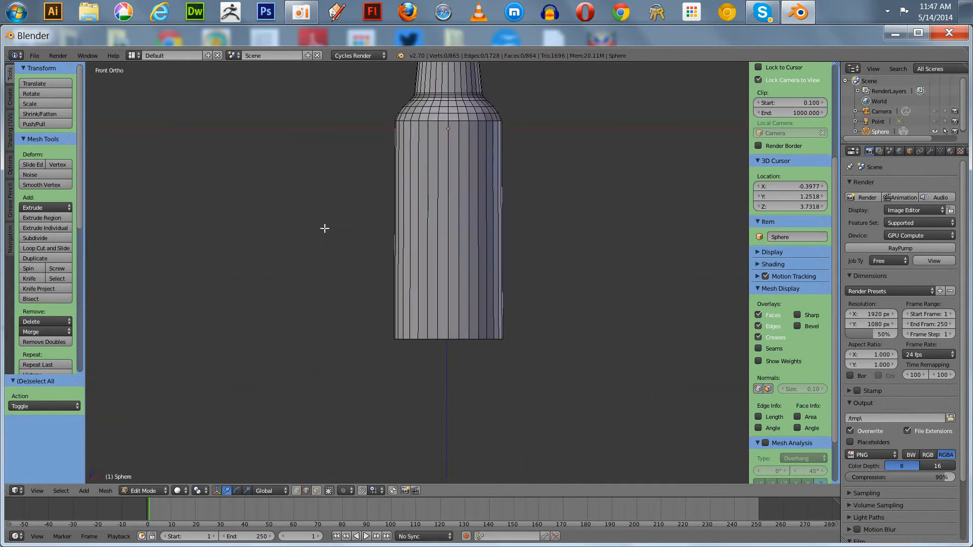
middle_click_drag(315, 269, 242, 235, "shift")
scroll(278, 279, "up", 2)
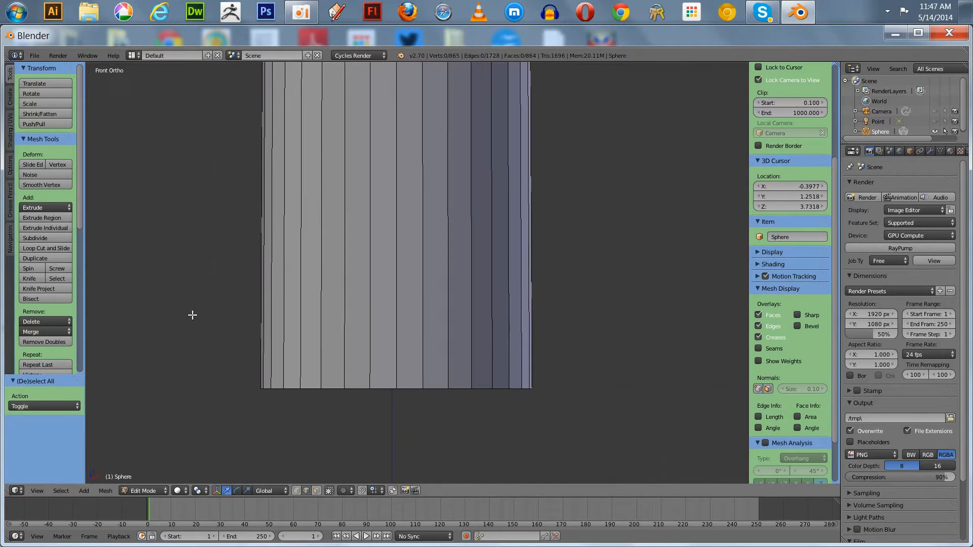
middle_click_drag(191, 315, 221, 254, "shift")
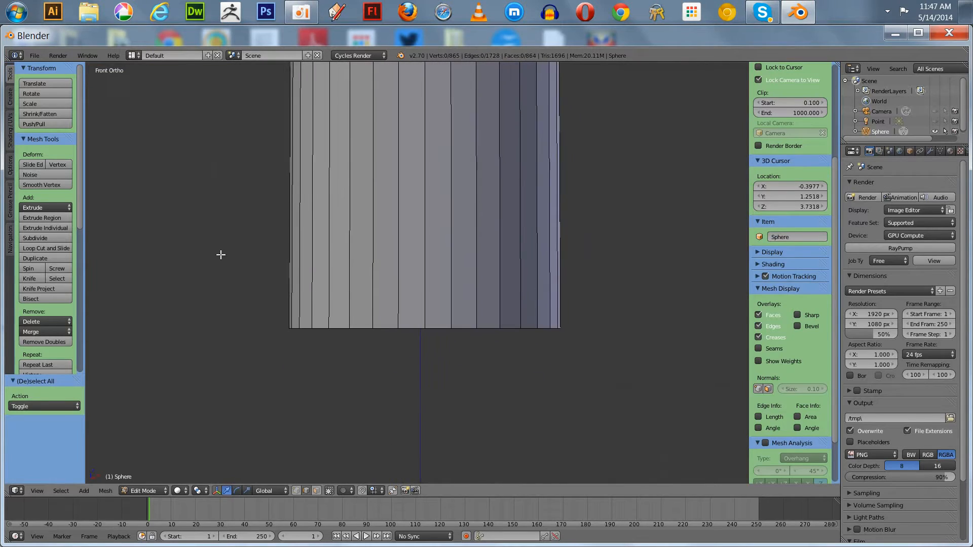
right_click(321, 329, "alt")
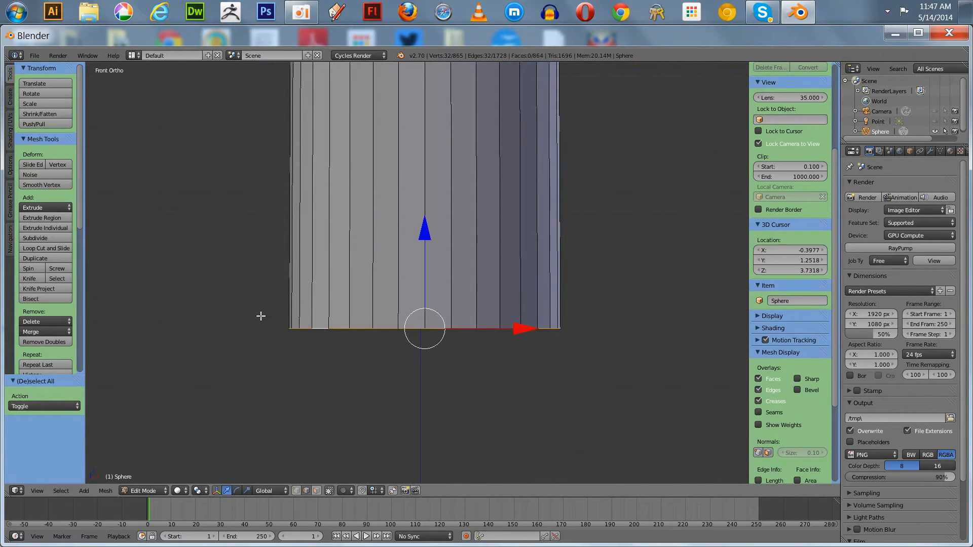
key("ctrl+b")
scroll(256, 311, "up", 2)
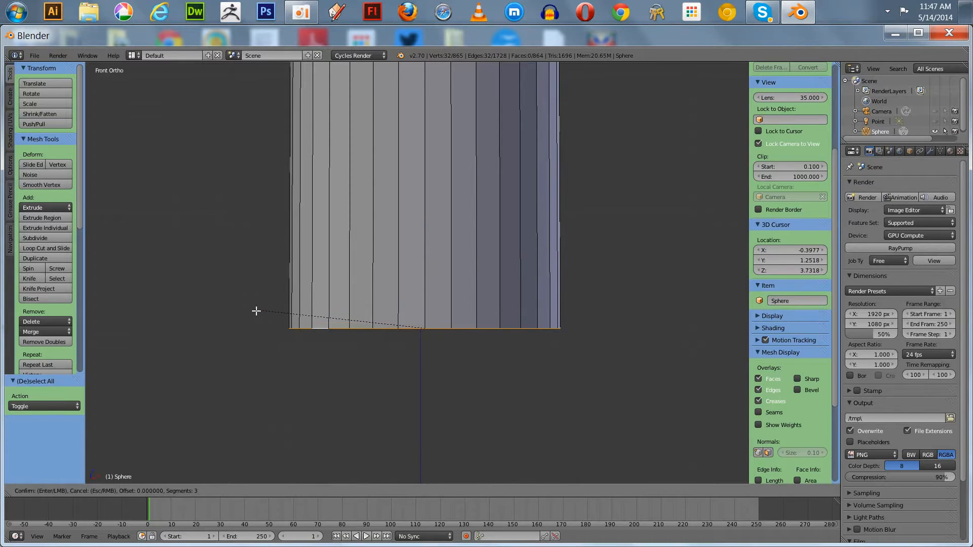
left_click(255, 234)
key("a")
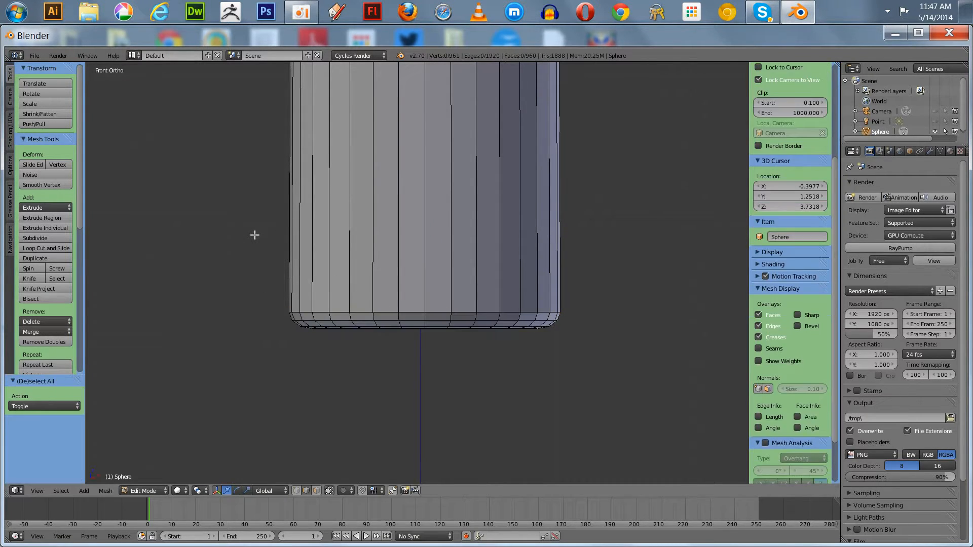
Select the centre vertex of the bottle's base and grow the selection four times to cover the flat bottom disc.
middle_click_drag(237, 276, 233, 219)
scroll(232, 220, "up", 3)
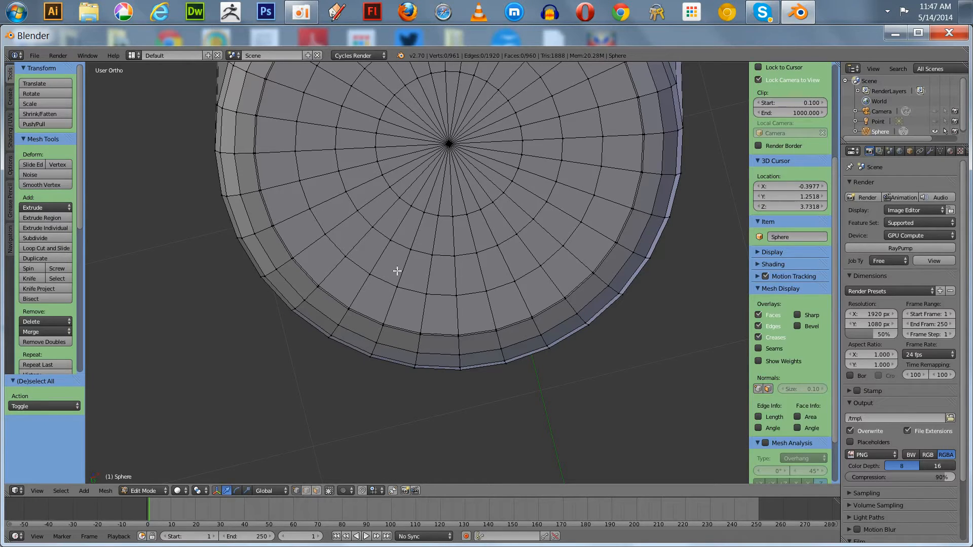
right_click(459, 143)
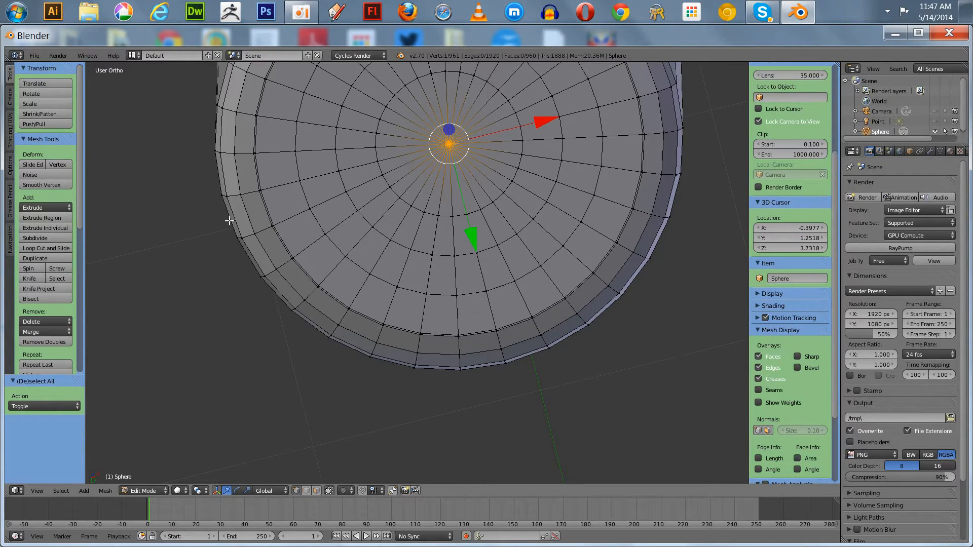
key("ctrl+KP_Add")
key("ctrl+KP_Add")
key("ctrl+KP_Add")
key("ctrl+KP_Add")
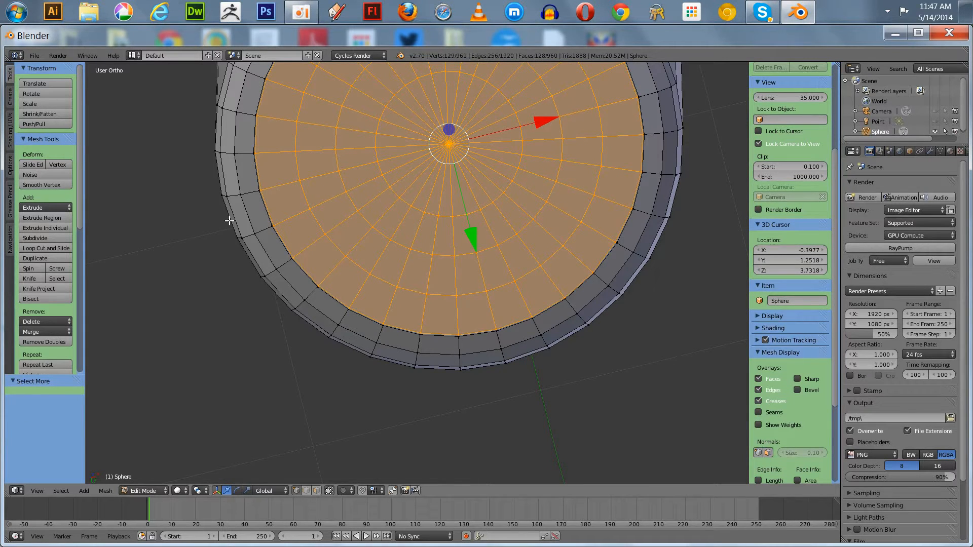
Show the bottle in wireframe from the front and enable proportional editing for the selected bottom disc.
key("KP_1")
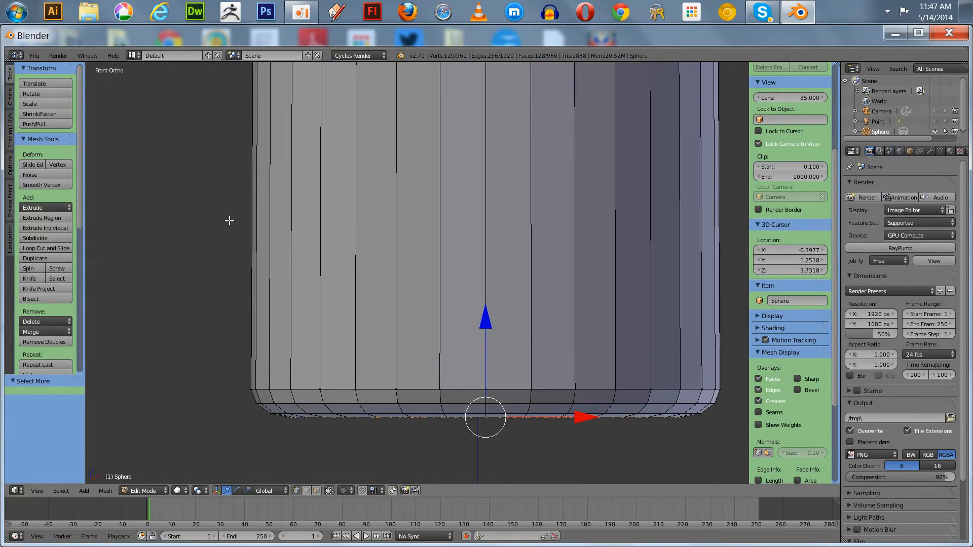
left_click(178, 491)
left_click(184, 467)
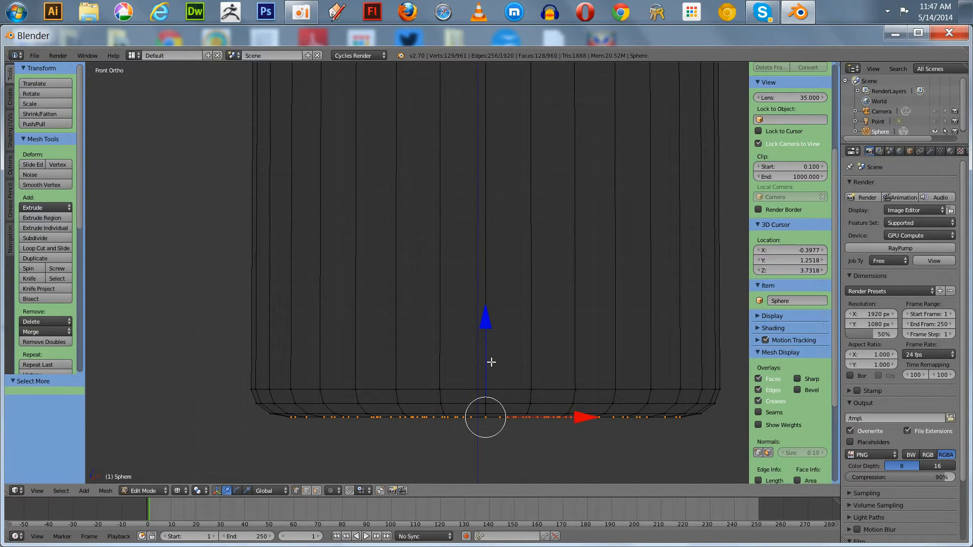
left_click(331, 489)
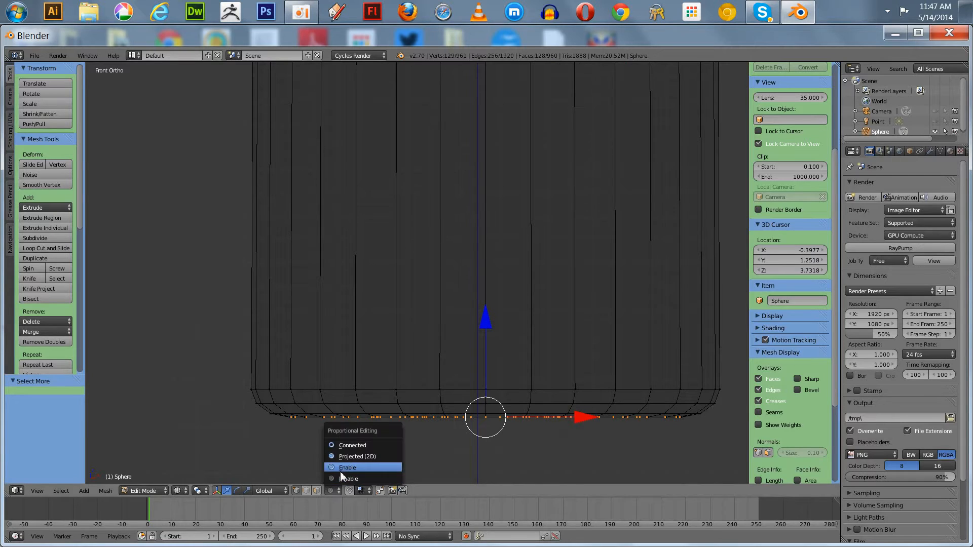
left_click(341, 468)
Shrink the proportional editing radius to a small size and raise the selected bottom disc 0.116 along Z to recess the base.
scroll(436, 341, "down", 3)
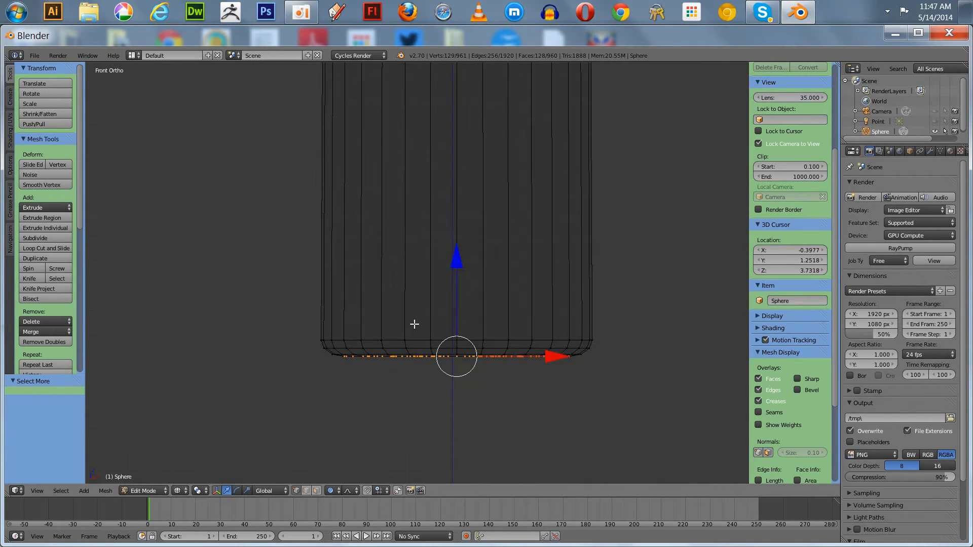
scroll(414, 323, "down", 3)
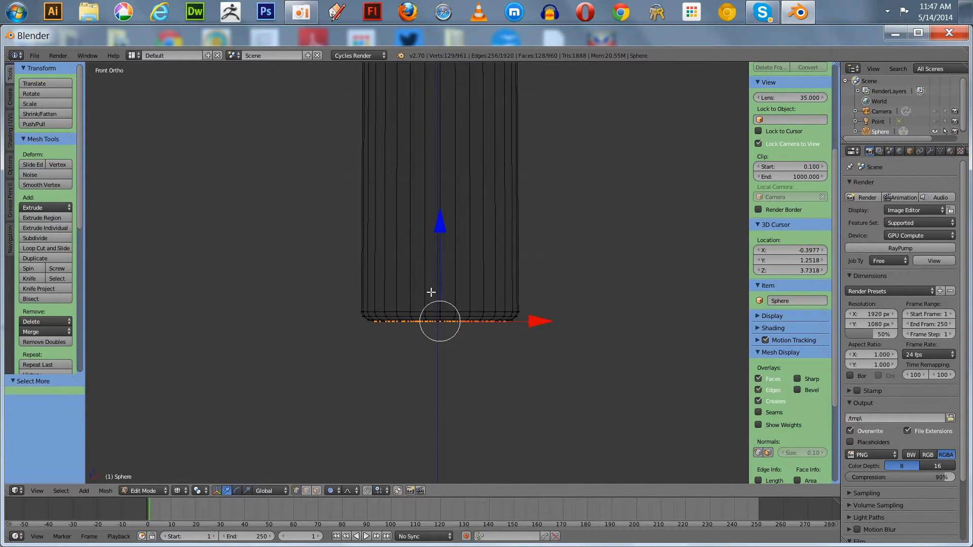
key("g")
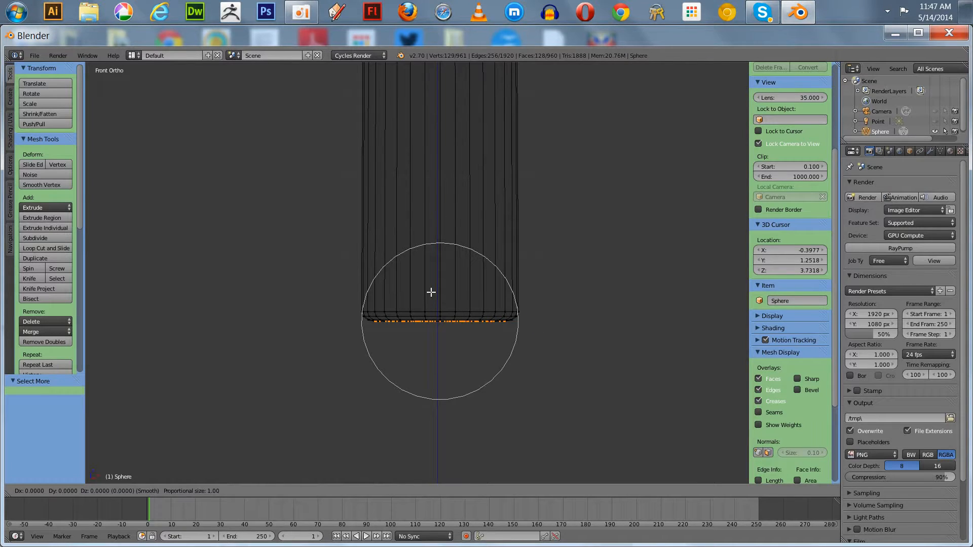
scroll(430, 293, "up", 10)
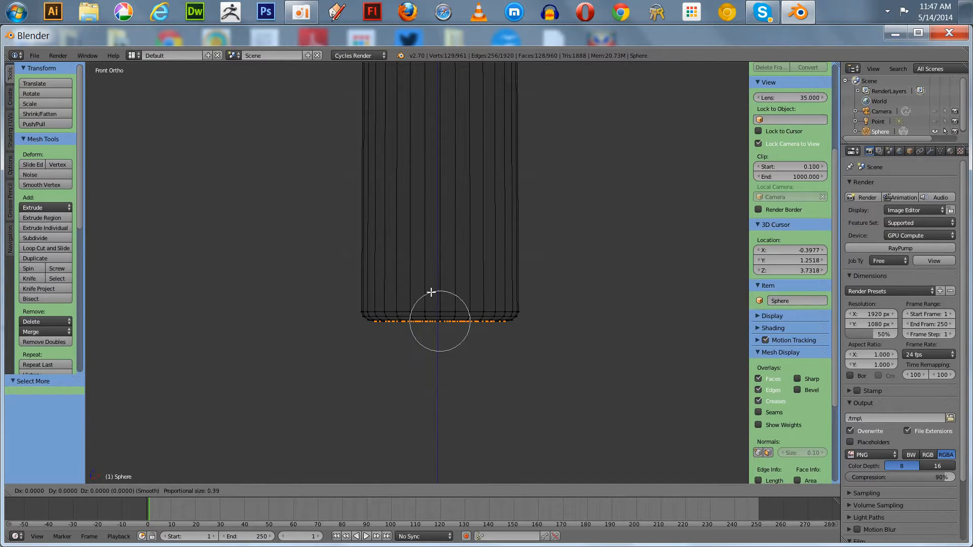
scroll(431, 292, "up", 12)
left_click(430, 293)
left_click_drag(442, 231, 437, 221)
scroll(308, 254, "up", 5)
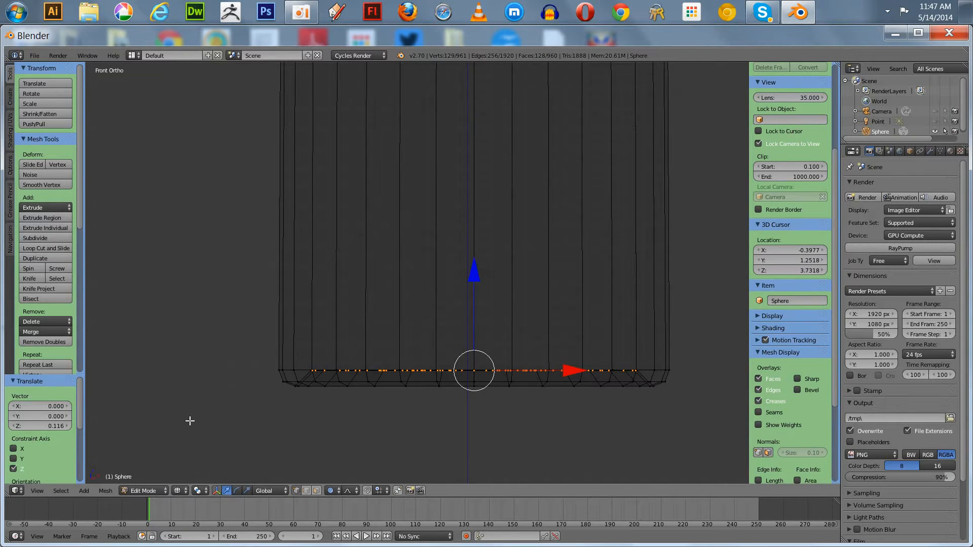
Return to solid shading and bevel the edge loop around the recessed base's outer rim by 0.022 with 3 segments.
key("a")
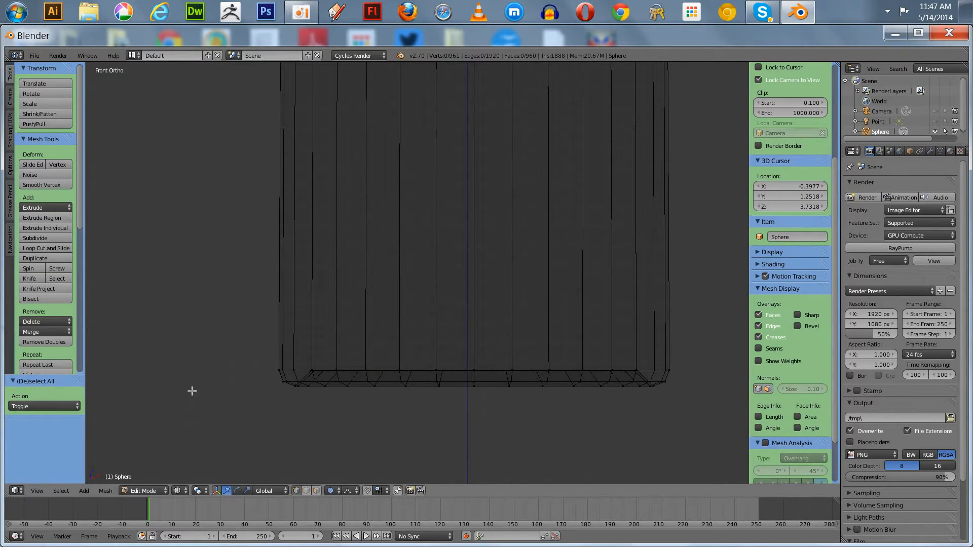
left_click(179, 491)
left_click(185, 457)
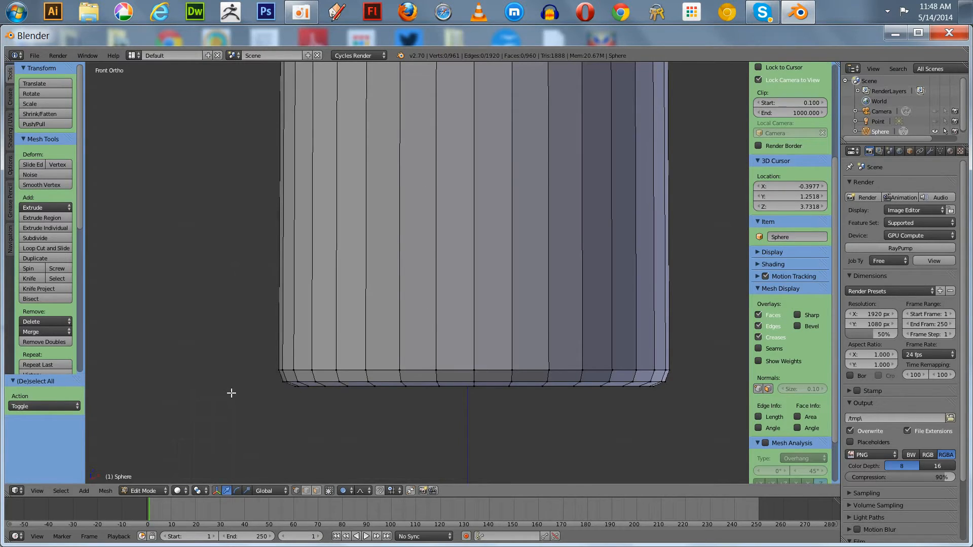
middle_click_drag(231, 393, 233, 314)
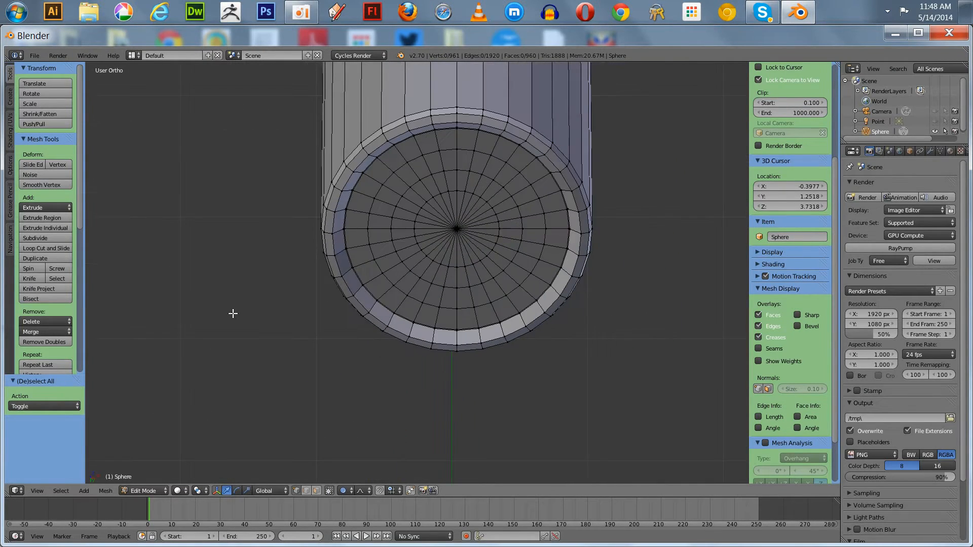
scroll(233, 314, "up", 4)
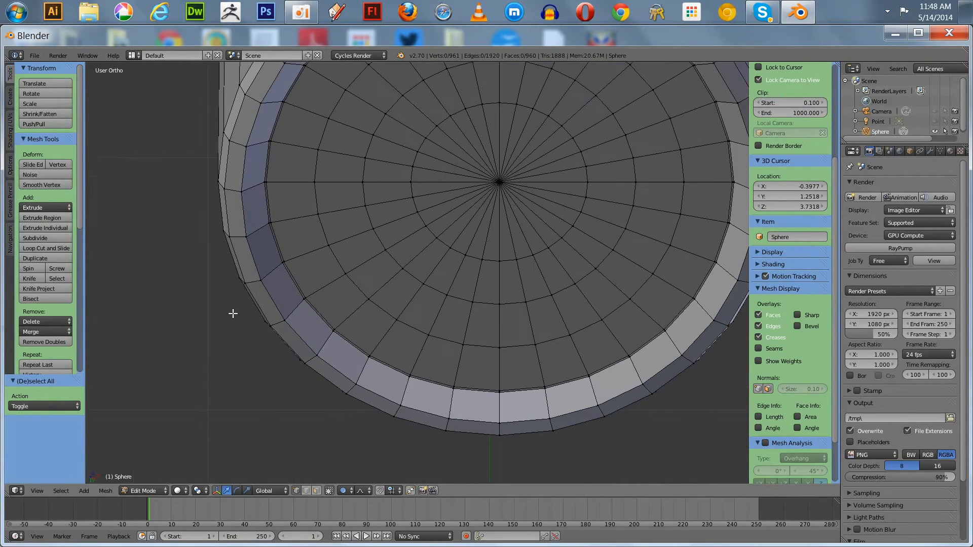
right_click(275, 302, "alt")
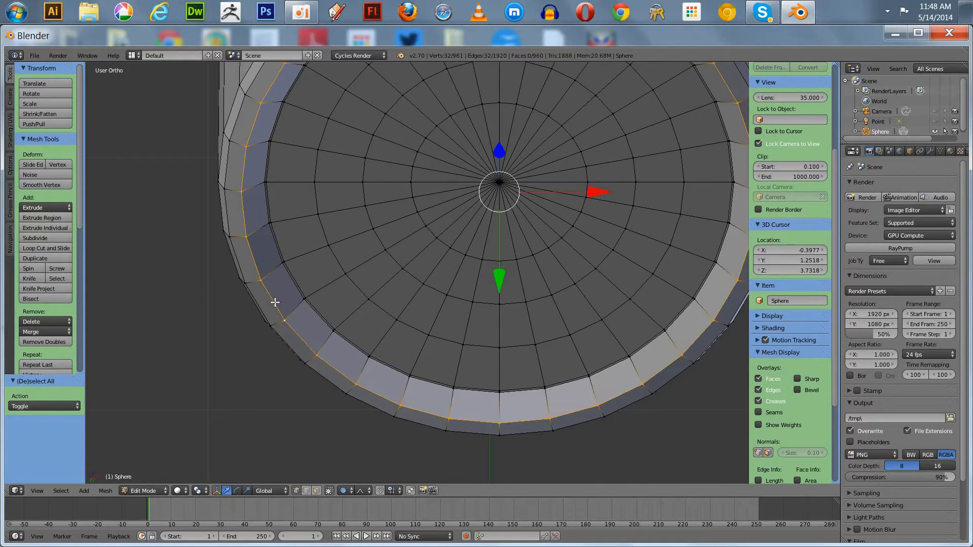
key("ctrl+b")
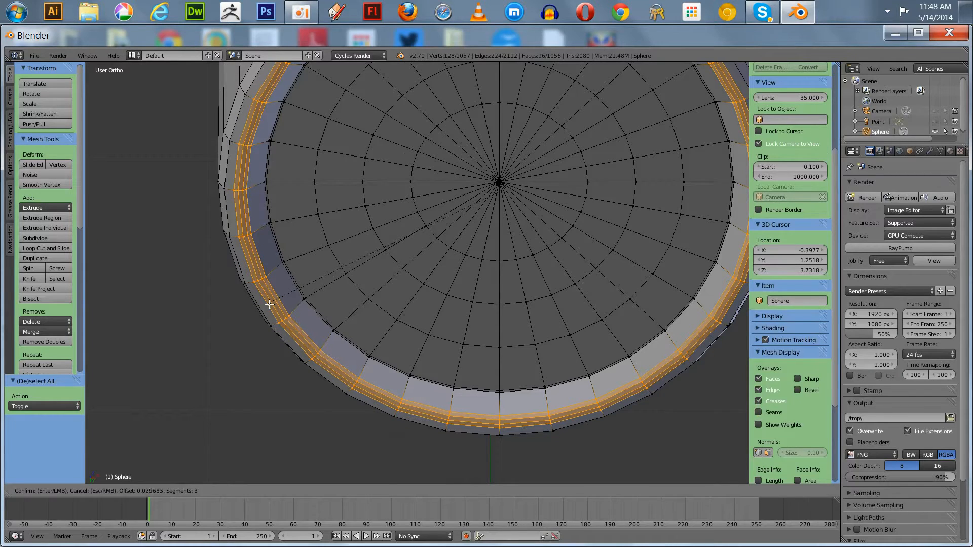
left_click(271, 305)
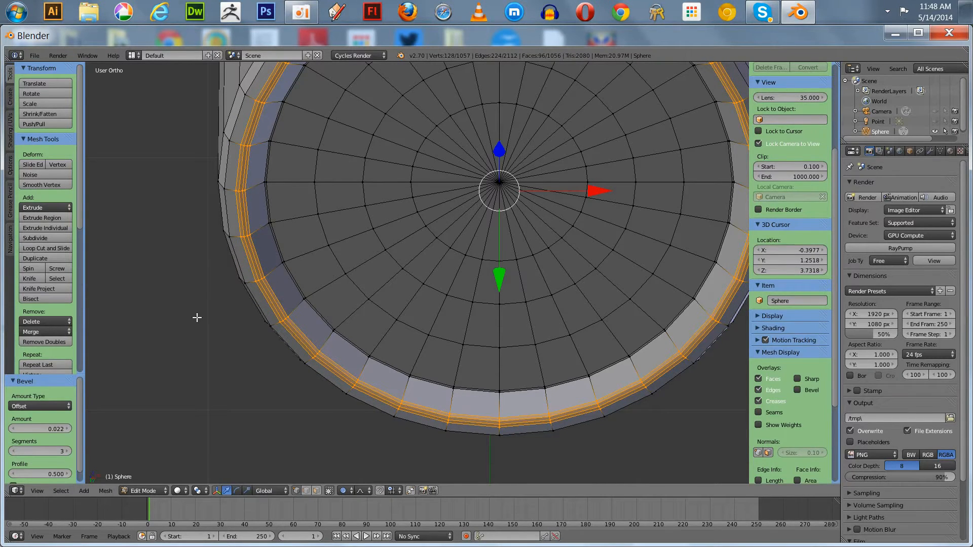
key("a")
scroll(197, 318, "down", 3)
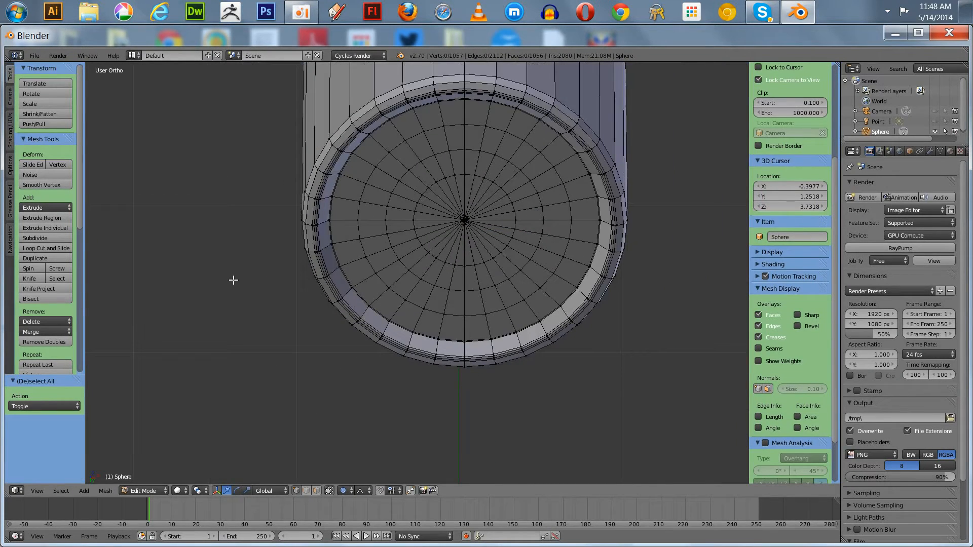
Examine the whole bottle's profile from the front and the open lip from above in solid shading.
key("KP_1")
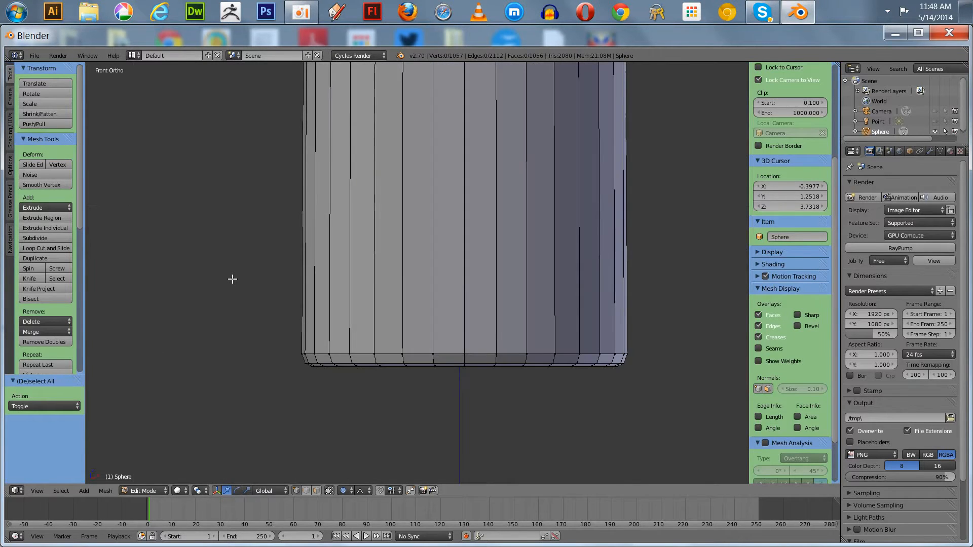
scroll(232, 279, "down", 4)
scroll(278, 287, "up", 6, "shift")
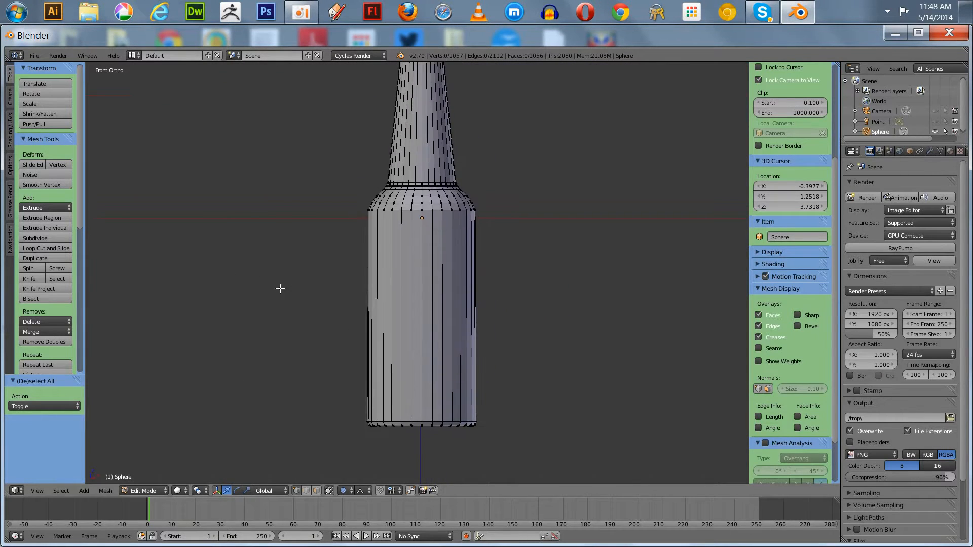
scroll(296, 269, "up", 3)
scroll(297, 269, "down", 4, "shift")
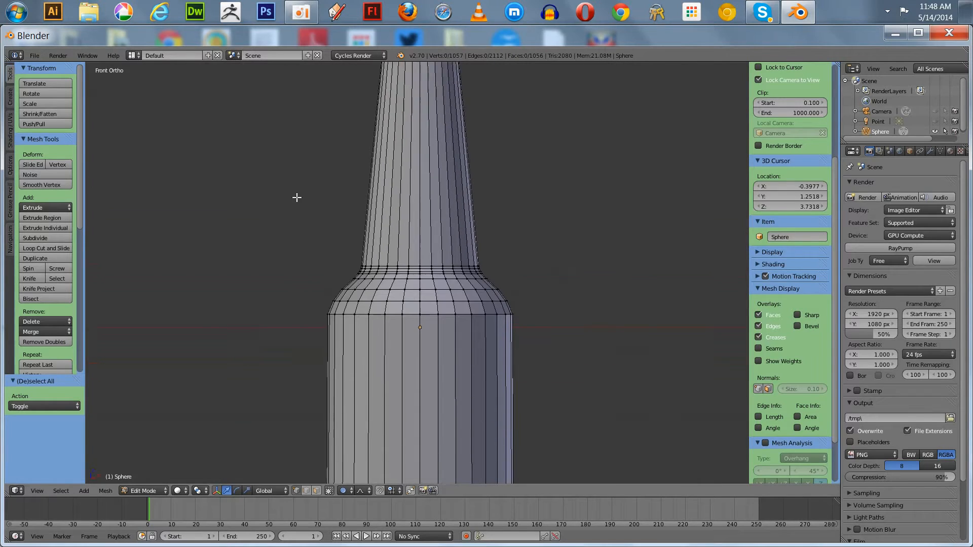
left_click(176, 492)
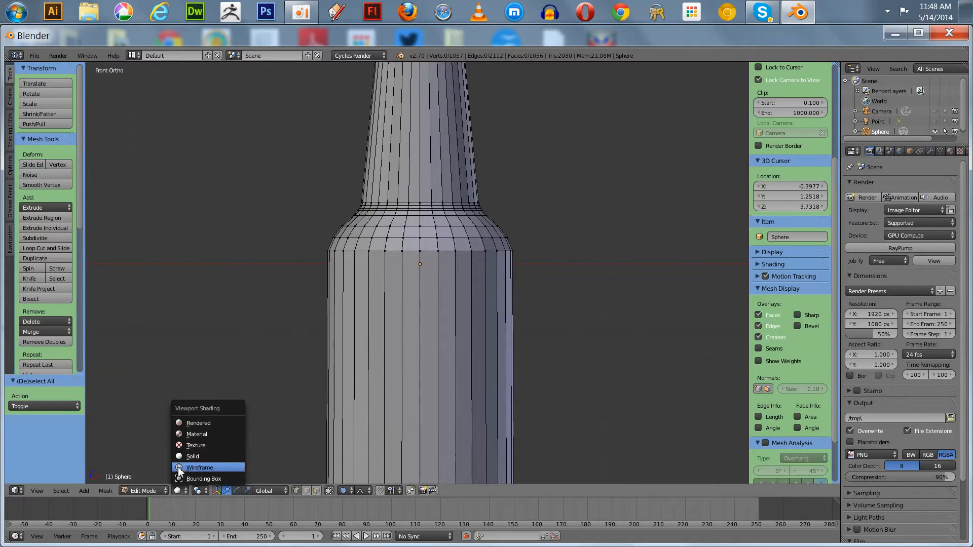
left_click(213, 454)
key("Home")
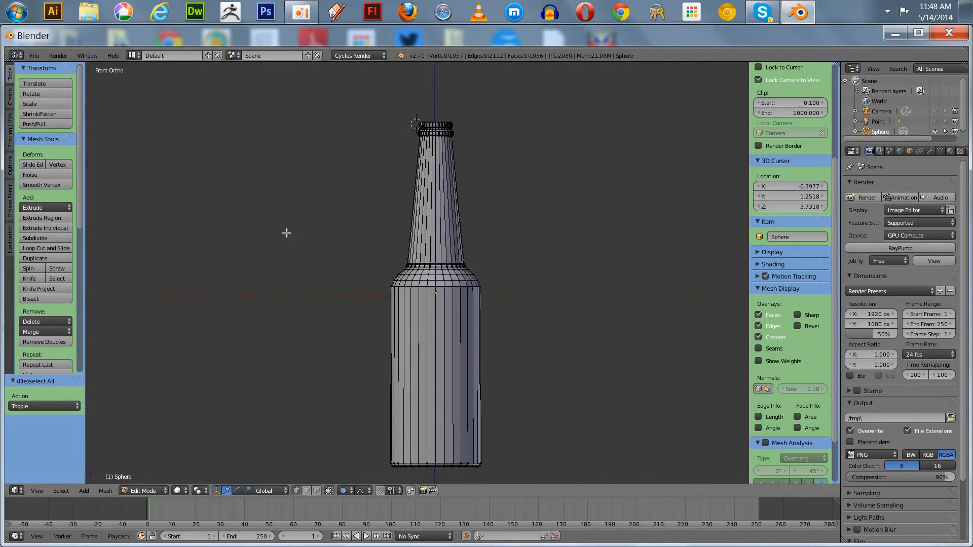
middle_click_drag(284, 232, 305, 254)
scroll(317, 251, "up", 3)
scroll(304, 274, "up", 6, "shift")
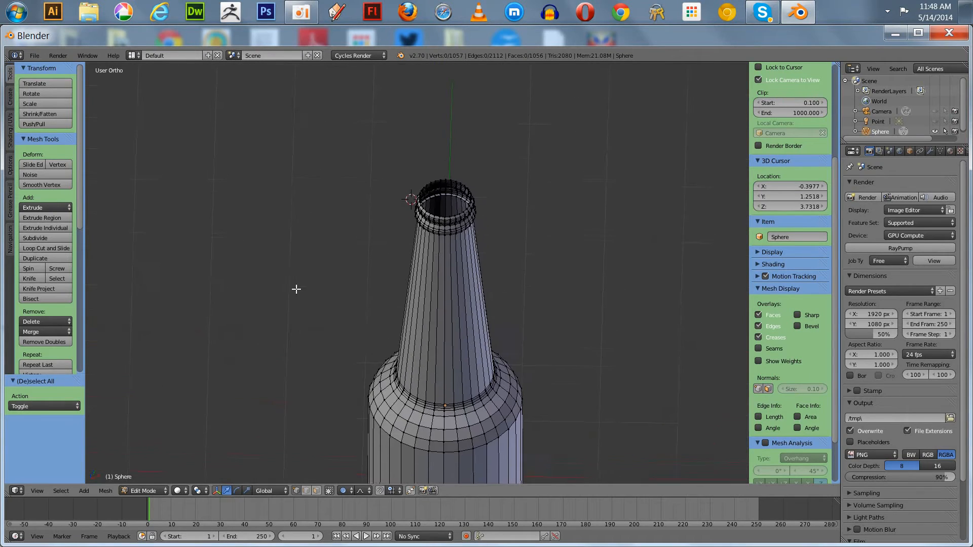
scroll(301, 314, "up", 5)
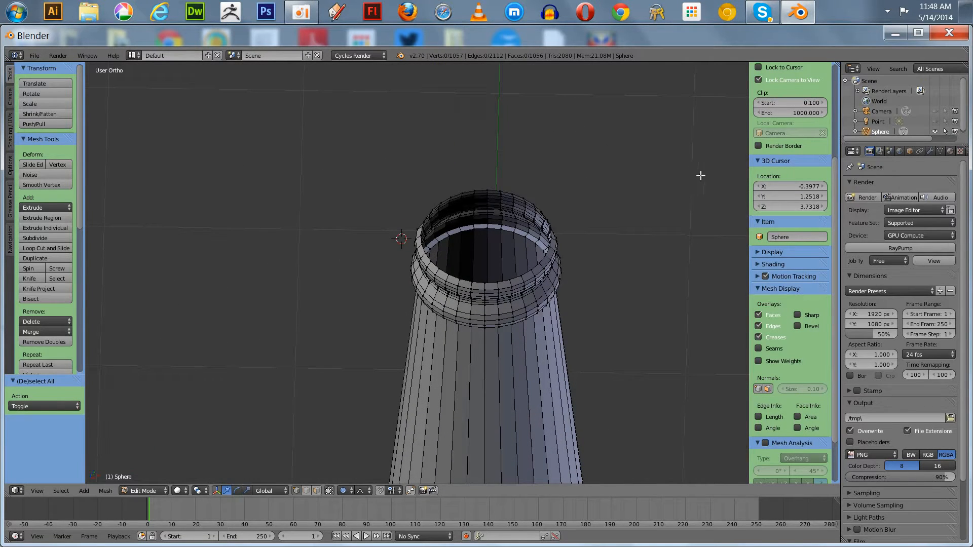
Try a Solidify modifier with a thickness of 0.0340 on the bottle, and remove it.
left_click(931, 150)
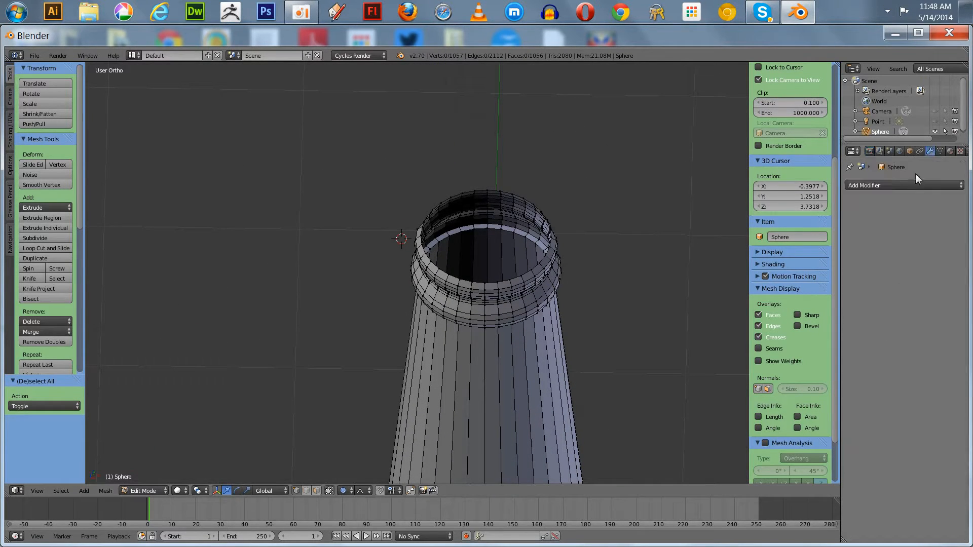
left_click(908, 185)
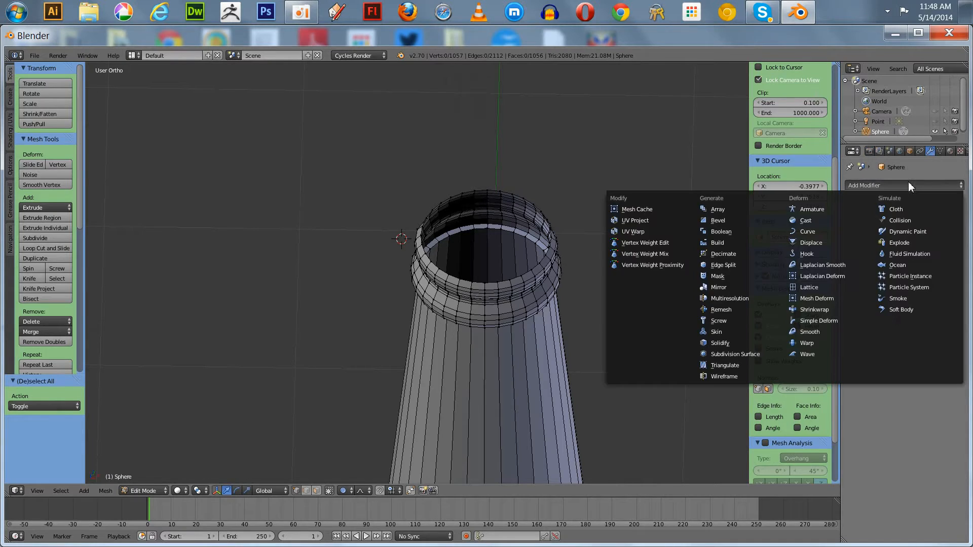
left_click(739, 343)
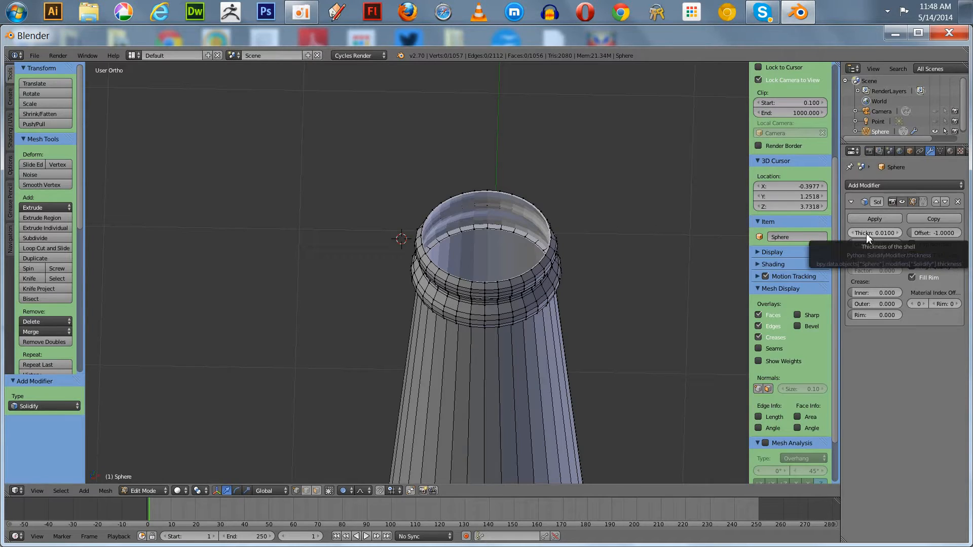
left_click_drag(865, 233, 949, 250)
scroll(588, 245, "up", 3)
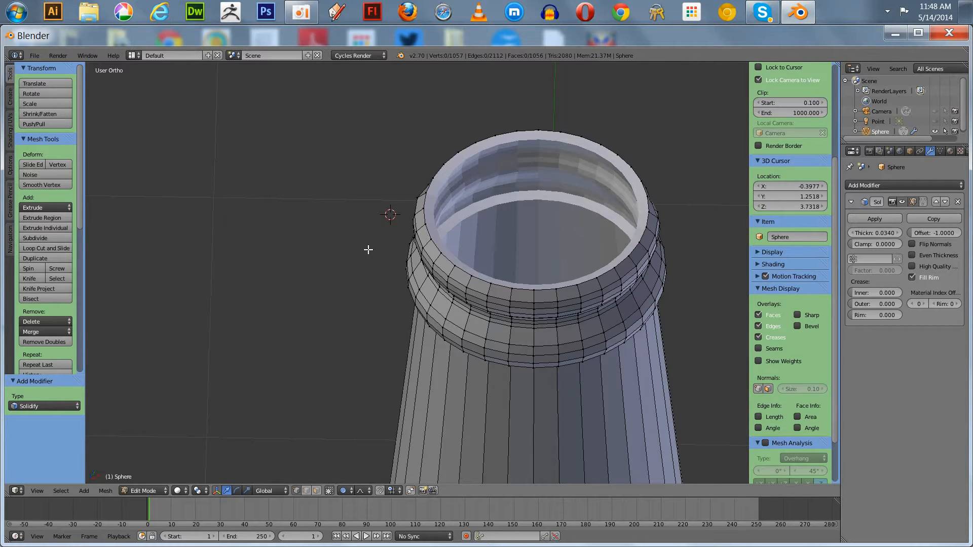
key("ctrl+z")
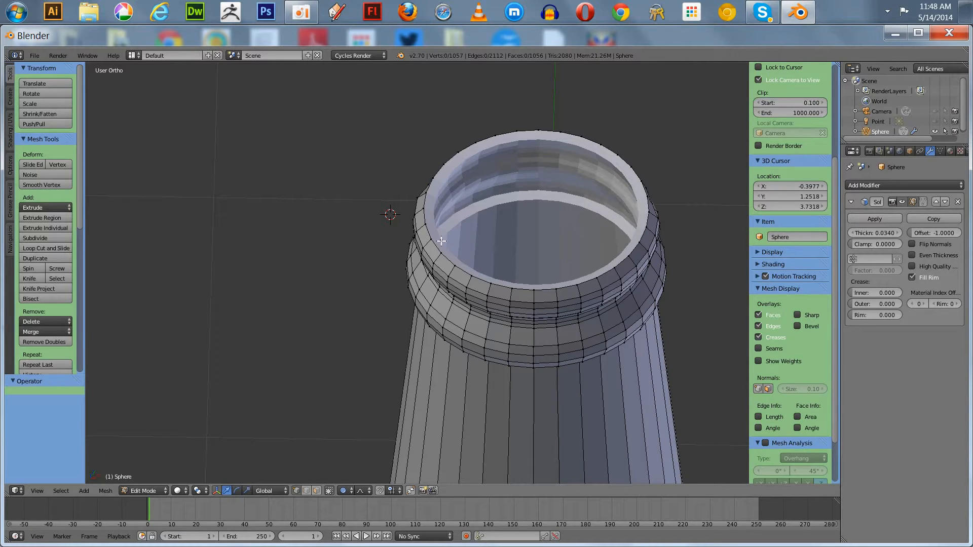
left_click(958, 203)
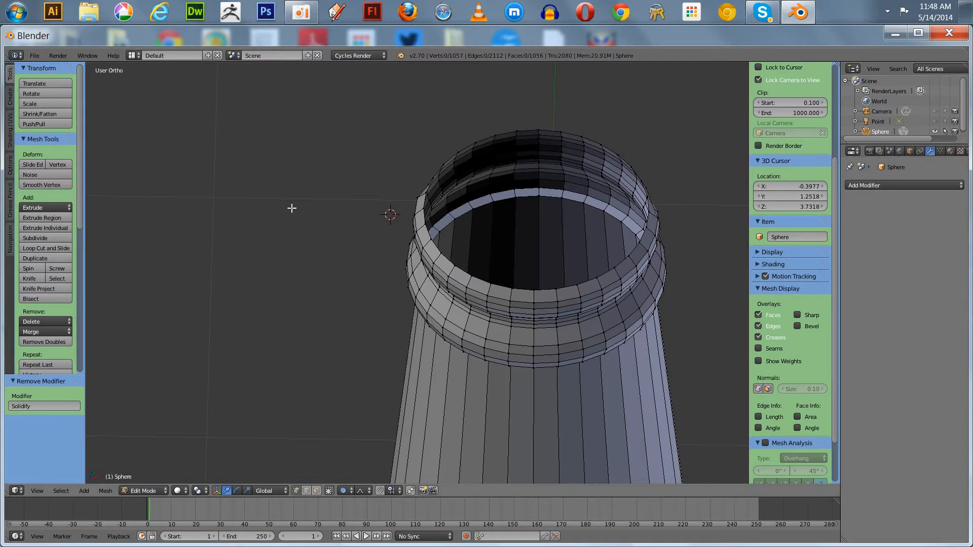
Try a Solidify modifier with a thickness of 0.0366 on the bottle in Object Mode and inspect the lip from above.
key("Tab")
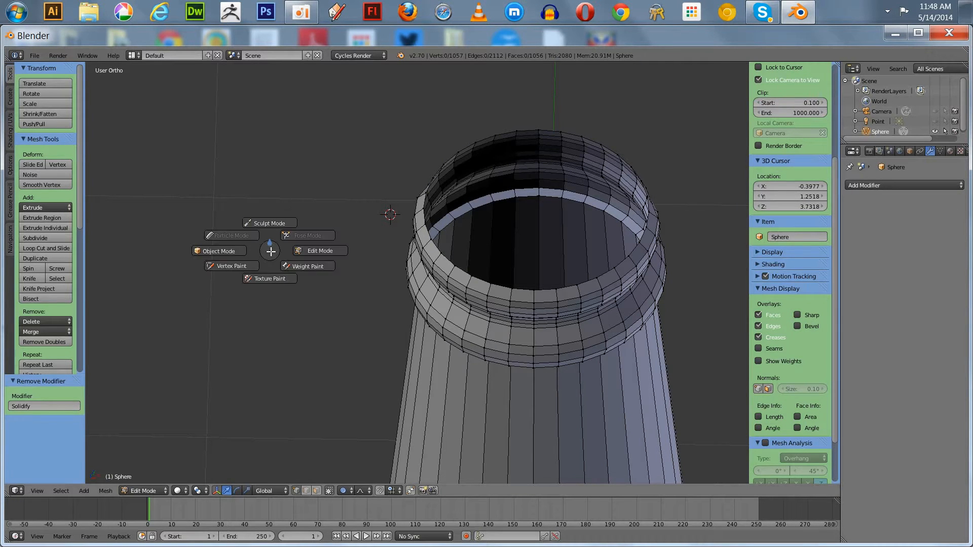
left_click(220, 250)
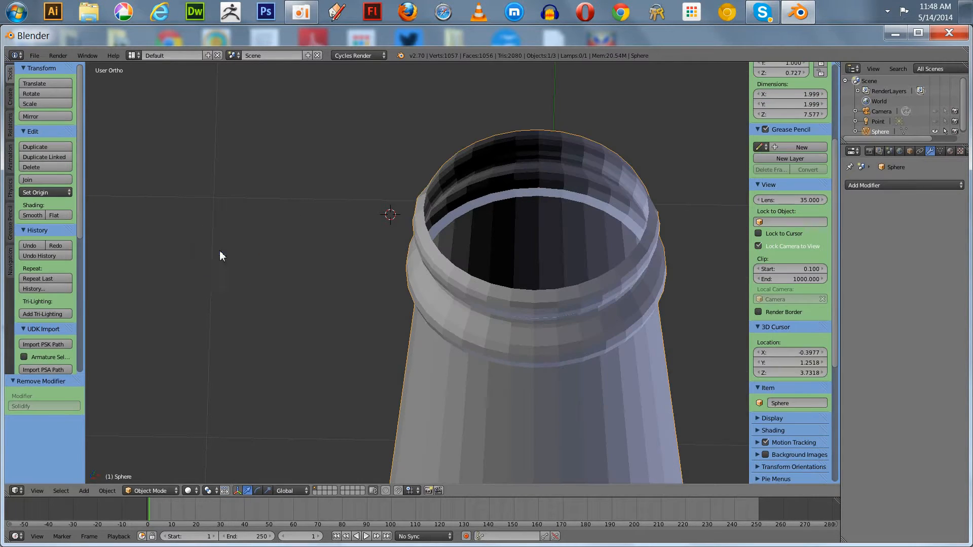
left_click(901, 185)
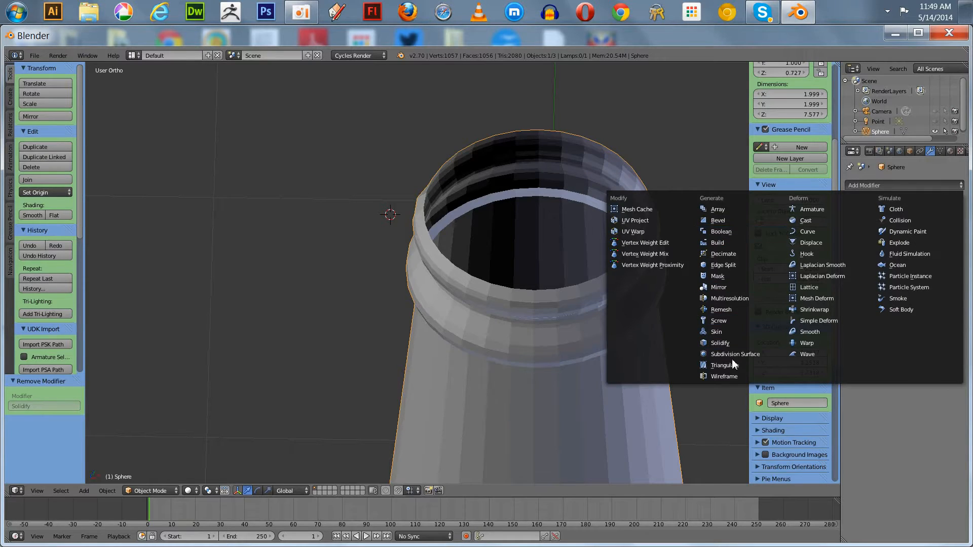
left_click(730, 343)
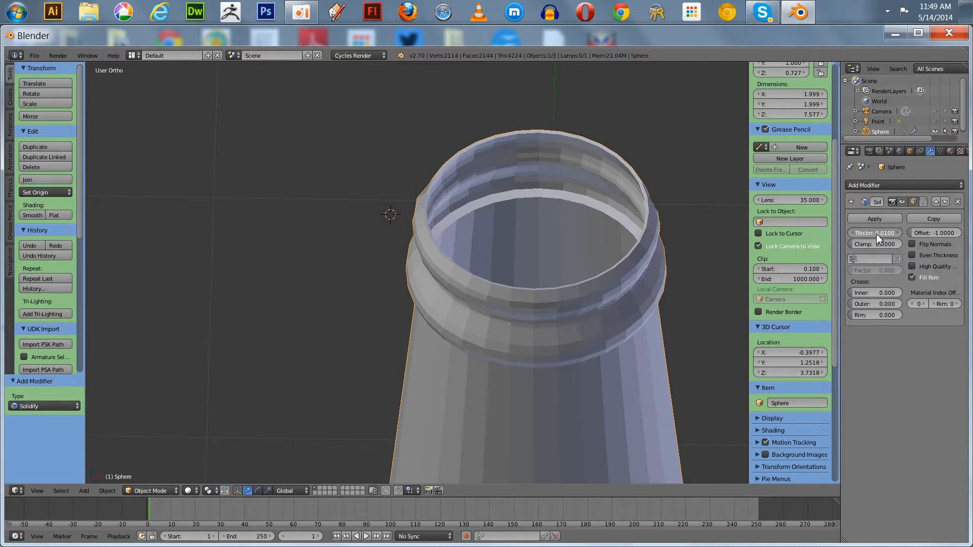
left_click_drag(891, 235, 951, 241)
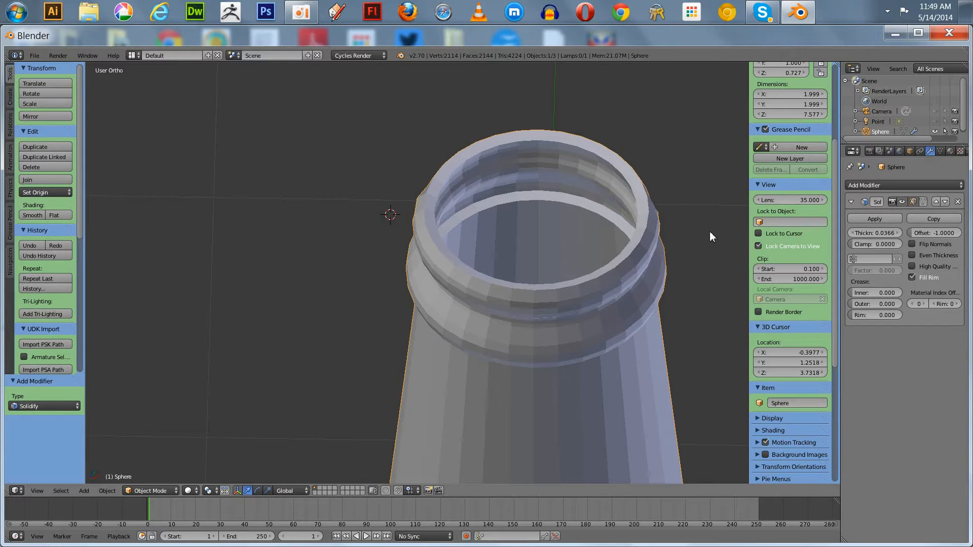
middle_click_drag(268, 305, 368, 258)
scroll(367, 257, "up", 5)
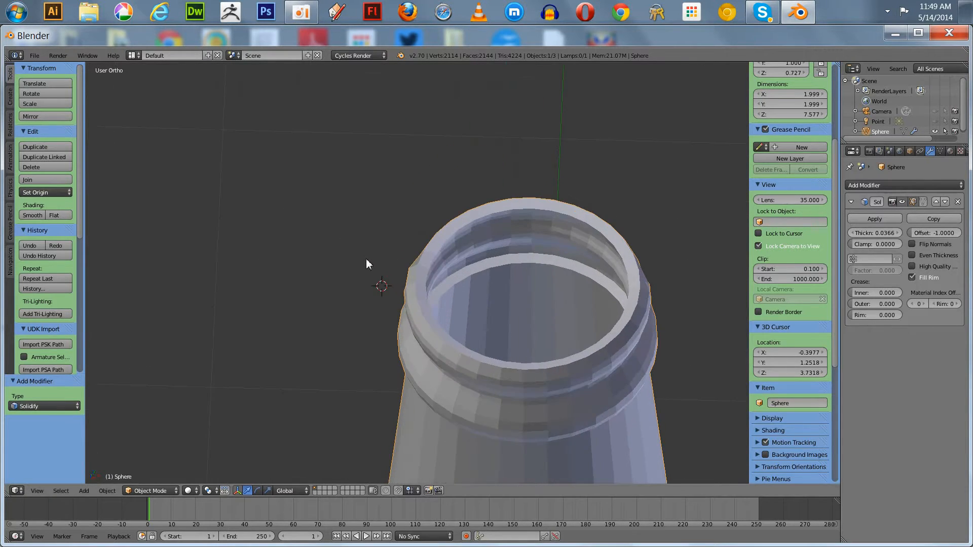
middle_click_drag(306, 256, 314, 261)
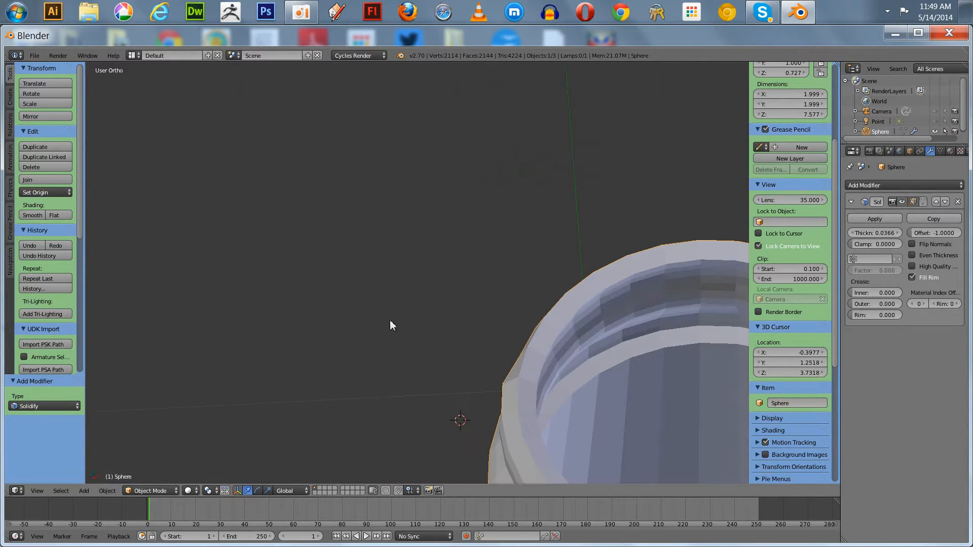
scroll(410, 333, "down", 4)
middle_click_drag(388, 312, 388, 317)
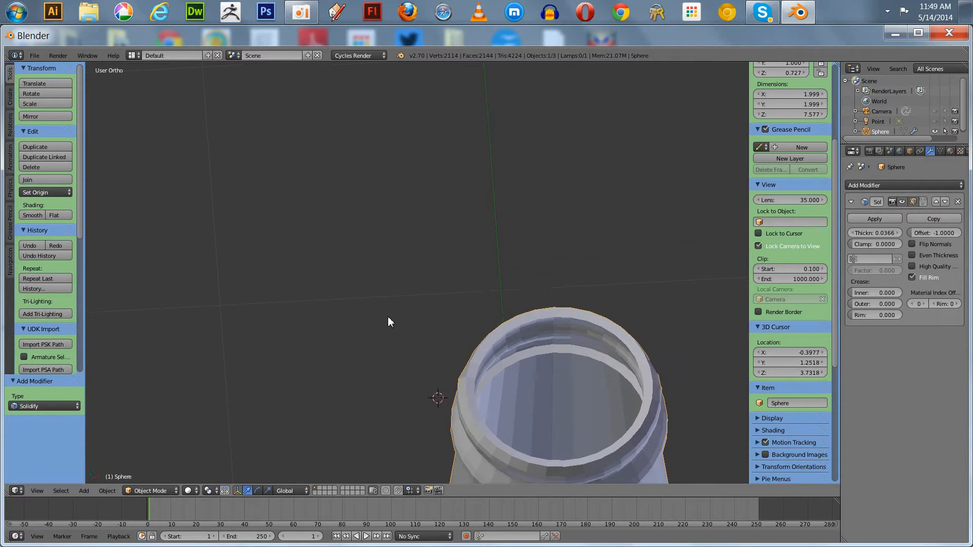
Undo the Solidify modifier, keeping the full bottle mesh in Object Mode.
key("ctrl+z")
key("ctrl+z")
key("ctrl+z")
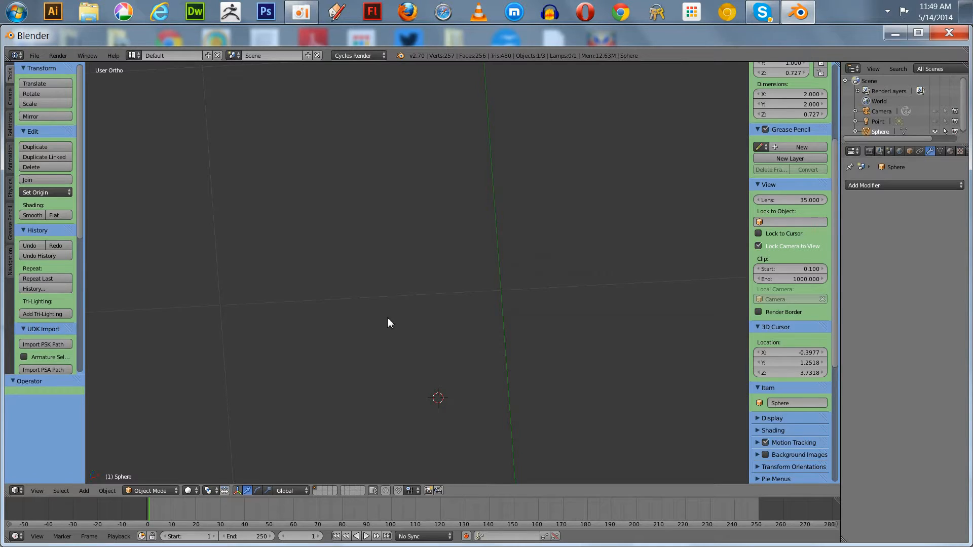
key("ctrl+shift+z")
Look down on the lip opening from above and put the bottle into Edit Mode.
key("KP_1")
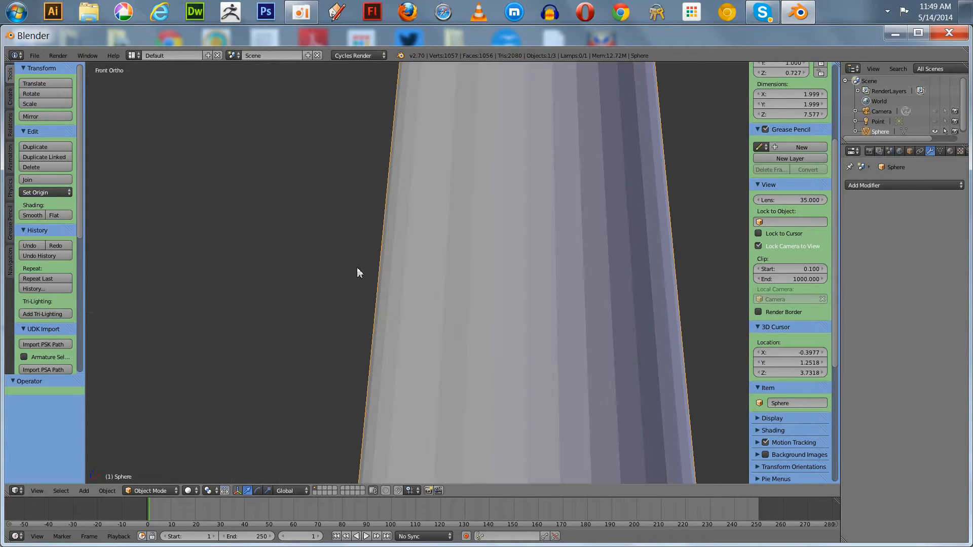
key("KP_7")
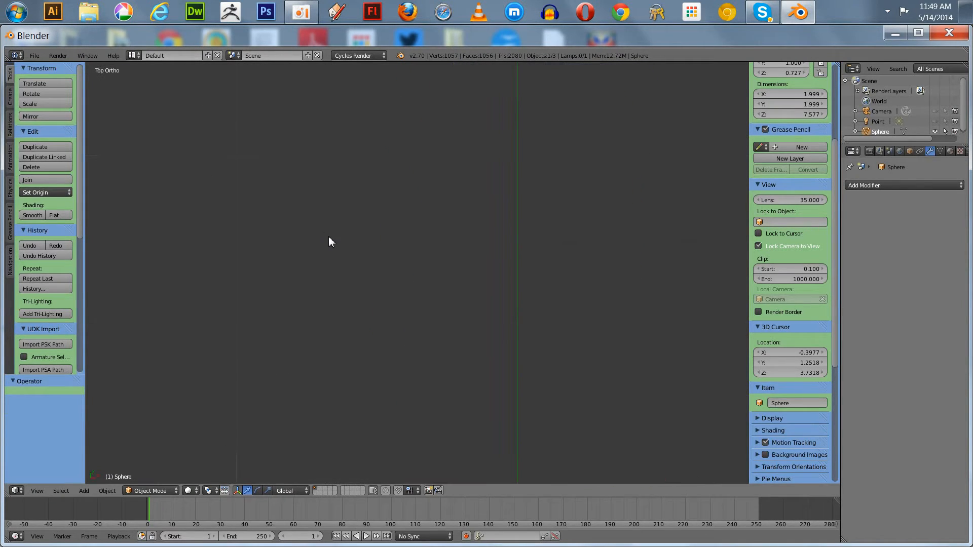
middle_click_drag(401, 376, 403, 4, "shift")
middle_click_drag(276, 182, 318, 38, "shift")
middle_click_drag(241, 233, 244, 227)
middle_click_drag(318, 194, 343, 342)
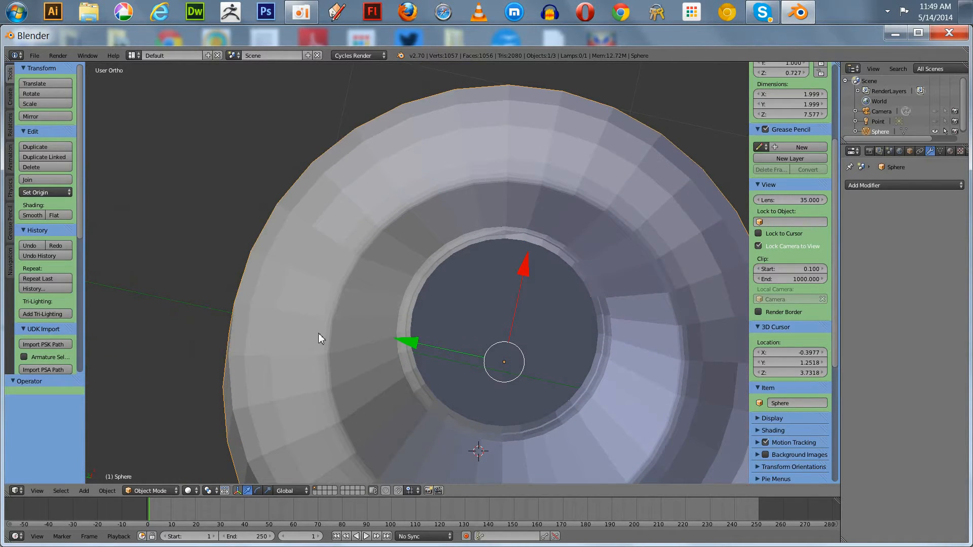
key("Tab")
left_click(249, 330)
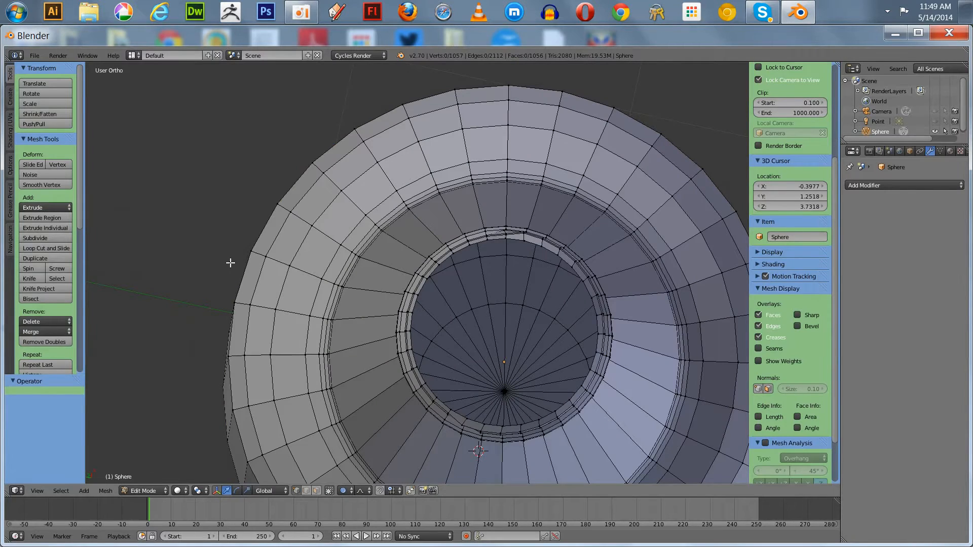
Examine the edge loops around the lip's opening up close for misplaced vertices.
scroll(487, 242, "up", 6)
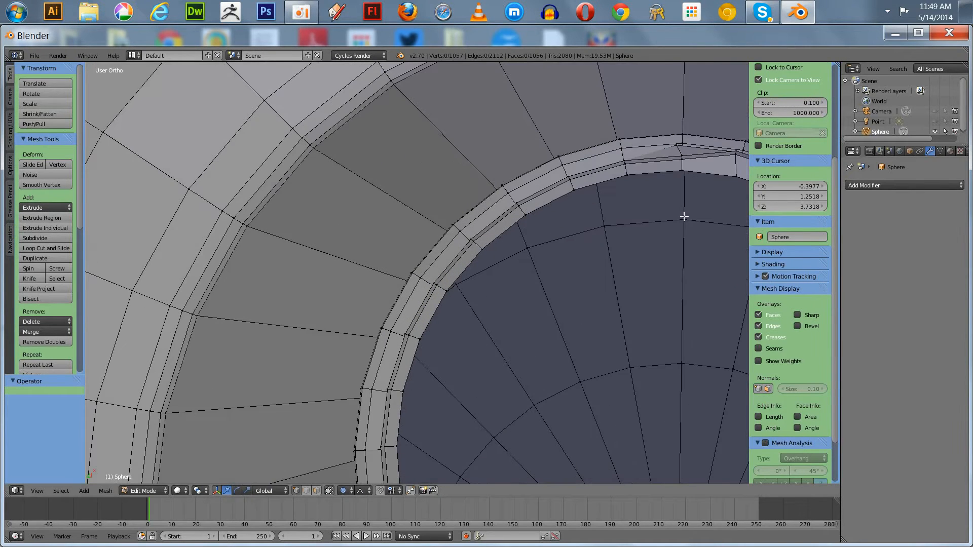
middle_click_drag(695, 233, 504, 319, "shift")
scroll(504, 317, "up", 2)
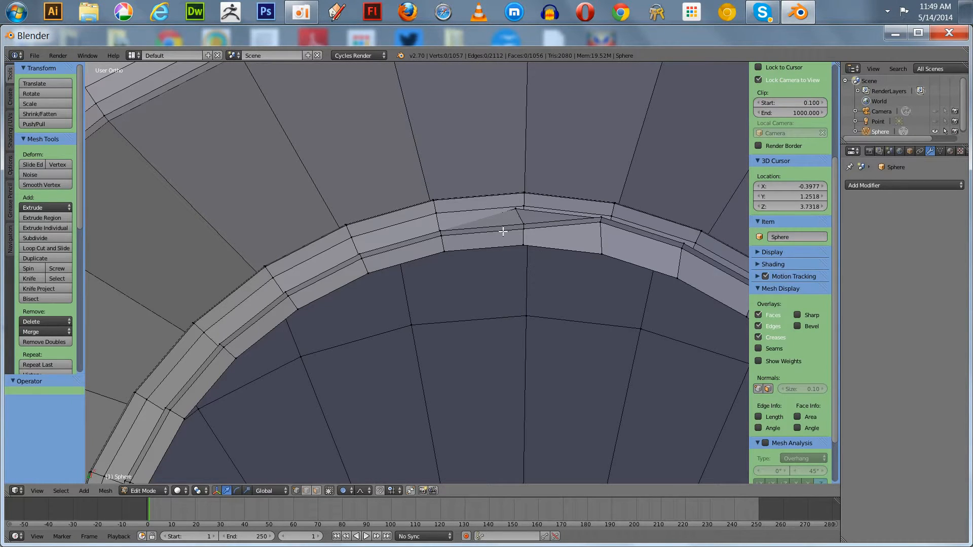
scroll(491, 325, "down", 7)
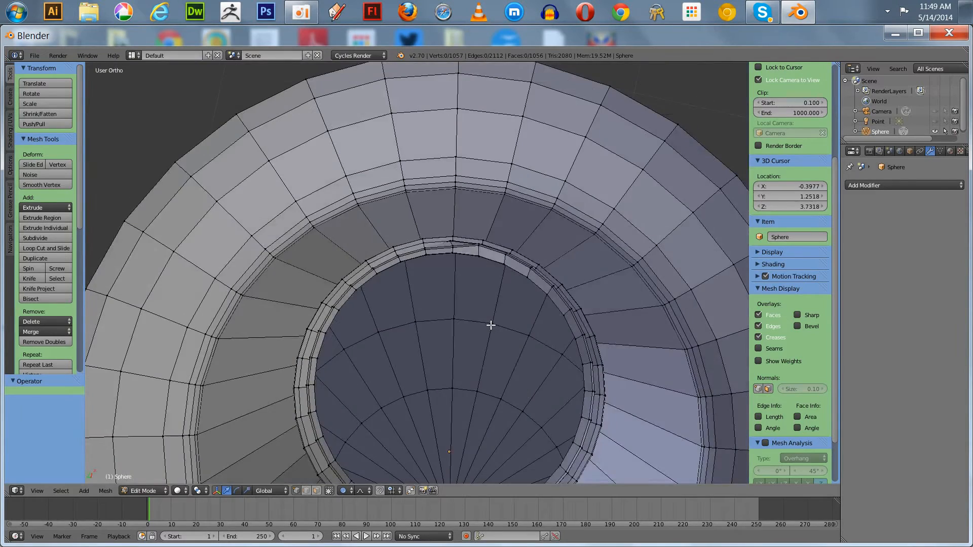
middle_click_drag(491, 326, 491, 336)
scroll(479, 345, "up", 2)
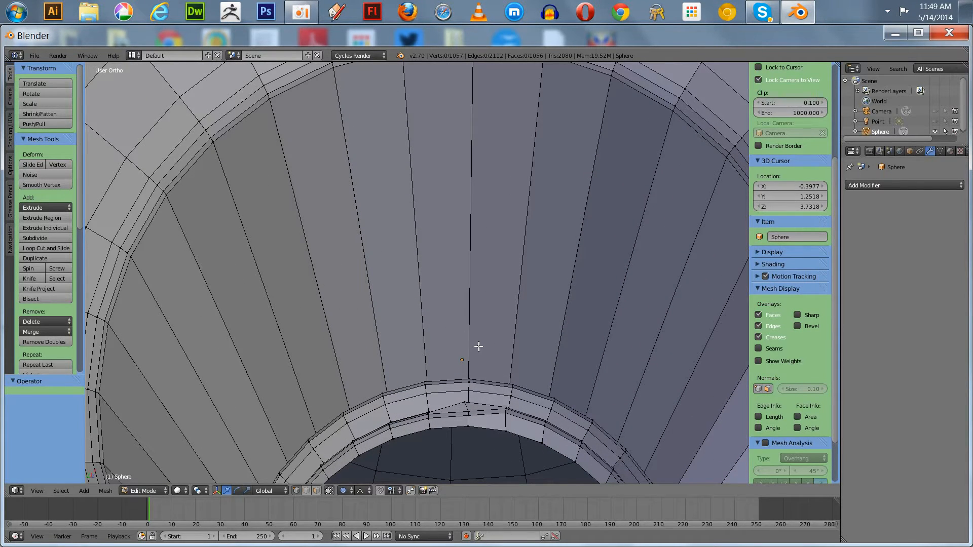
key("a")
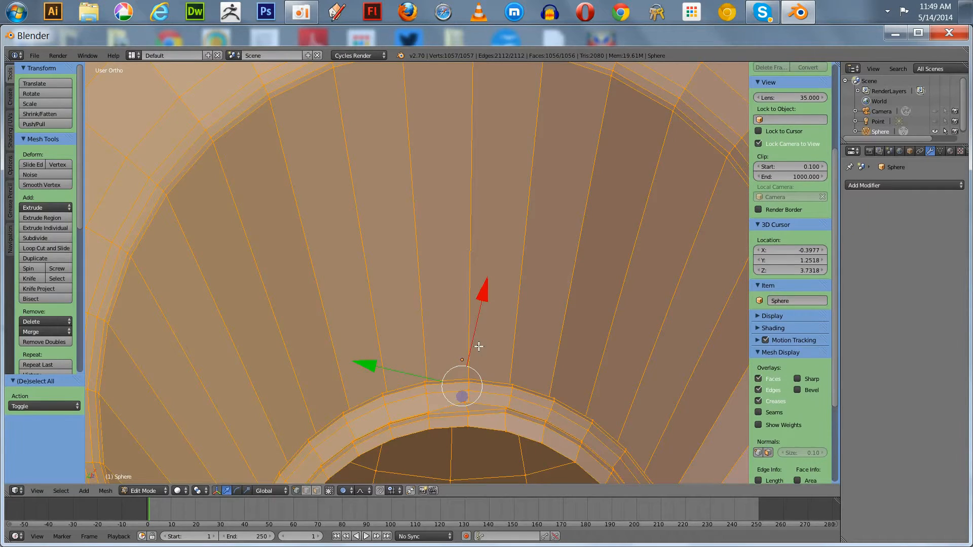
key("ctrl+z")
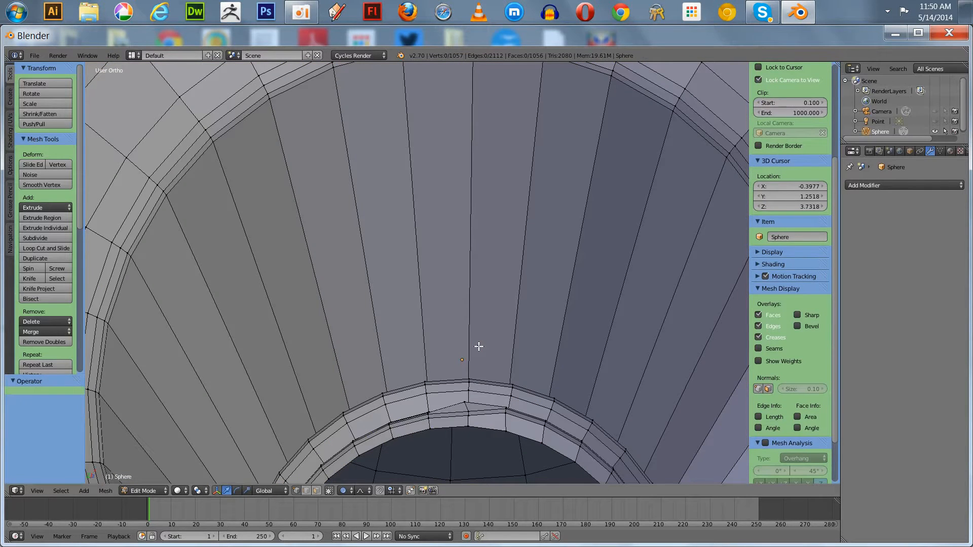
scroll(479, 346, "down", 5)
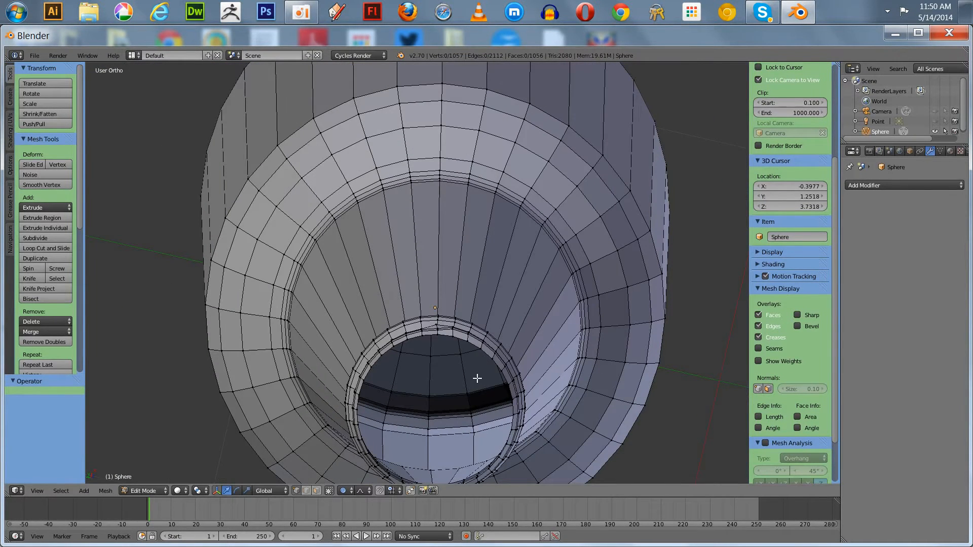
scroll(481, 350, "up", 5)
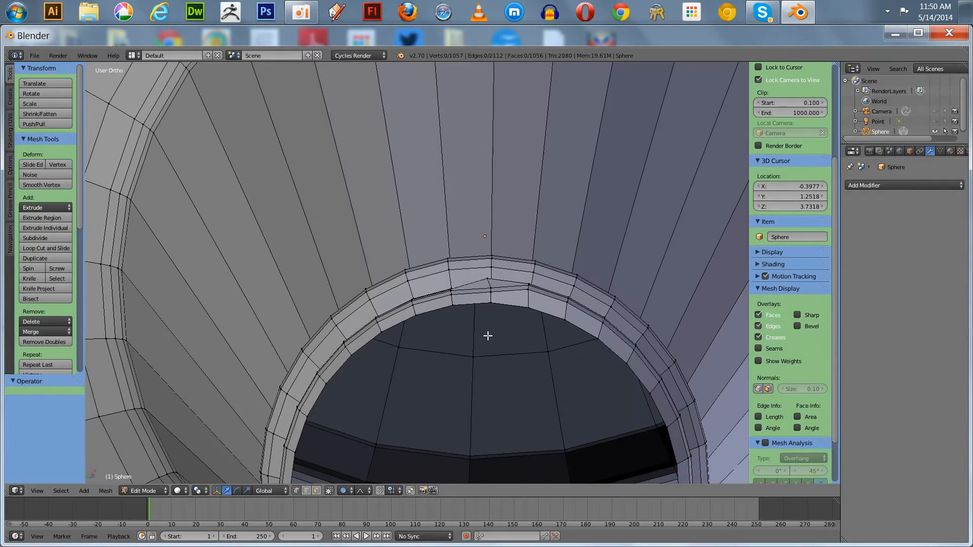
Select the stray vertex on the lip's inner loop, undo a trial nudge of it, and disable proportional editing.
right_click(490, 281)
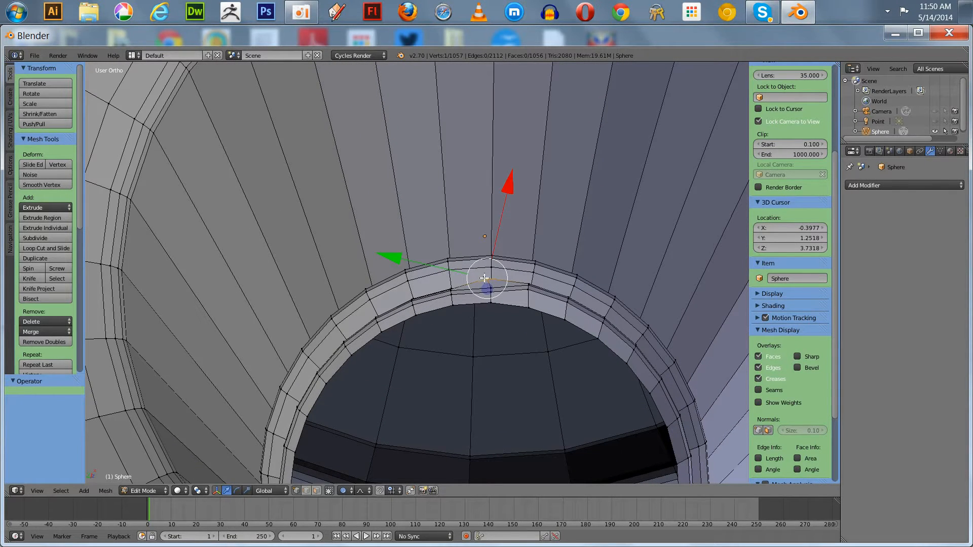
key("g")
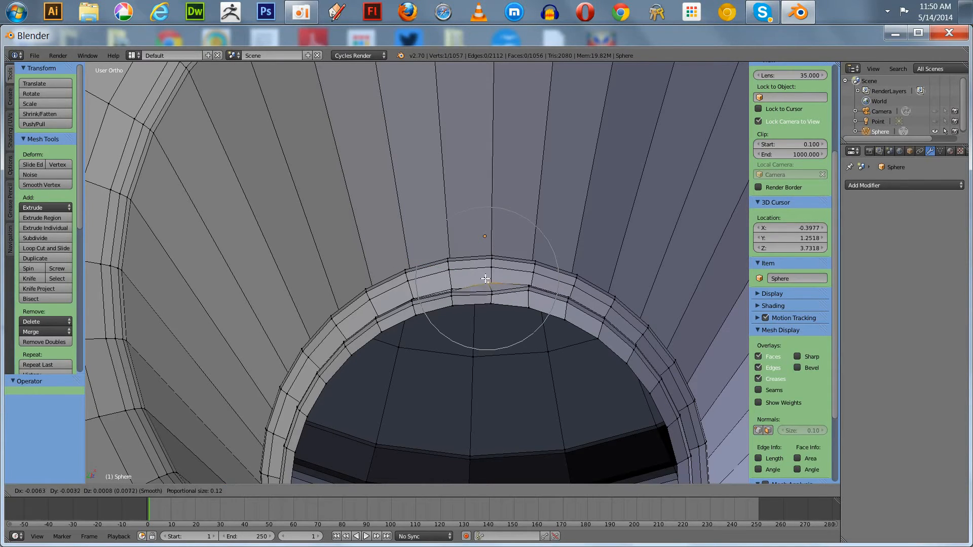
left_click(486, 279)
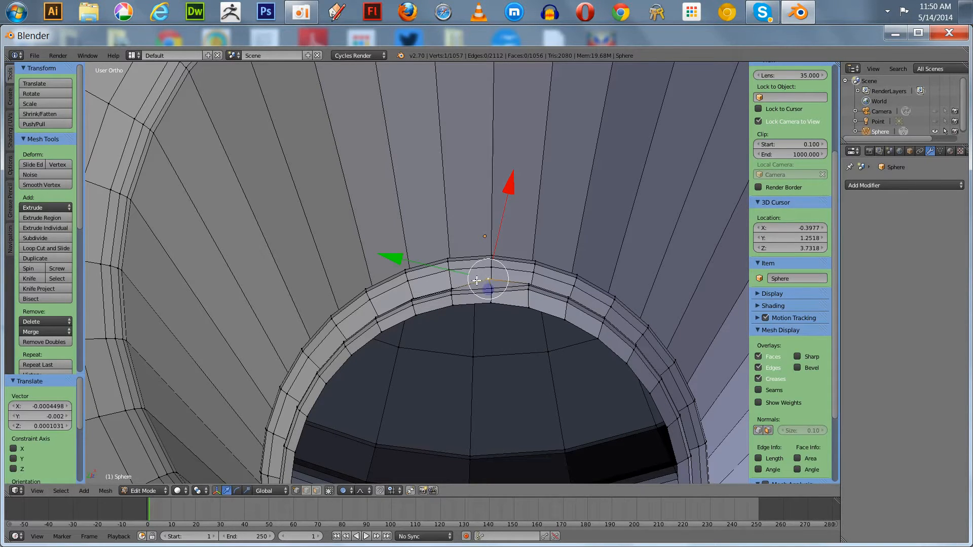
key("ctrl+z")
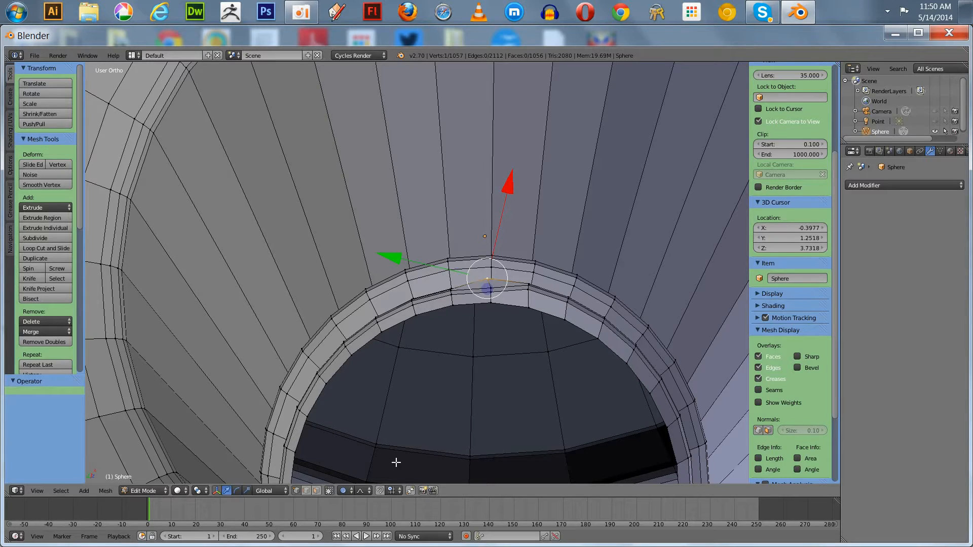
left_click(347, 491)
left_click(349, 482)
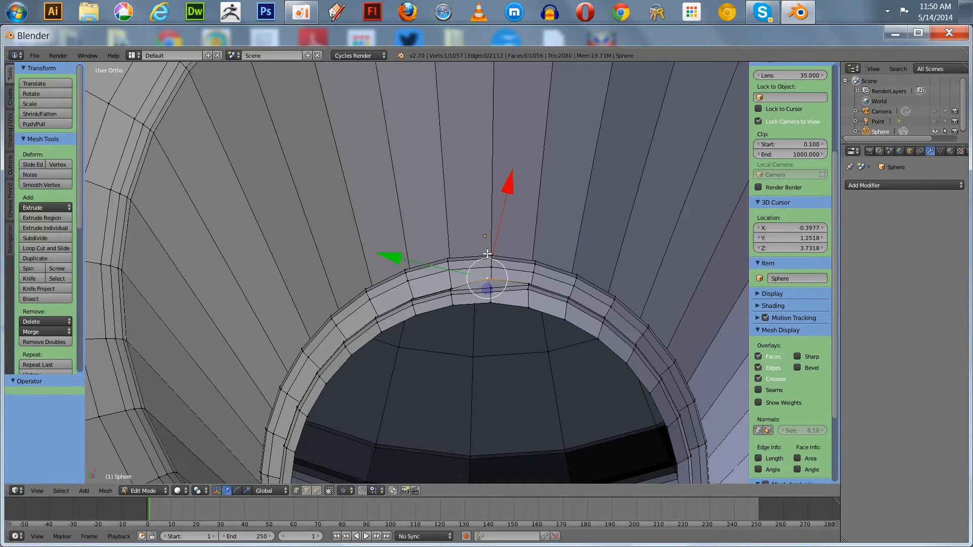
Try moving the stray lip vertex by -0.011 in X, -0.004 in Y and 0.001 in Z, and undo the move.
key("g")
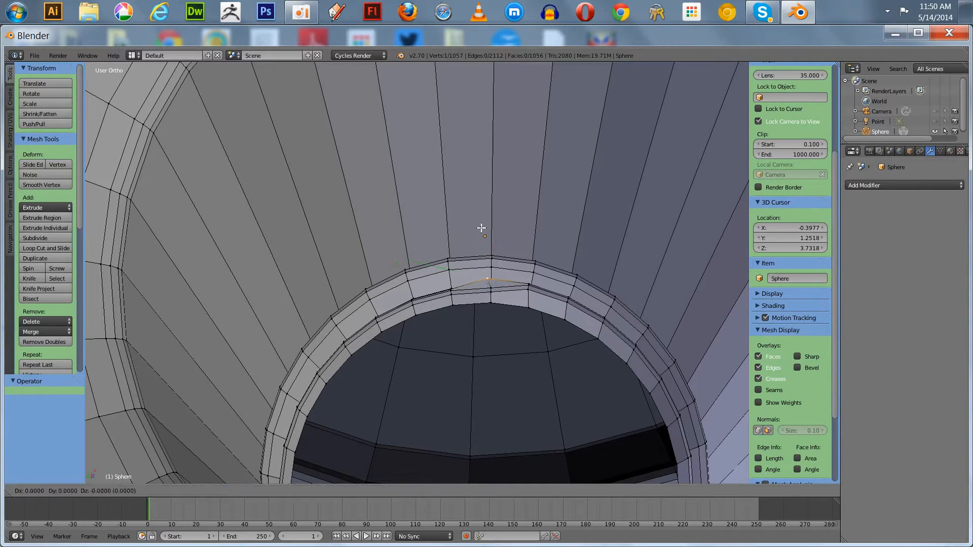
left_click(482, 235)
scroll(501, 284, "up", 3)
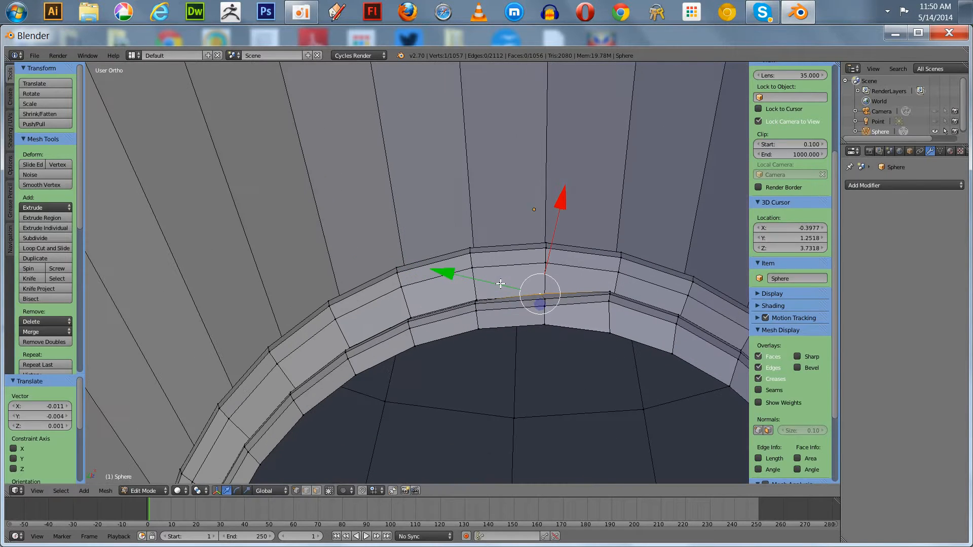
middle_click_drag(492, 405, 491, 320)
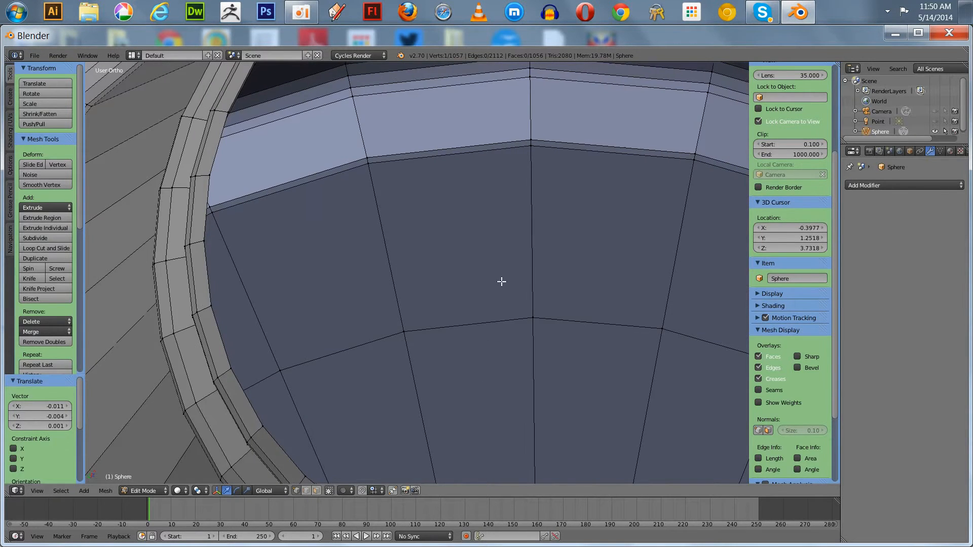
middle_click_drag(502, 280, 472, 453, "shift")
mouse_move(498, 303)
middle_mouse_down()
mouse_move(517, 349)
mouse_move(504, 426)
mouse_move(493, 409)
middle_mouse_up()
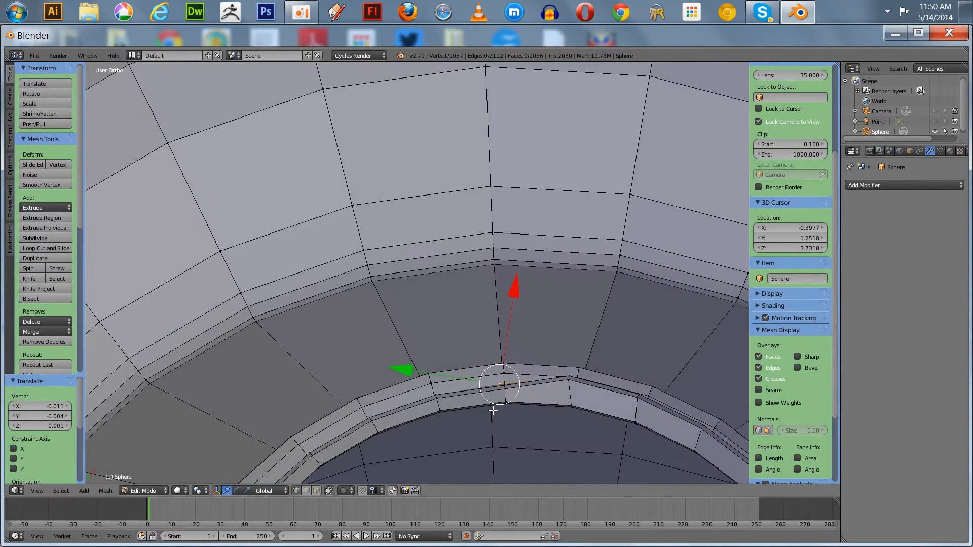
scroll(493, 409, "down", 3)
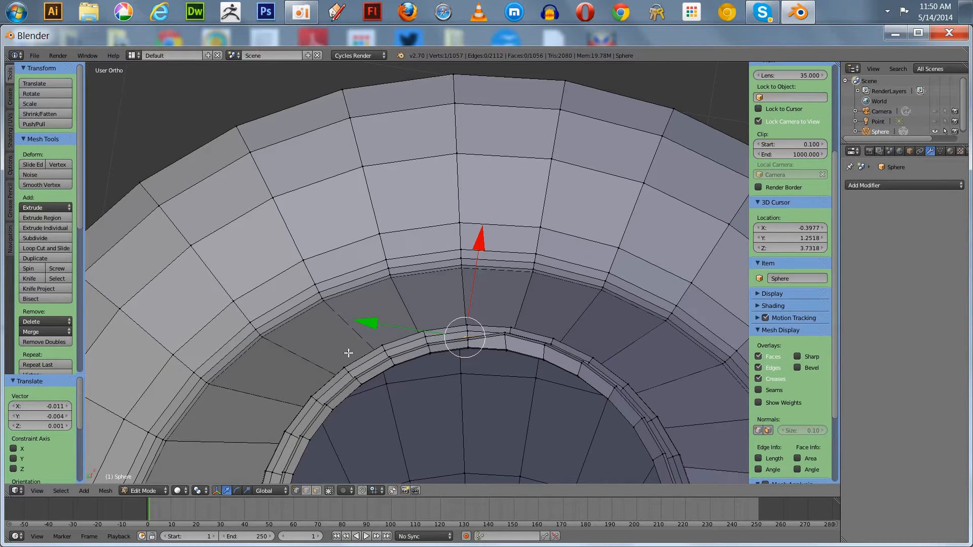
key("a")
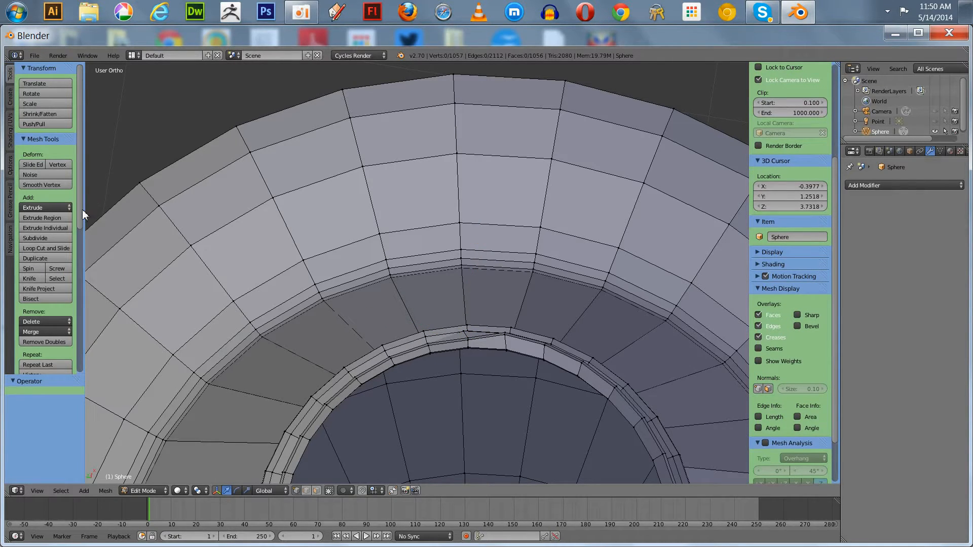
Return the bottle to Object Mode.
scroll(76, 230, "down", 8)
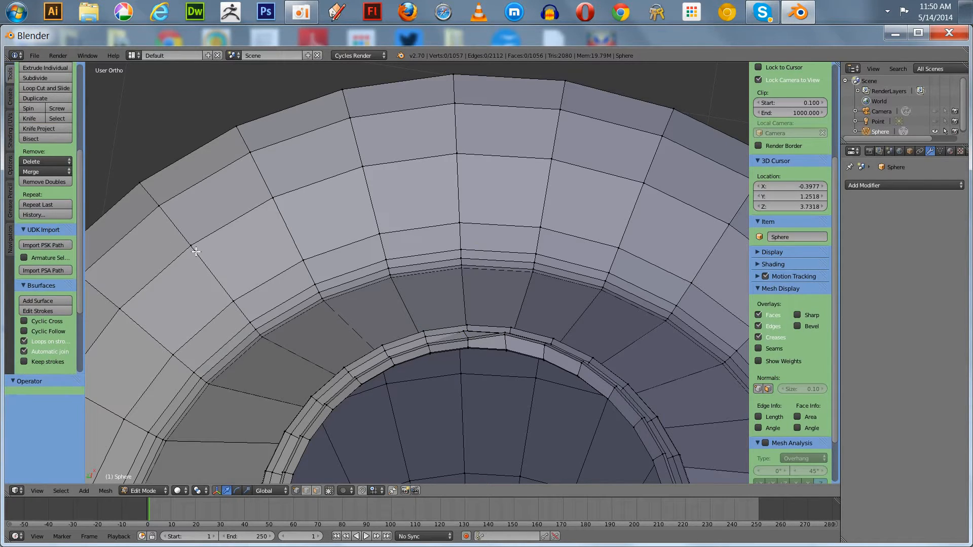
key("Tab")
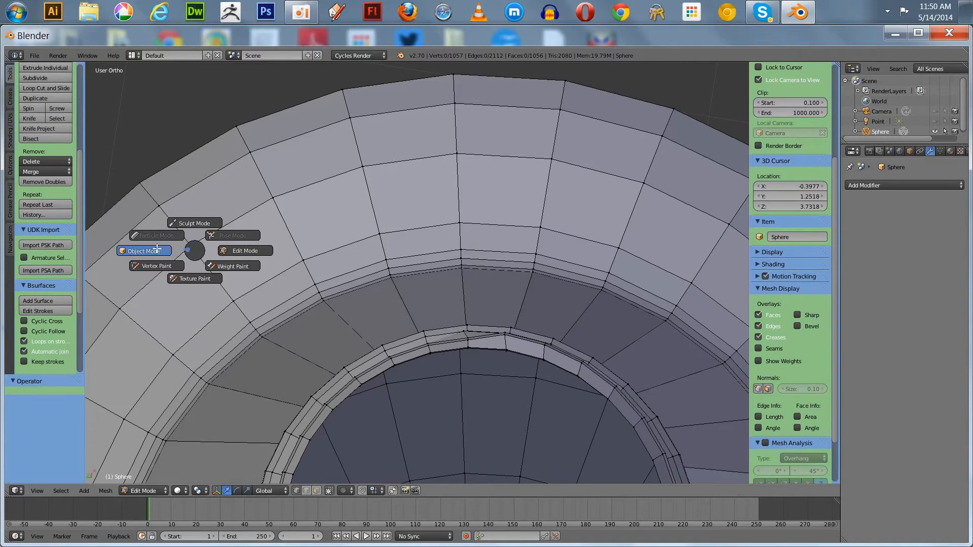
left_click(157, 247)
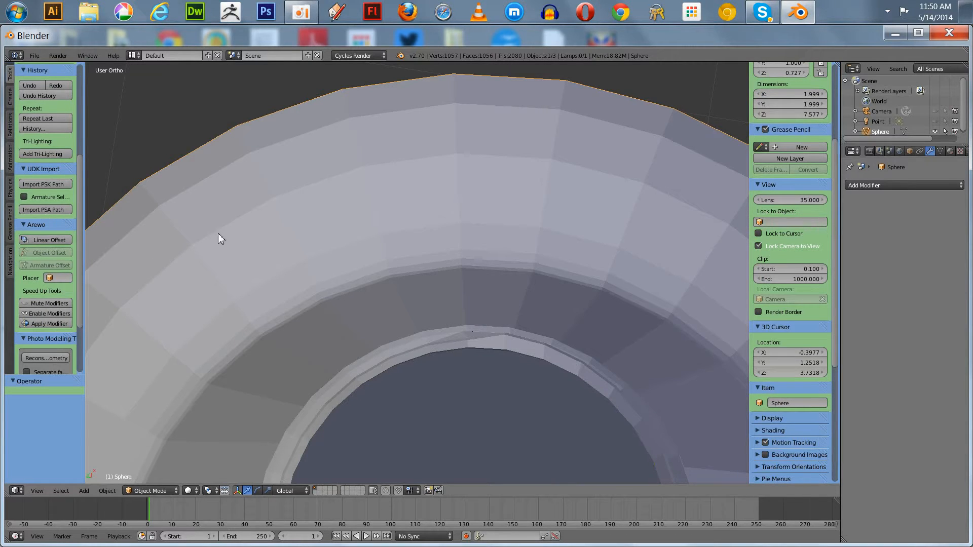
key("ctrl+z")
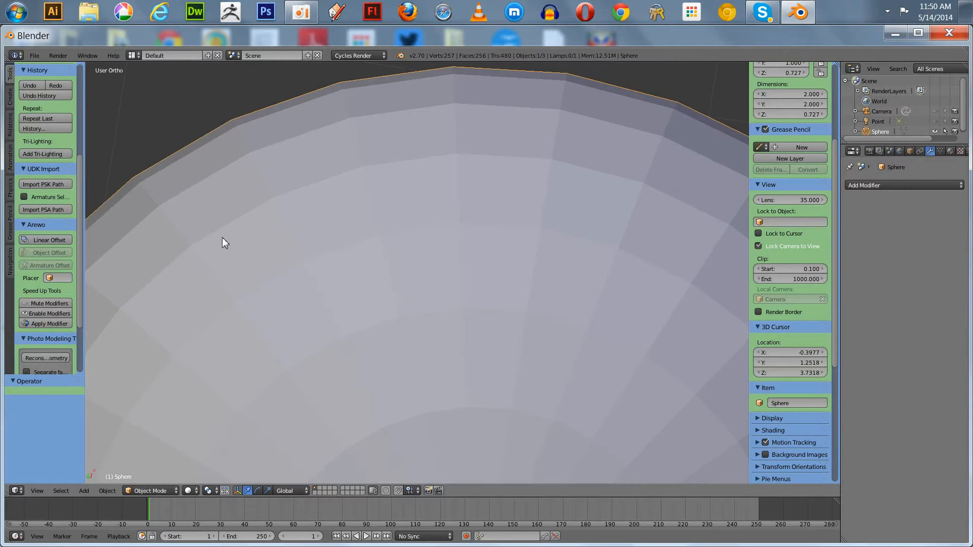
scroll(284, 273, "down", 2)
scroll(285, 278, "down", 2)
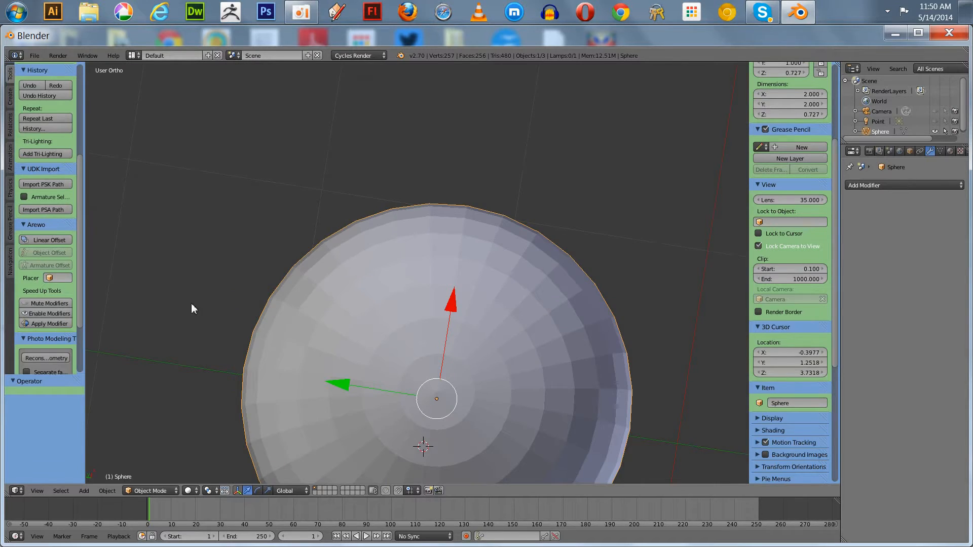
middle_click_drag(192, 305, 242, 294)
scroll(199, 264, "down", 8)
scroll(243, 294, "up", 3)
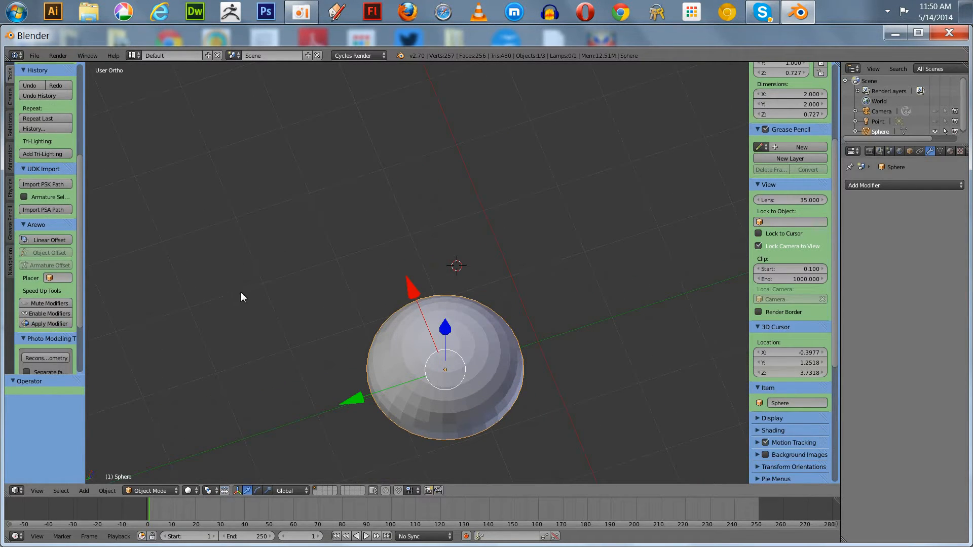
key("ctrl+shift+z")
Enter Edit Mode on the bottle to work on the vertices around the lip's opening.
scroll(241, 292, "up", 4)
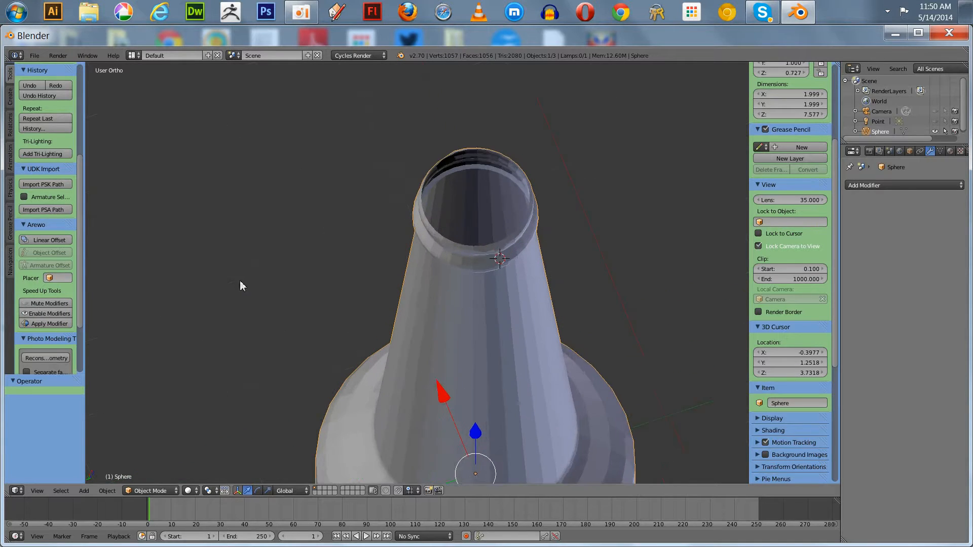
middle_click_drag(240, 286, 248, 238)
middle_click_drag(284, 200, 336, 199)
scroll(324, 303, "up", 3)
scroll(396, 302, "up", 2)
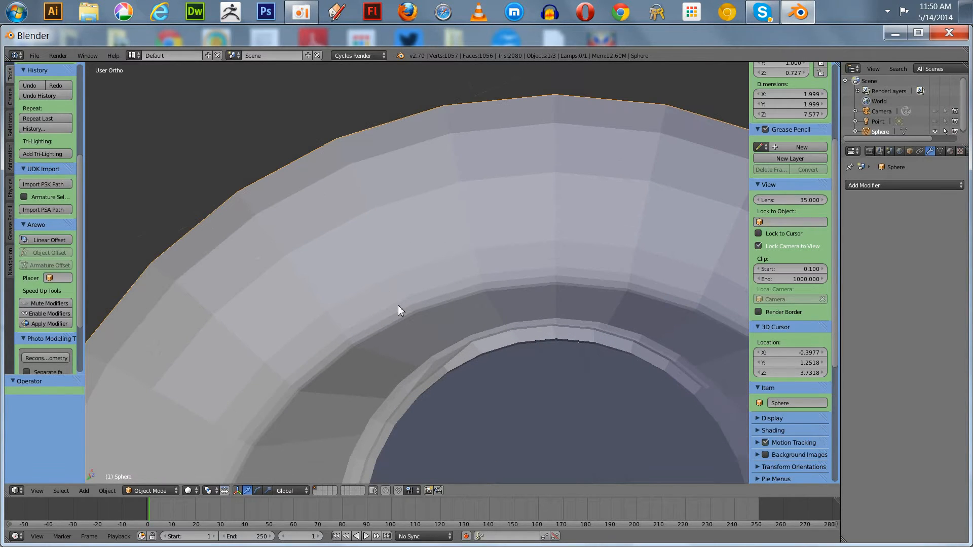
key("Tab")
left_click(449, 308)
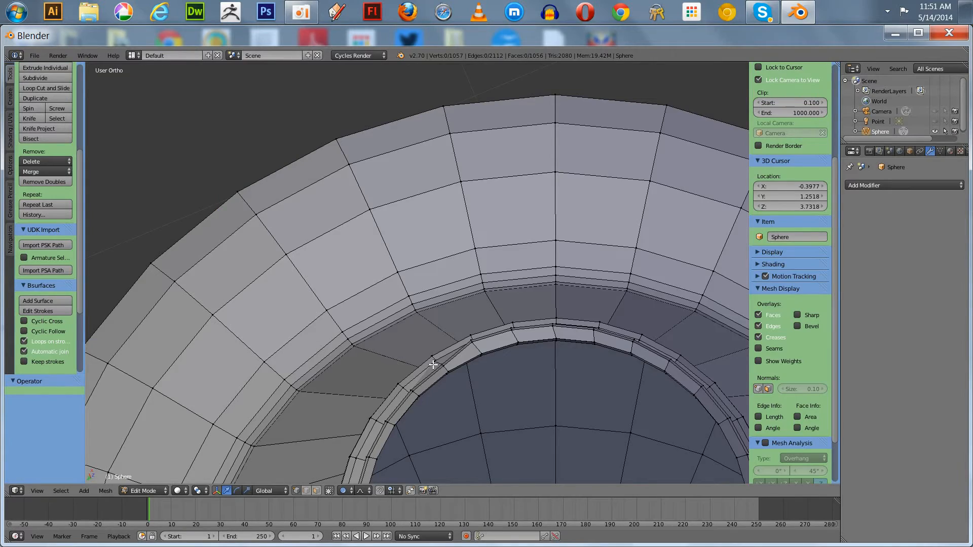
Examine the lip's inner and outer edge loops up close and from the side for misplaced vertices and overlapping faces.
scroll(433, 365, "up", 4)
middle_click_drag(393, 348, 335, 234, "shift")
scroll(410, 237, "up", 2)
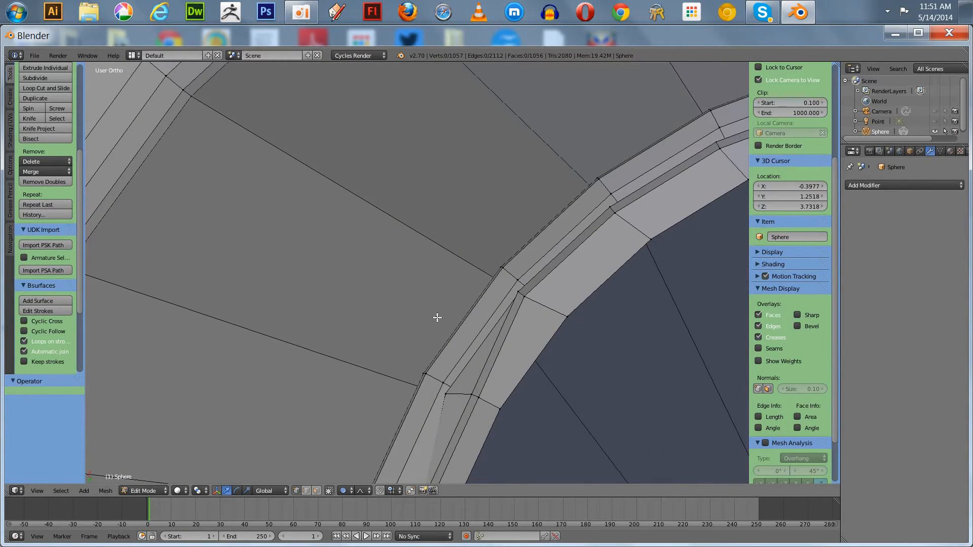
scroll(413, 385, "up", 5)
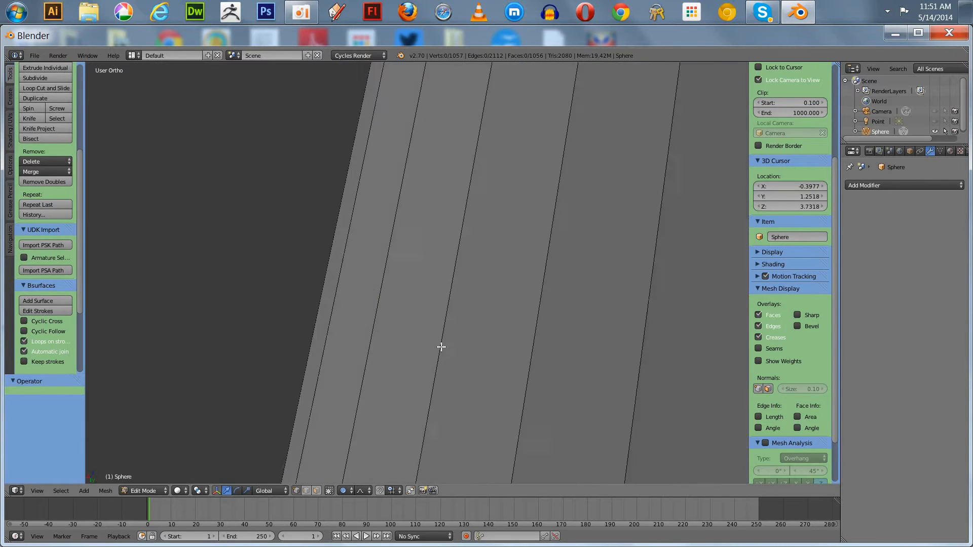
scroll(365, 284, "up", 1)
middle_click_drag(379, 284, 368, 375, "shift")
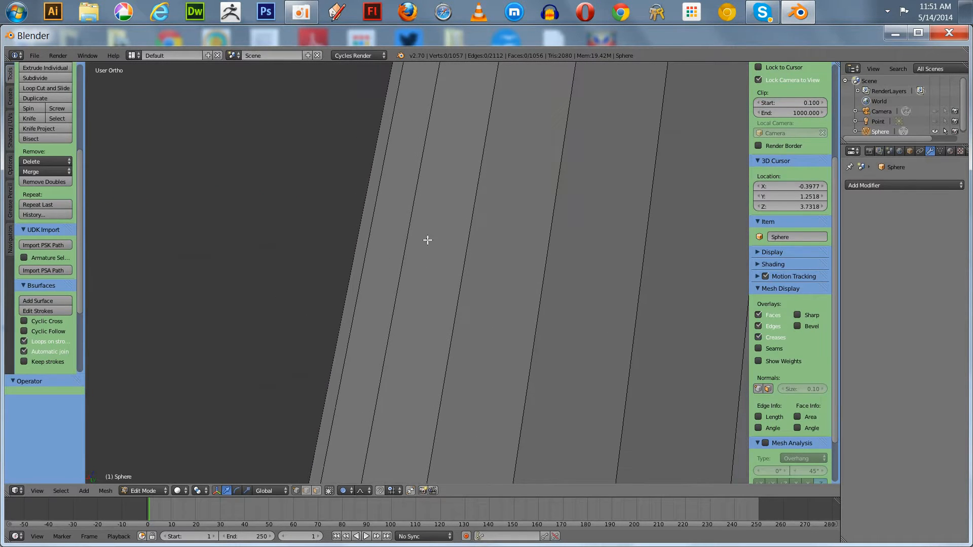
mouse_move(427, 239)
middle_mouse_down("shift")
mouse_move(408, 389)
mouse_move(376, 437)
middle_mouse_up("shift")
scroll(376, 437, "down", 1)
middle_click_drag(421, 314, 373, 452, "shift")
mouse_move(426, 333)
middle_mouse_down("shift")
mouse_move(462, 433)
mouse_move(449, 439)
middle_mouse_up("shift")
middle_click_drag(285, 403, 286, 396)
mouse_move(289, 290)
middle_mouse_down("shift")
mouse_move(287, 350)
mouse_move(242, 499)
middle_mouse_up("shift")
middle_click_drag(237, 439, 240, 430)
mouse_move(271, 360)
middle_mouse_down("shift")
mouse_move(272, 406)
mouse_move(223, 532)
middle_mouse_up("shift")
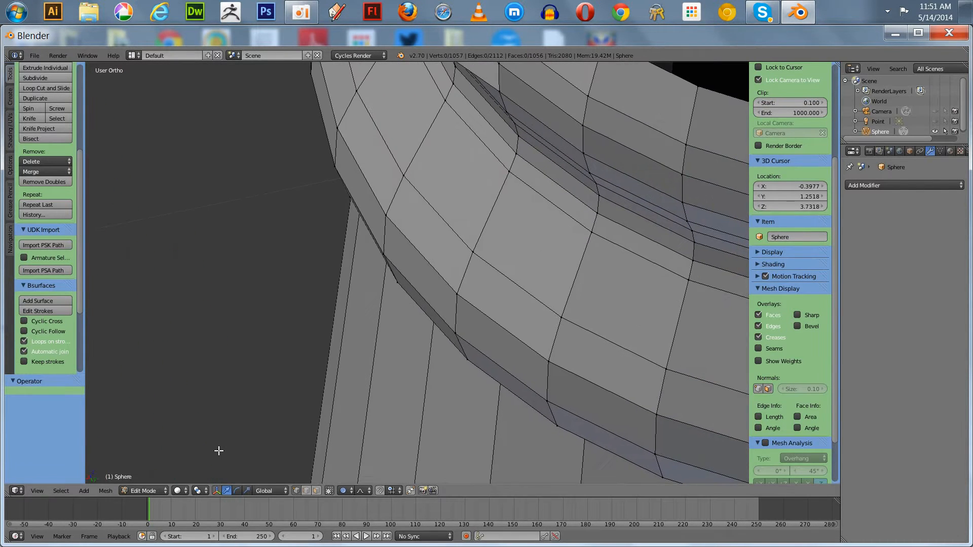
middle_click_drag(274, 311, 240, 522, "shift")
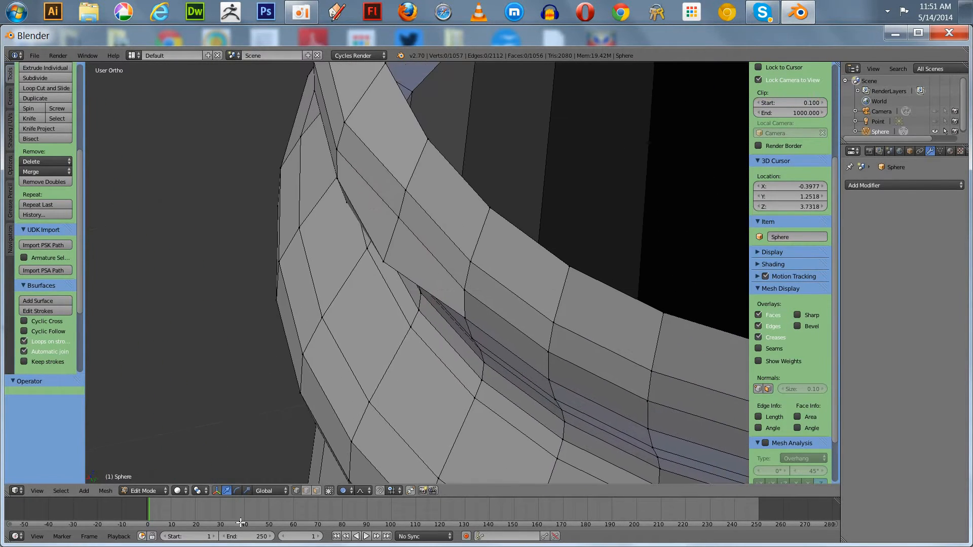
Turn off proportional editing and move the misplaced vertex on the bottle's mouth by about -0.014 along X.
right_click(385, 264)
left_click(303, 274)
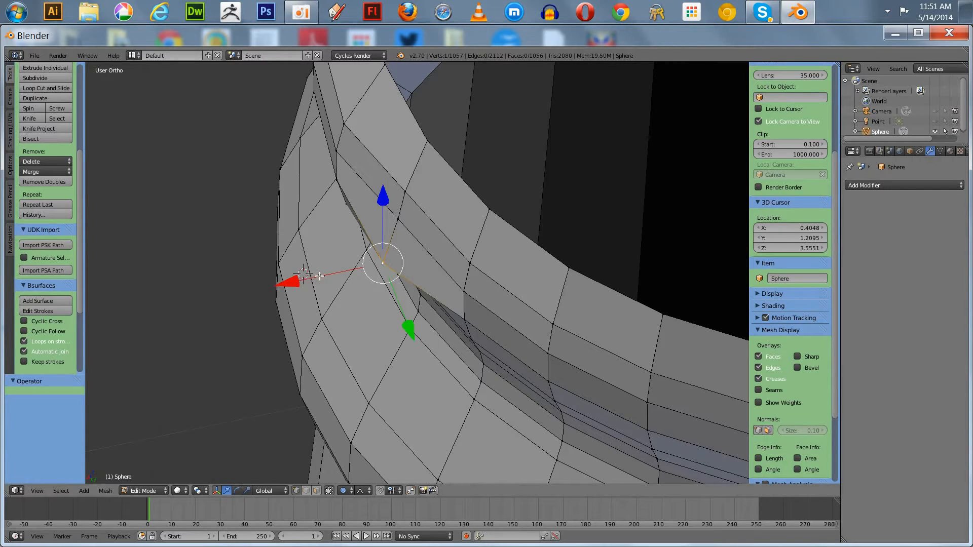
left_click_drag(290, 278, 306, 284)
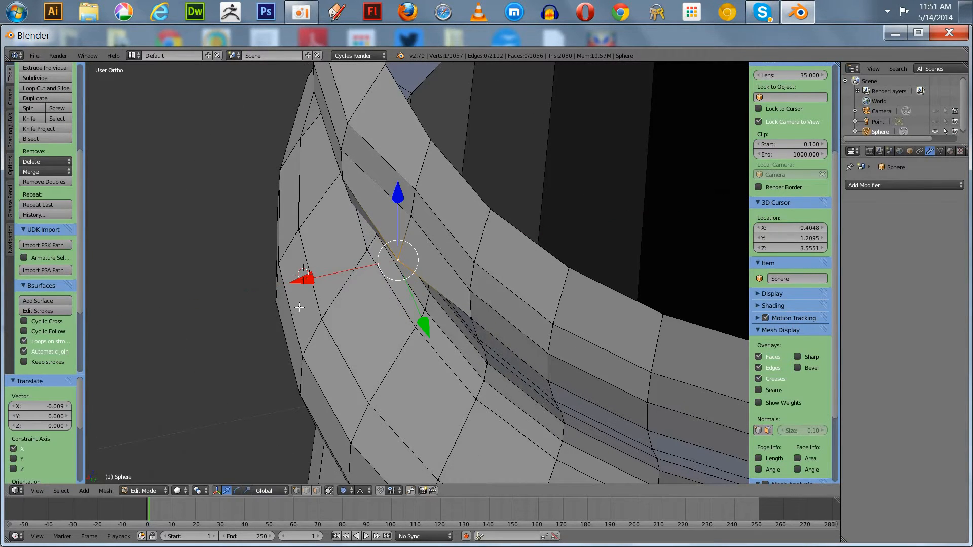
key("ctrl+z")
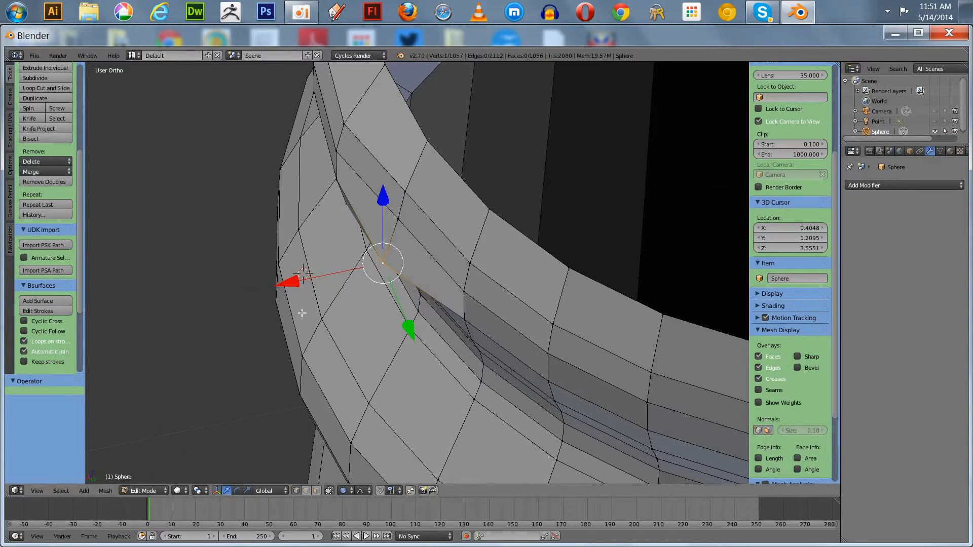
left_click(344, 490)
left_click(351, 479)
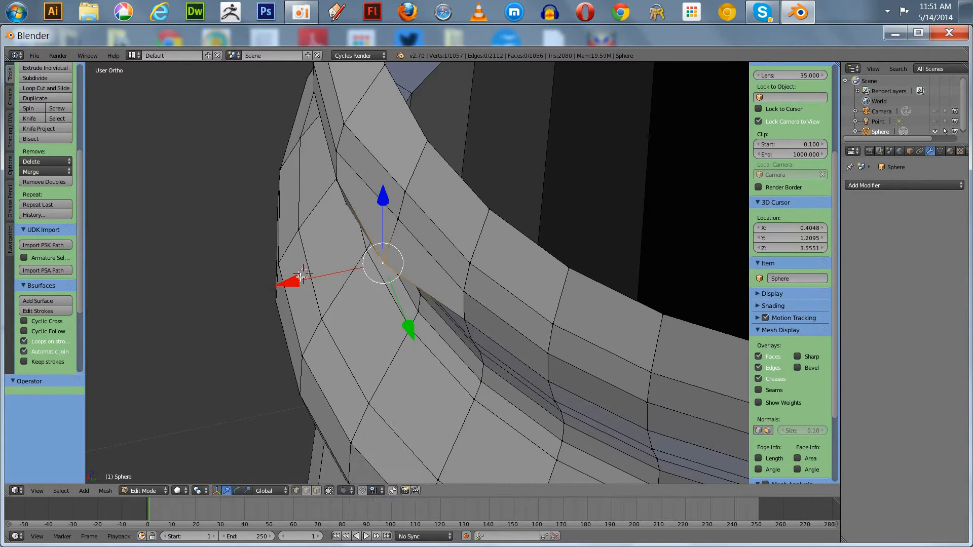
left_click_drag(294, 282, 312, 282)
Fine-tune the same vertex by about 0.004 along X and -0.006 along Y, and clear the selection.
middle_click_drag(174, 397, 193, 384)
middle_click_drag(284, 366, 188, 499, "shift")
middle_click_drag(284, 324, 175, 486, "shift")
middle_click_drag(232, 358, 159, 501, "shift")
mouse_move(191, 436)
middle_mouse_down("shift")
mouse_move(198, 424)
mouse_move(250, 412)
mouse_move(144, 476)
mouse_move(261, 411)
mouse_move(204, 484)
mouse_move(274, 387)
middle_mouse_up("shift")
middle_click_drag(475, 237, 376, 445)
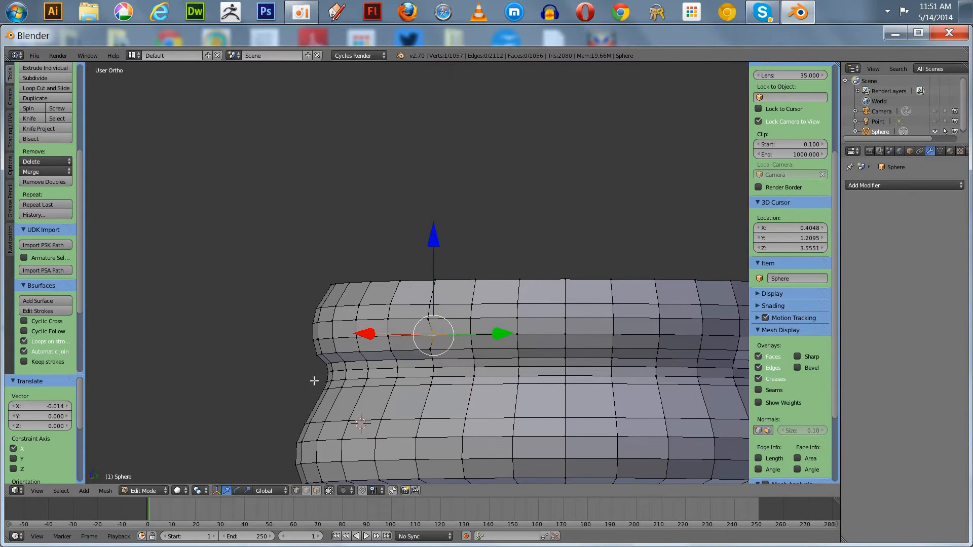
middle_click_drag(314, 381, 361, 409)
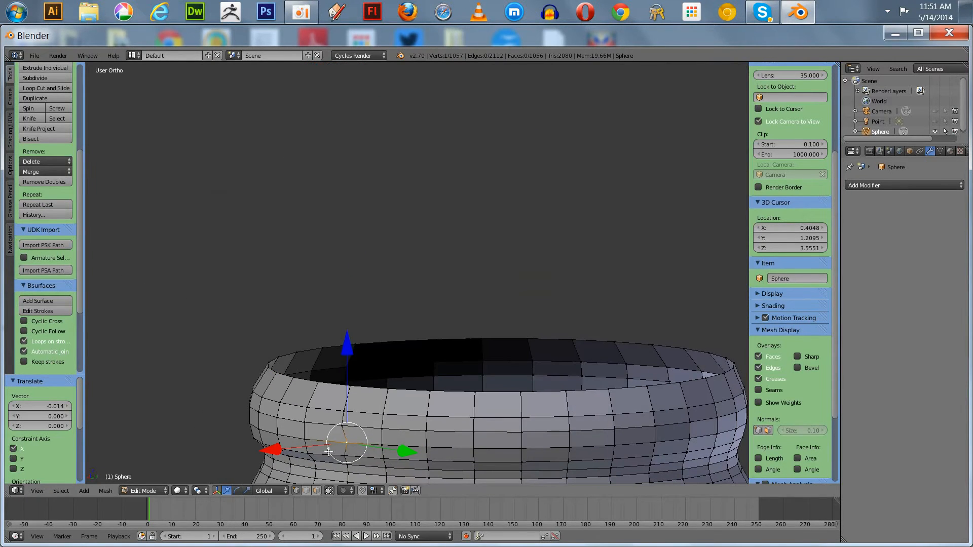
left_click_drag(285, 450, 285, 450)
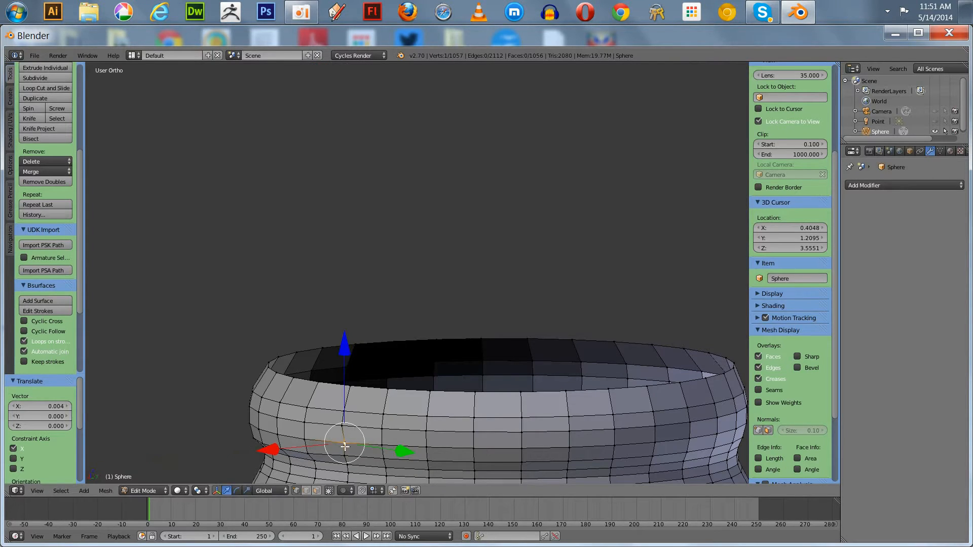
left_click_drag(396, 455, 393, 457)
scroll(197, 419, "down", 3)
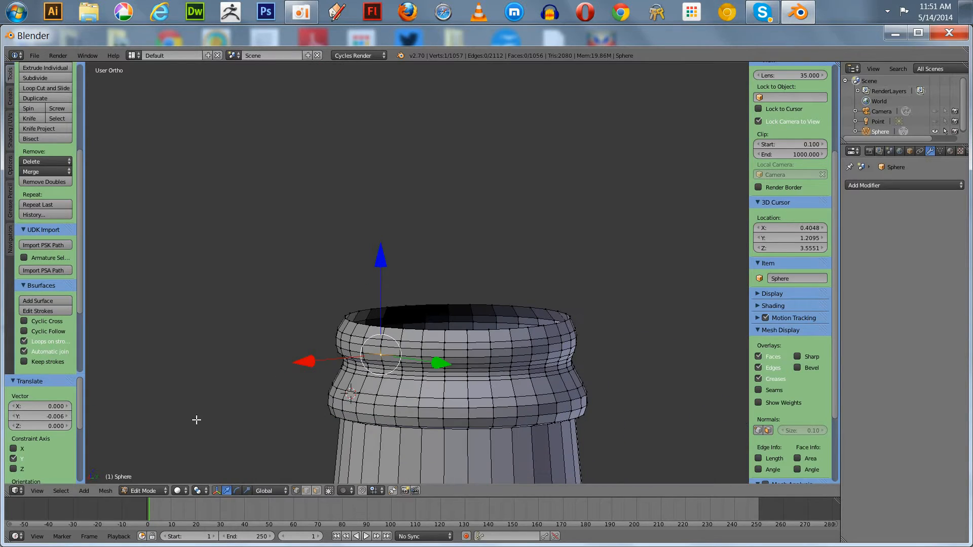
key("a")
scroll(204, 406, "down", 2)
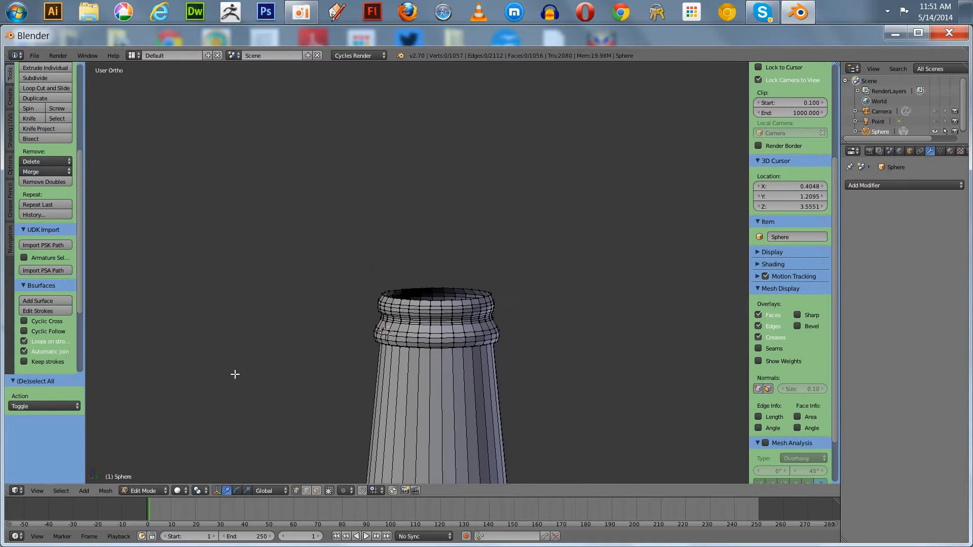
Return to Object Mode and add a Solidify modifier to the bottle.
middle_click_drag(227, 349, 192, 405)
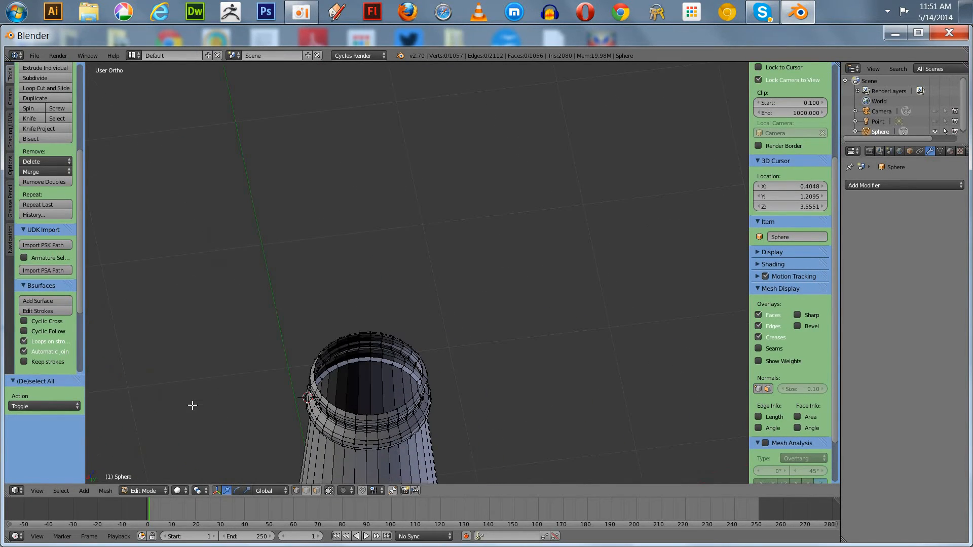
scroll(191, 405, "down", 3)
scroll(192, 405, "up", 3)
key("Tab")
left_click(162, 411)
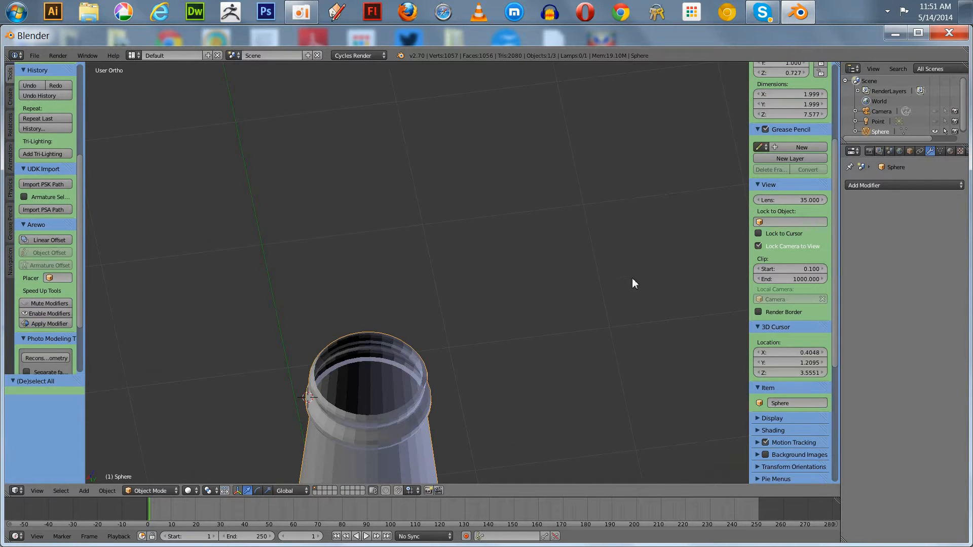
middle_click_drag(633, 282, 637, 254)
left_click(902, 185)
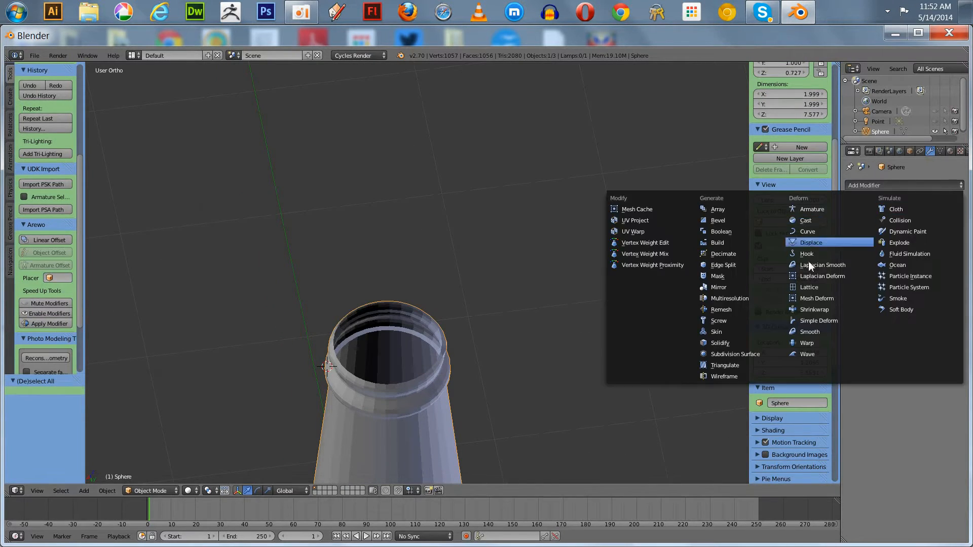
left_click(721, 343)
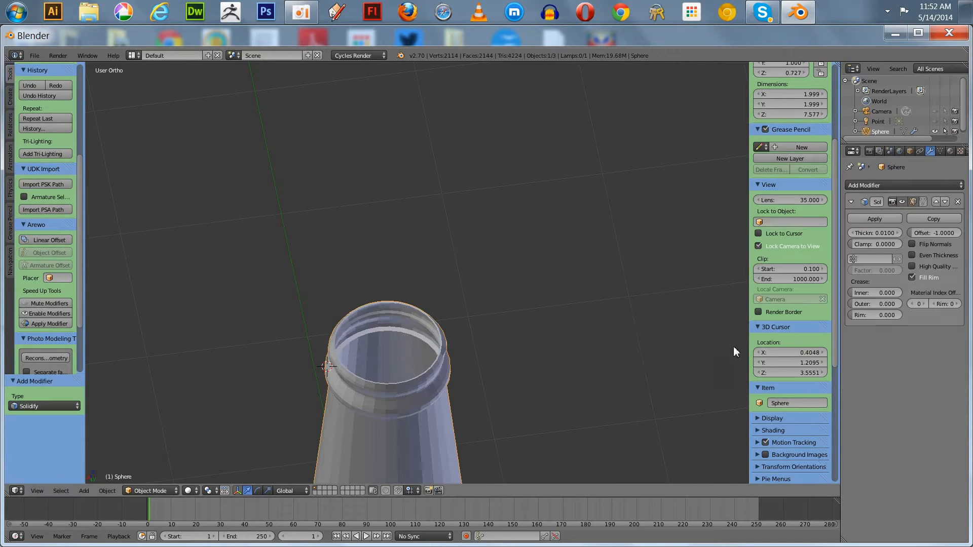
Set the Solidify thickness to 0.0280 and apply the modifier to the bottle.
scroll(560, 320, "up", 3)
middle_click_drag(533, 323, 619, 218, "shift")
scroll(618, 217, "up", 3)
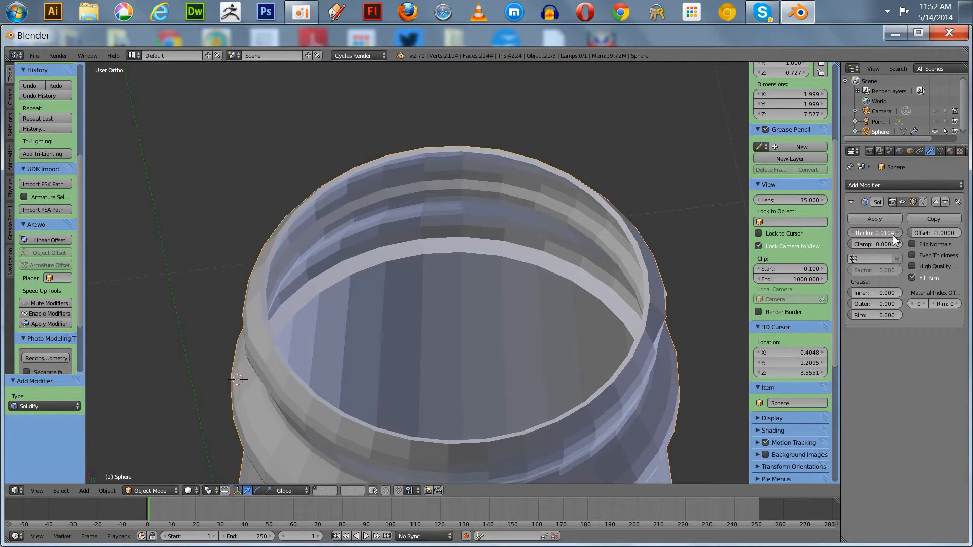
left_click_drag(893, 236, 932, 251)
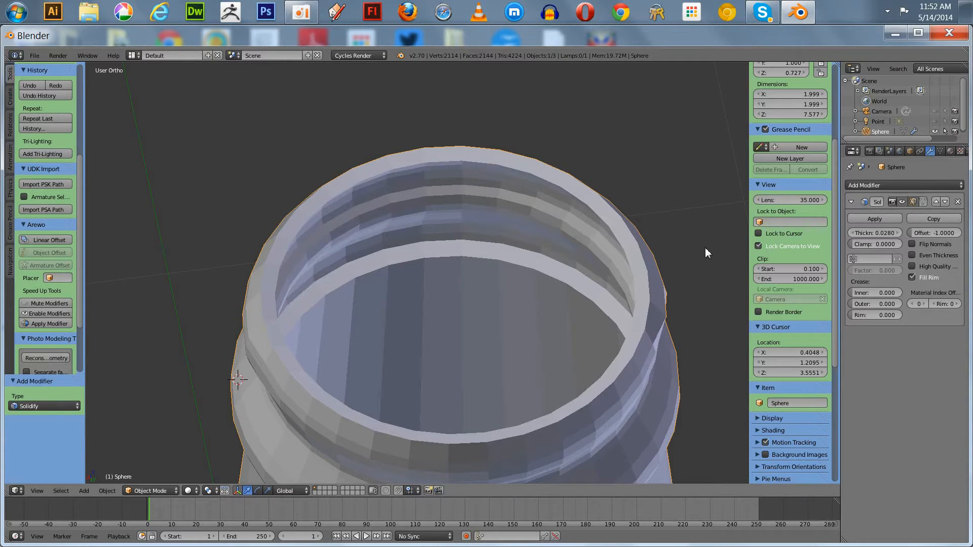
left_click(874, 219)
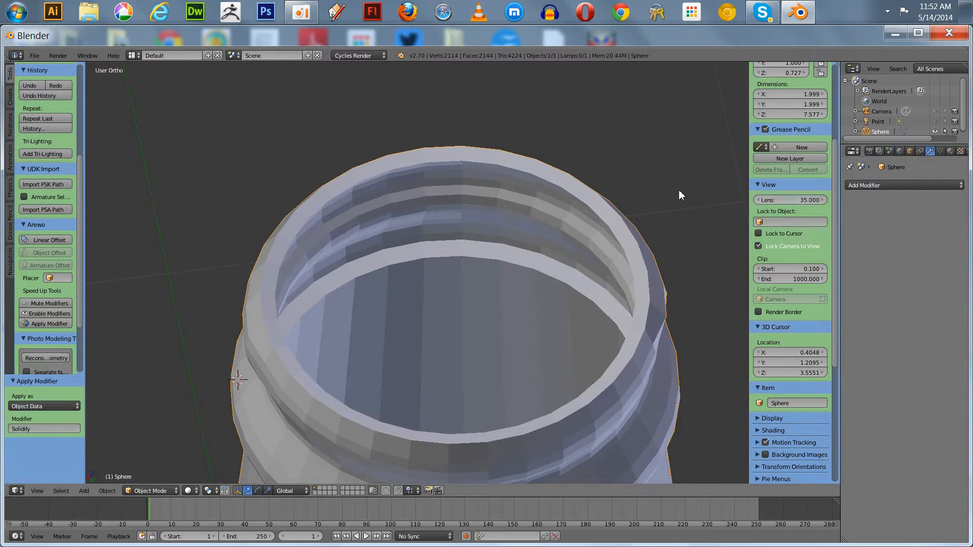
In Edit Mode, bevel the inner edge loop of the bottle's rim with 3 segments and an offset of about 0.016.
key("Tab")
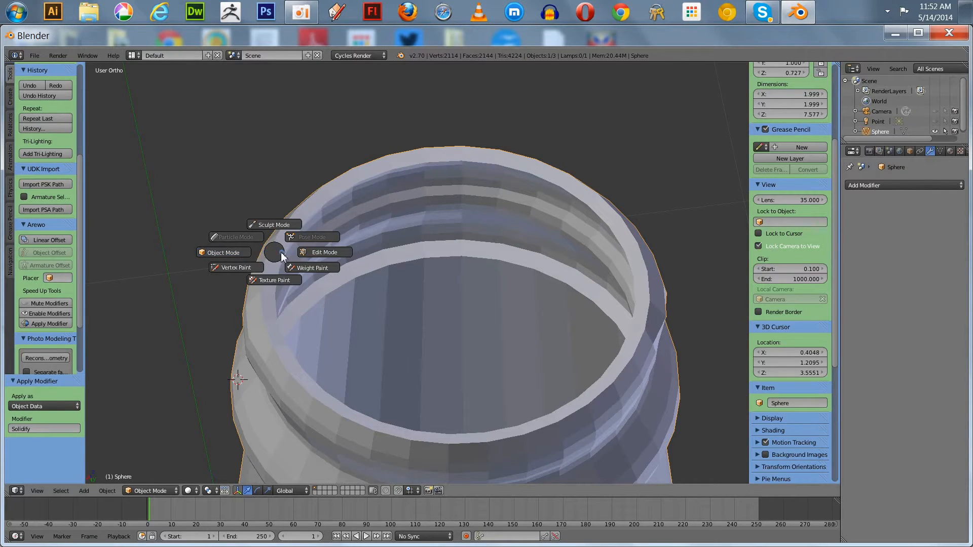
left_click(328, 252)
scroll(396, 264, "up", 2)
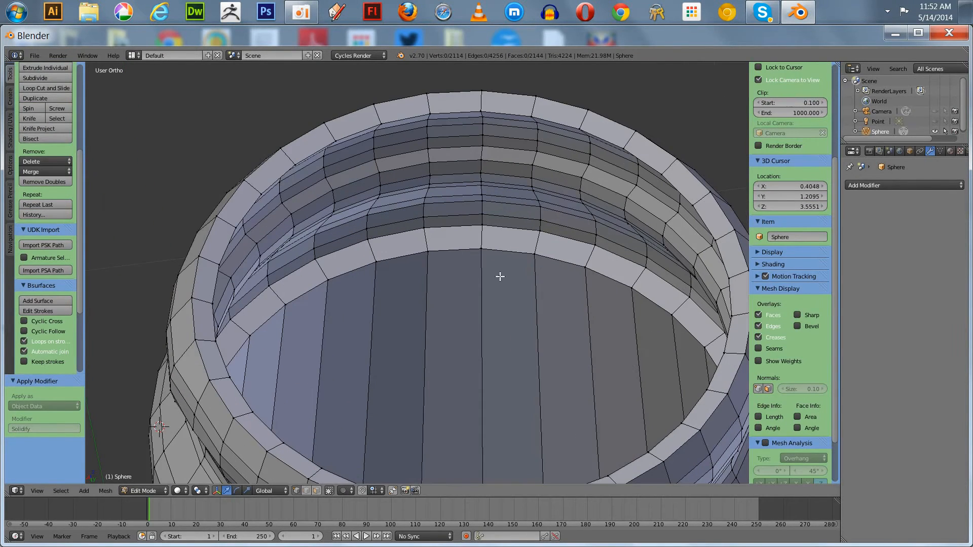
middle_click_drag(501, 279, 500, 324, "shift")
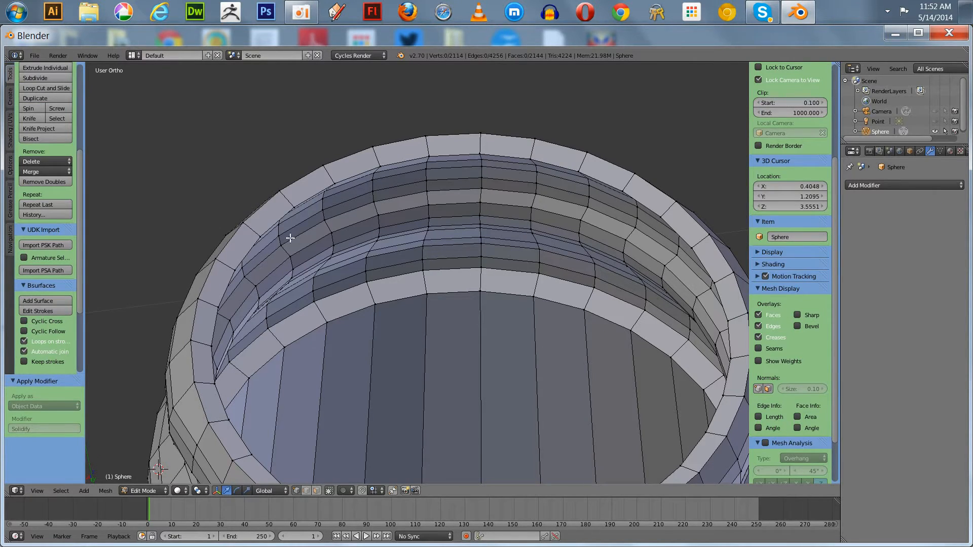
middle_click_drag(209, 170, 203, 203, "shift")
scroll(203, 203, "up", 3)
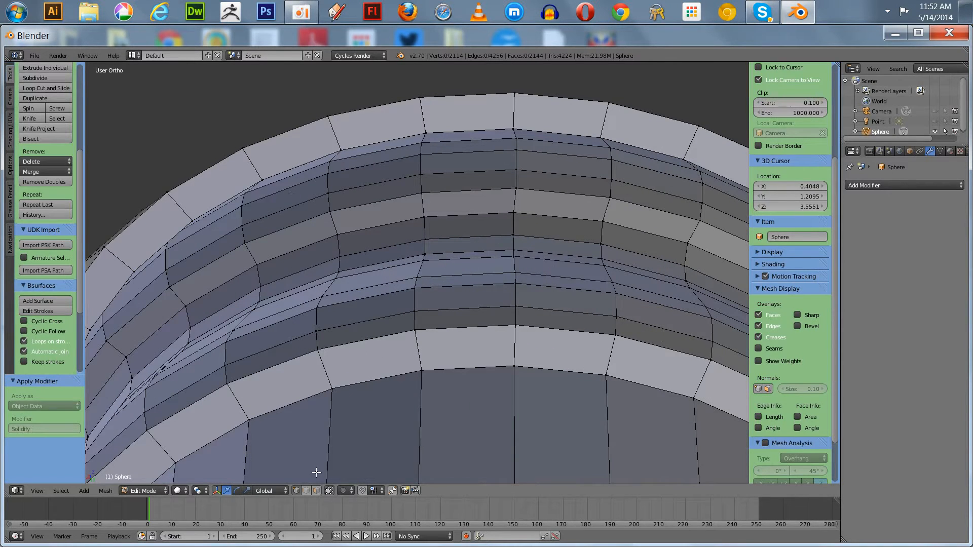
right_click(304, 166, "alt")
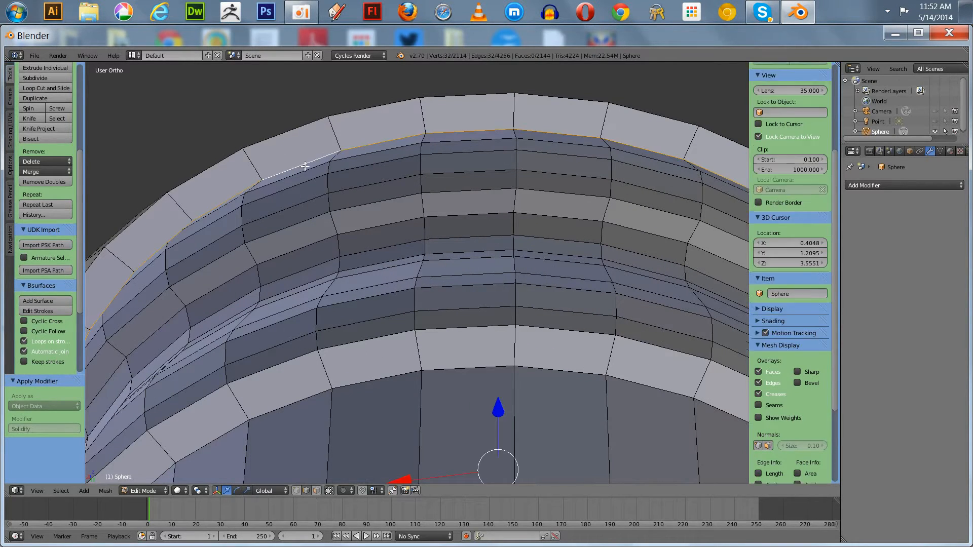
scroll(317, 195, "down", 6)
middle_click_drag(222, 254, 223, 232)
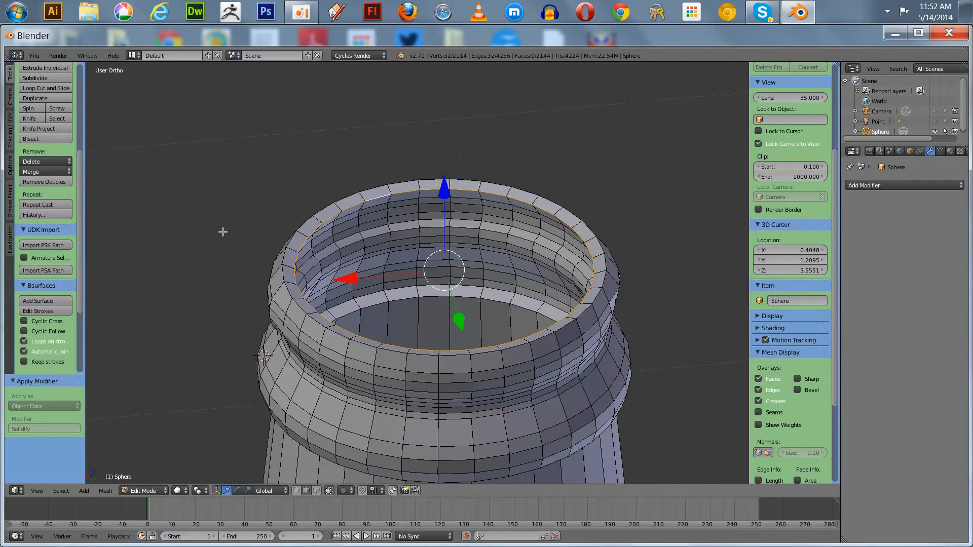
key("ctrl+b")
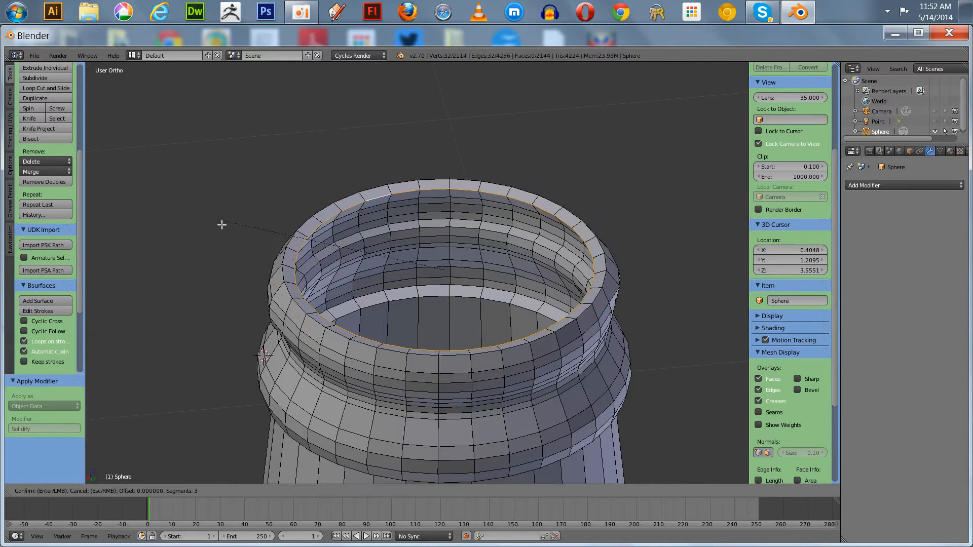
scroll(214, 200, "up", 2)
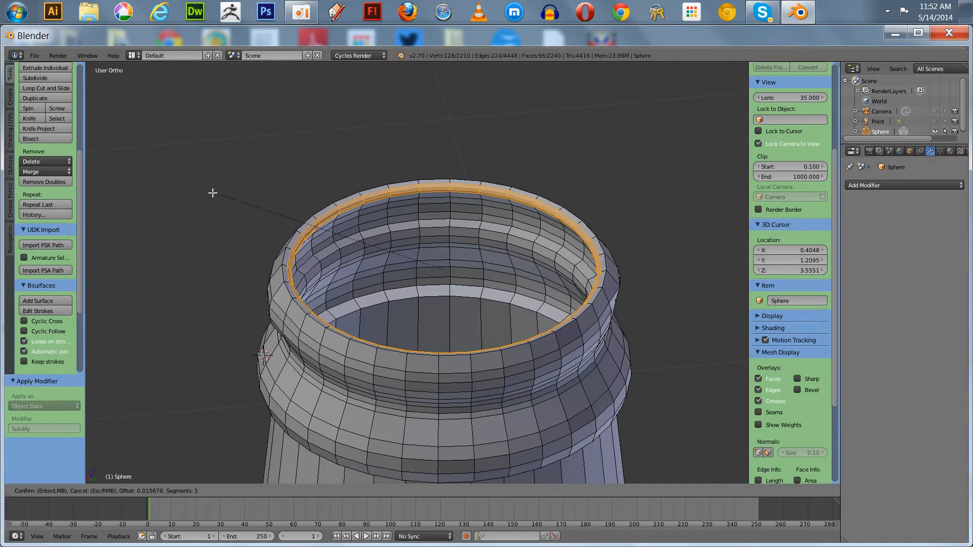
left_click(212, 193)
Bevel the outer edge loop of the rim with 3 segments and an offset of about 0.010, and deselect everything.
scroll(198, 270, "up", 3)
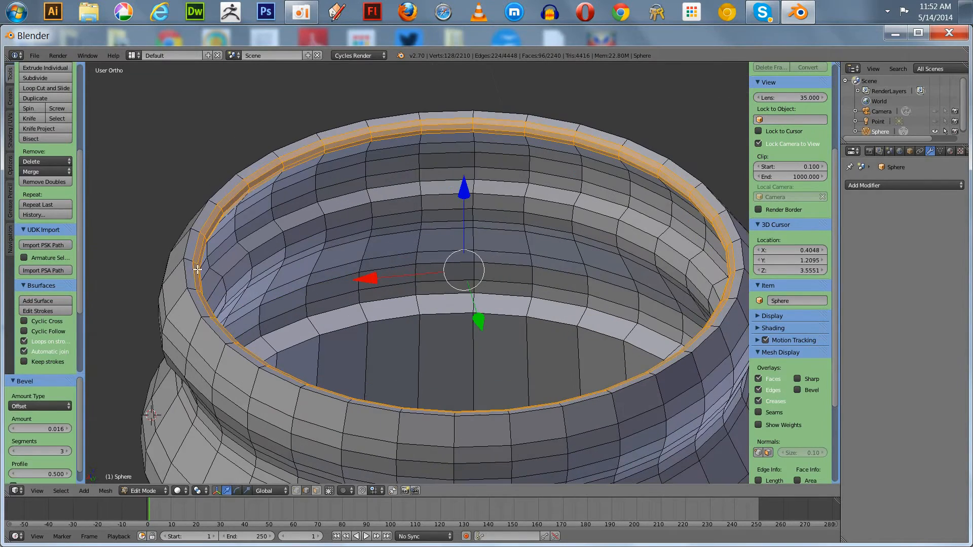
right_click(192, 302, "alt")
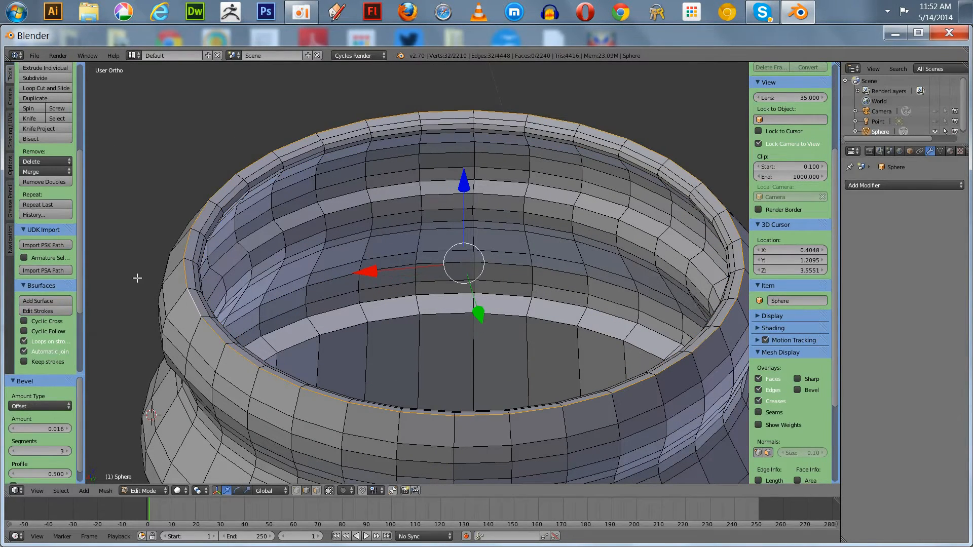
key("ctrl+b")
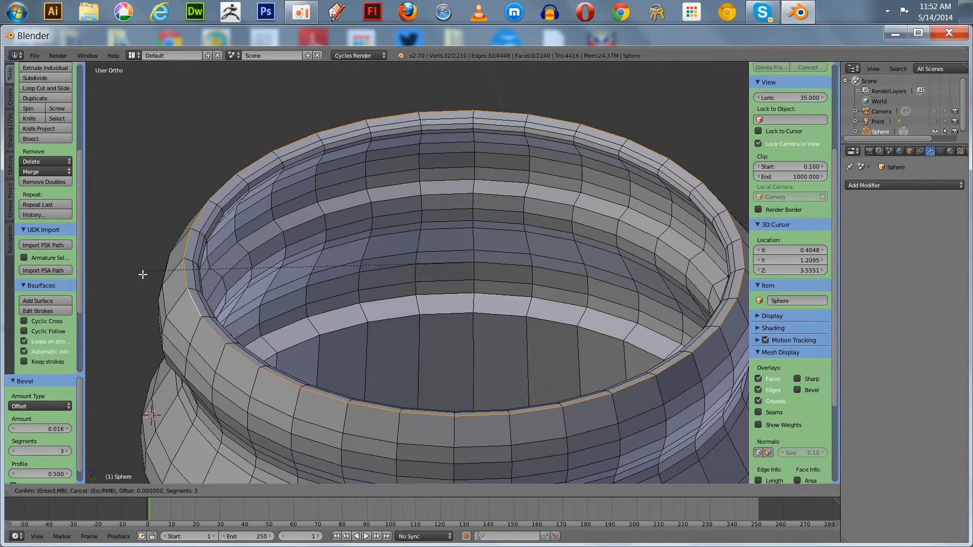
left_click(127, 287)
scroll(127, 287, "down", 6)
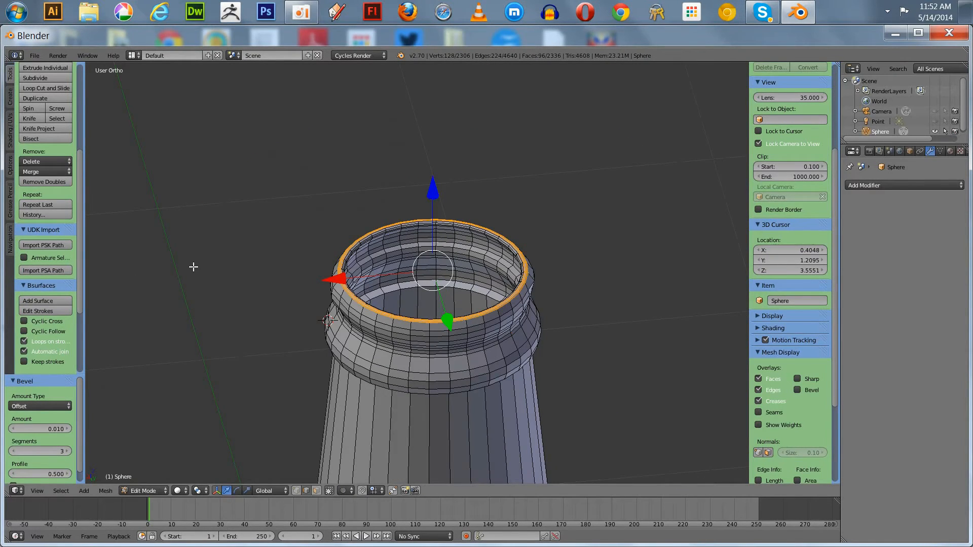
key("a")
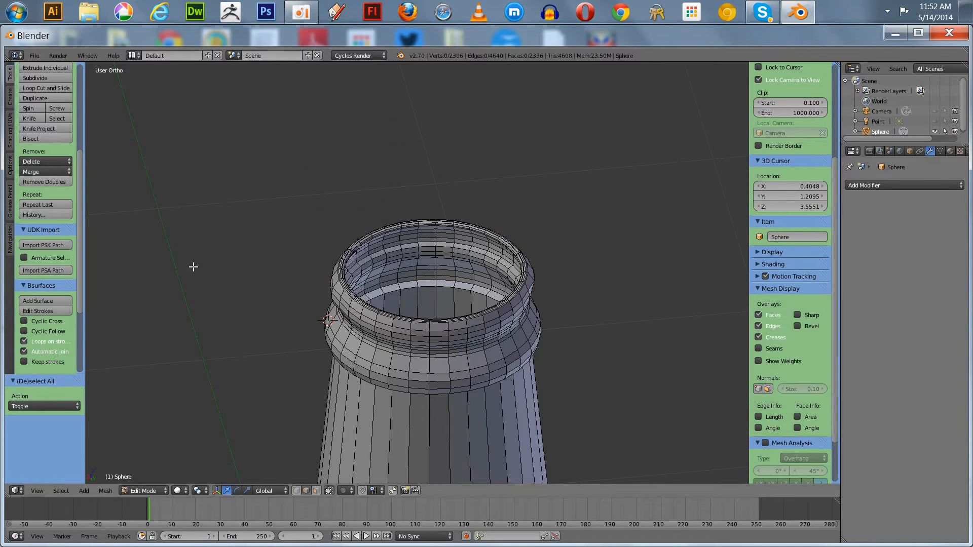
Check the whole bottle in camera and front views, return to Object Mode, and view it from above.
key("KP_0")
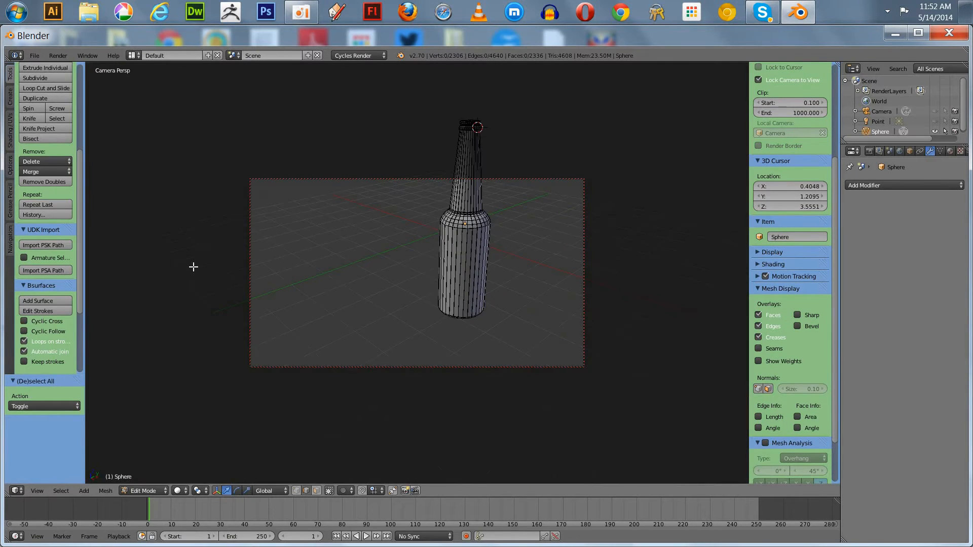
key("KP_1")
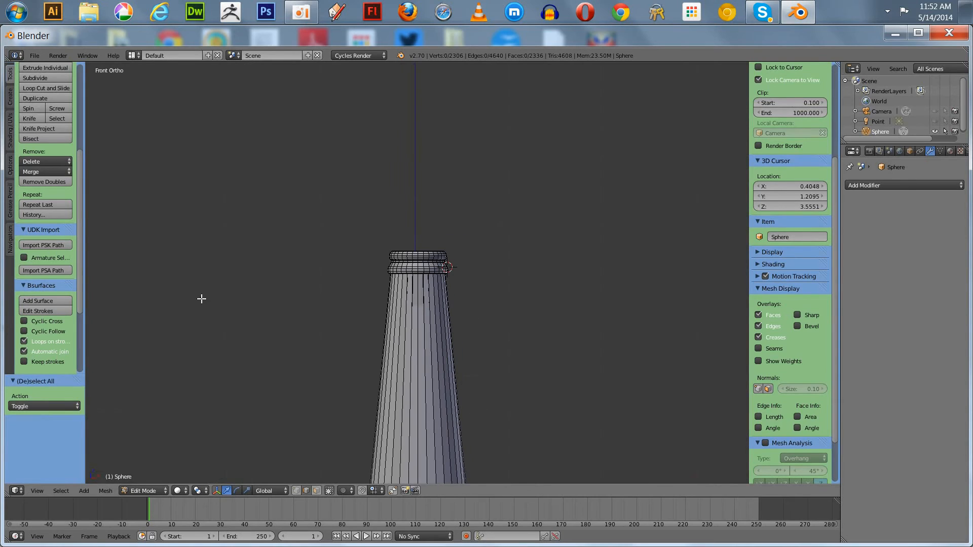
scroll(243, 137, "down", 7)
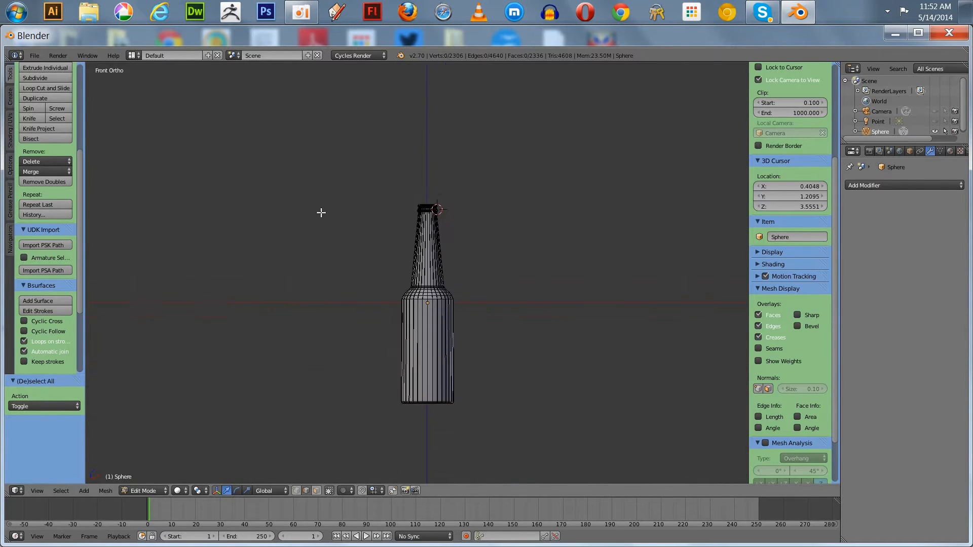
scroll(328, 205, "up", 4)
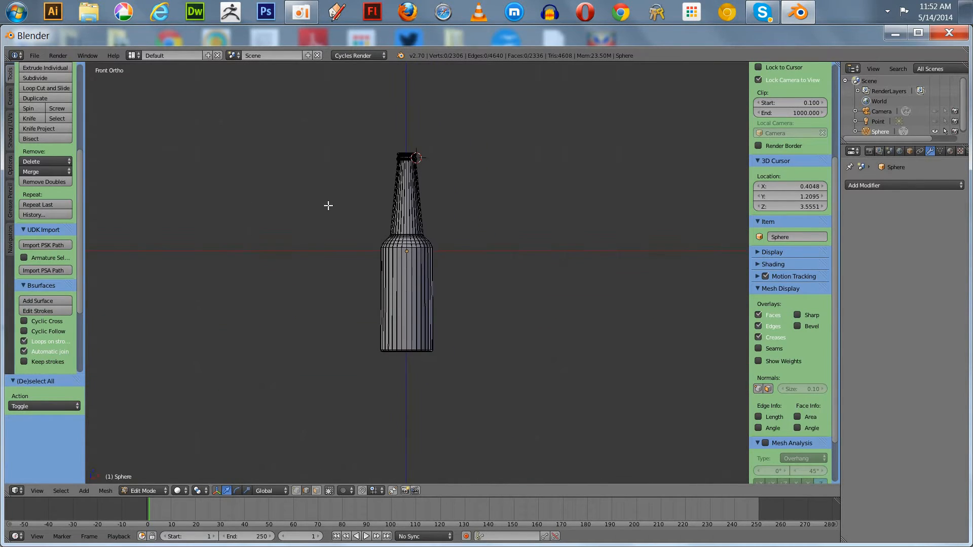
left_click(130, 492)
left_click(141, 468)
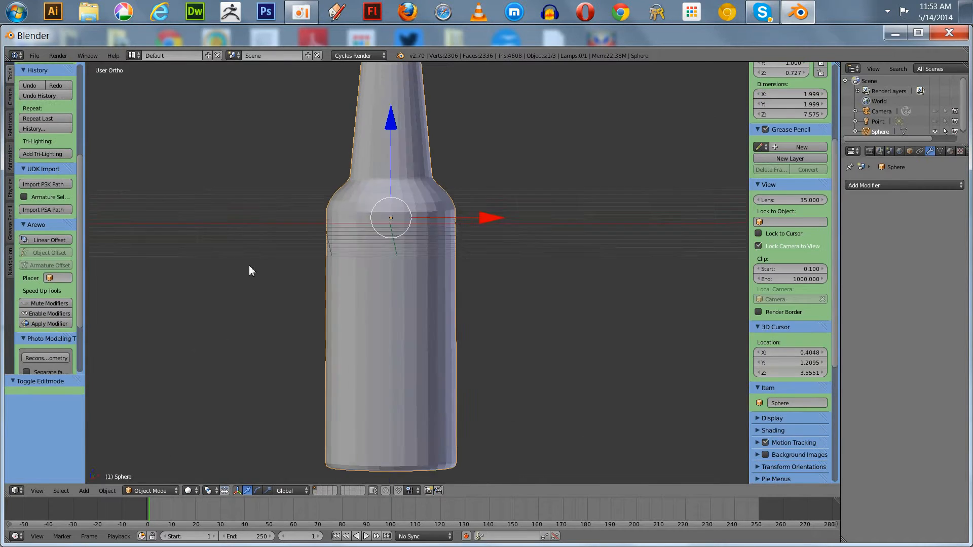
middle_click_drag(250, 270, 217, 336)
scroll(289, 319, "down", 2)
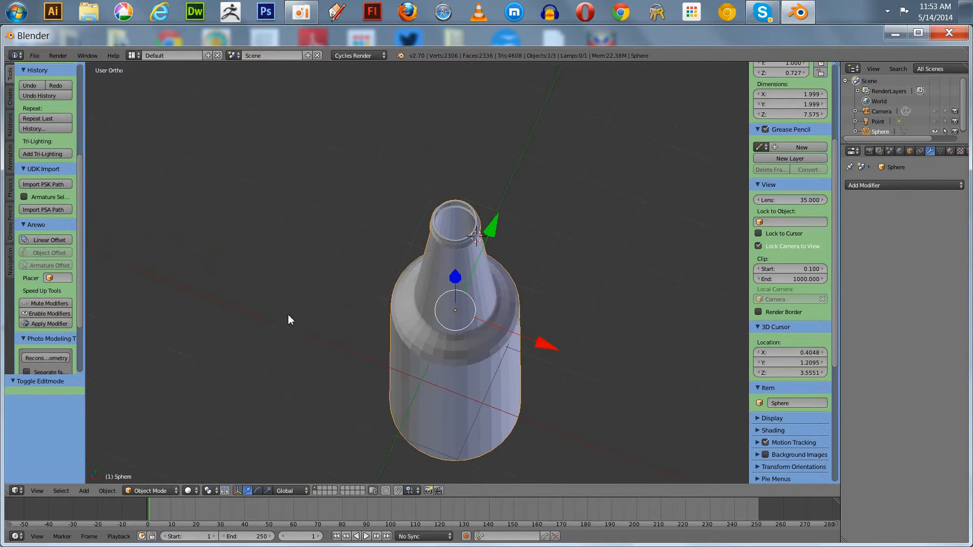
Examine the bottle's rounded rim and opening up close, and its neck and full body in front view.
scroll(288, 311, "up", 4)
middle_click_drag(285, 278, 256, 245)
scroll(255, 246, "up", 5)
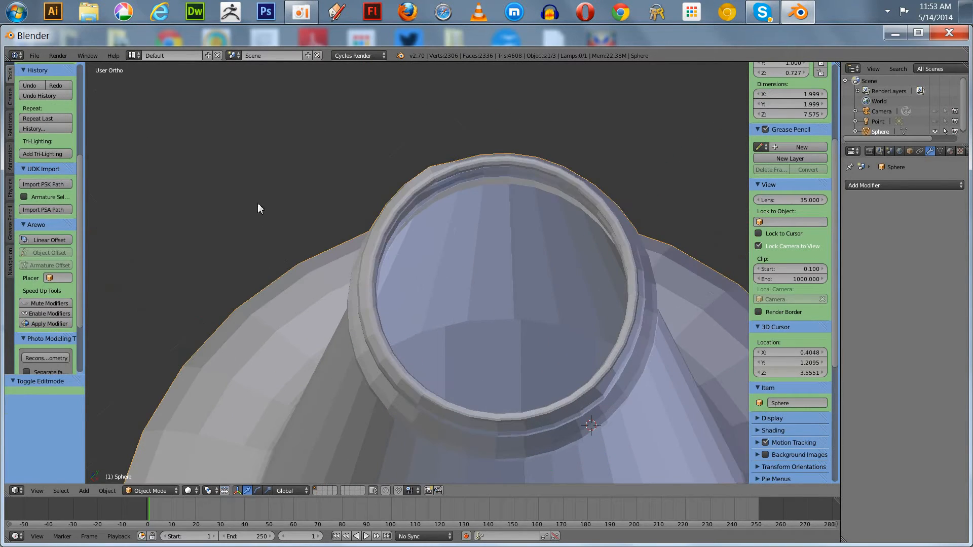
middle_click_drag(257, 208, 331, 201)
scroll(331, 200, "down", 5)
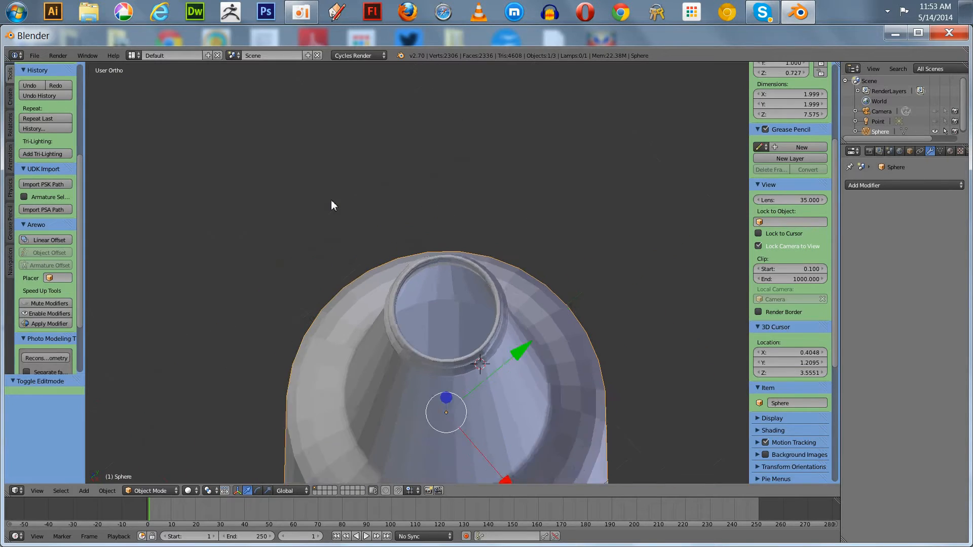
scroll(332, 205, "down", 2)
key("KP_1")
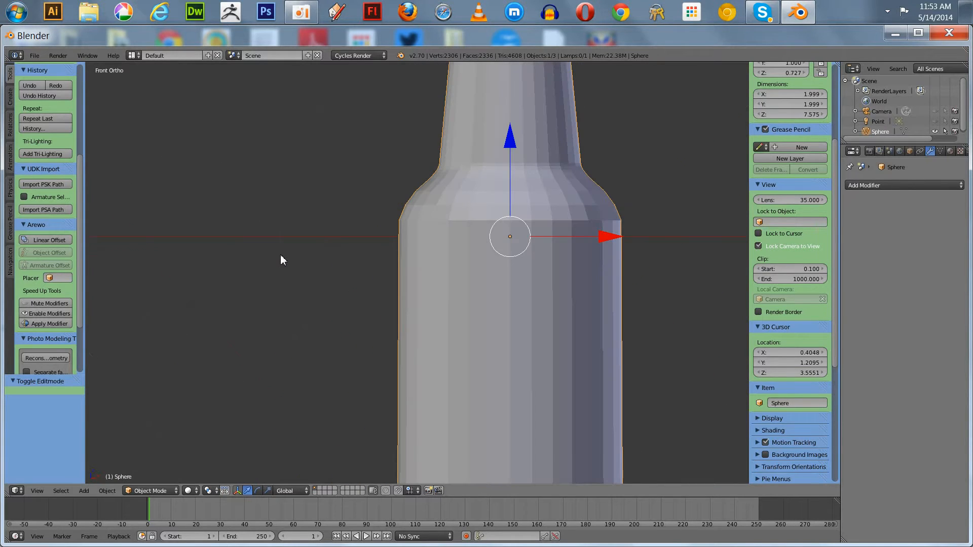
middle_click_drag(297, 184, 239, 360, "shift")
middle_click_drag(299, 254, 272, 375, "shift")
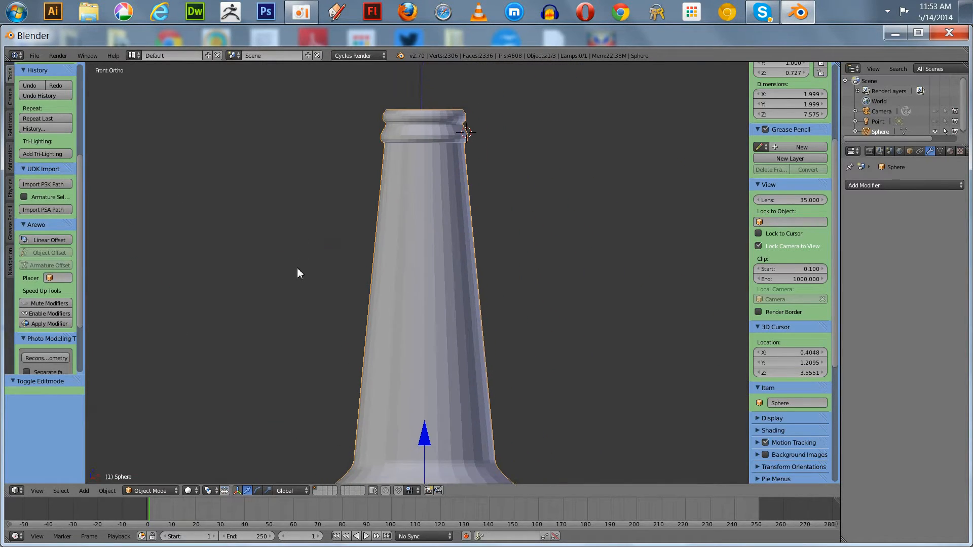
middle_click_drag(298, 272, 344, 314)
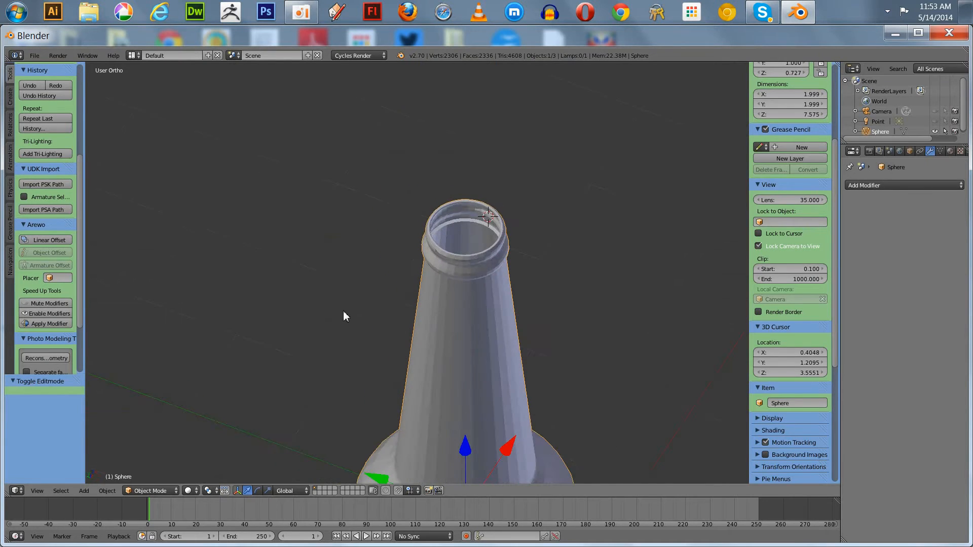
scroll(342, 311, "up", 5)
middle_click_drag(331, 280, 313, 293)
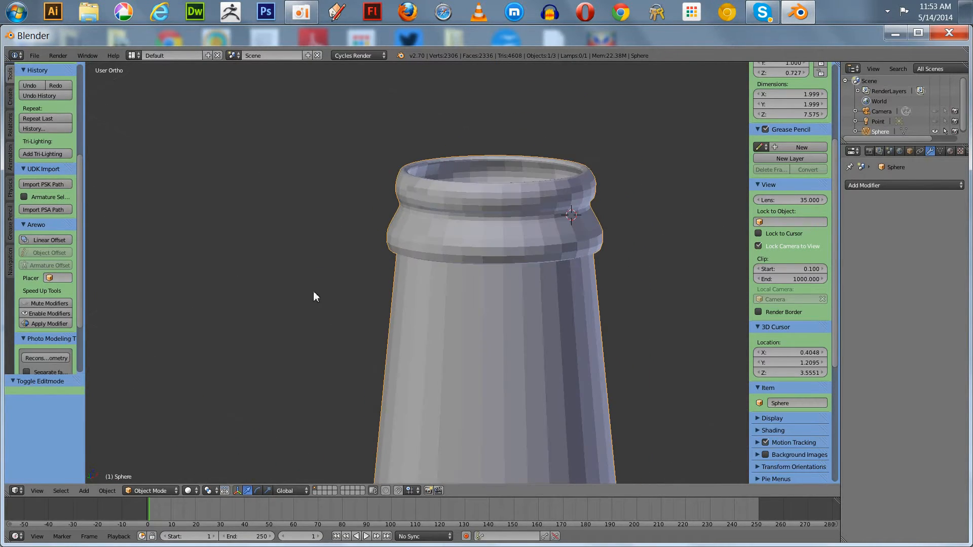
scroll(316, 297, "down", 5)
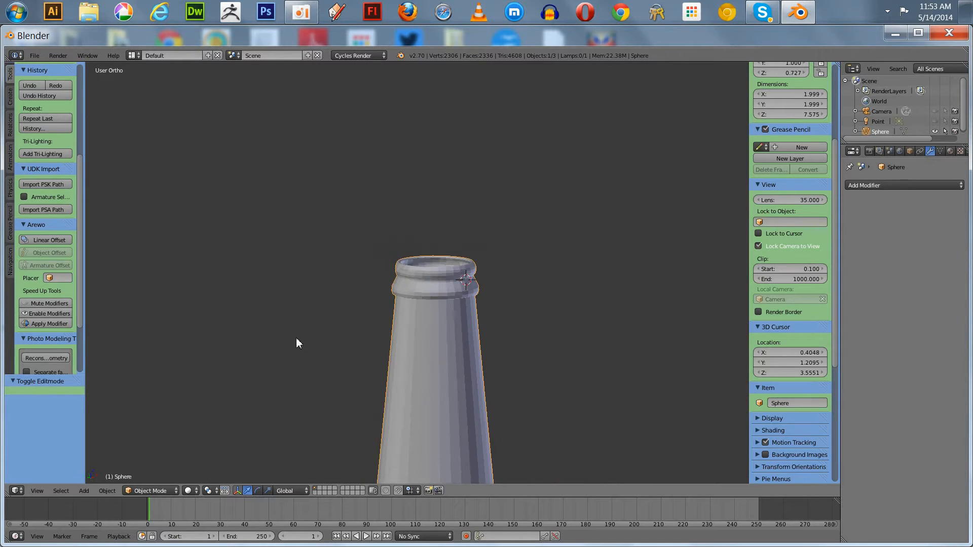
scroll(296, 337, "up", 3)
key("KP_1")
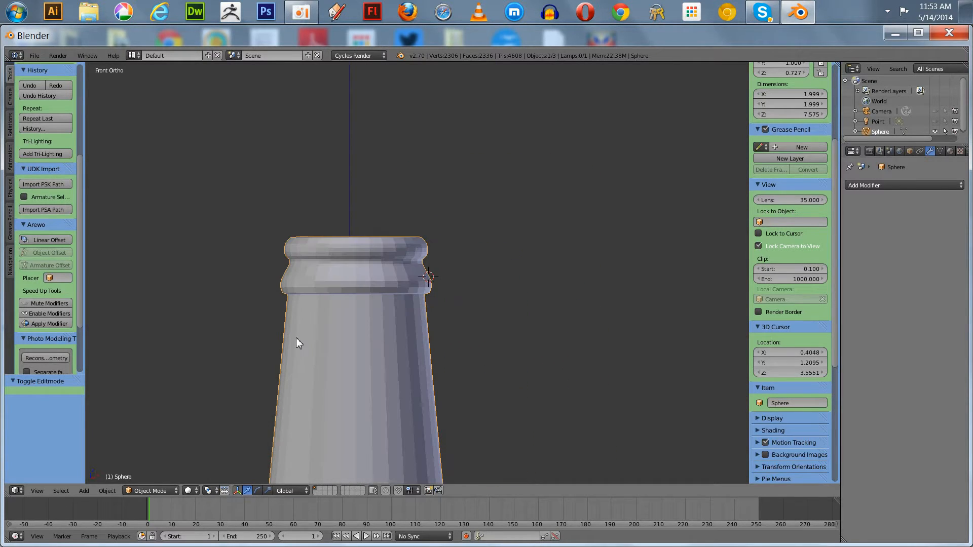
middle_click_drag(296, 337, 327, 112, "shift")
scroll(309, 166, "down", 4)
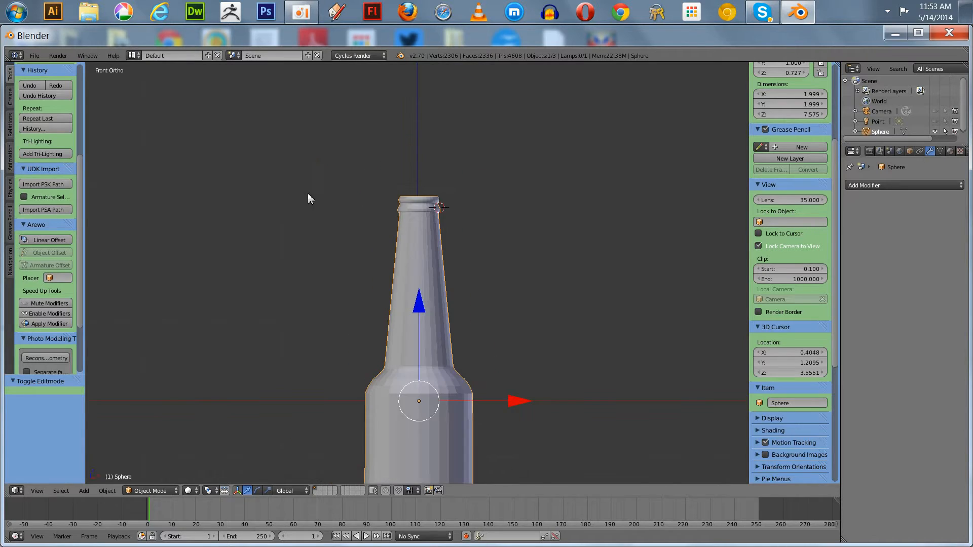
middle_click_drag(308, 198, 320, 92, "shift")
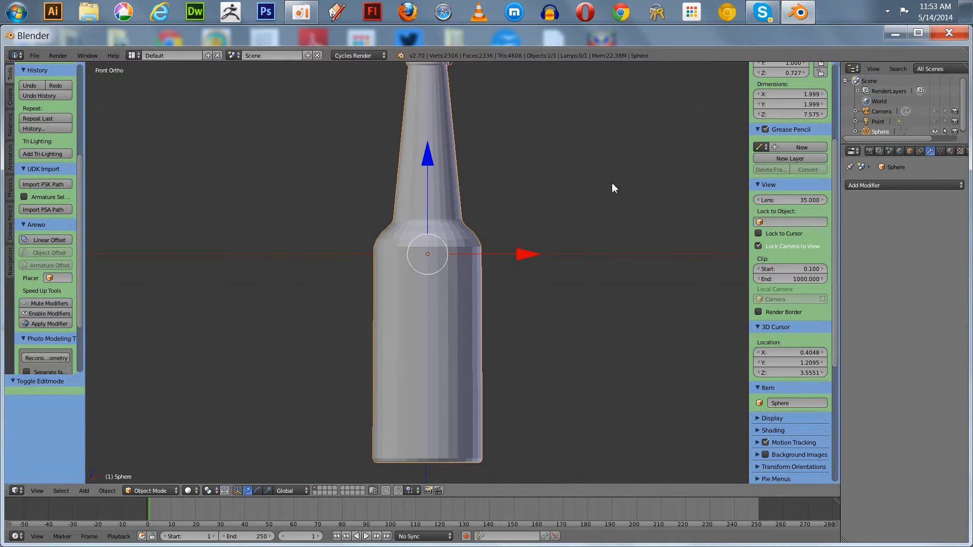
scroll(570, 250, "down", 3)
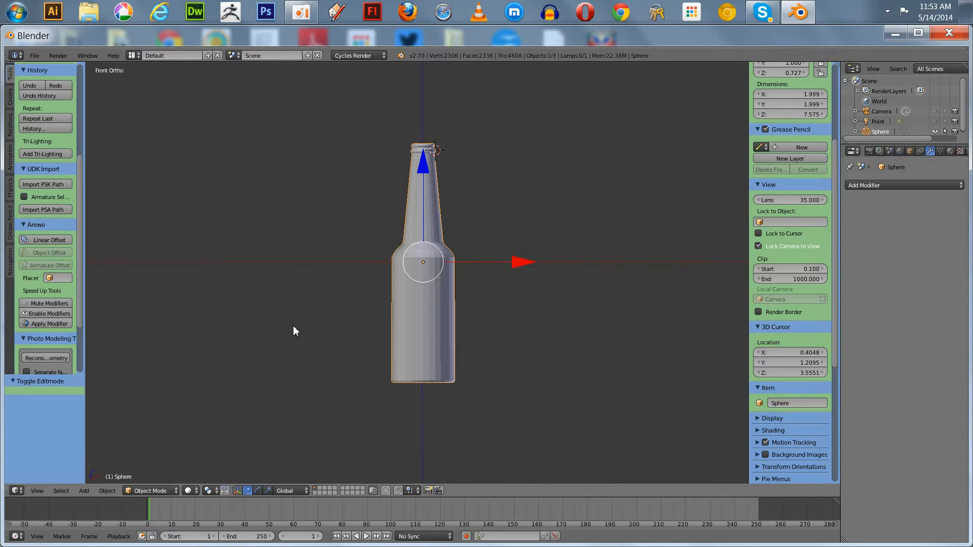
Place the 3D cursor just below the centre of the bottle's base and add a plane mesh there.
mouse_move(294, 326)
middle_mouse_down("shift")
mouse_move(313, 324)
mouse_move(300, 311)
middle_mouse_up("shift")
scroll(300, 309, "down", 2)
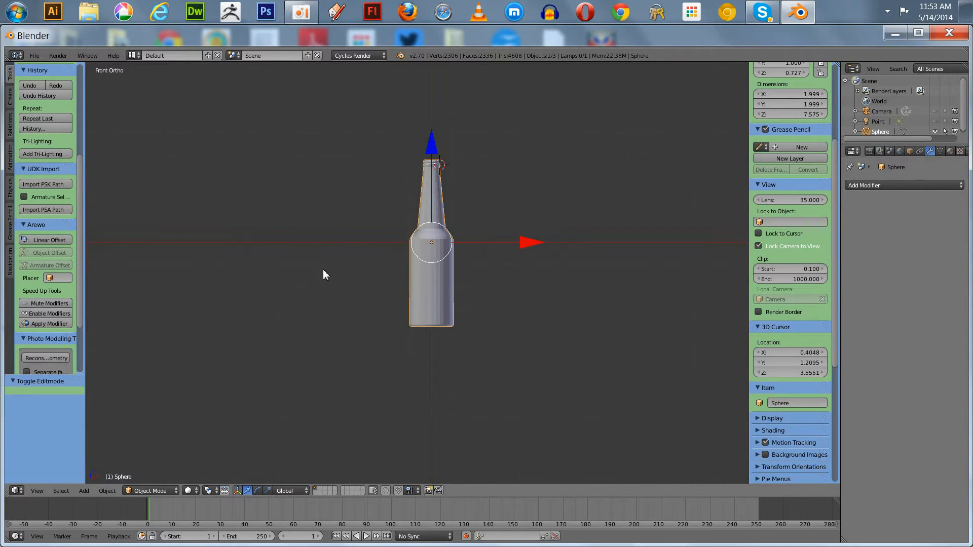
left_click(432, 335)
key("shift+a")
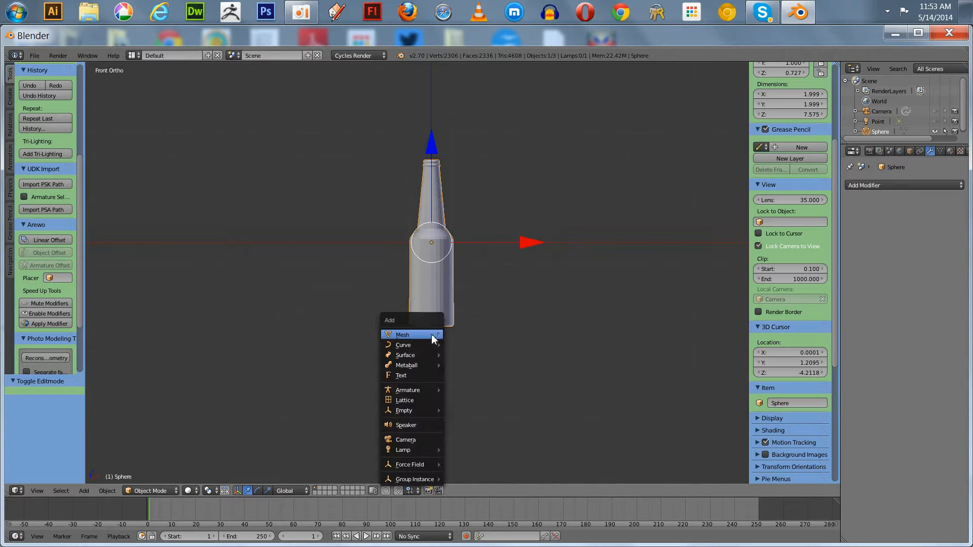
mouse_move(431, 332)
left_click(470, 332)
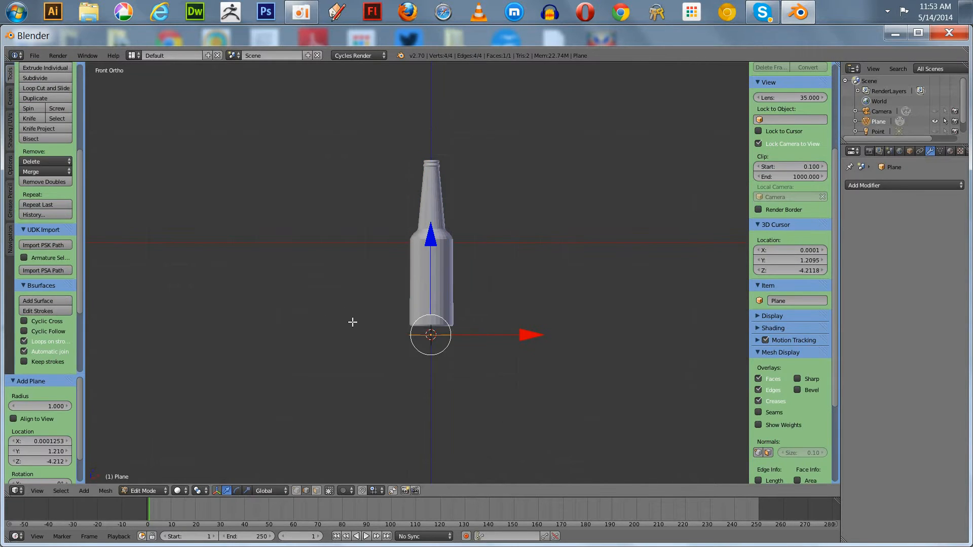
Scale the plane up in Edit Mode to about 27.2 units per side as a floor, and return to Object Mode.
key("s")
left_click(178, 269)
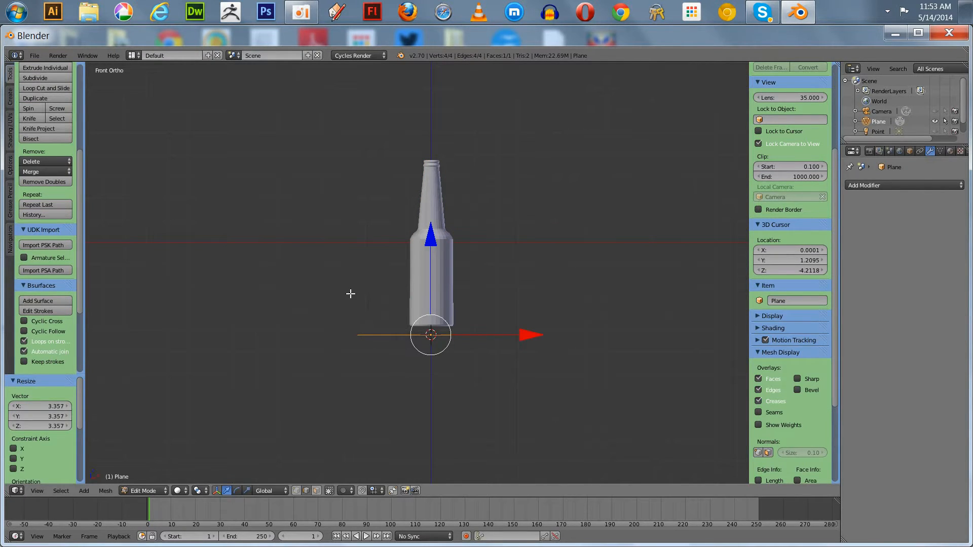
key("s")
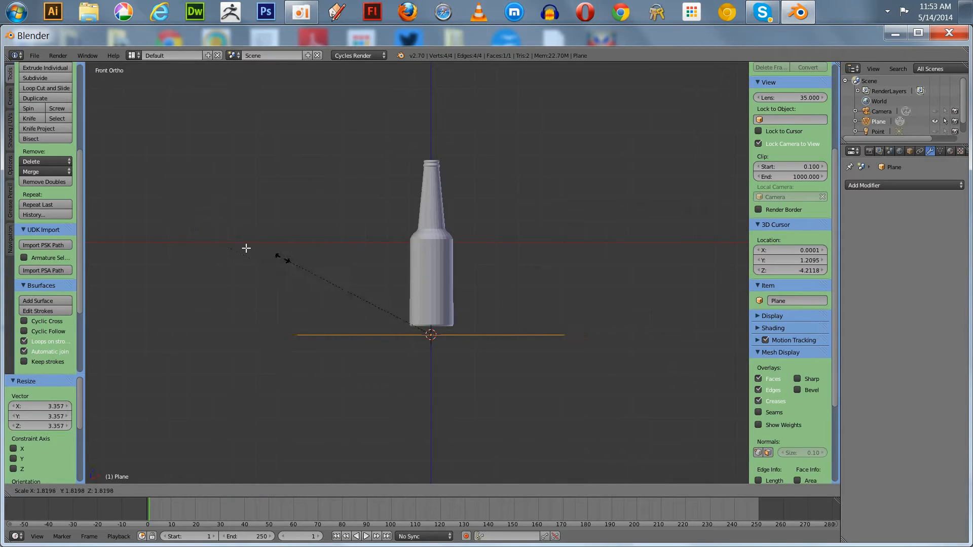
left_click(275, 250)
key("s")
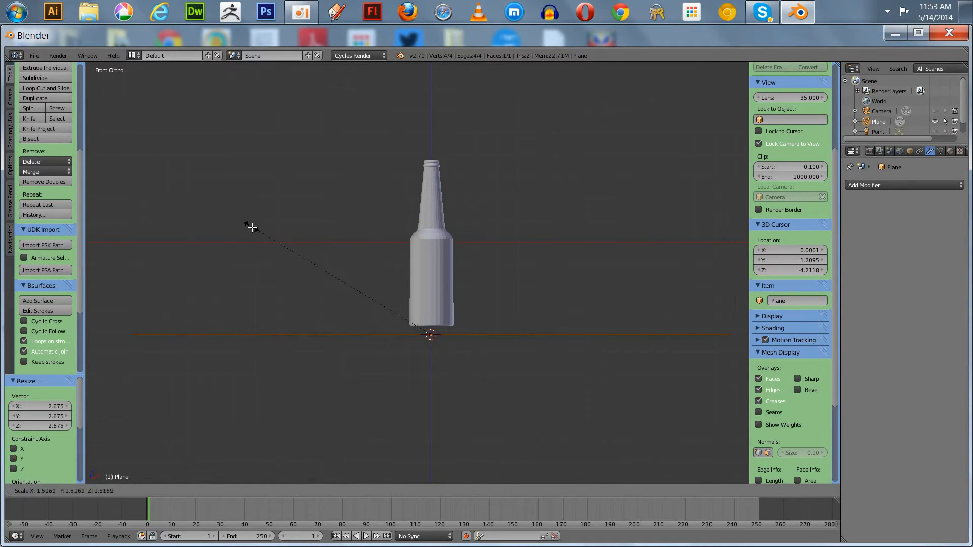
left_click(253, 229)
key("Tab")
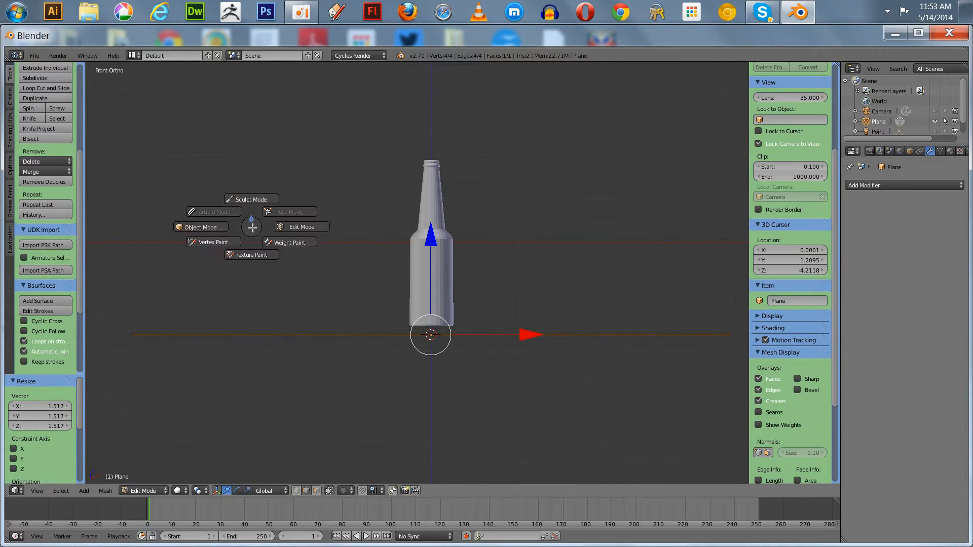
left_click(199, 226)
Raise the floor plane about 0.353 along Z so that it meets the bottle's base.
scroll(430, 238, "up", 2)
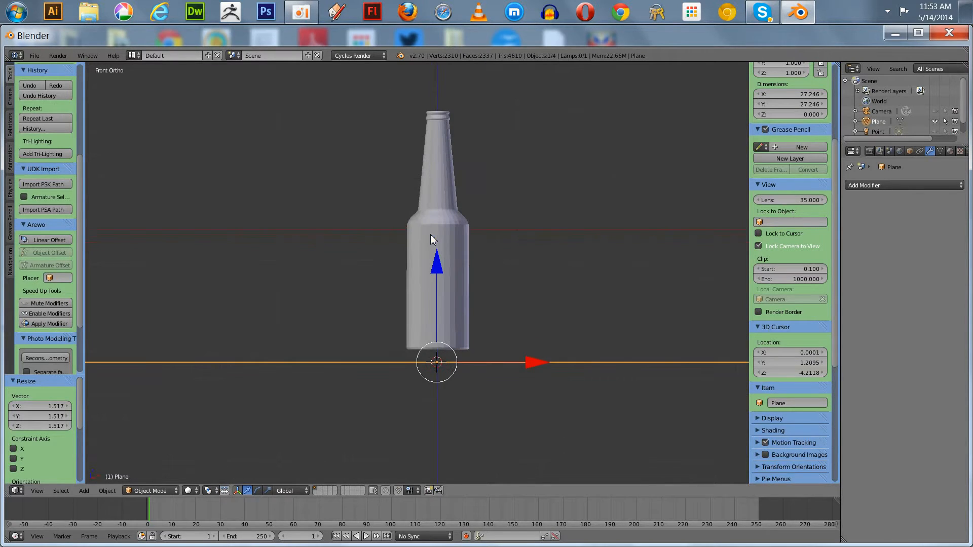
left_click_drag(441, 268, 437, 251)
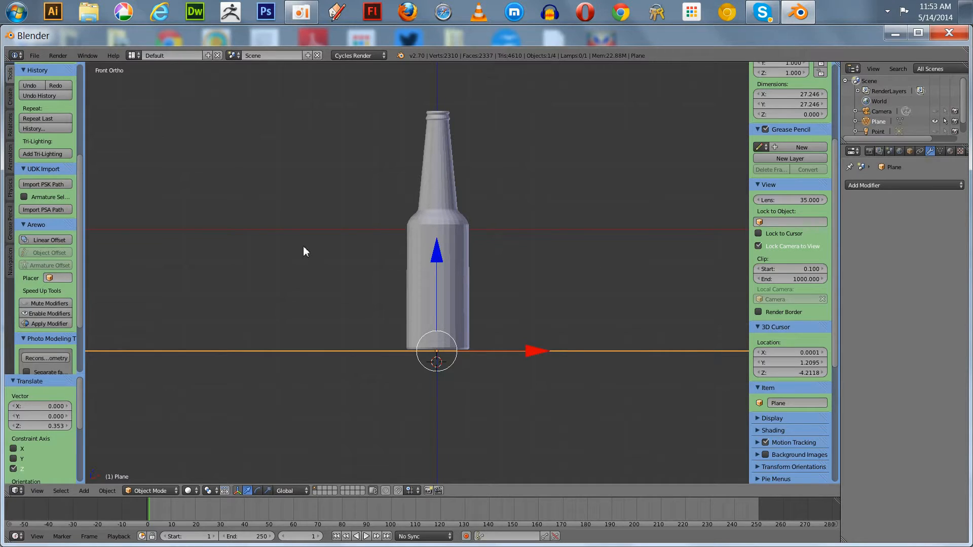
middle_click_drag(303, 251, 300, 256)
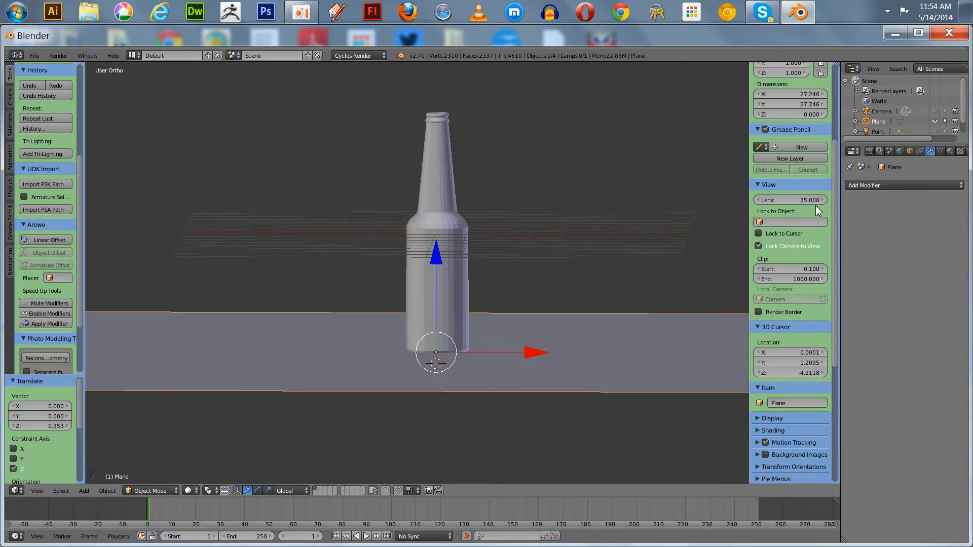
Give the floor plane a new Diffuse BSDF material with a Checker Texture as its color and a scale of 30.
left_click(951, 152)
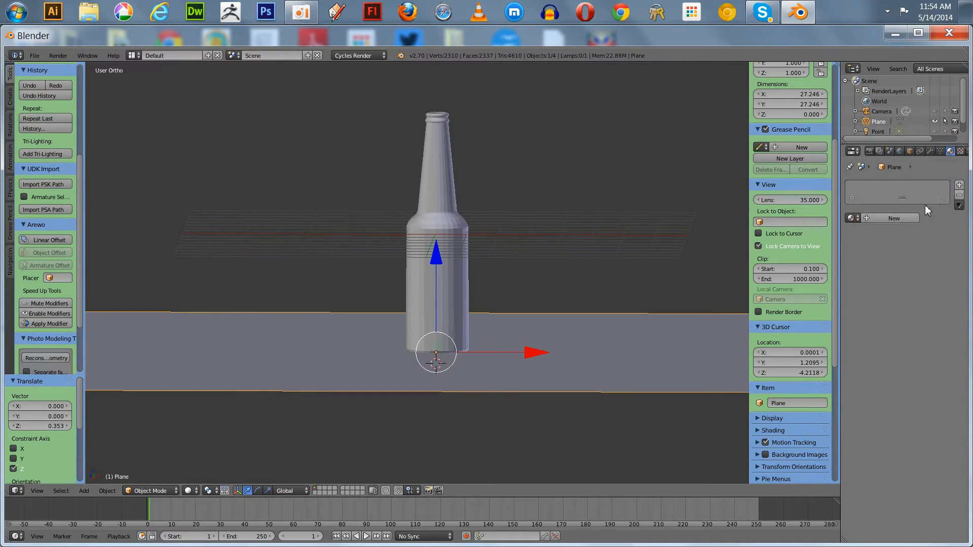
left_click(897, 218)
left_click(959, 292)
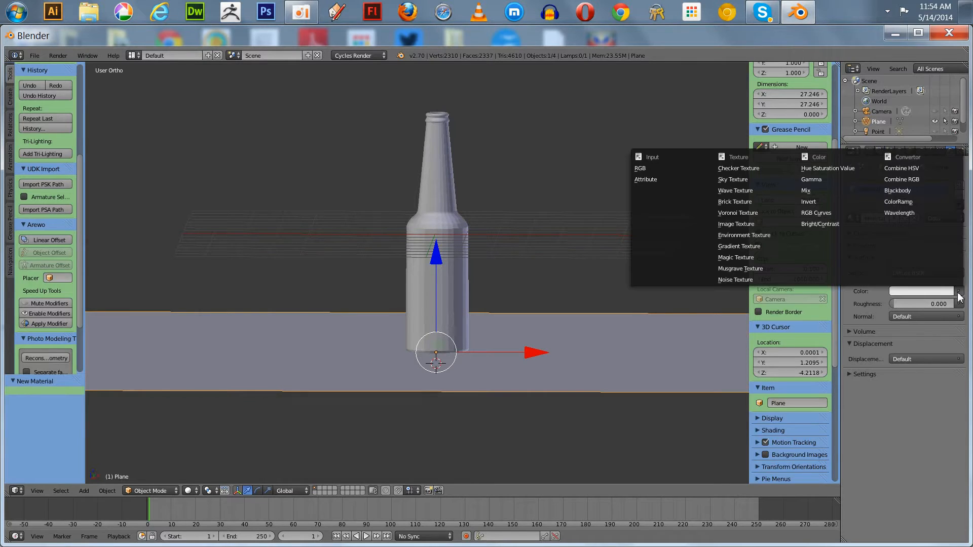
left_click(728, 168)
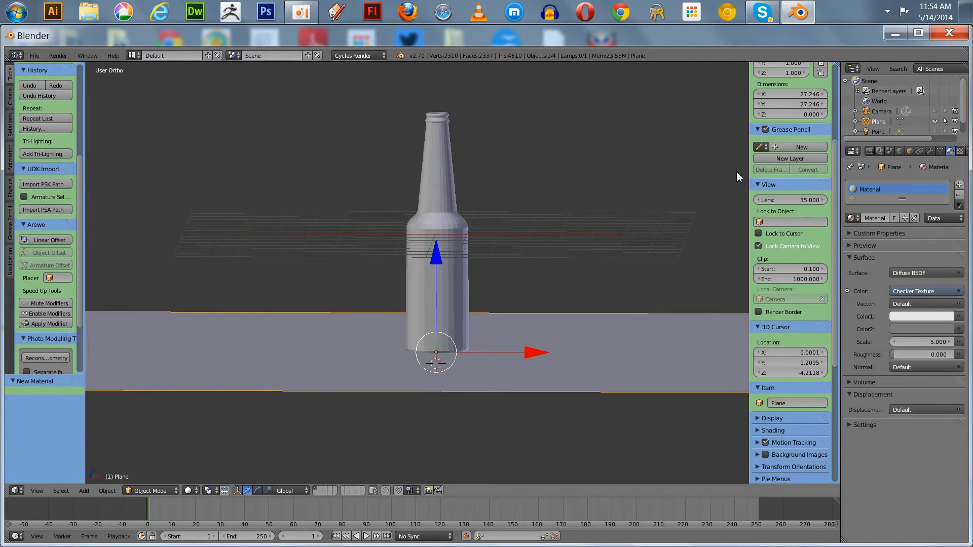
left_click(920, 338)
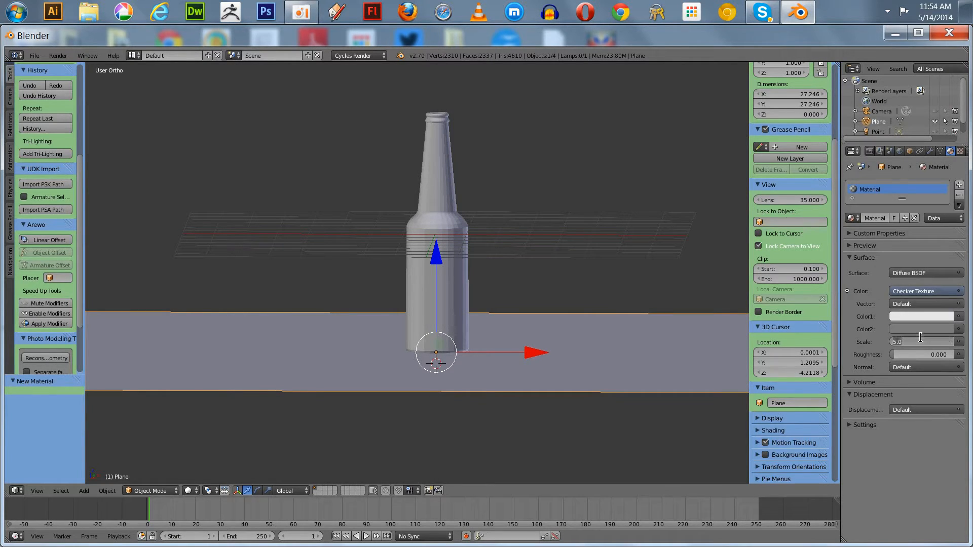
type("30")
Duplicate the floor plane in place and rotate the copy 90° about the X axis.
scroll(649, 303, "down", 2)
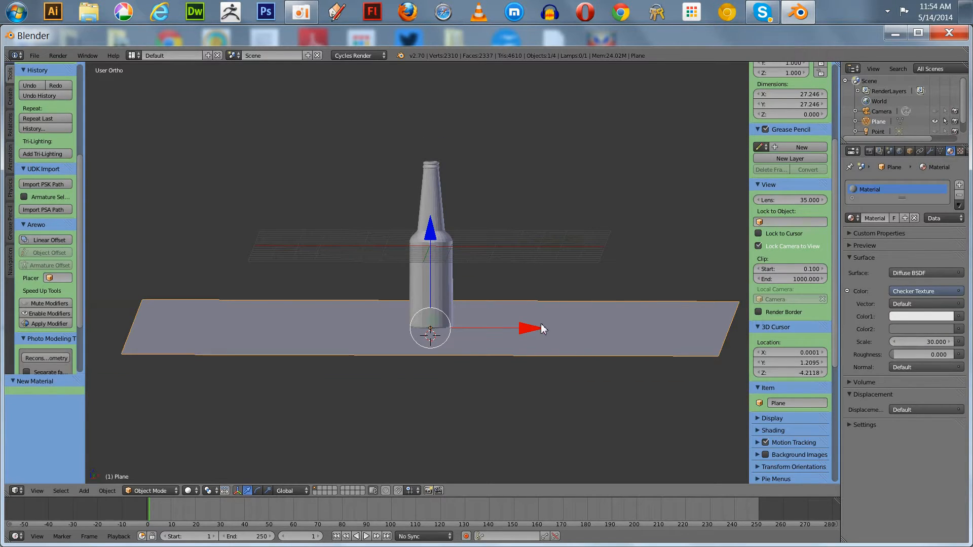
key("KP_1")
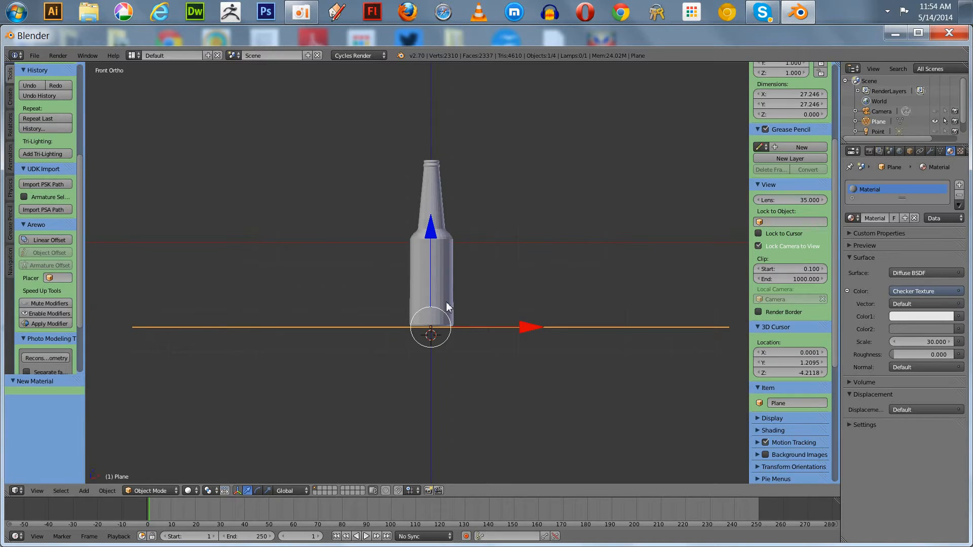
key("shift+d")
key("Escape")
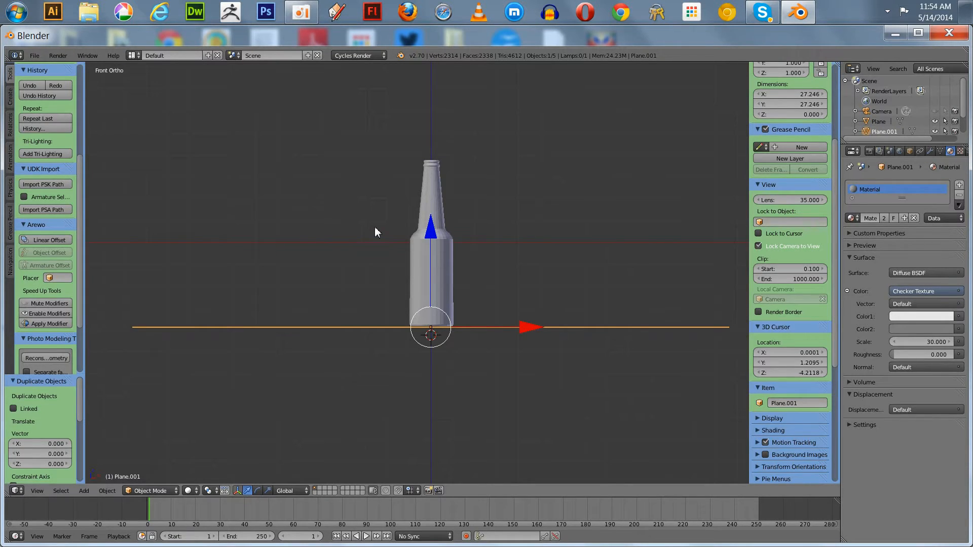
key("r")
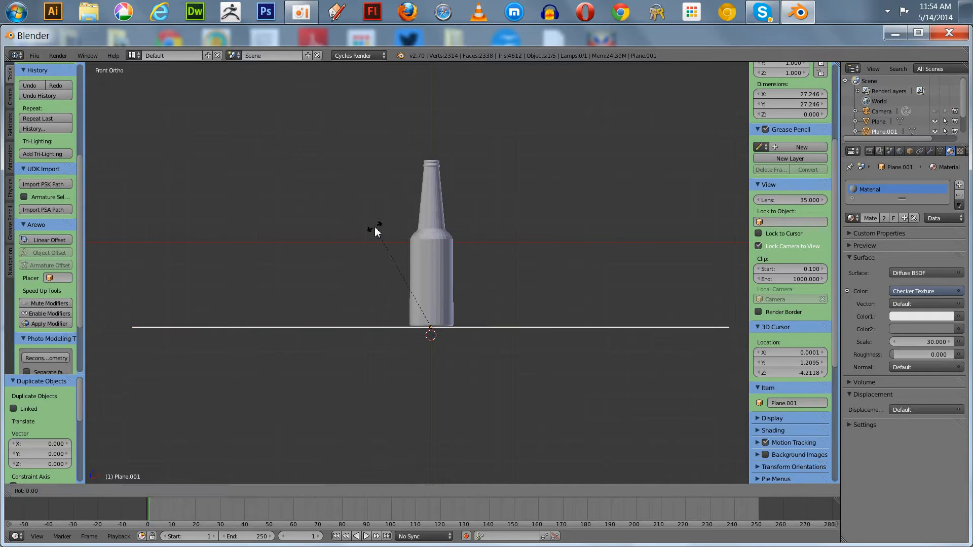
key("x")
key("9")
key("0")
key("Return")
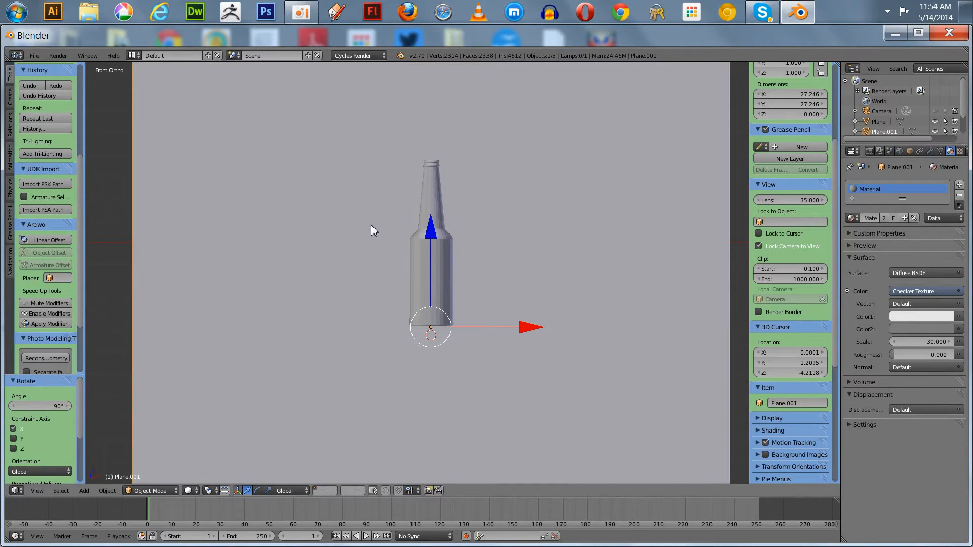
Move the upright plane about 12.858 along Y and 13.478 along Z to form a back wall on the floor's edge.
middle_click_drag(340, 209, 388, 265)
scroll(388, 266, "down", 3)
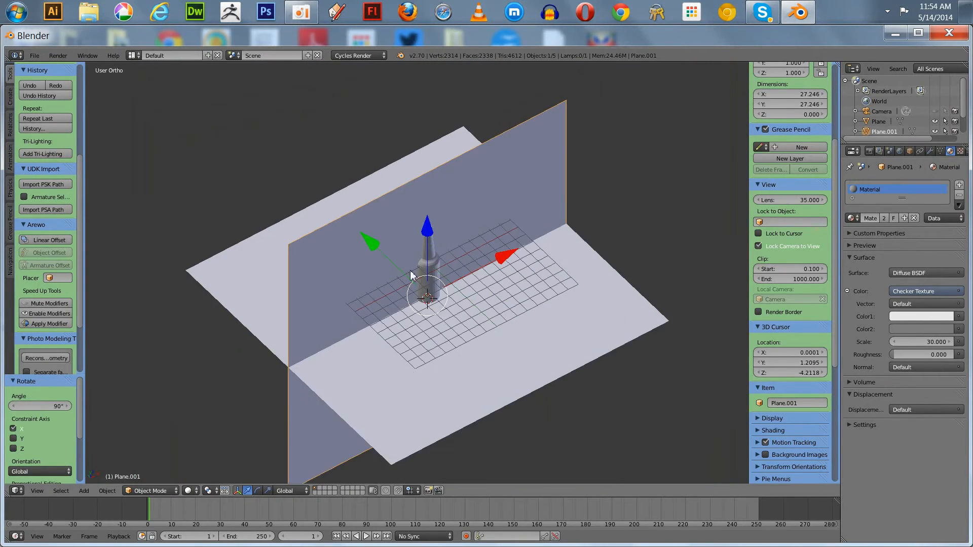
key("g")
key("y")
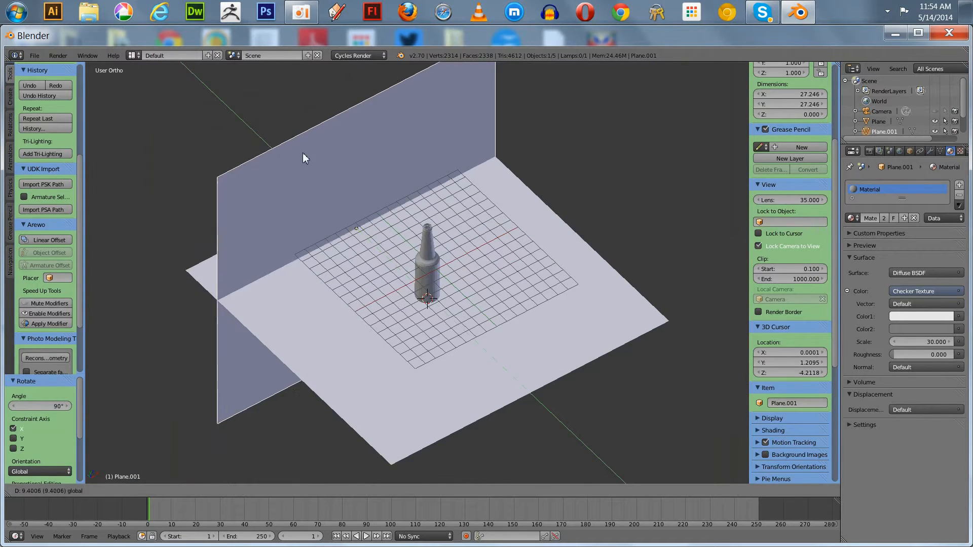
left_click(287, 139)
scroll(324, 153, "down", 4)
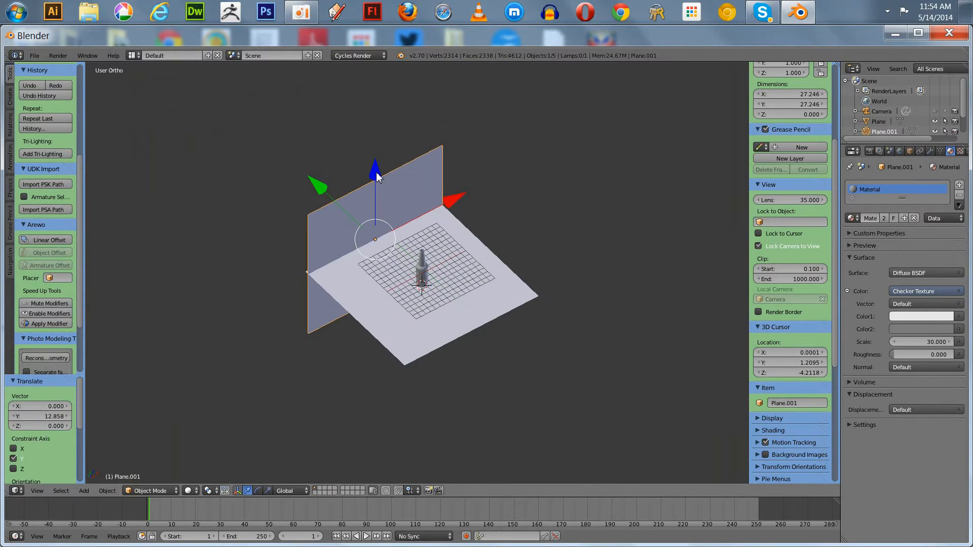
left_click_drag(376, 175, 375, 119)
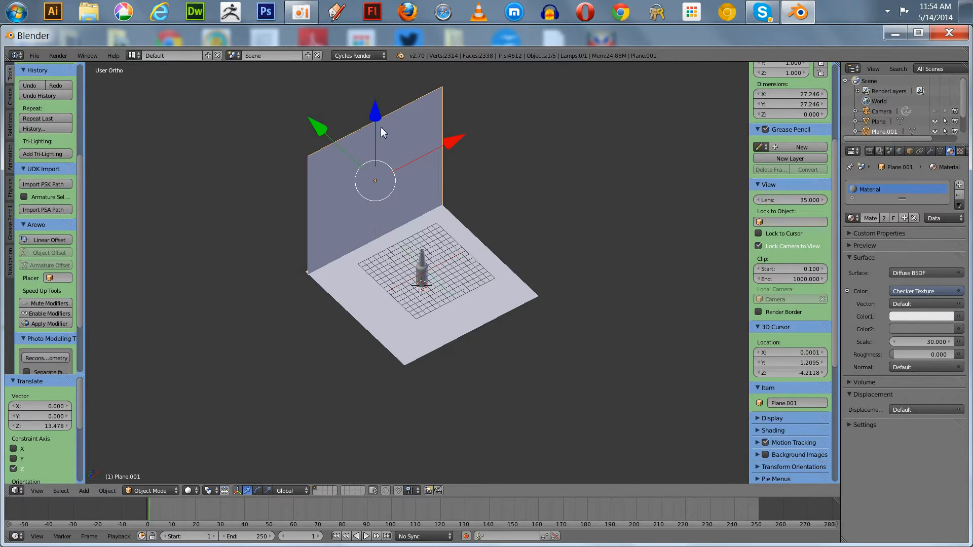
Select the bottle and move it about 3.825 along Y toward the back wall.
right_click(422, 263)
mouse_move(376, 221)
left_mouse_down()
mouse_move(354, 201)
mouse_move(371, 217)
left_mouse_up()
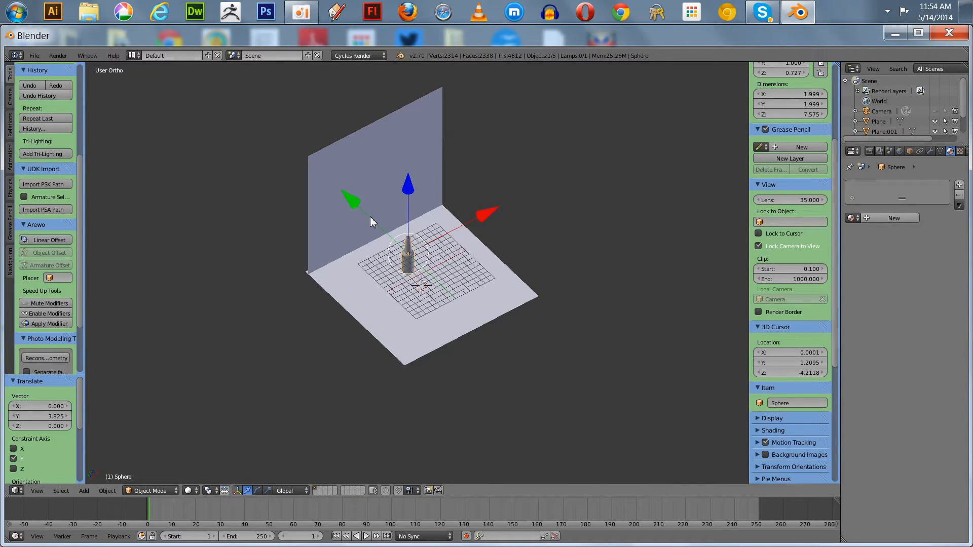
Scale the bottle up by a factor of about 1.718 and raise it about 3.951 along Z.
key("s")
left_click(346, 188)
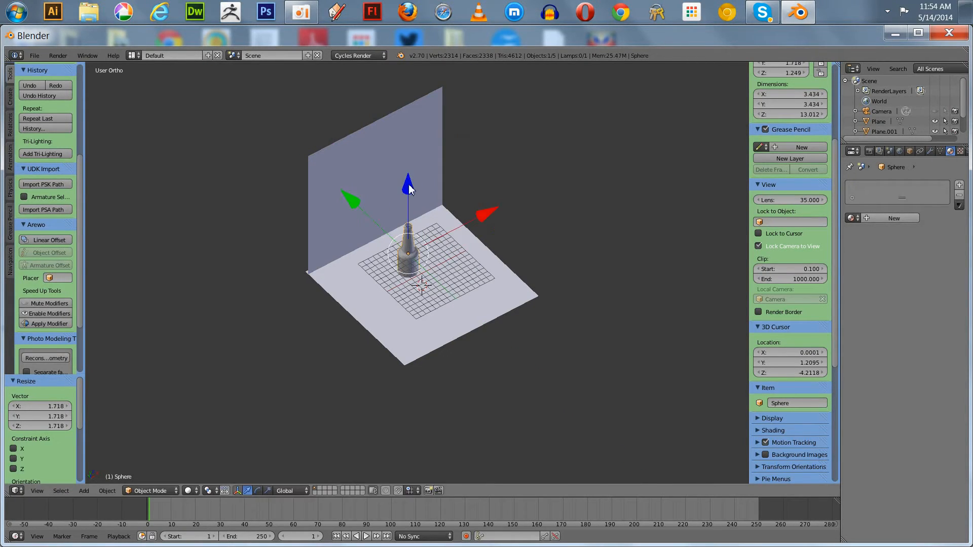
left_click_drag(408, 188, 410, 166)
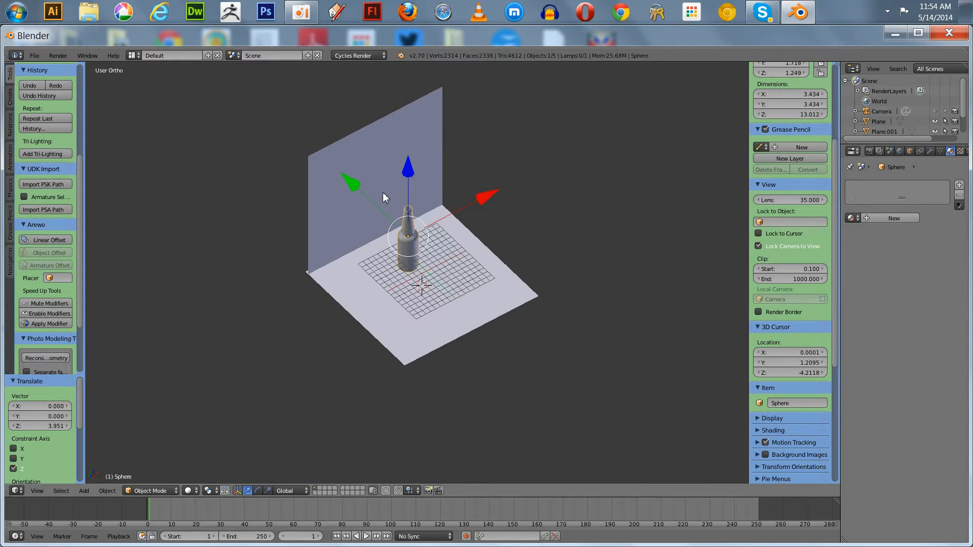
From the front view, lower the bottle about 1.298 along Z so its base rests on the floor.
key("KP_1")
scroll(349, 215, "up", 5)
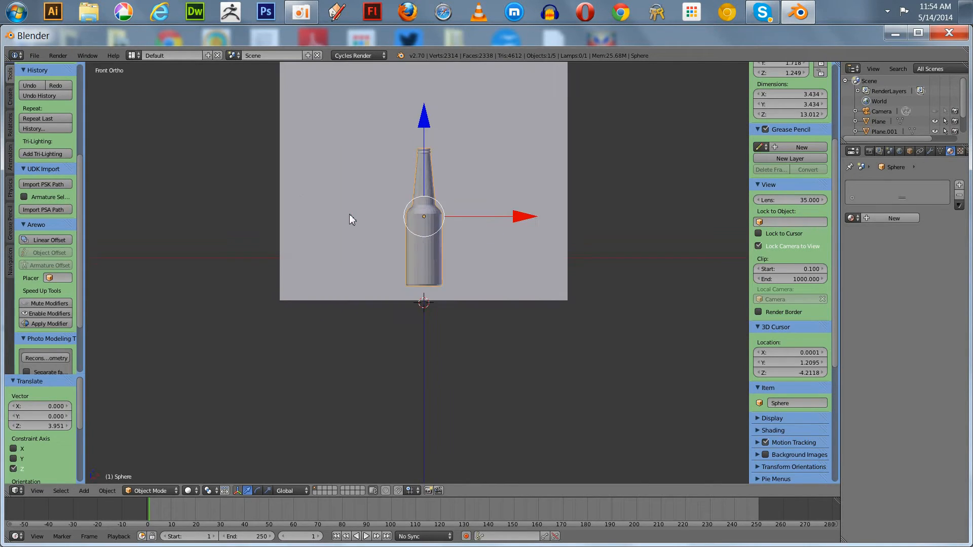
left_click_drag(427, 107, 415, 117)
scroll(351, 141, "down", 5)
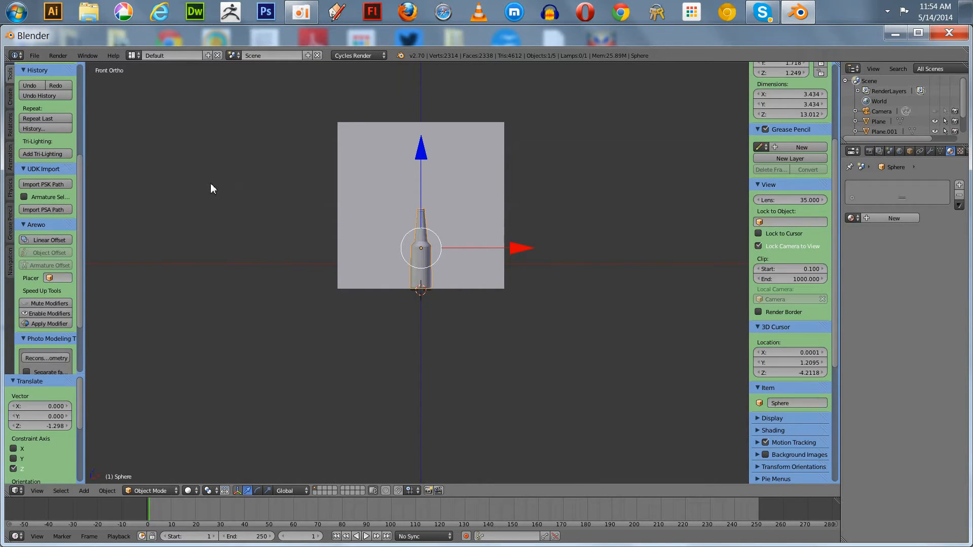
middle_click_drag(255, 210, 254, 231)
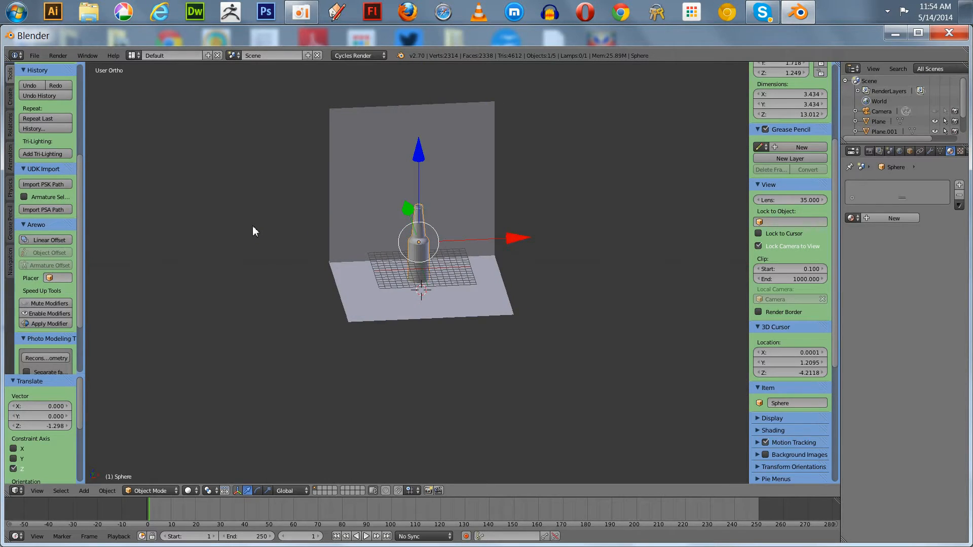
Add a Plain Axes empty at the 3D cursor and raise it about 7.558 along Z to the bottle's shoulder.
key("KP_1")
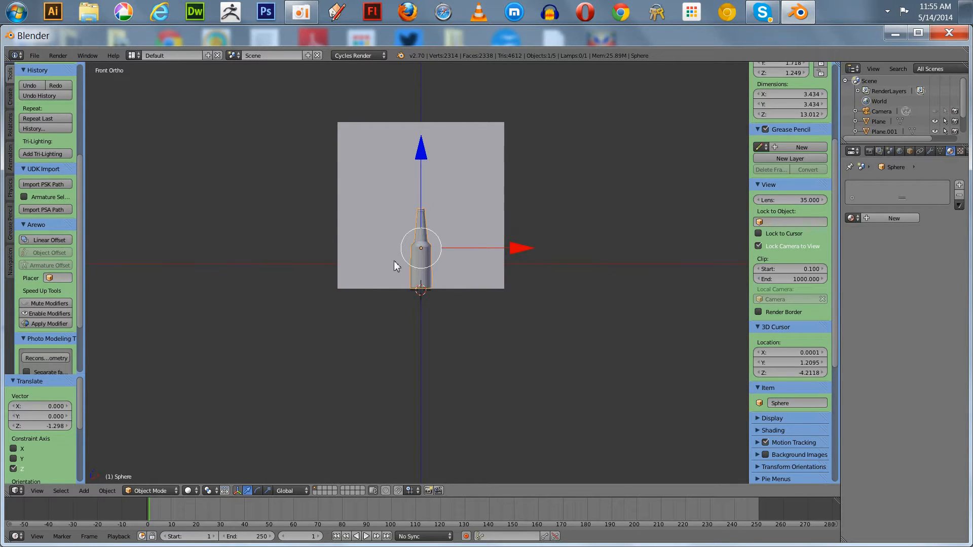
key("shift+a")
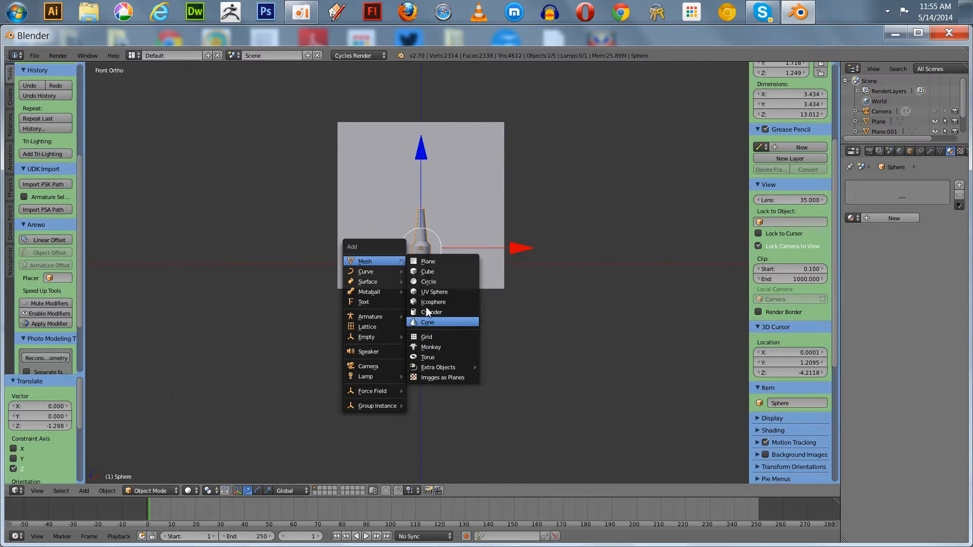
mouse_move(364, 336)
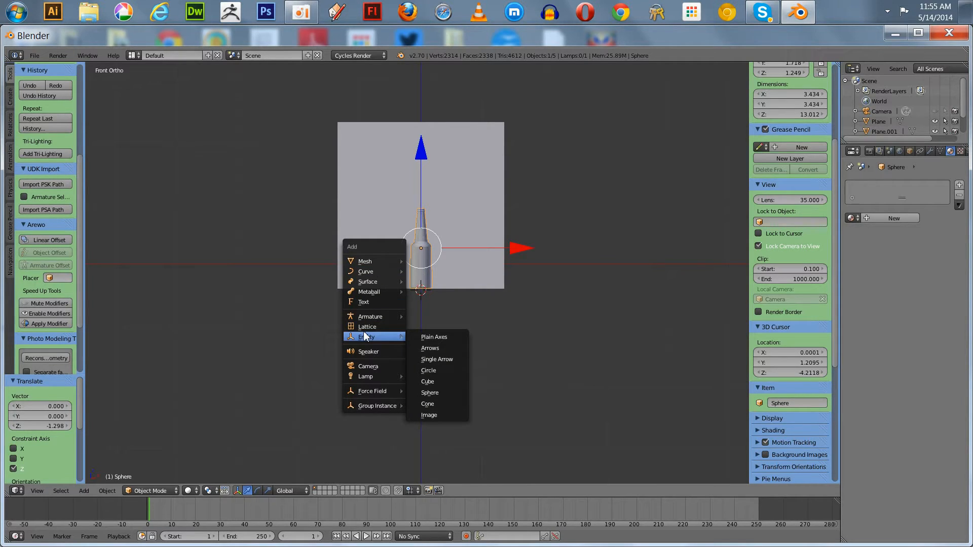
left_click(429, 337)
scroll(374, 310, "up", 5)
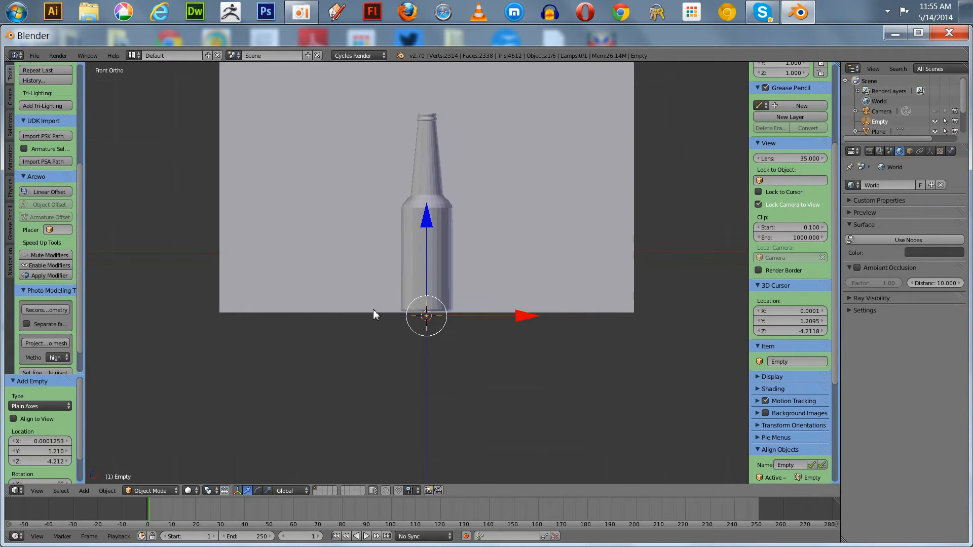
left_click_drag(430, 212, 430, 99)
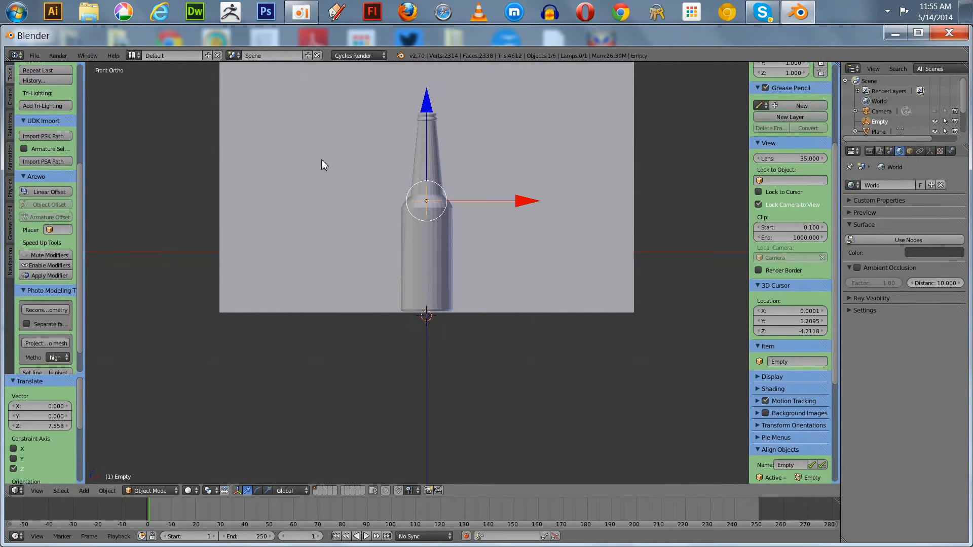
middle_click_drag(321, 159, 321, 181)
scroll(323, 182, "down", 6)
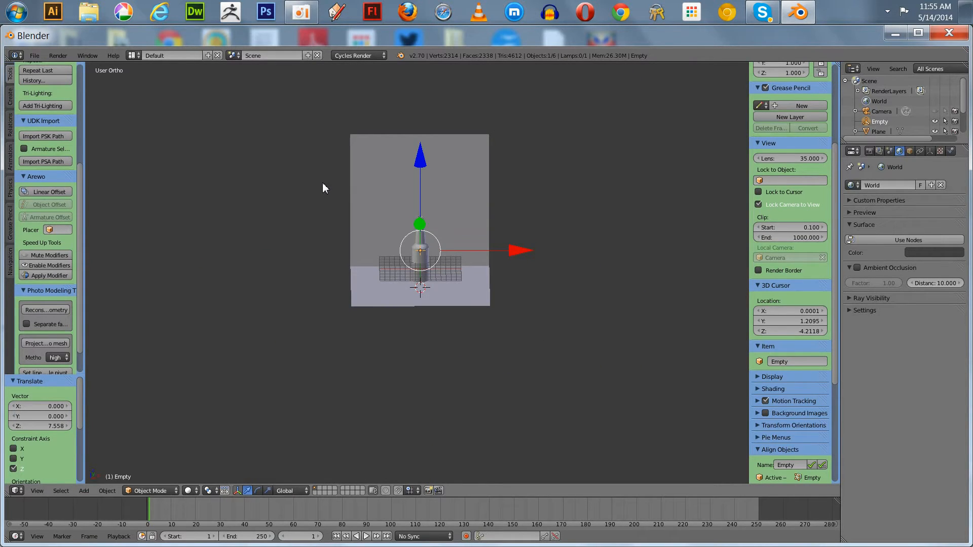
Make the hidden Point lamp visible again in the scene.
key("KP_1")
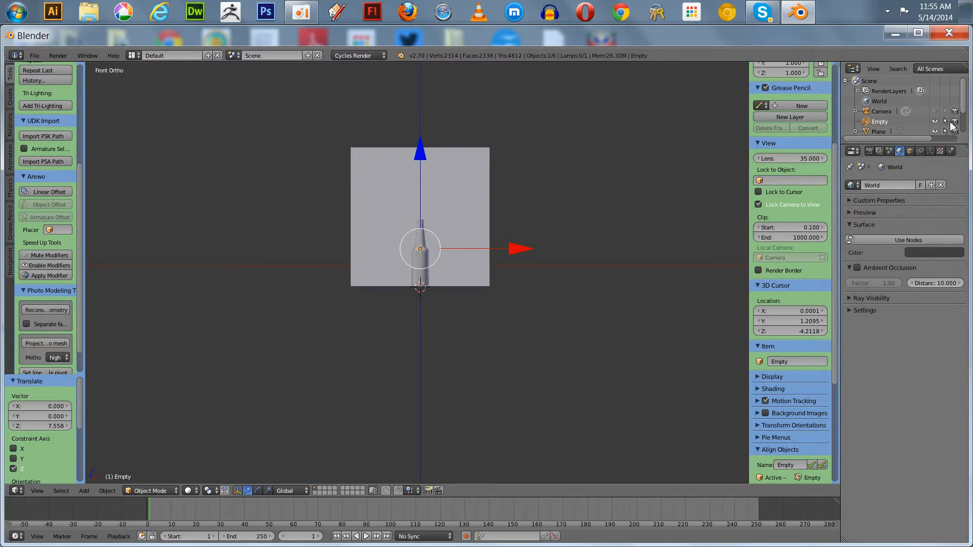
scroll(948, 124, "down", 3)
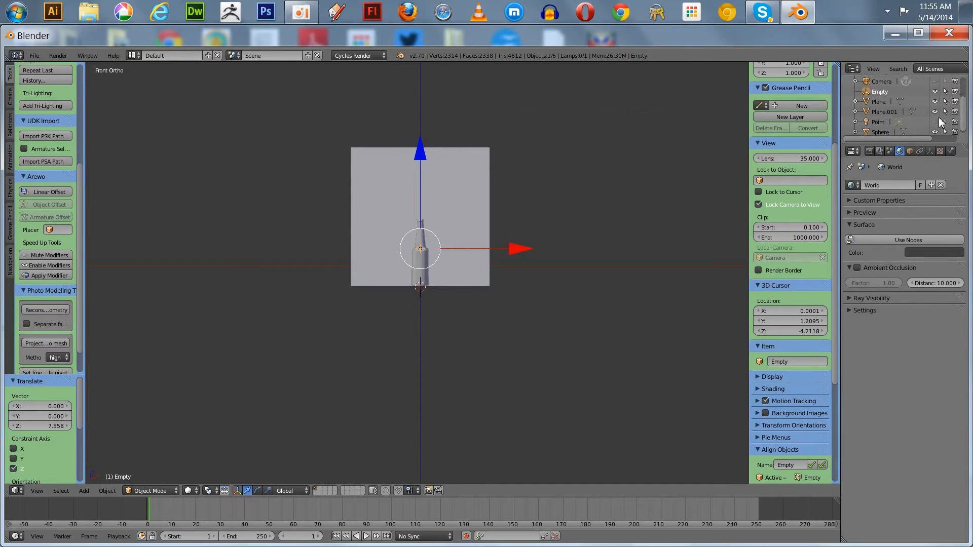
left_click(936, 122)
scroll(600, 182, "down", 3)
scroll(600, 182, "up", 3)
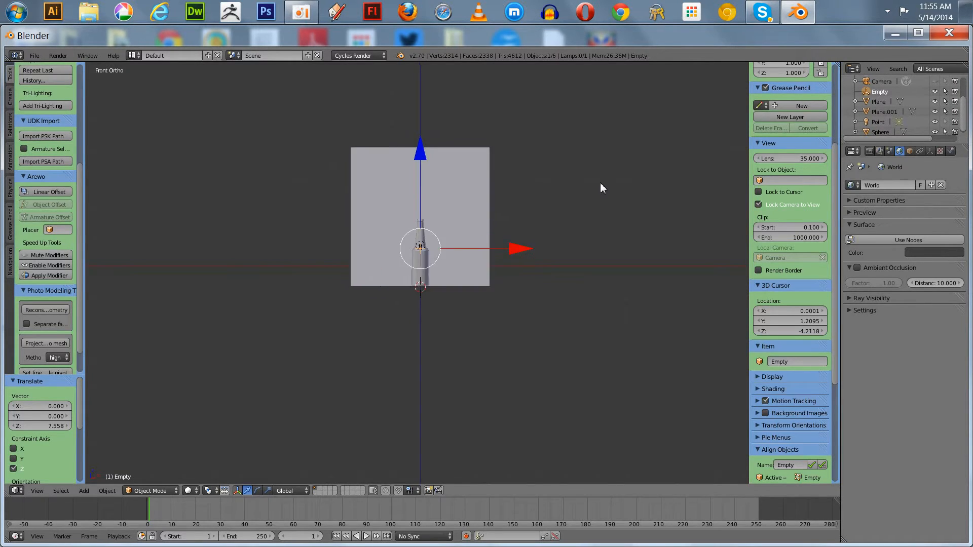
Try to select the Point lamp inside the bottle directly in the viewport.
scroll(601, 183, "up", 5)
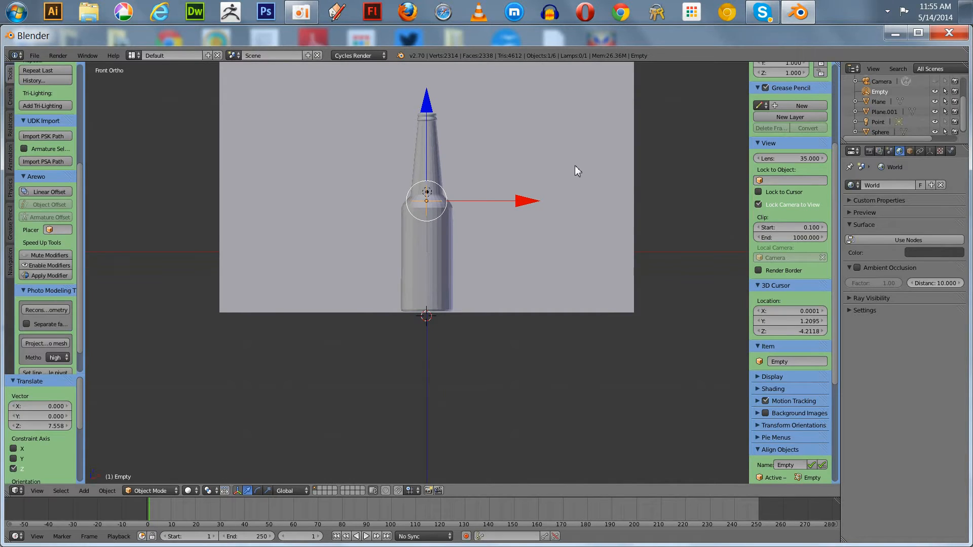
middle_click_drag(575, 165, 596, 224, "shift")
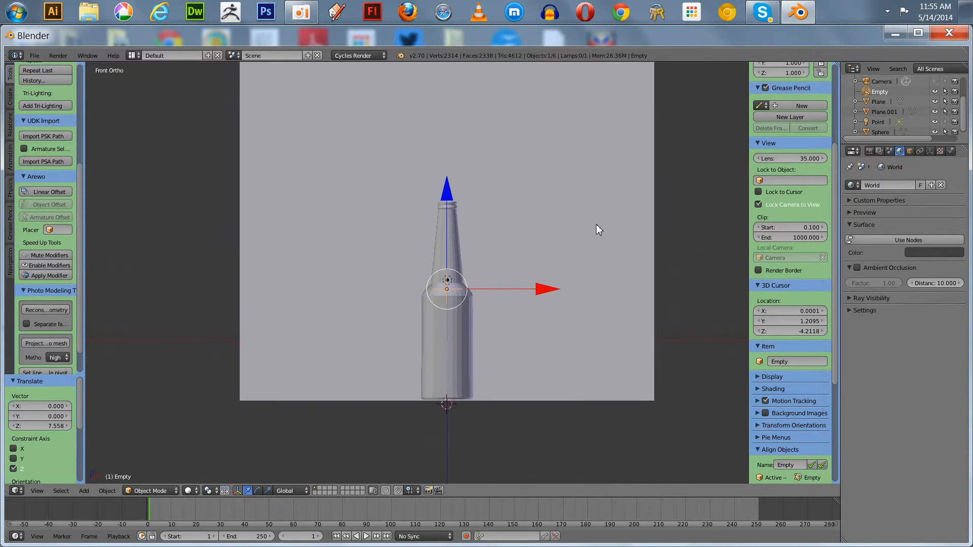
right_click(447, 281)
right_click(447, 281)
left_click(447, 280)
left_click(879, 122)
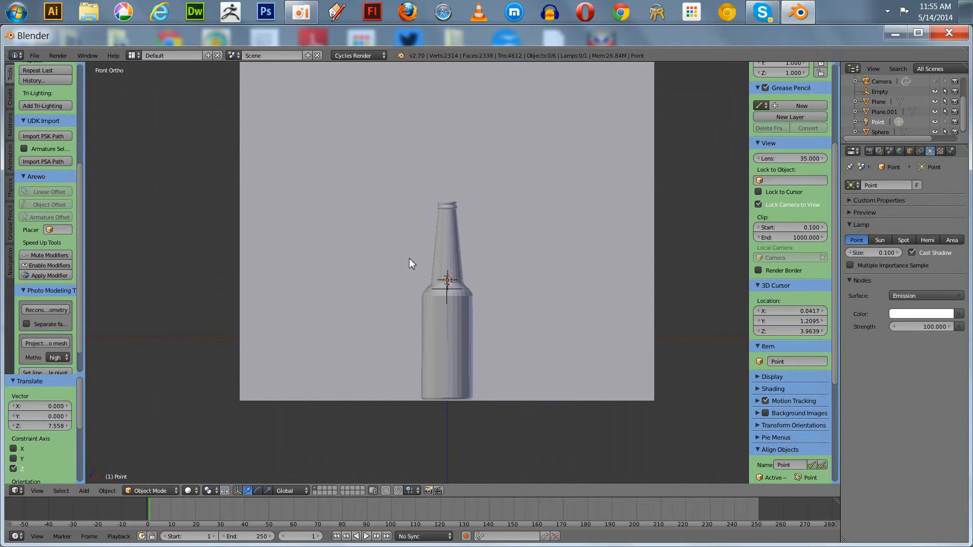
left_click(386, 260)
scroll(413, 266, "up", 5)
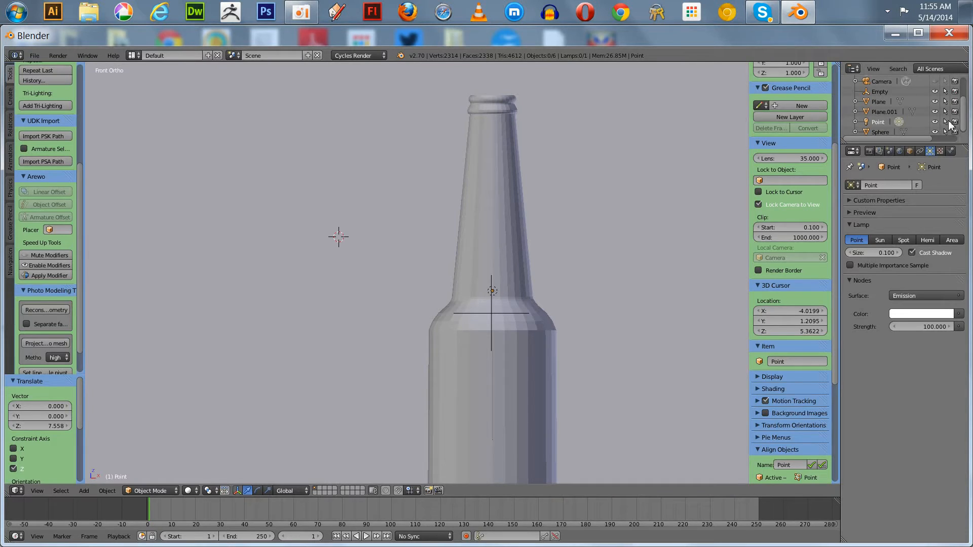
right_click(493, 295)
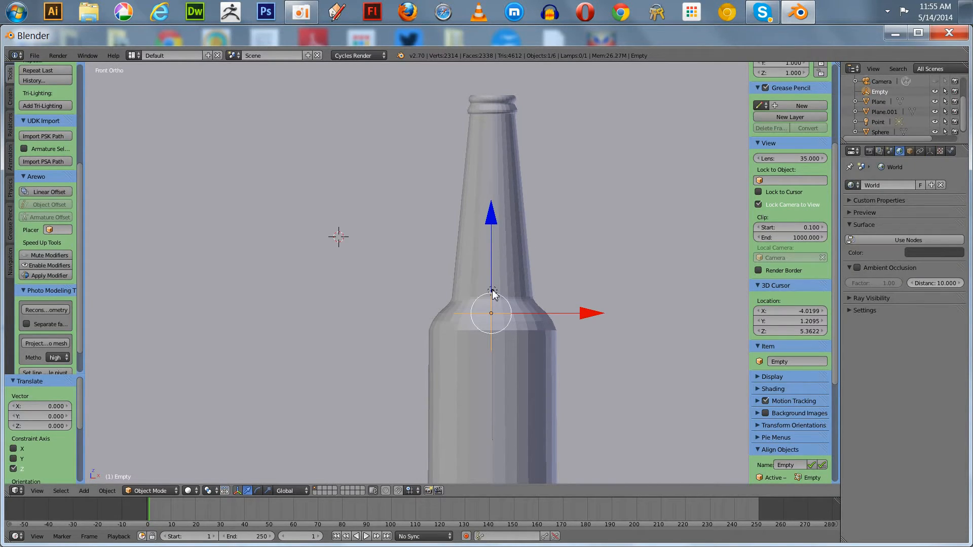
right_click(492, 295)
right_click(492, 295)
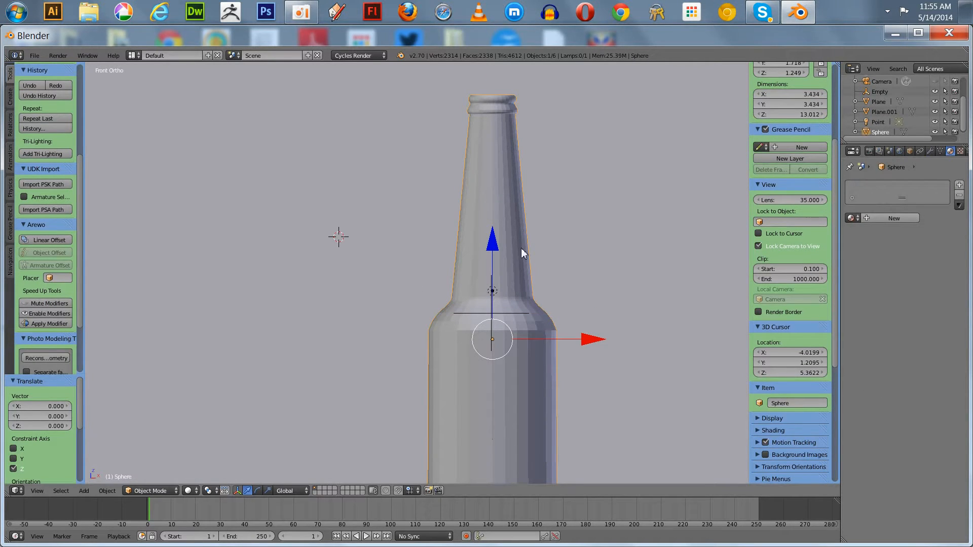
Select the Point lamp and move it along negative X until it stands clear of the back wall's side edge.
left_click(878, 122)
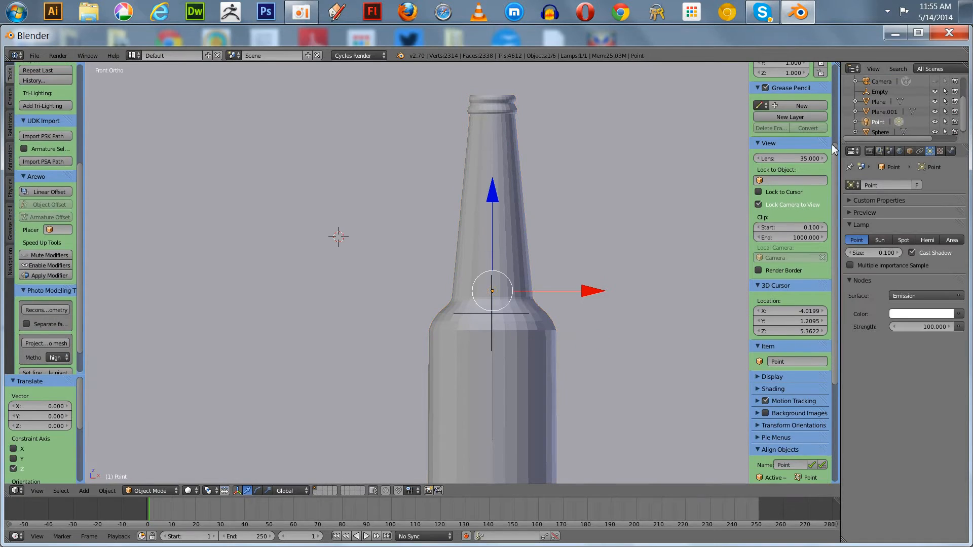
key("g")
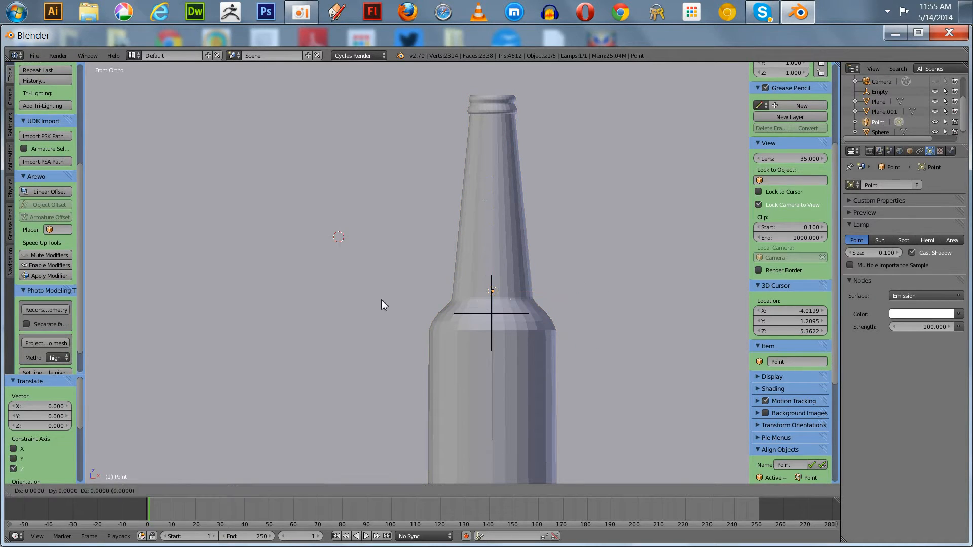
key("x")
left_click(102, 330)
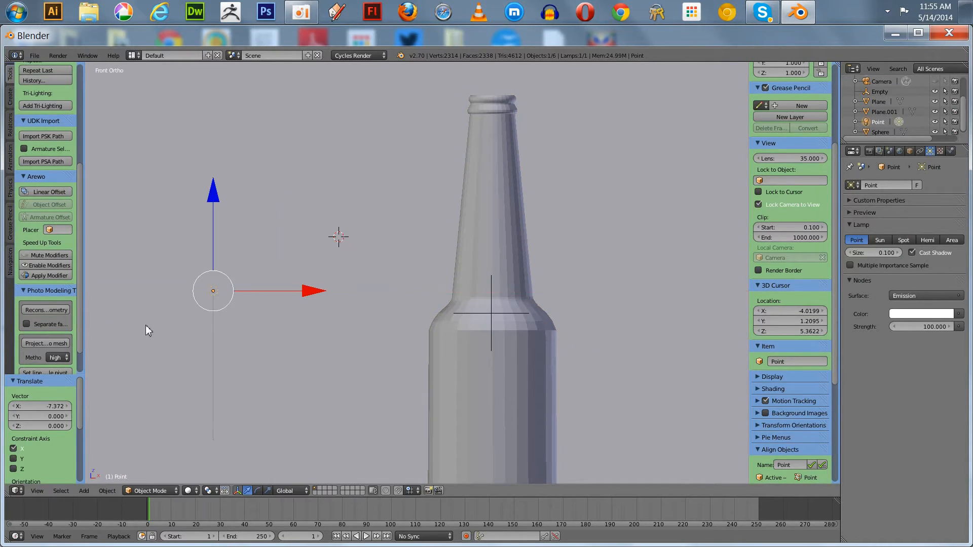
scroll(145, 325, "down", 6)
left_click_drag(444, 283, 275, 281)
Raise the lamp about 8.989 along Z and change its type to Area.
left_click_drag(183, 181, 181, 67)
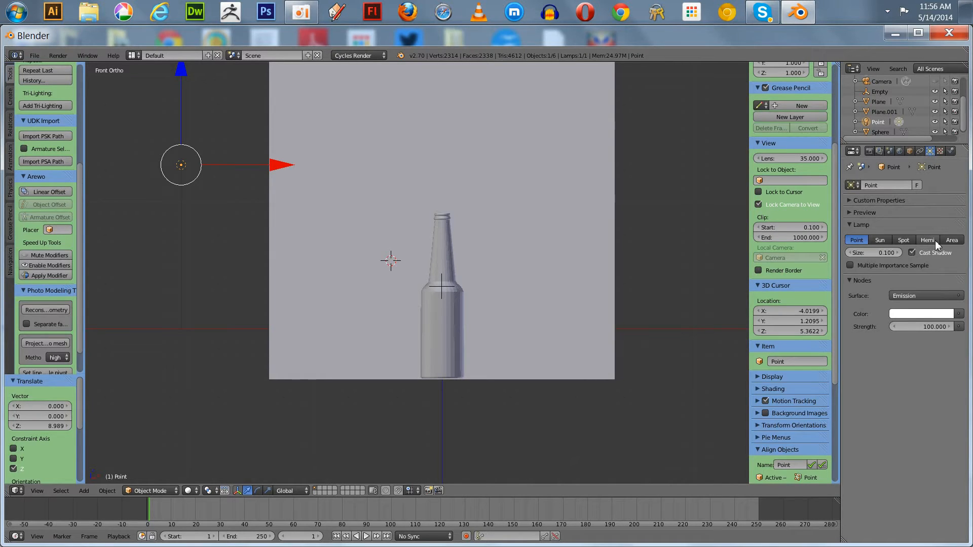
left_click(951, 240)
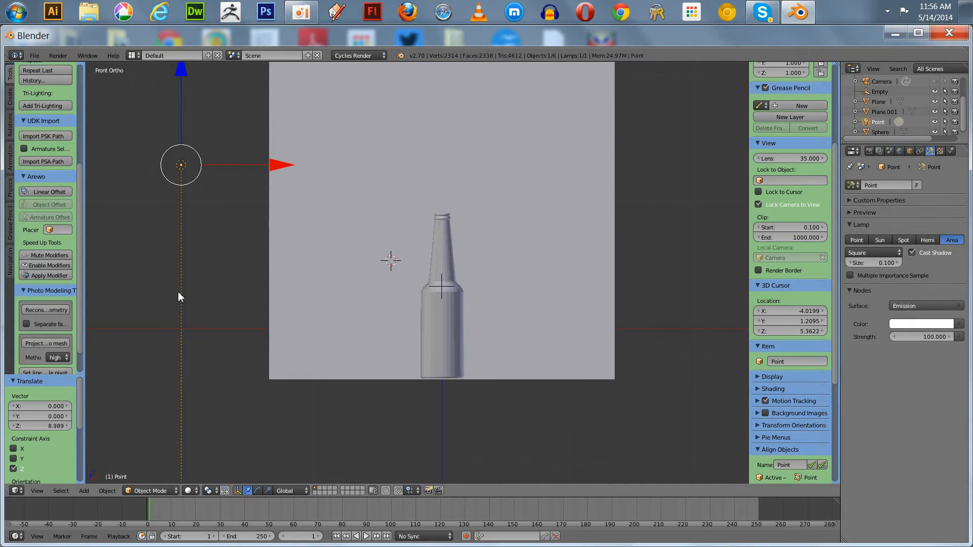
key("KP_7")
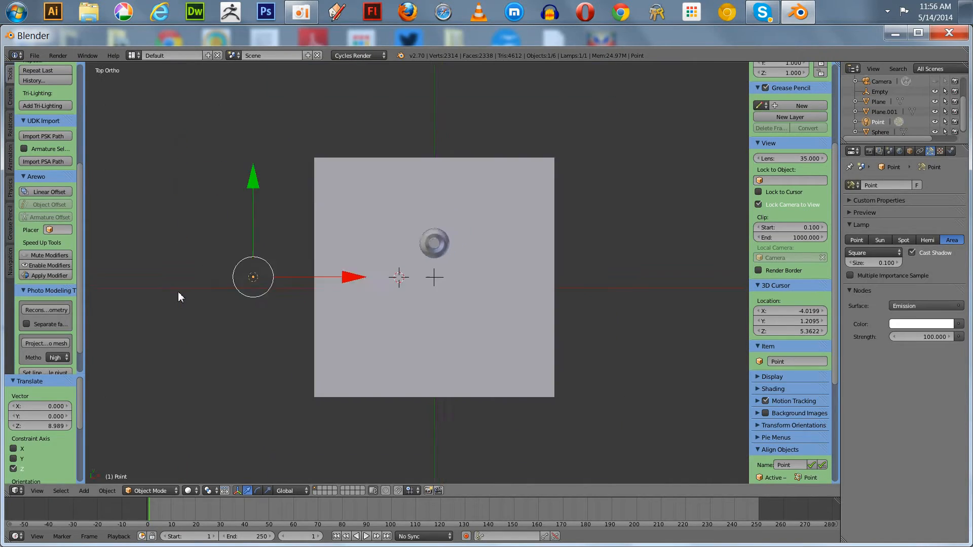
key("shift+d")
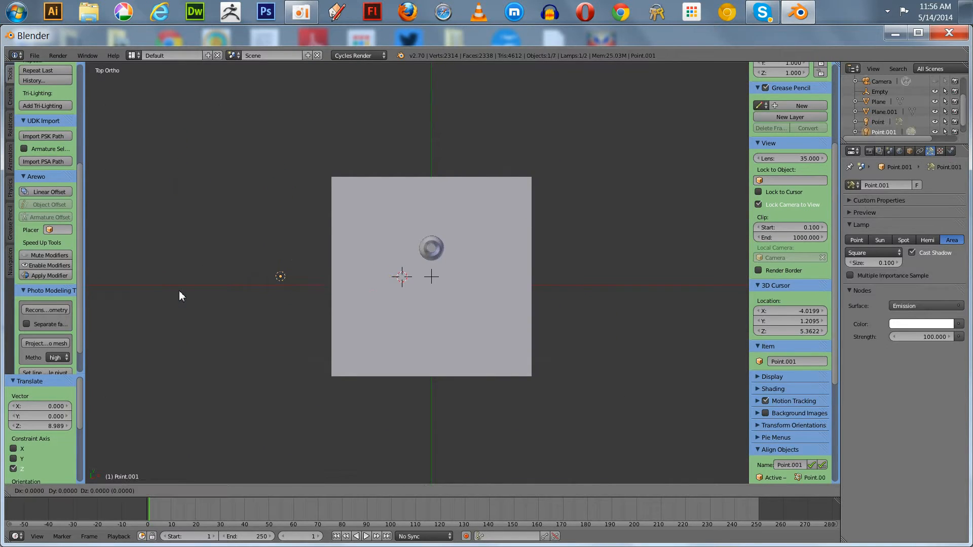
left_click(516, 283)
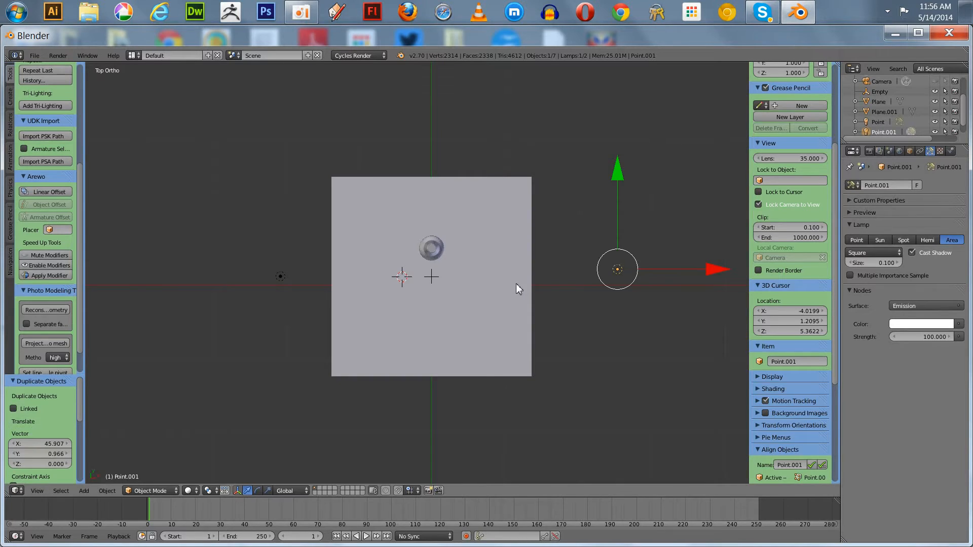
key("ctrl+z")
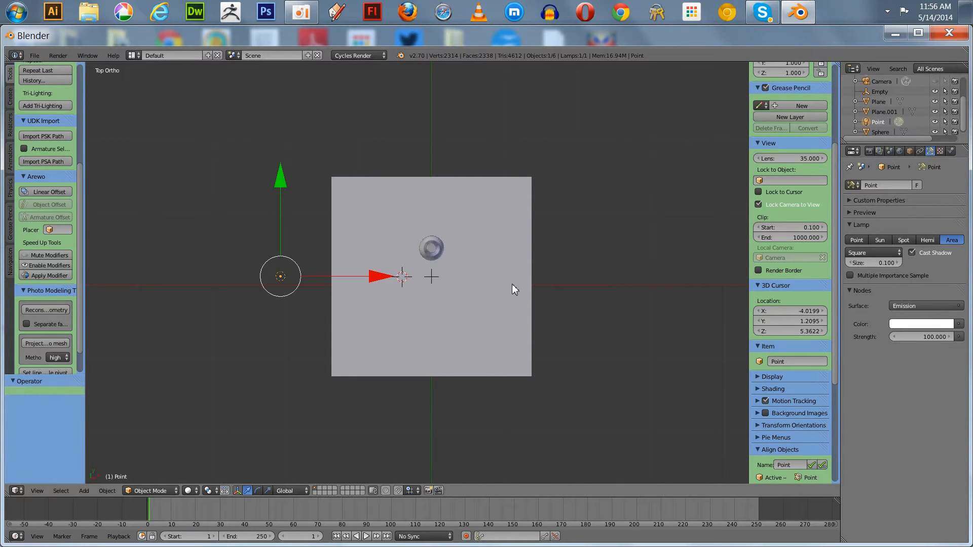
Duplicate the area lamp in place and move the copy about 40.798 along X to the floor's opposite side.
key("shift+d")
right_click(512, 283)
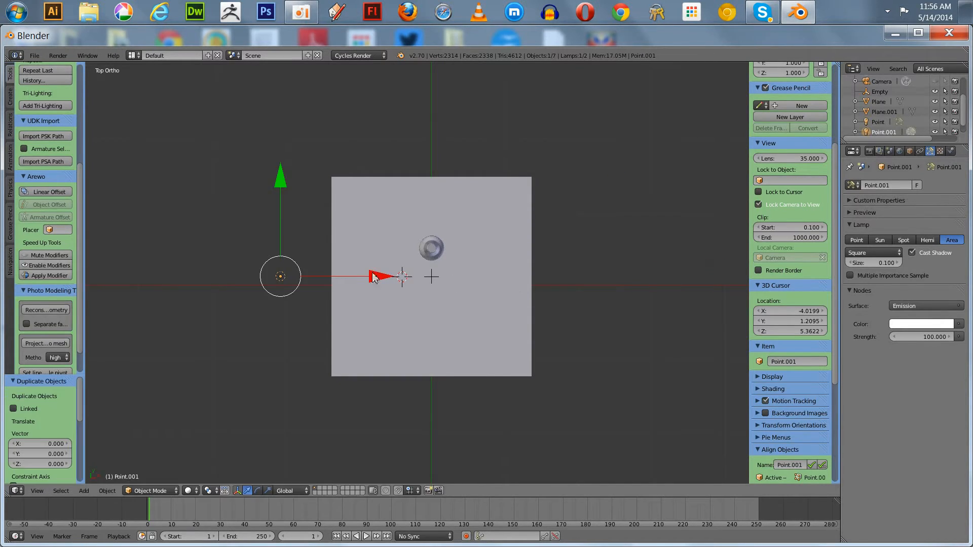
left_click_drag(378, 278, 675, 273)
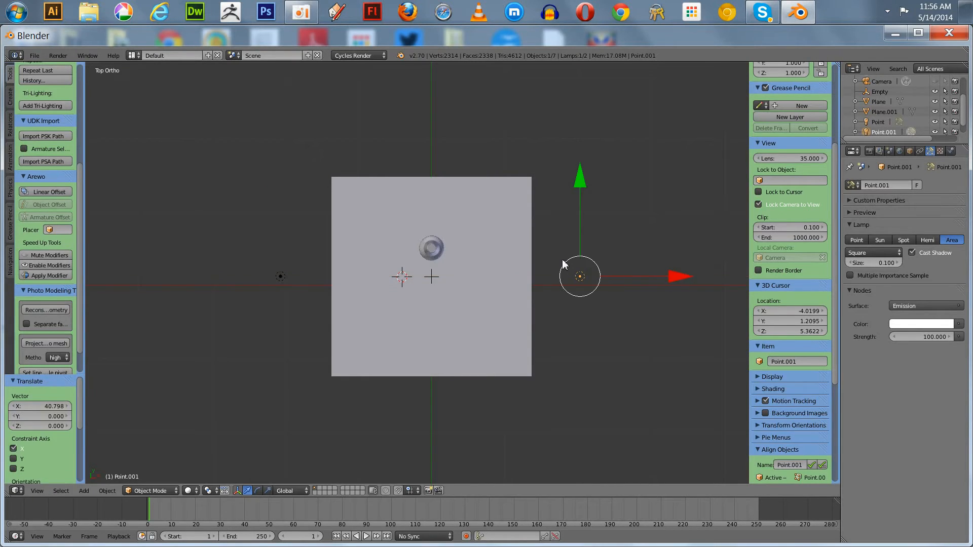
Duplicate the second lamp in place and move the copy about -24.023 along Y and -20.019 along X, centered in front of the floor.
key("shift+d")
right_click(567, 260)
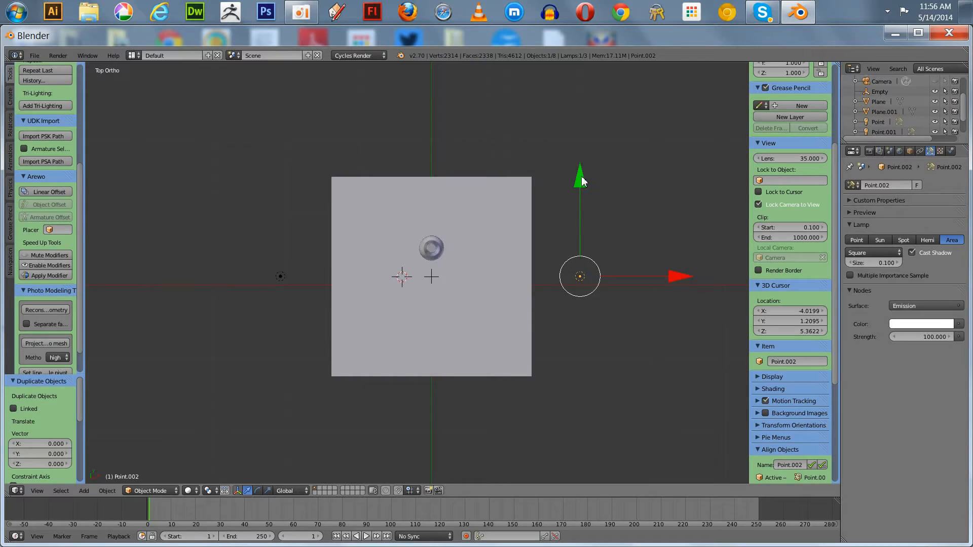
left_click_drag(581, 180, 586, 354)
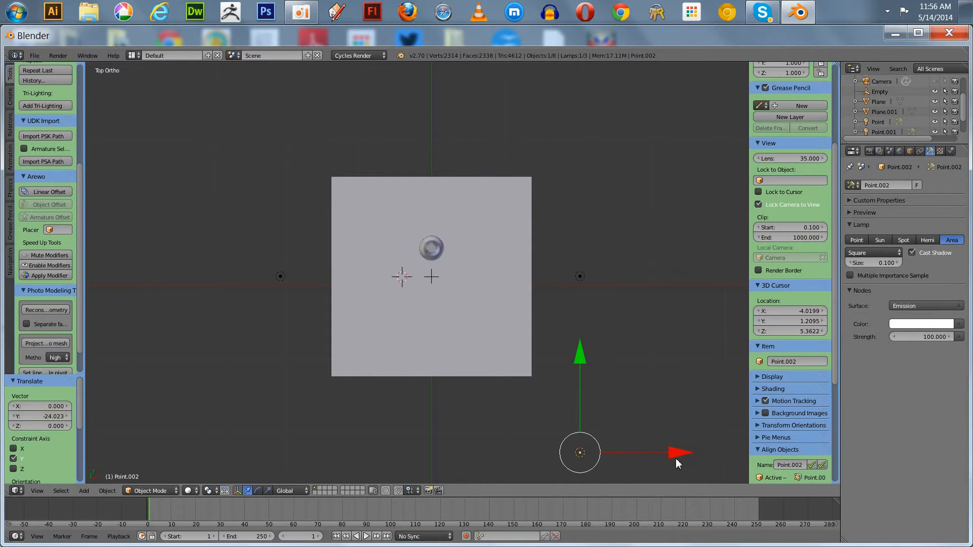
left_click_drag(676, 458, 535, 483)
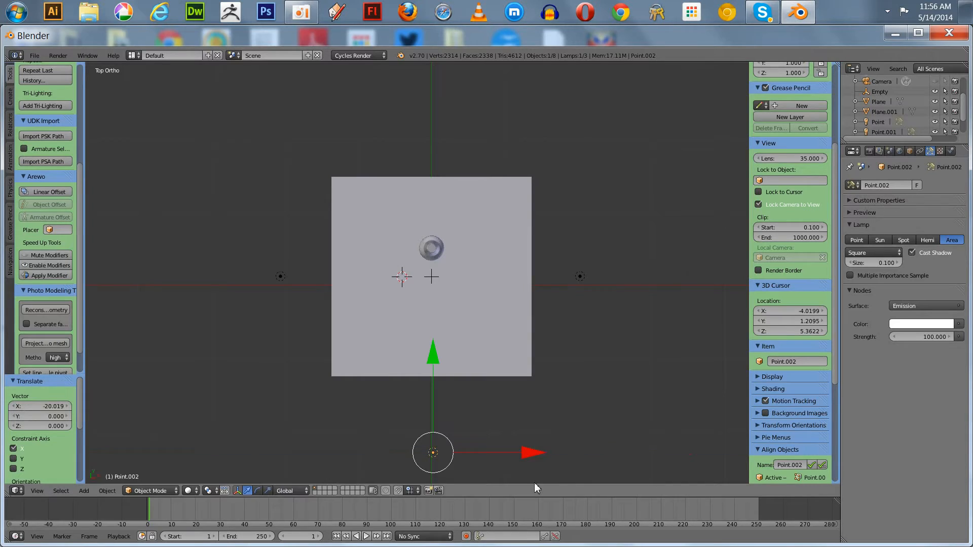
Make the hidden camera visible again in the scene.
left_click(935, 81)
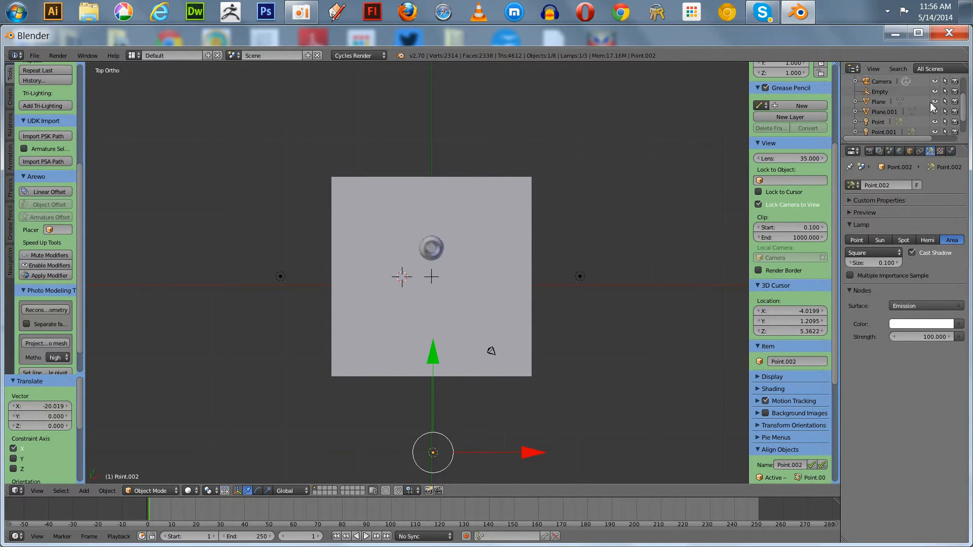
Select all three area lamps, with the lamp at the floor's right side active, and link their object data so they share settings.
scroll(705, 175, "down", 4)
scroll(703, 169, "up", 4)
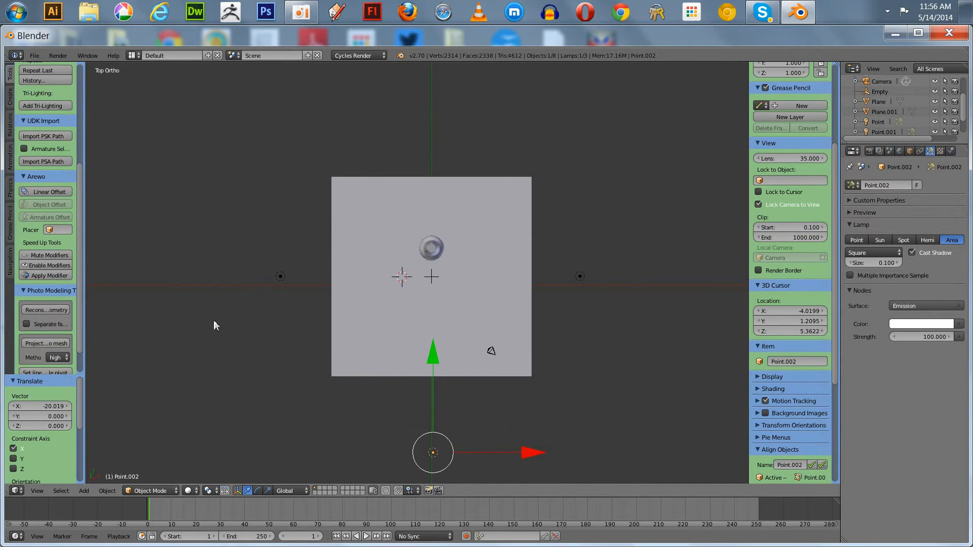
middle_click_drag(214, 322, 238, 270, "shift")
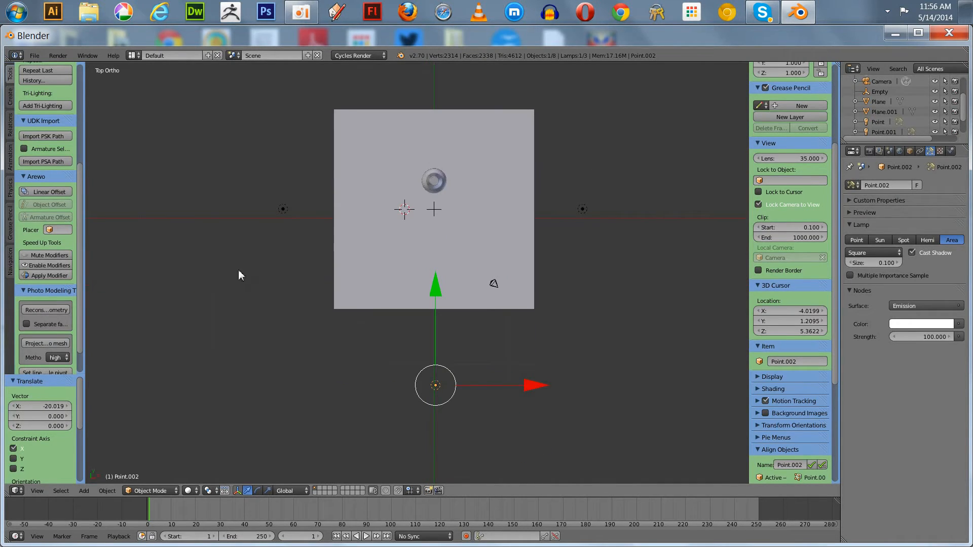
right_click(283, 210, "shift")
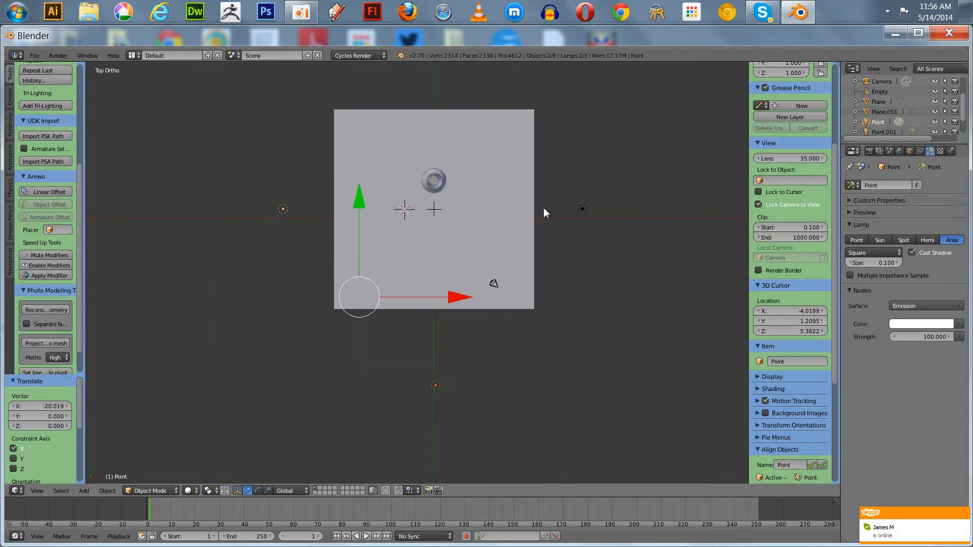
right_click(582, 212, "shift")
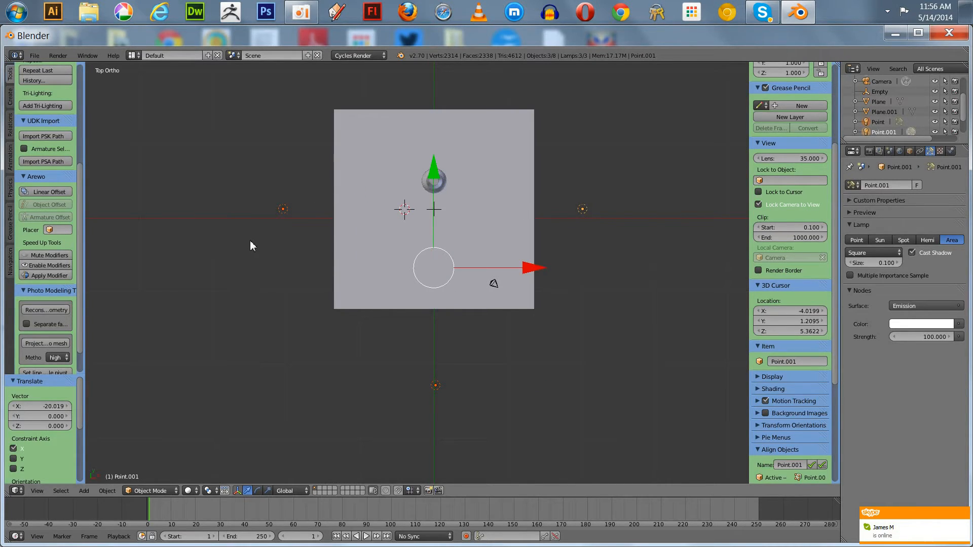
key("ctrl+l")
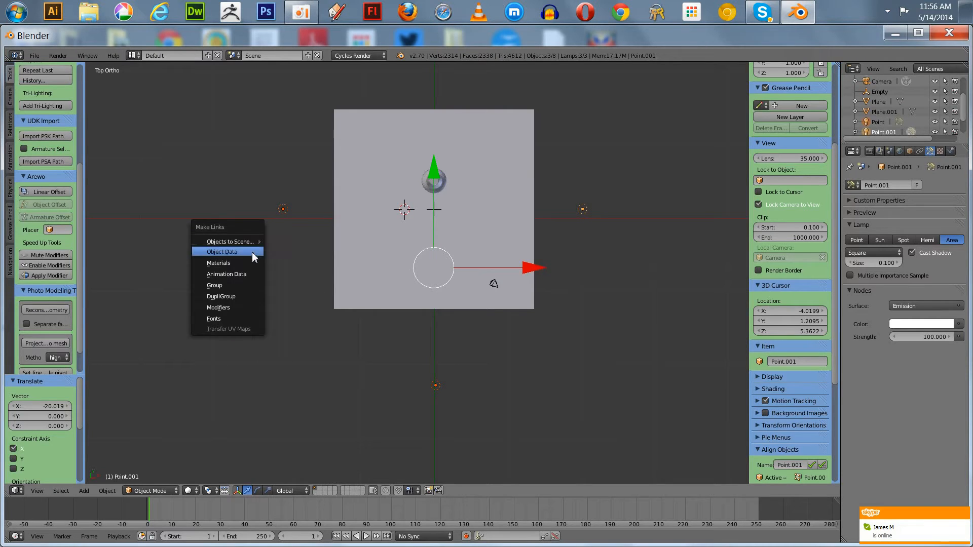
left_click(251, 252)
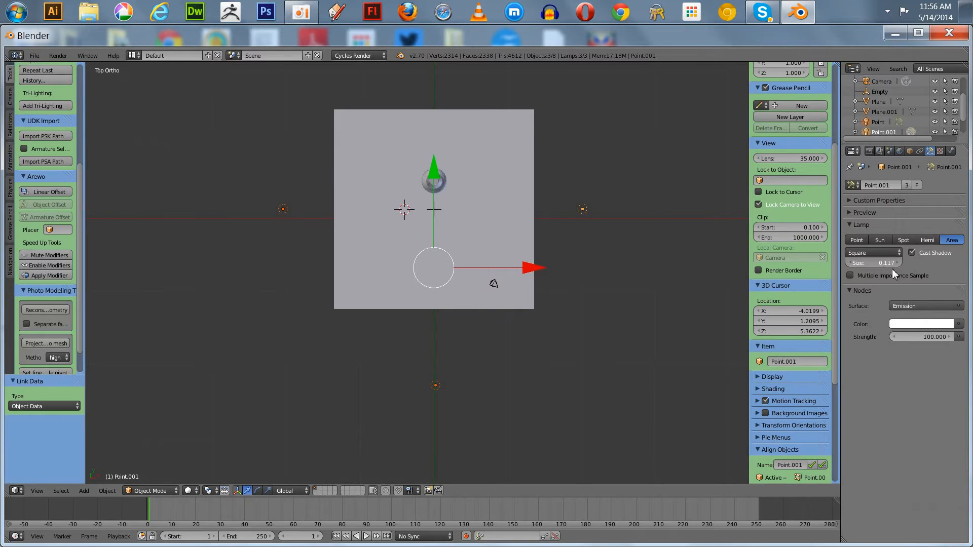
Increase the shared area lamp size to about 6.587.
left_click_drag(915, 272, 972, 274)
middle_click_drag(602, 359, 628, 288)
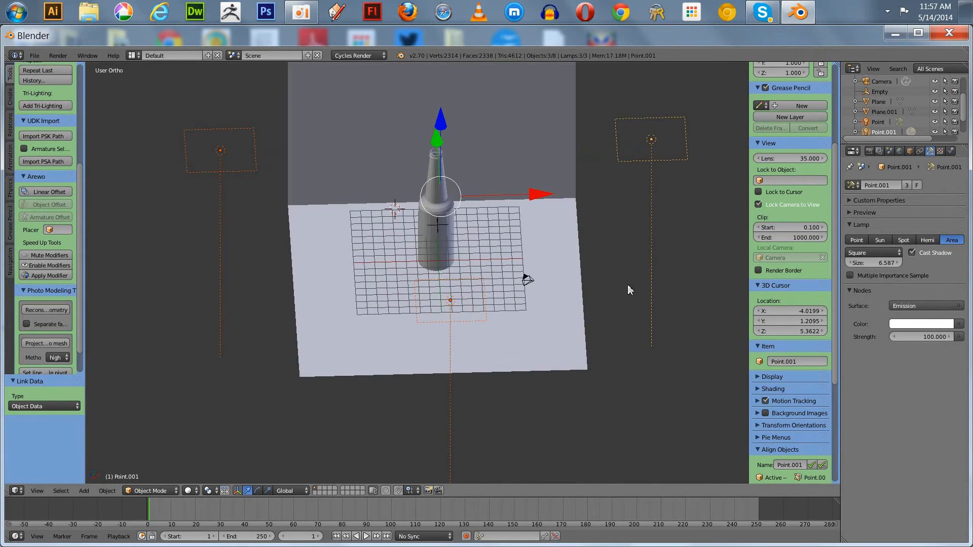
mouse_move(685, 270)
middle_mouse_down()
mouse_move(648, 271)
mouse_move(673, 276)
middle_mouse_up()
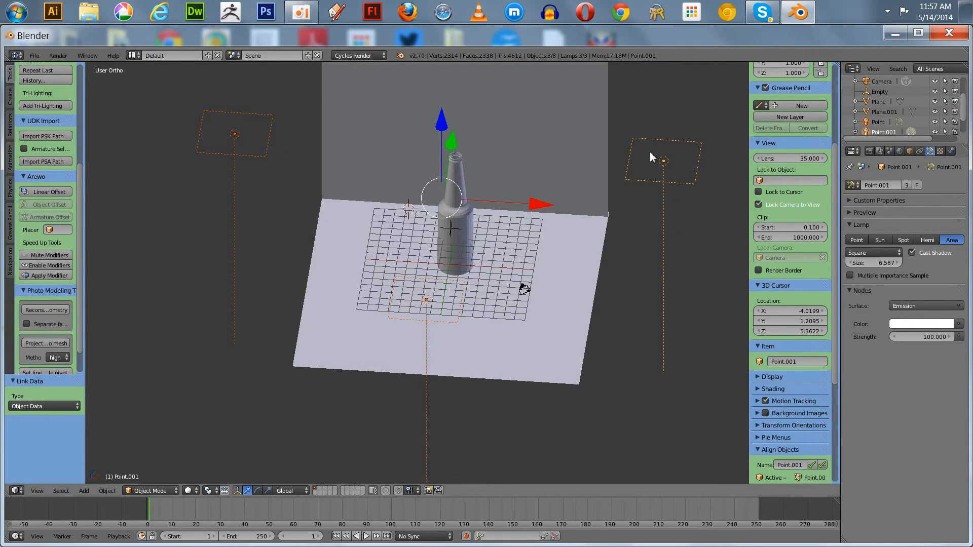
Add a Track To constraint to the lamp left of the bottle, targeting Empty with To axis -Z and Up axis Y.
right_click(660, 161)
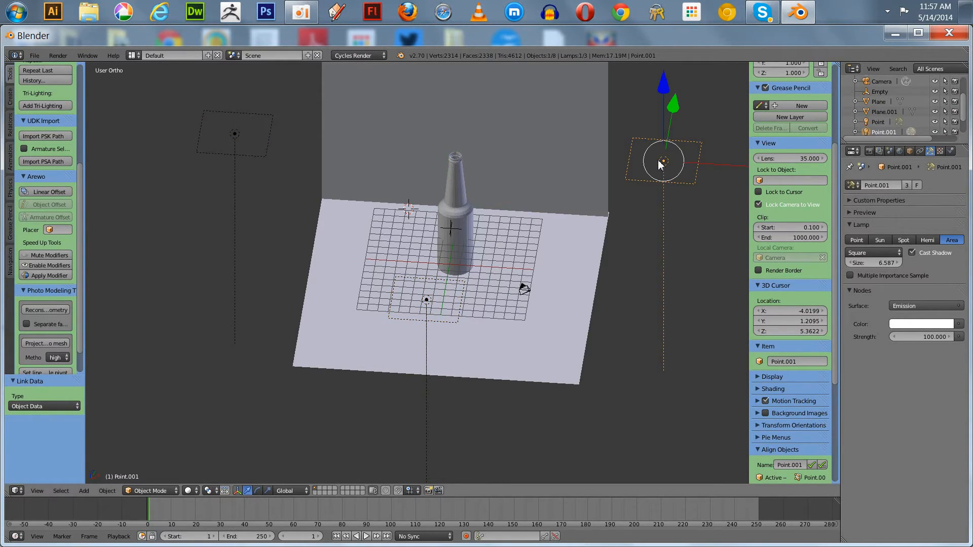
right_click(236, 137)
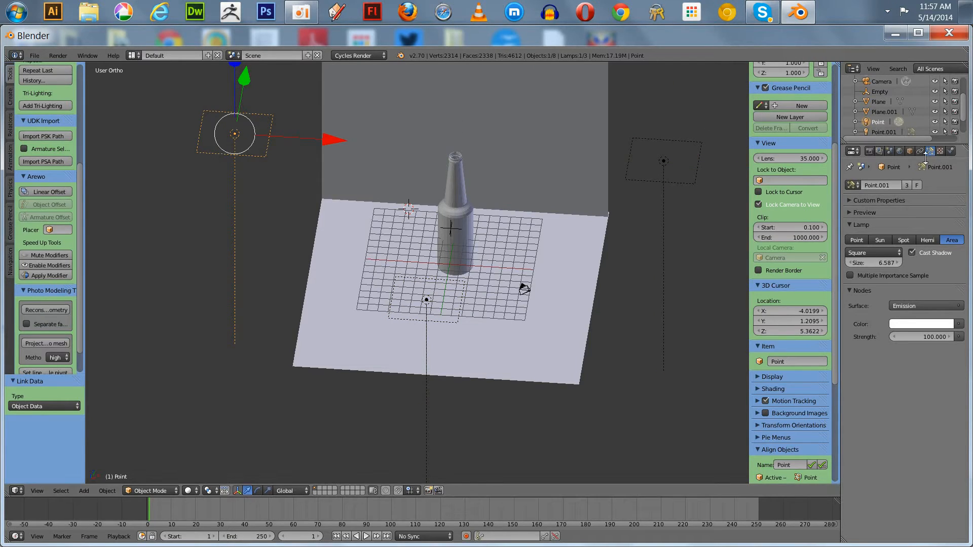
left_click(920, 151)
left_click(906, 185)
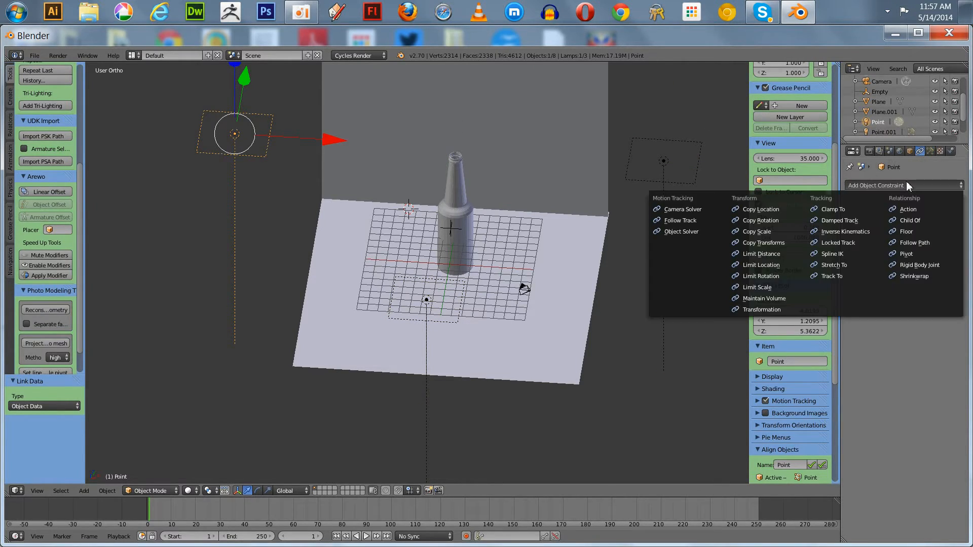
left_click(831, 276)
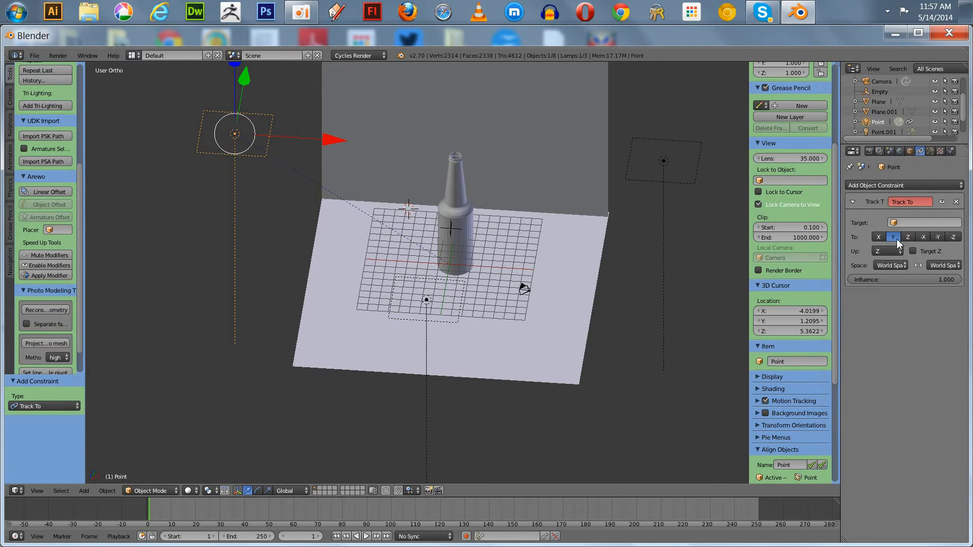
left_click(887, 252)
left_click(881, 234)
left_click(952, 238)
left_click(900, 223)
left_click(862, 248)
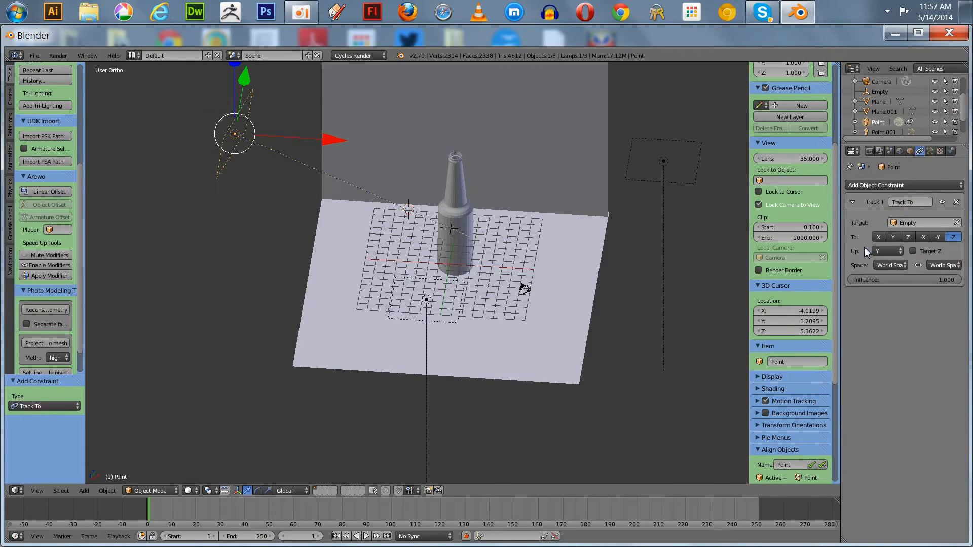
Add a Track To constraint to the lamp right of the bottle, targeting Empty with To axis -Z and Up axis Y.
middle_click_drag(229, 357, 170, 375)
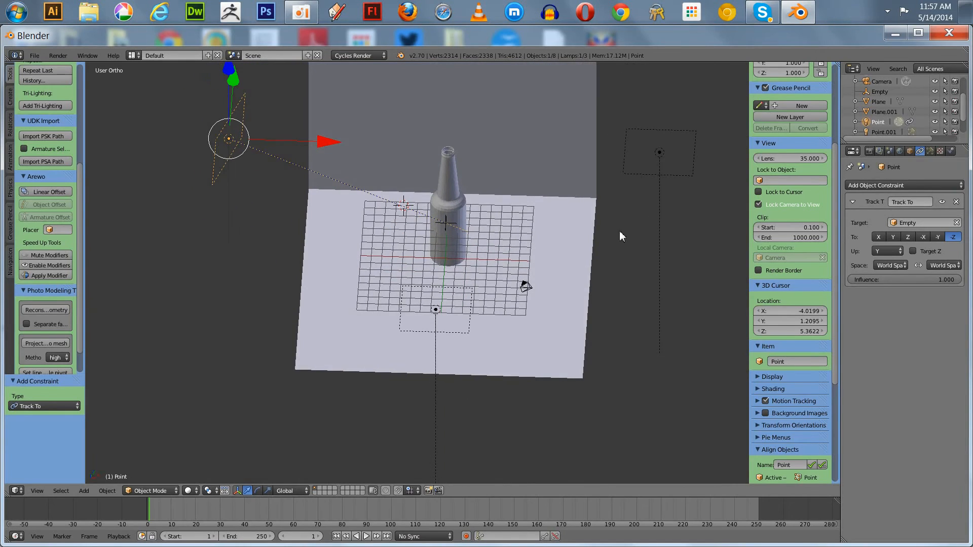
left_click(889, 131)
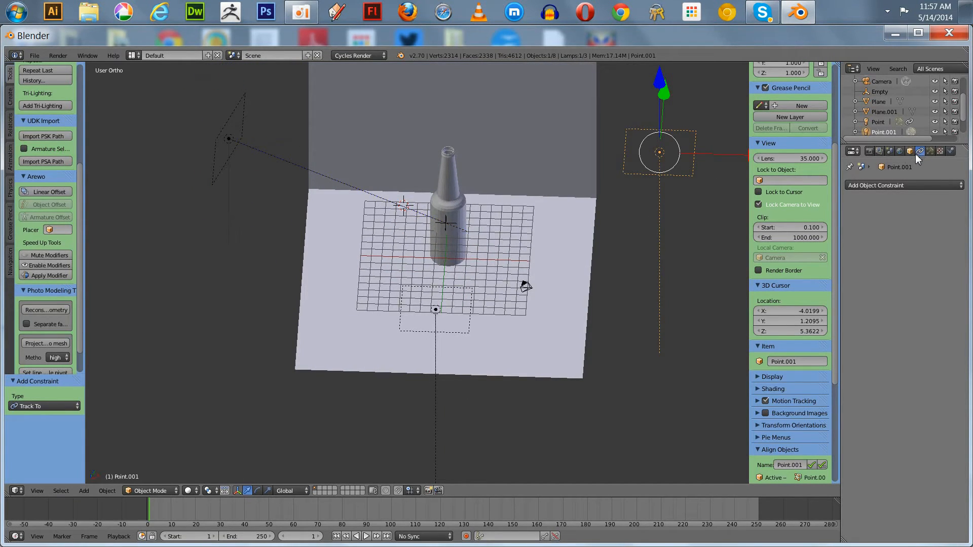
left_click(913, 183)
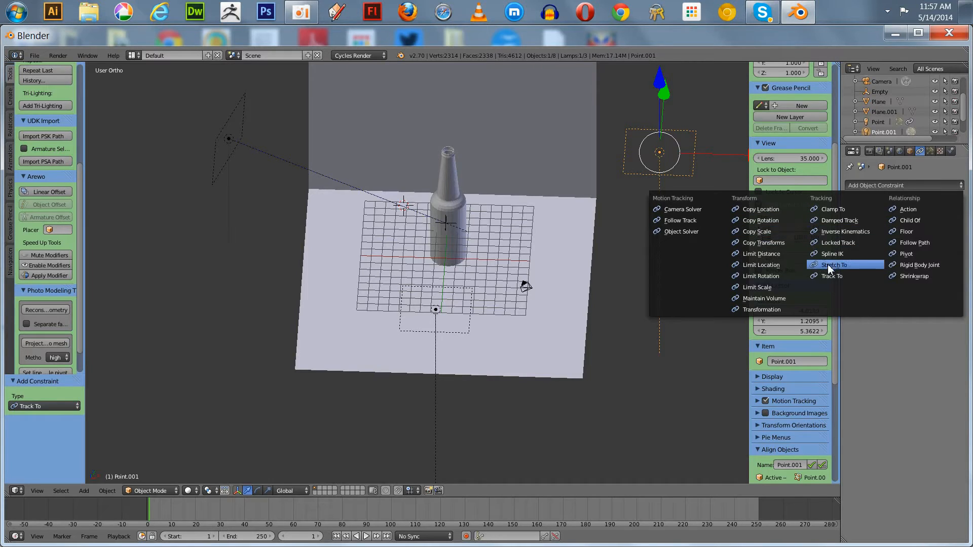
left_click(832, 276)
left_click(894, 223)
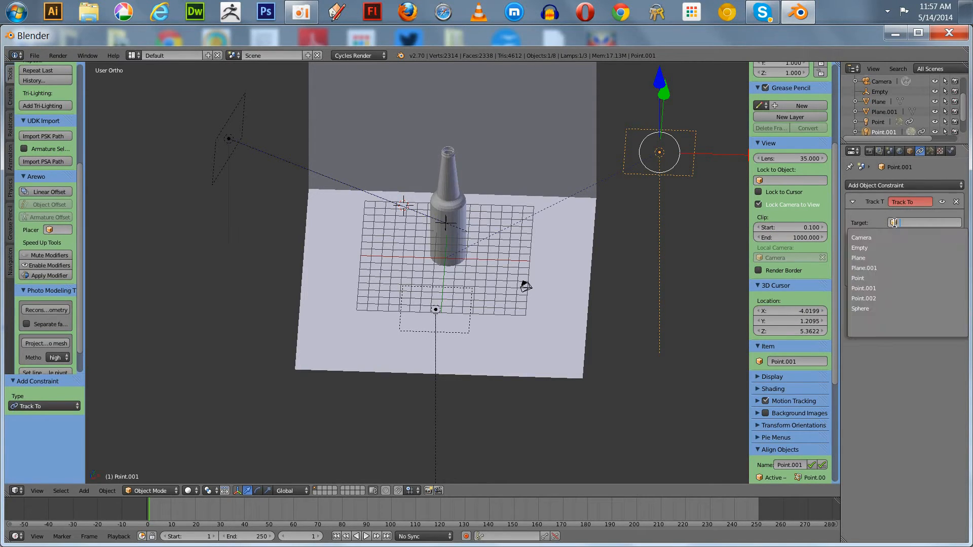
left_click(907, 248)
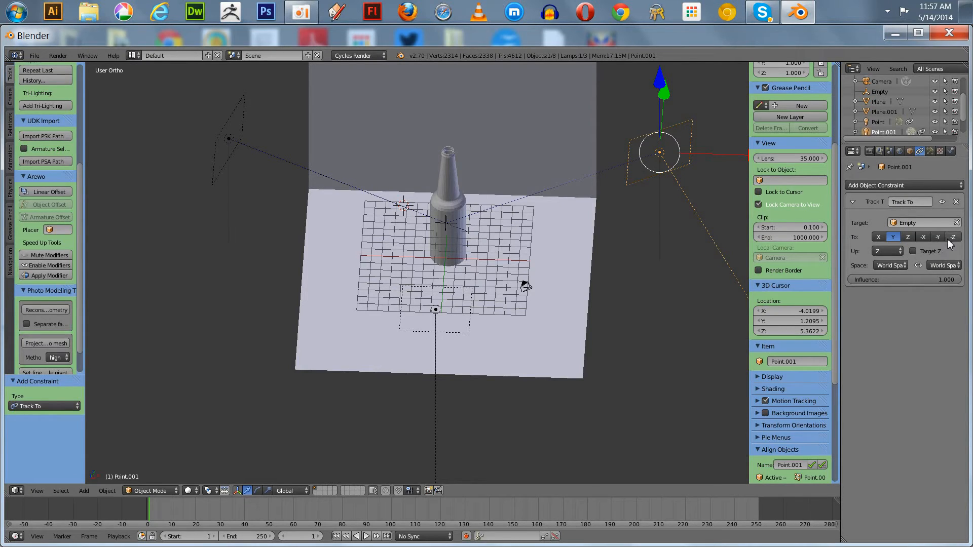
left_click(886, 251)
left_click(882, 237)
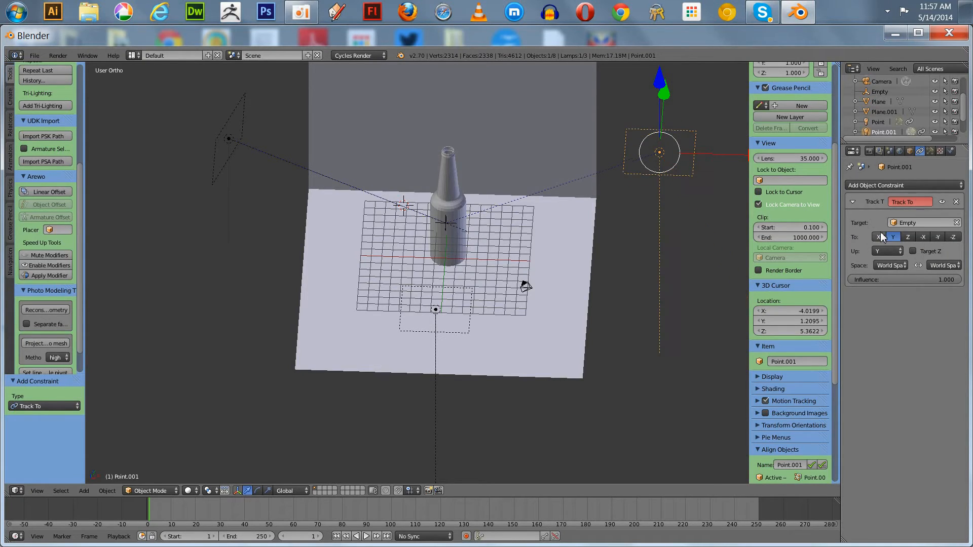
left_click(954, 237)
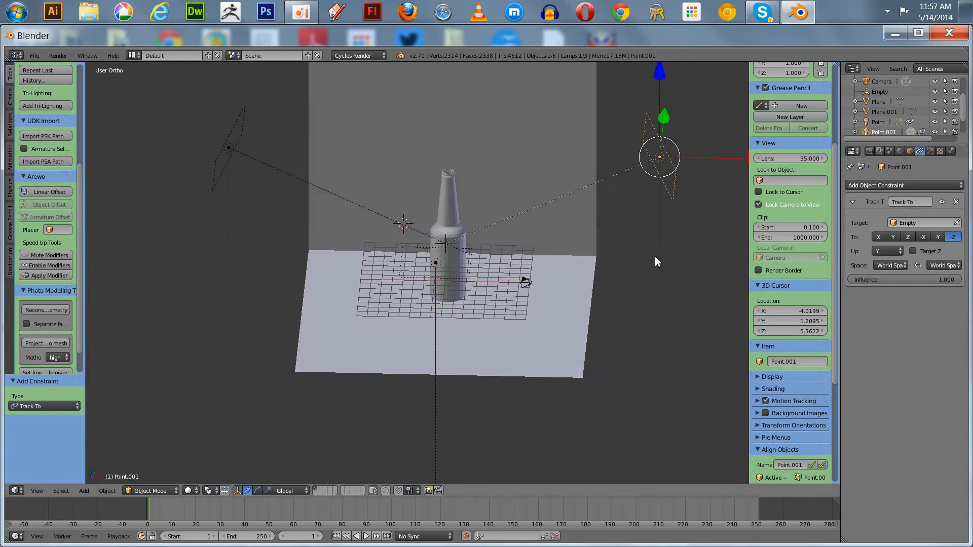
Add a Track To constraint to the front lamp, targeting Empty with To axis -Z and Up axis Y.
middle_click_drag(655, 256, 573, 250)
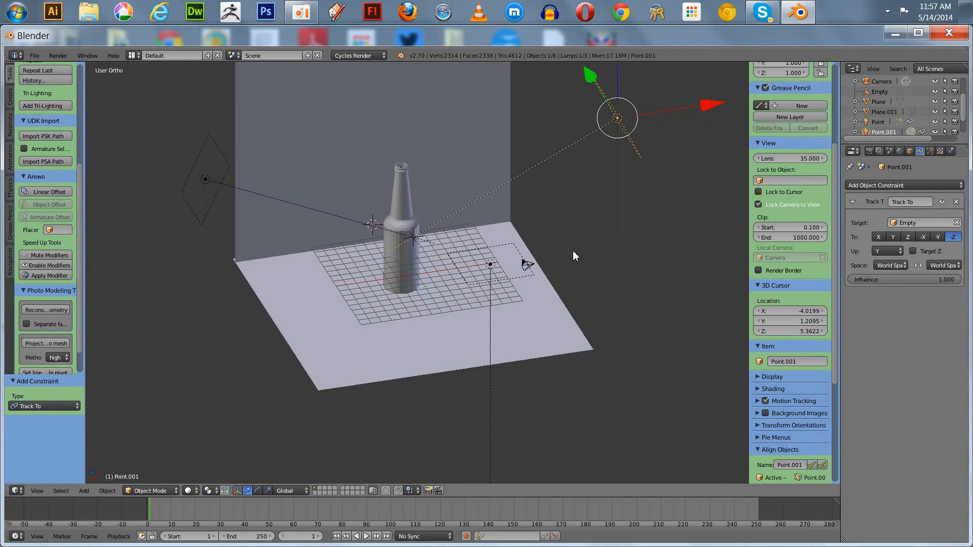
right_click(491, 266)
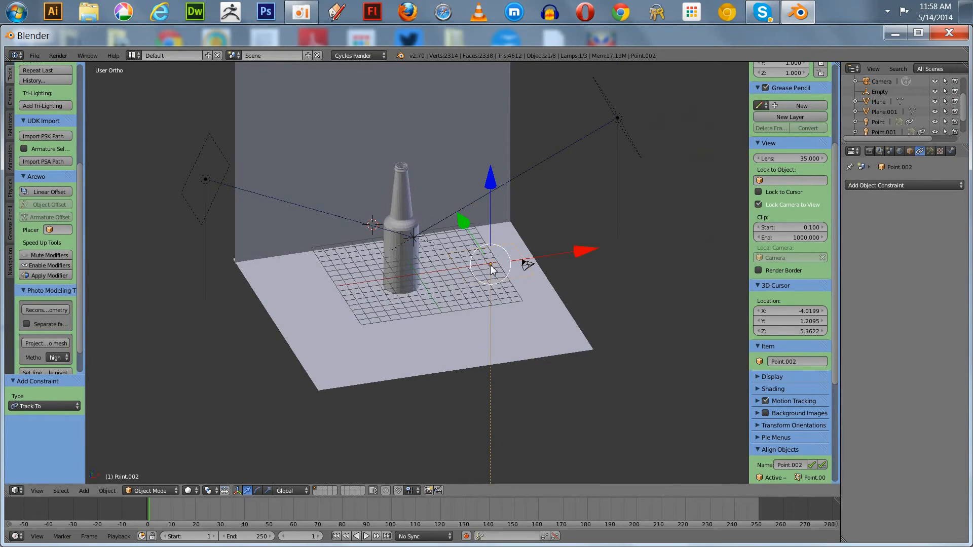
left_click(923, 184)
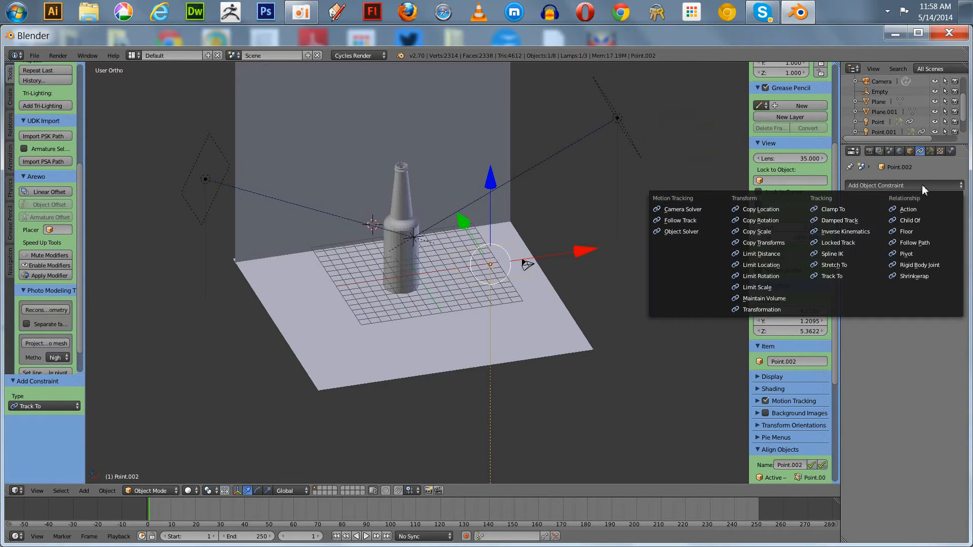
left_click(841, 276)
left_click(902, 223)
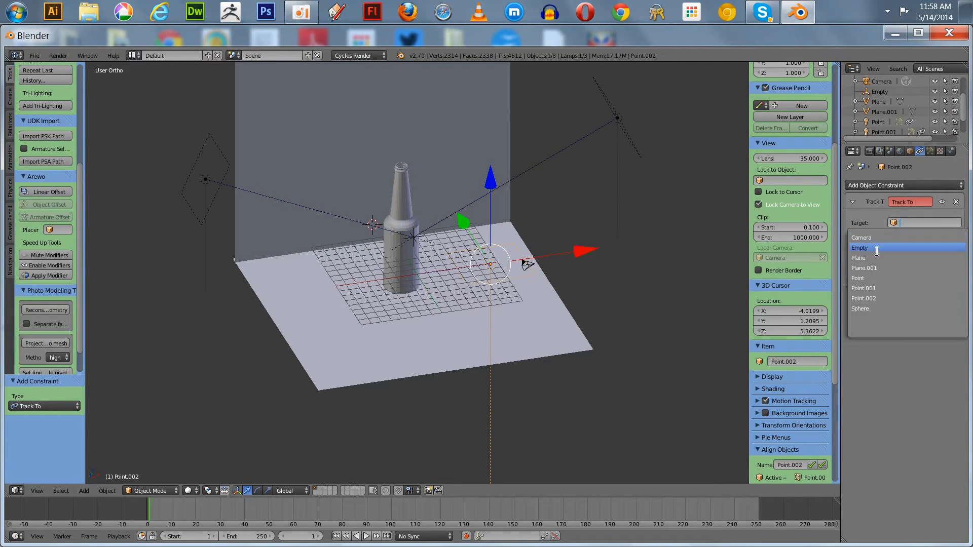
left_click(866, 248)
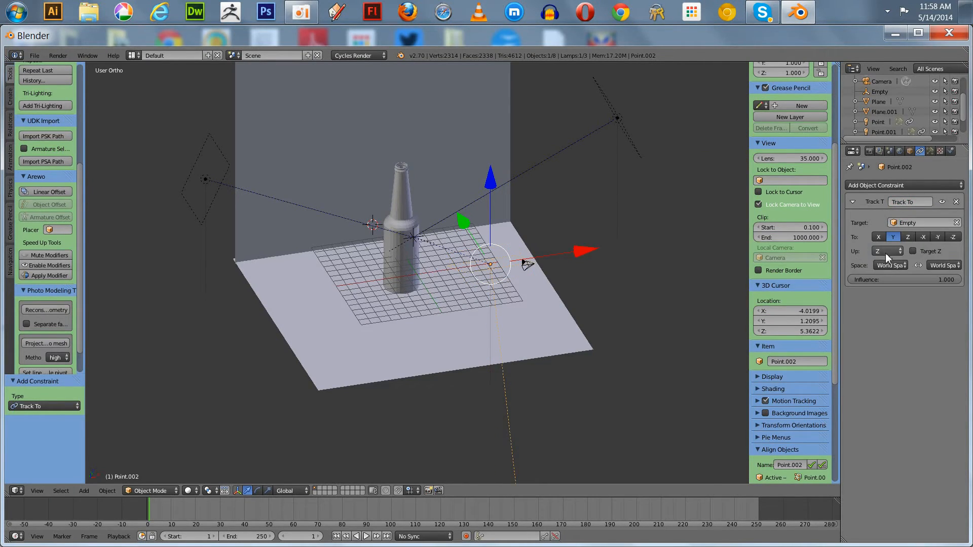
left_click(886, 252)
left_click(881, 238)
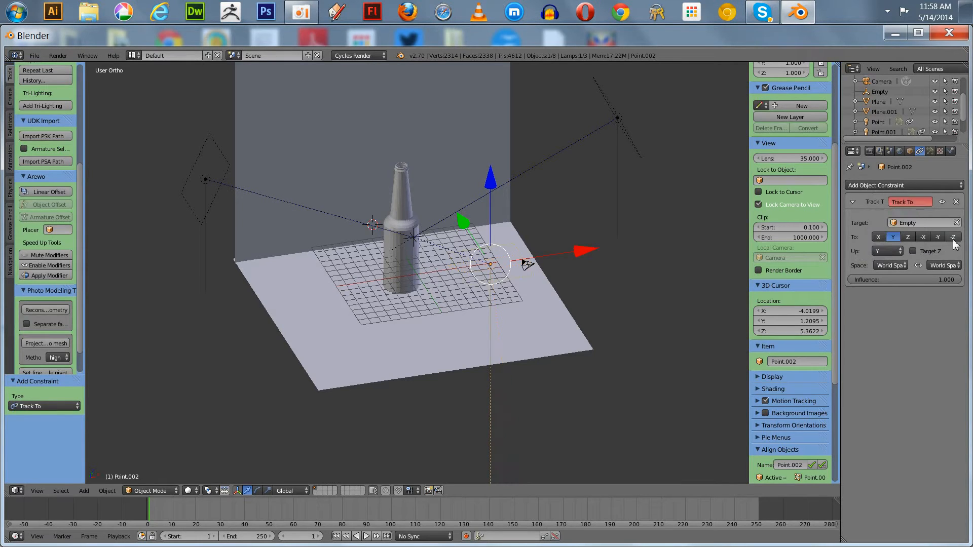
left_click(954, 239)
middle_click_drag(720, 246, 624, 252)
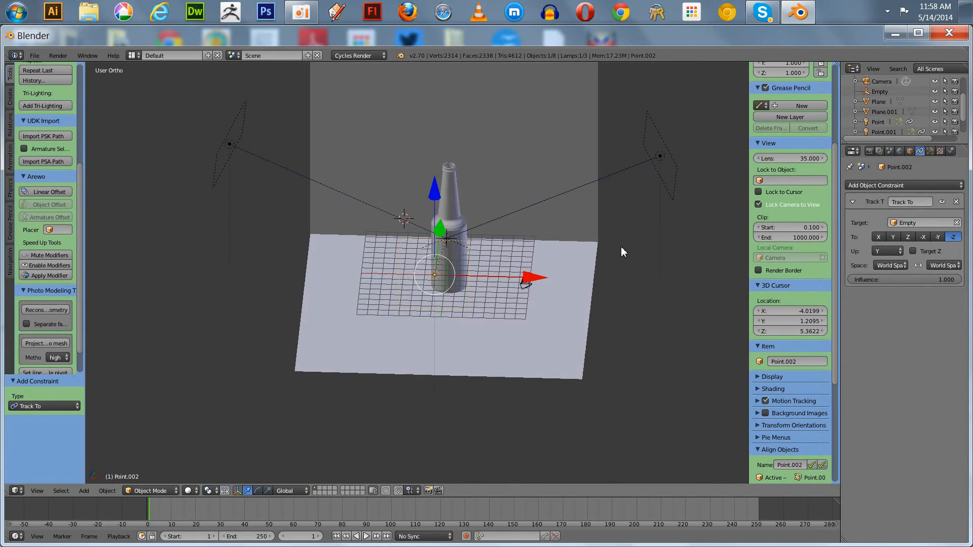
Select the lamp left of the bottle and show its lamp settings.
left_click(882, 110)
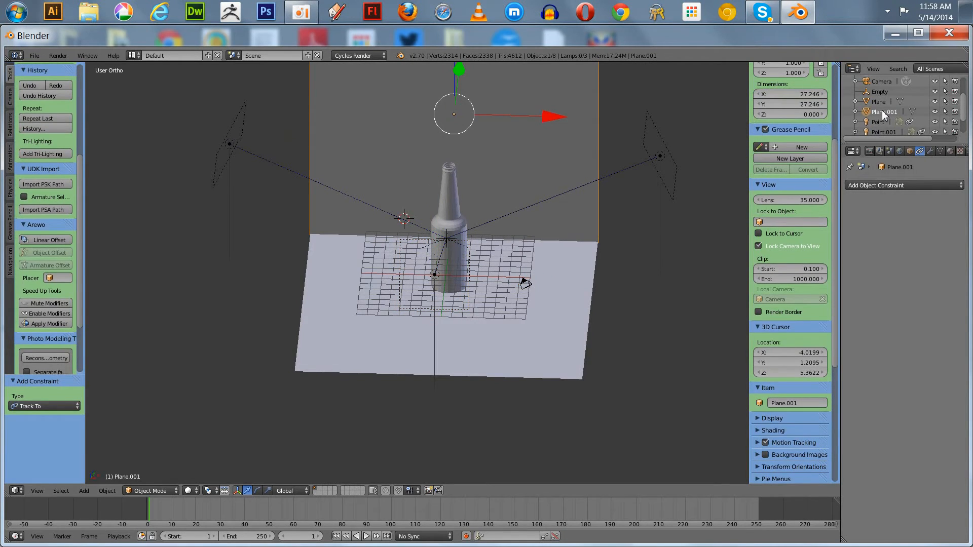
left_click(883, 122)
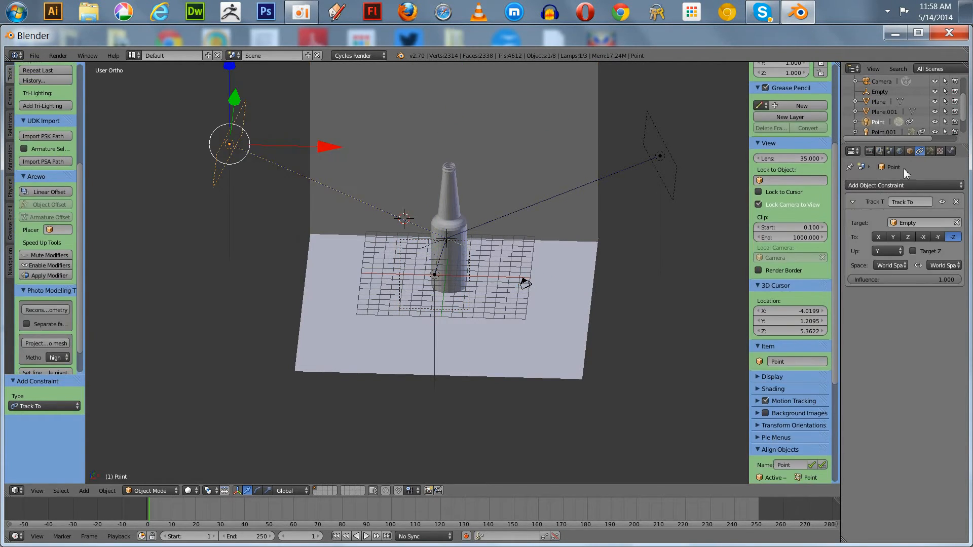
left_click(930, 151)
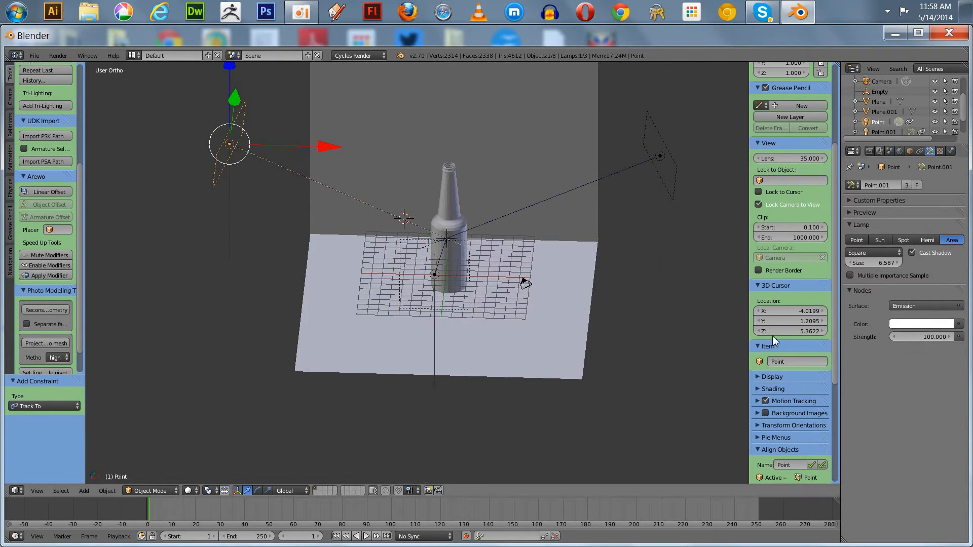
Switch to the camera view and set the render resolution to 1080 px wide by 1920 px high.
key("KP_0")
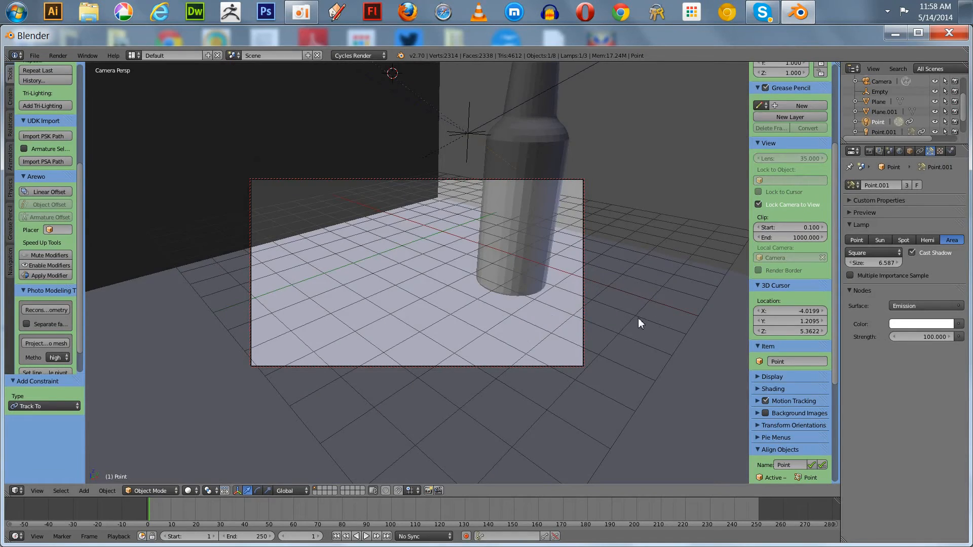
left_click(870, 151)
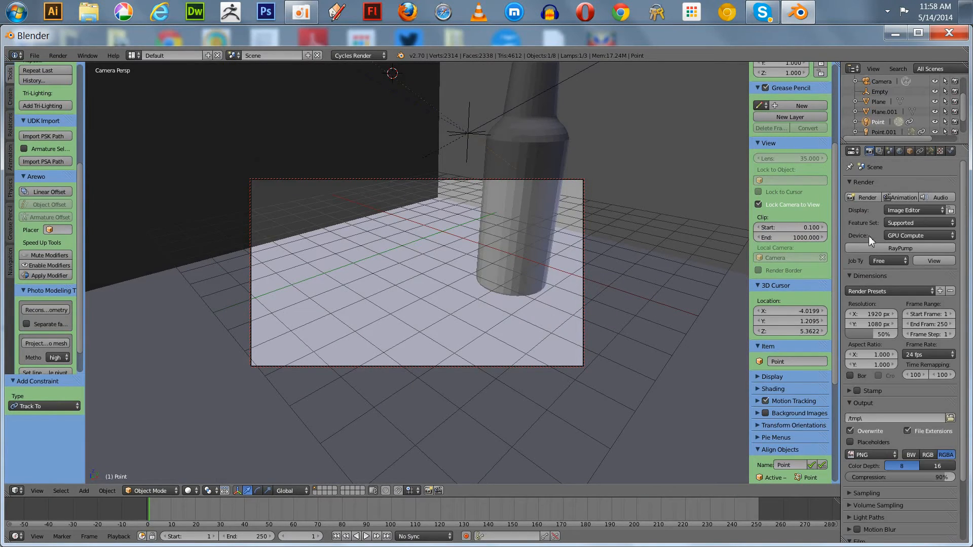
left_click(875, 314)
type("1080")
key("Return")
left_click(879, 325)
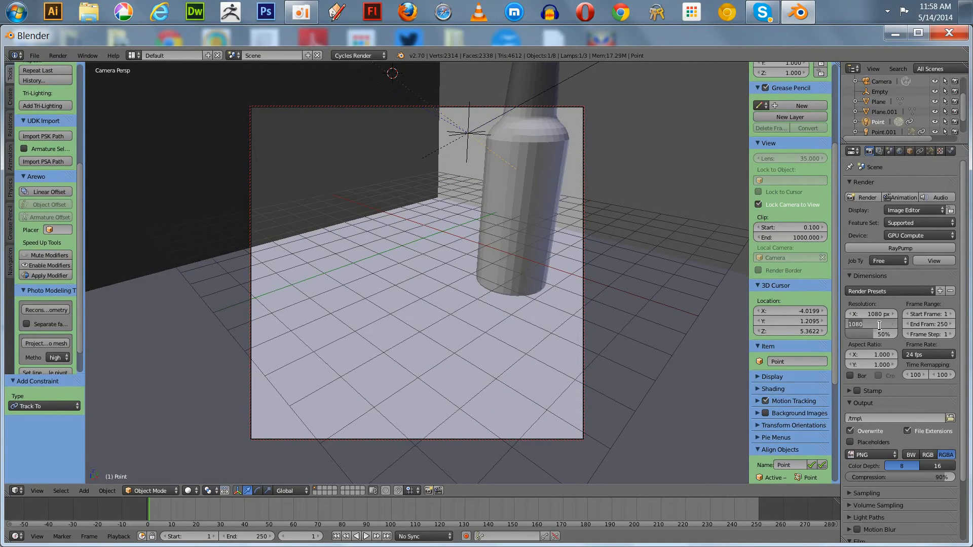
type("1920")
key("Return")
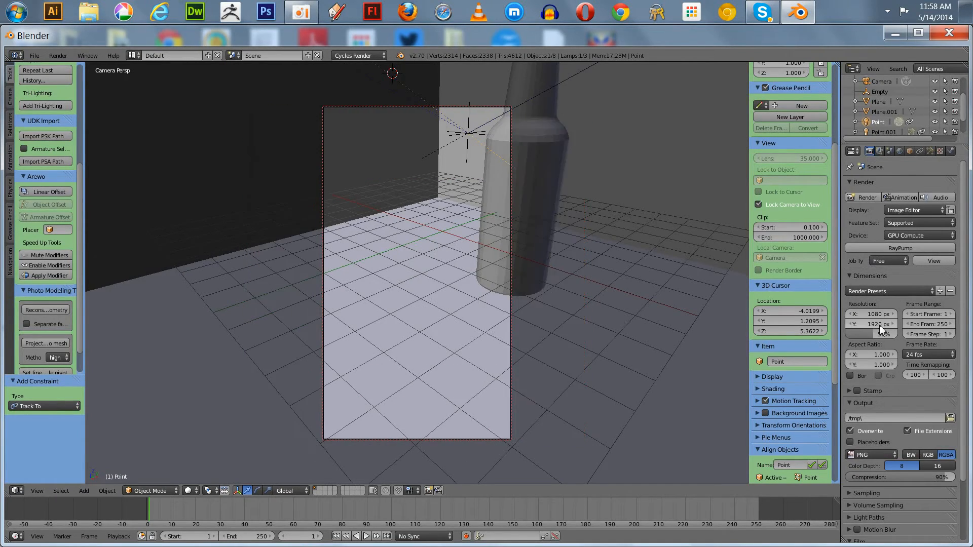
Reposition the view-locked camera so the whole bottle stands inside the portrait render frame.
middle_click_drag(313, 315, 326, 384)
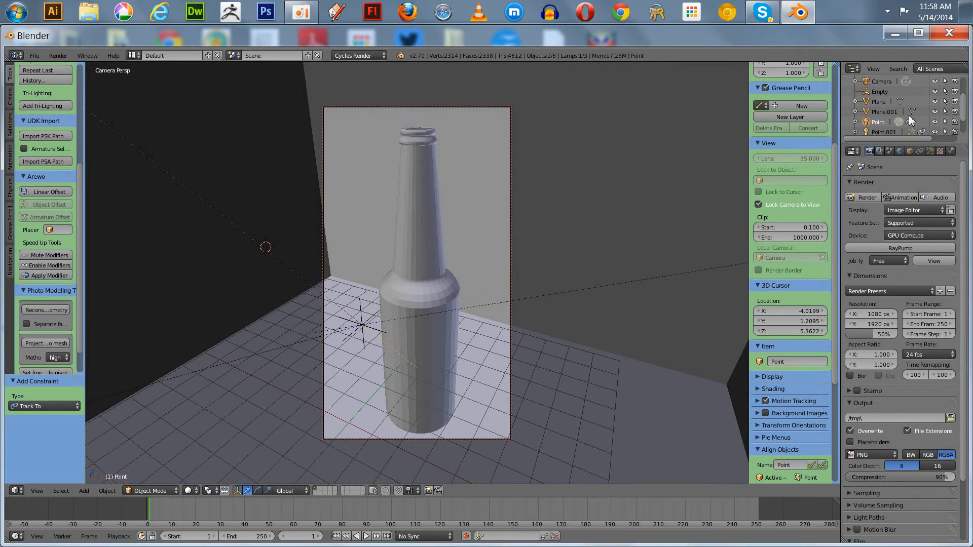
Rename the bottle's Sphere object as "beer bottle".
scroll(959, 129, "down", 2)
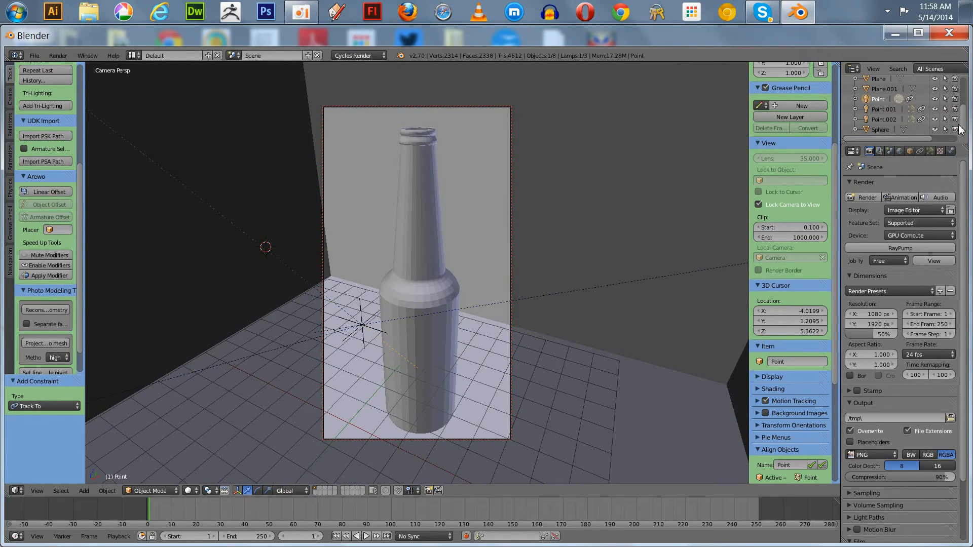
double_click(885, 130)
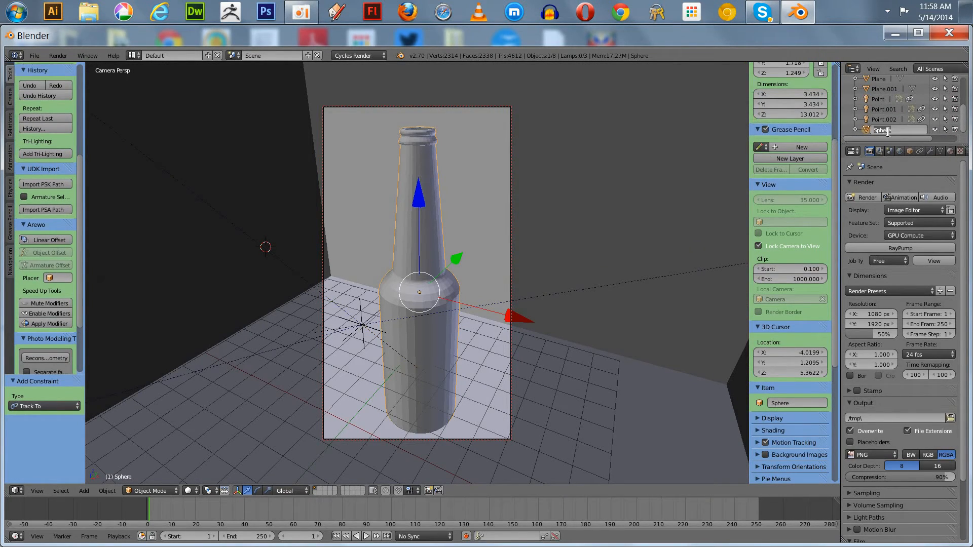
type("b")
type("eer bottle")
key("Return")
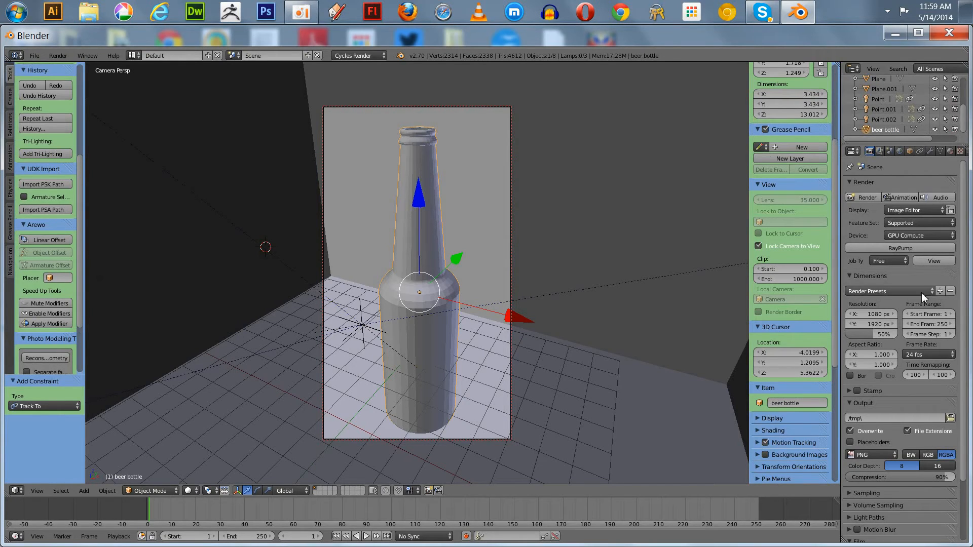
Give the beer bottle a new Glass BSDF material coloured dark orange with R 0.402, G 0.102 and B 0.000.
left_click(950, 151)
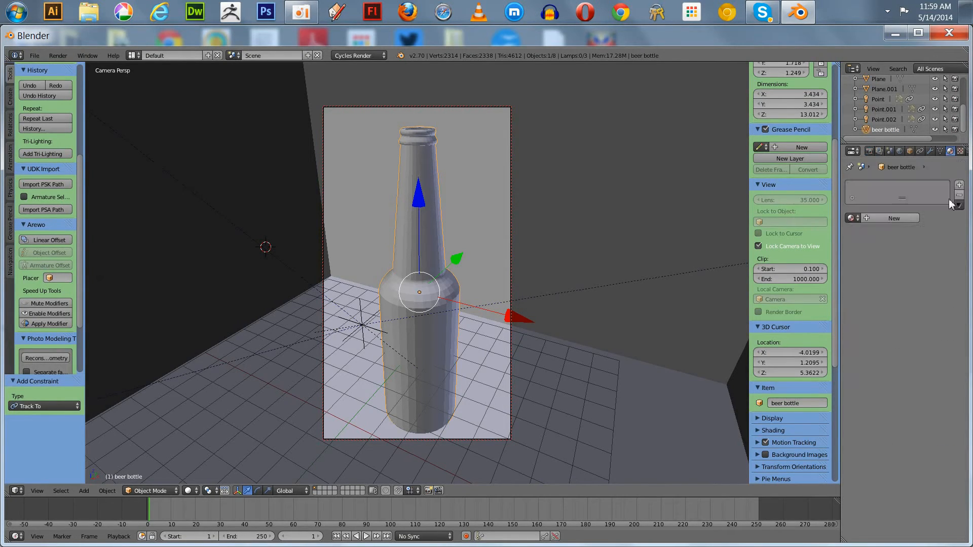
left_click(897, 218)
left_click(911, 275)
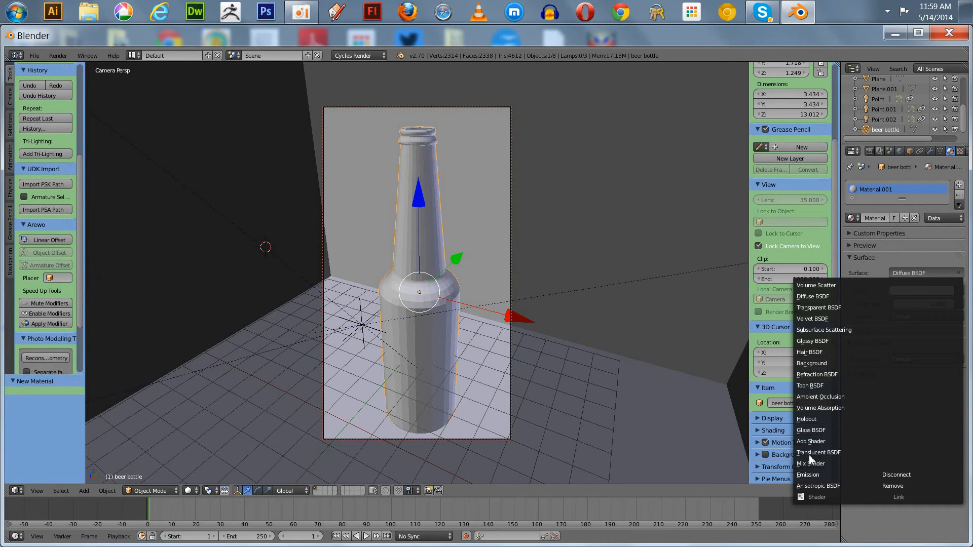
left_click(813, 430)
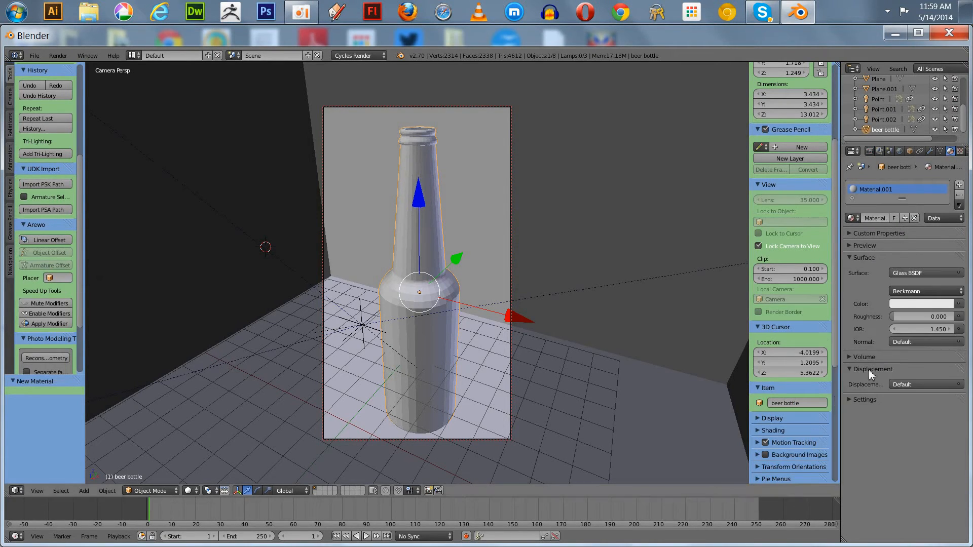
left_click(911, 303)
left_click_drag(895, 210, 892, 231)
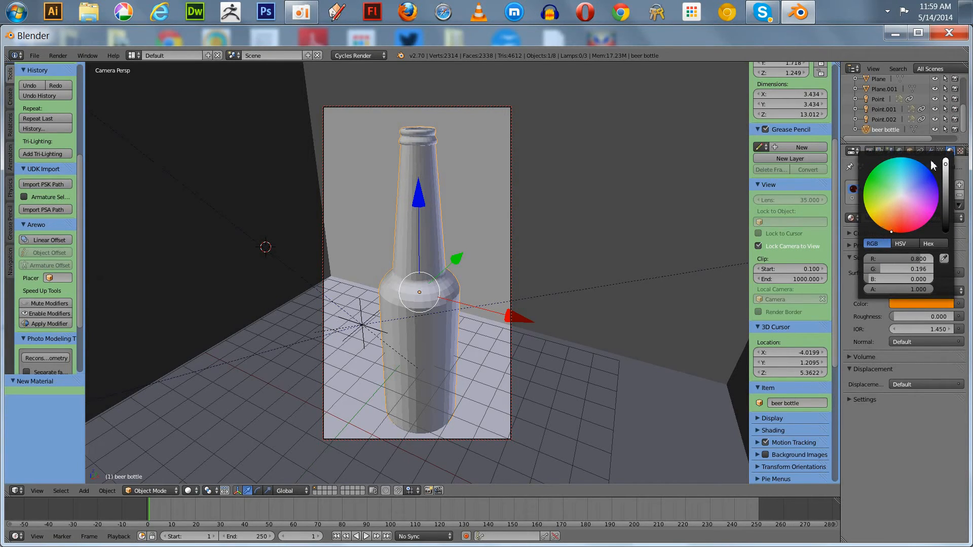
left_click_drag(945, 168, 946, 189)
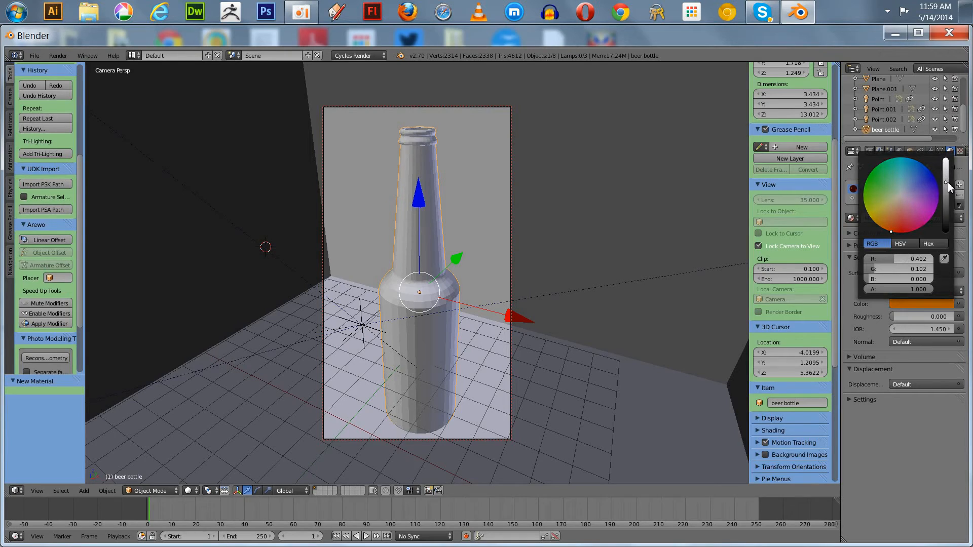
Preview the scene in rendered shading and set area lamp Point.002's emission strength to 5000, trying 1500 and 3000 first.
left_click(187, 492)
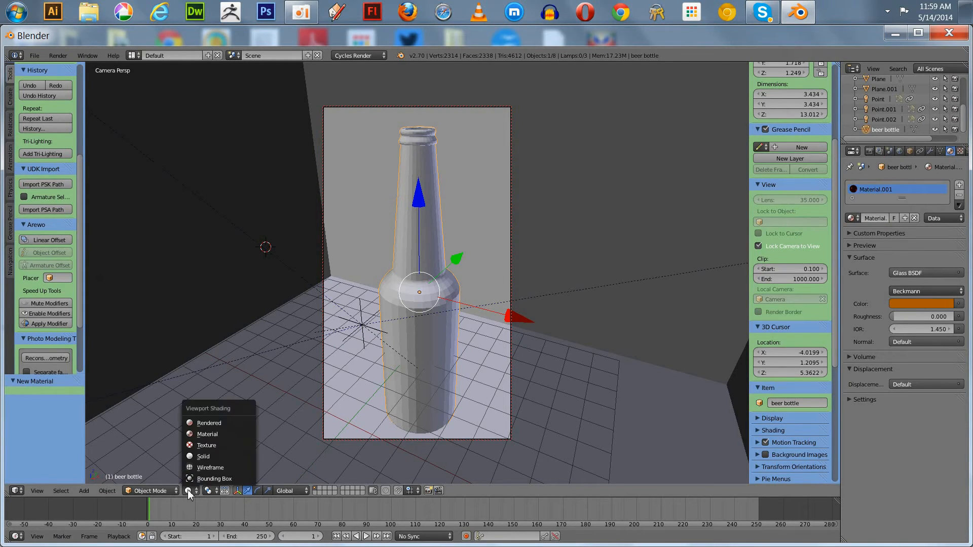
left_click(202, 424)
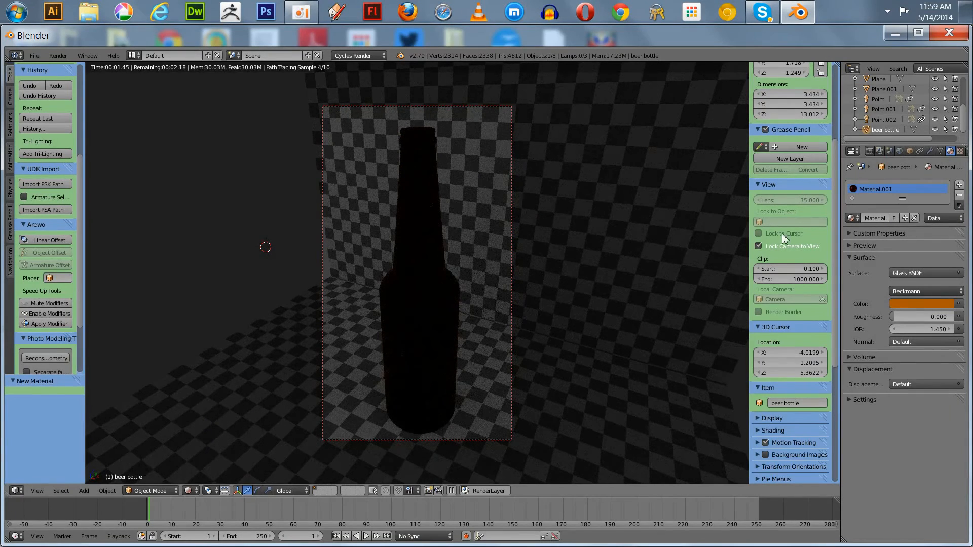
left_click(895, 118)
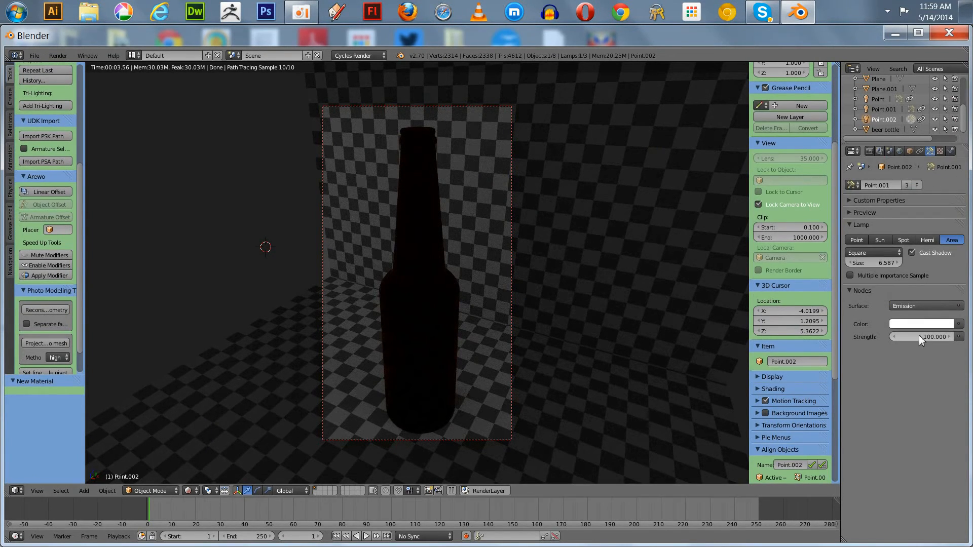
left_click_drag(923, 339, 959, 343)
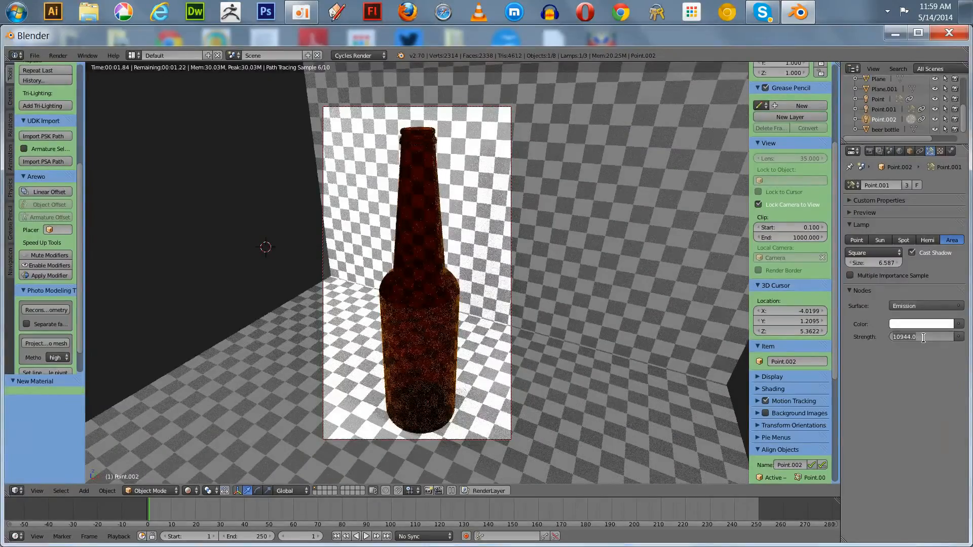
type("1500")
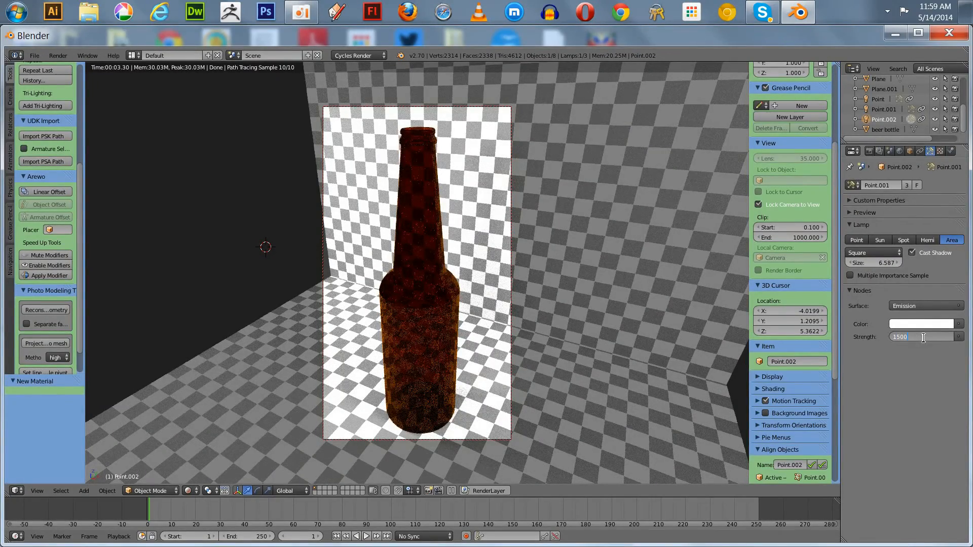
key("Return")
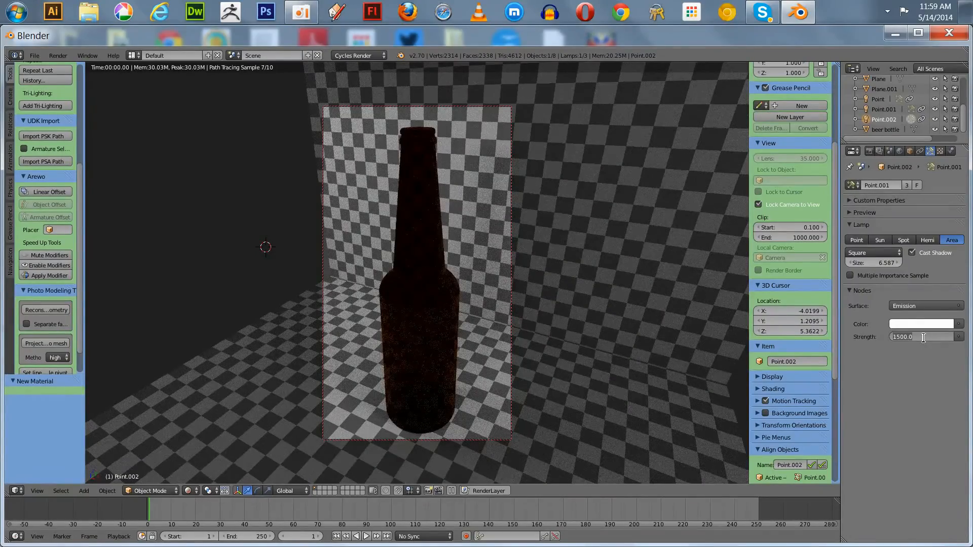
type("3000")
key("Return")
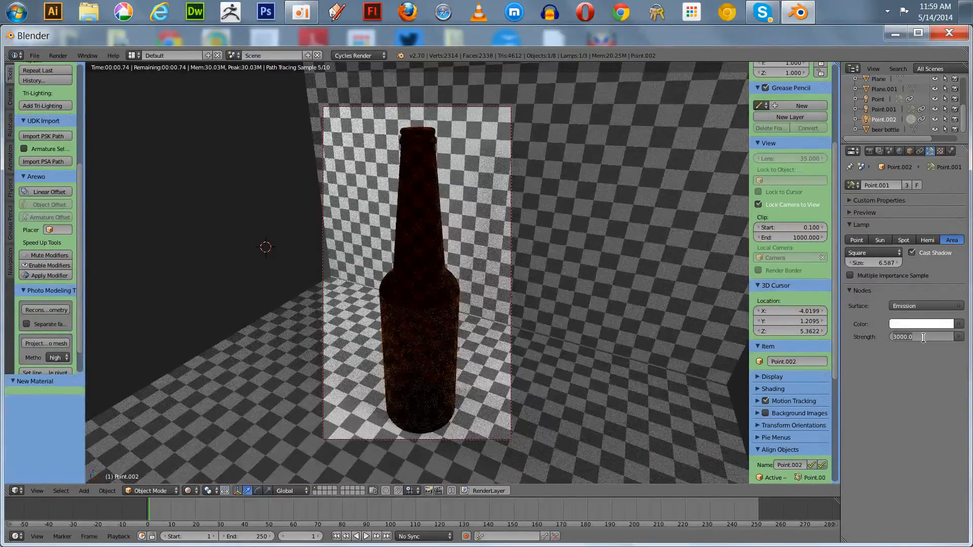
type("500")
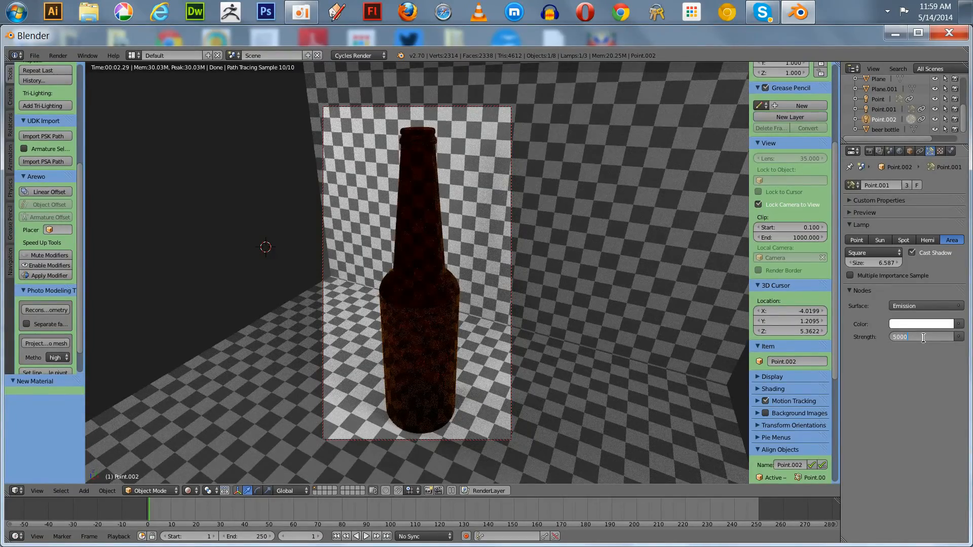
key("Return")
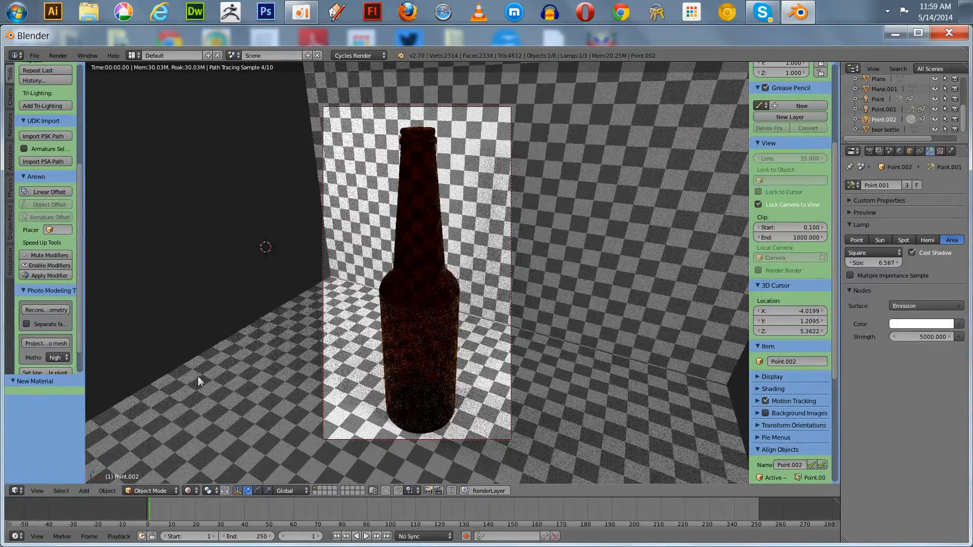
Brighten the beer bottle's glass colour to a vivid orange by raising its HSV value.
middle_click_drag(204, 394, 212, 385)
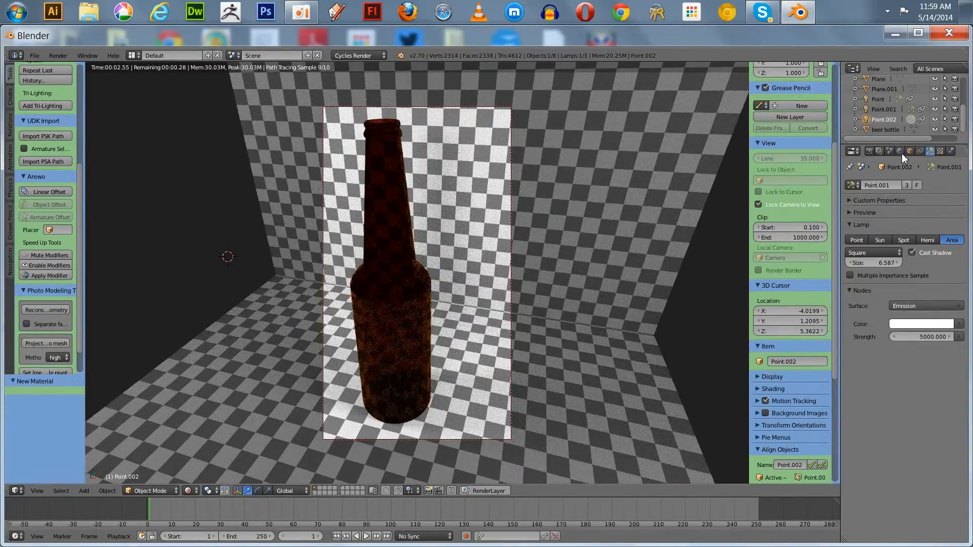
left_click(887, 129)
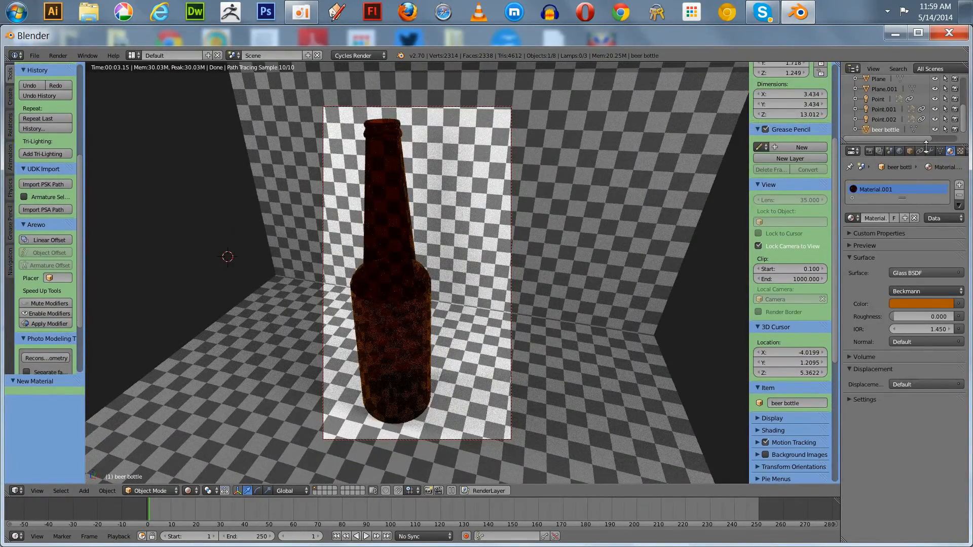
left_click(950, 151)
left_click(921, 304)
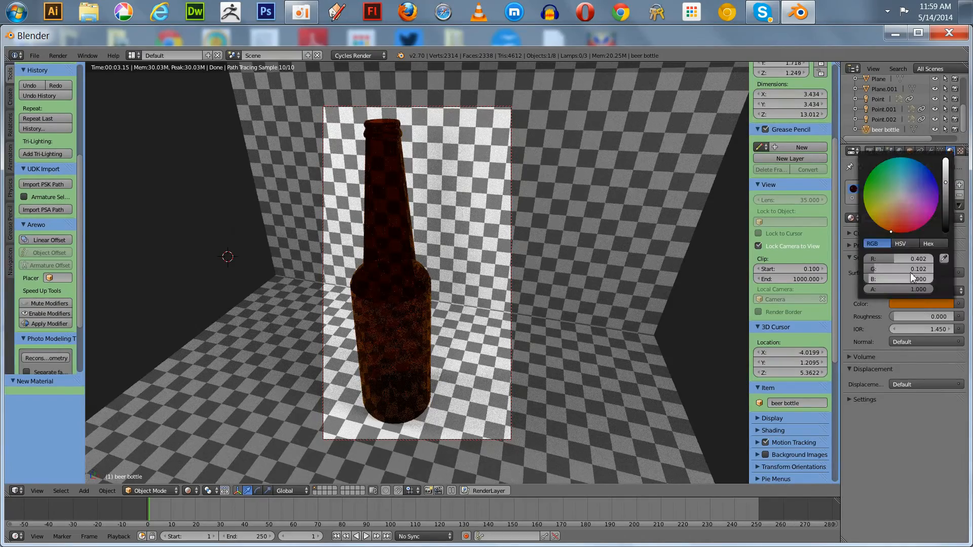
left_click(902, 245)
left_click_drag(890, 277, 917, 278)
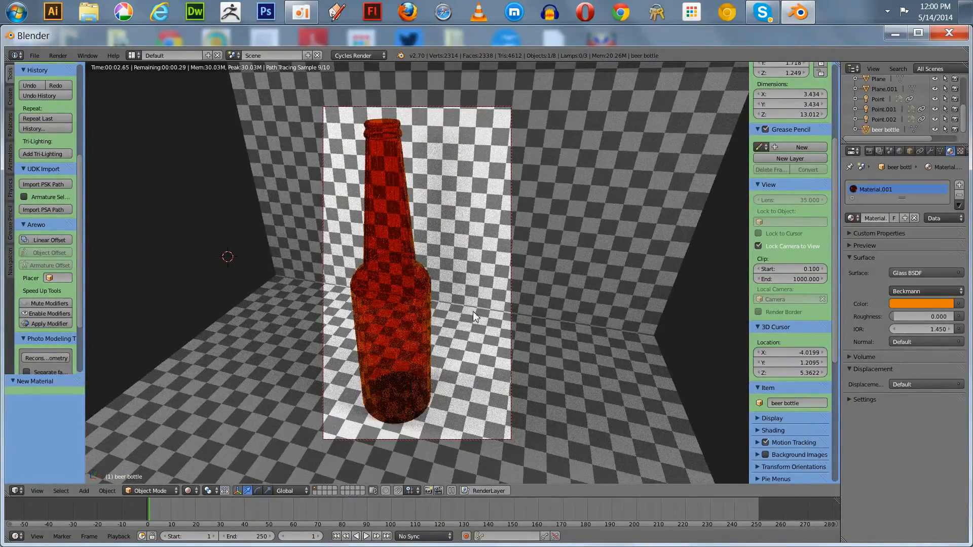
Move the view-locked camera back and higher above the bottle, and return the viewport to solid shading.
middle_click_drag(453, 366, 301, 386)
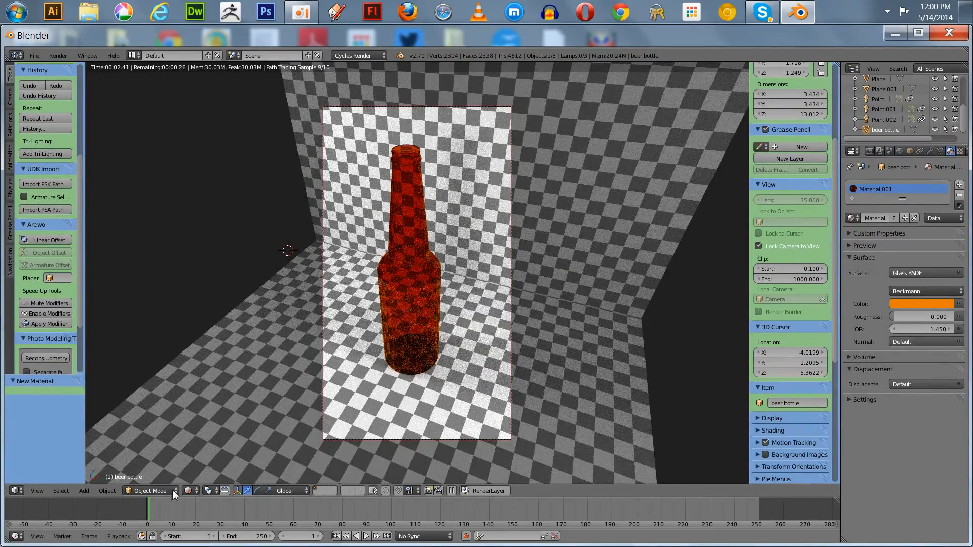
left_click(189, 491)
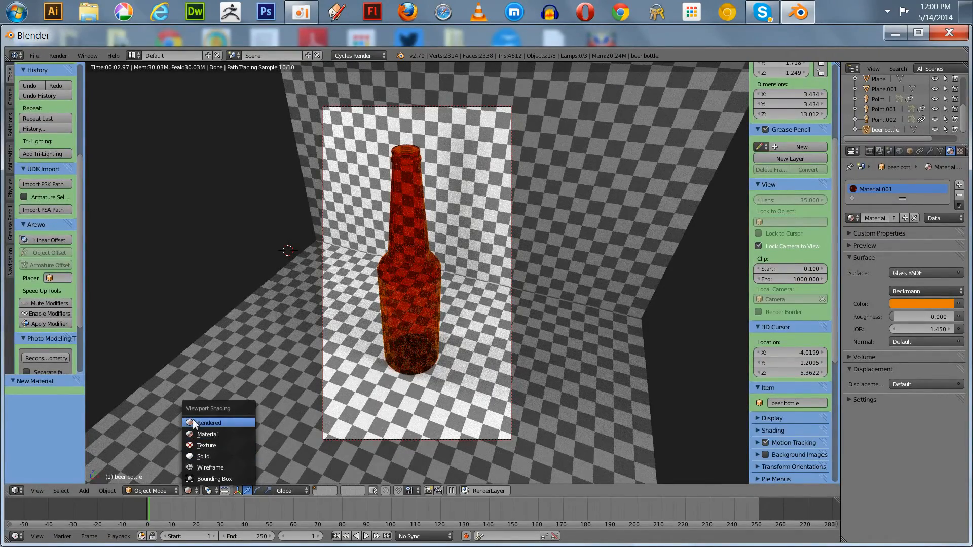
left_click(203, 455)
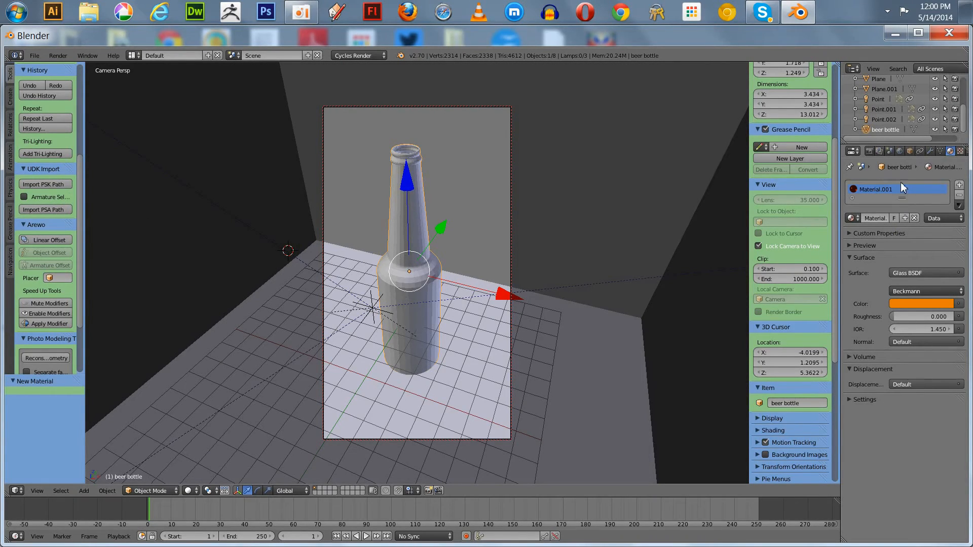
Add a Subdivision Surface modifier with 3 view subdivisions to the beer bottle and shade it smooth.
left_click(933, 149)
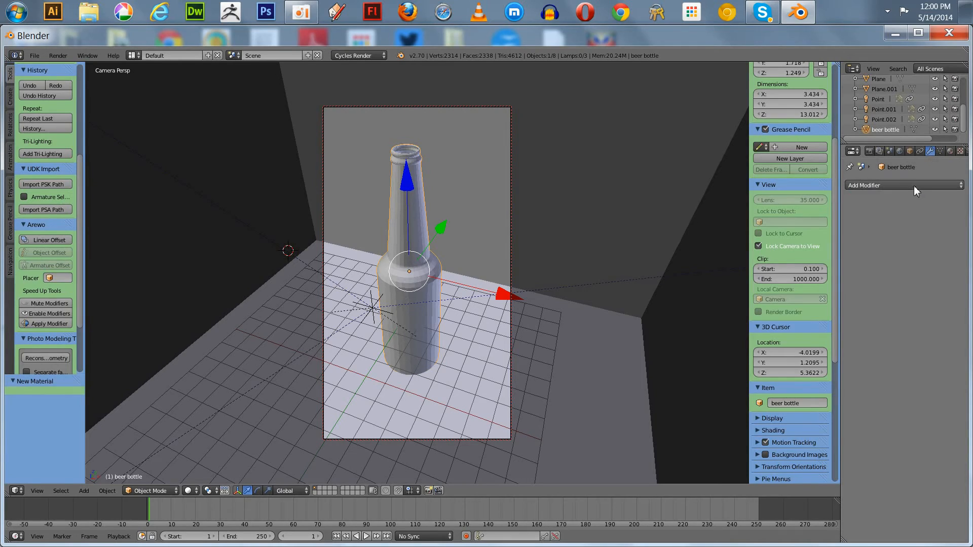
left_click(914, 185)
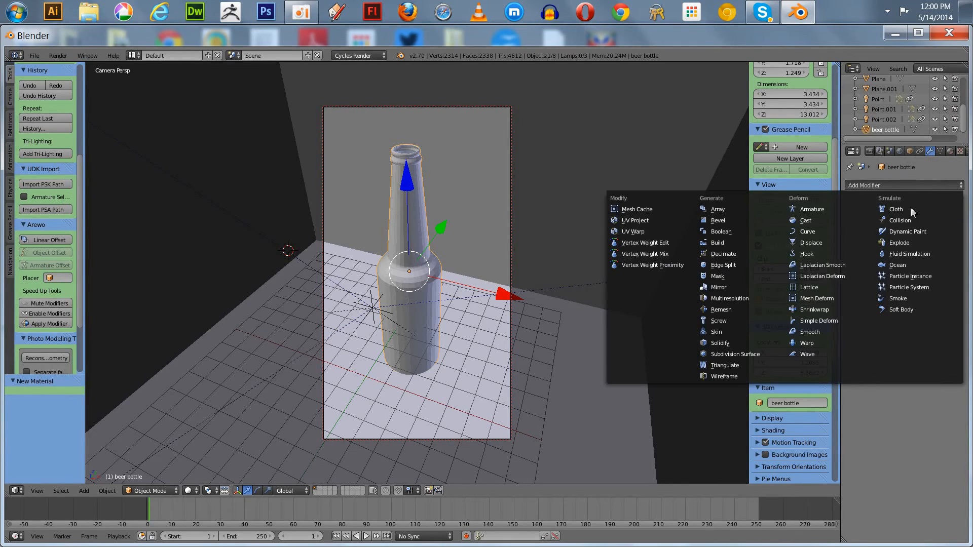
left_click(755, 354)
left_click(896, 256)
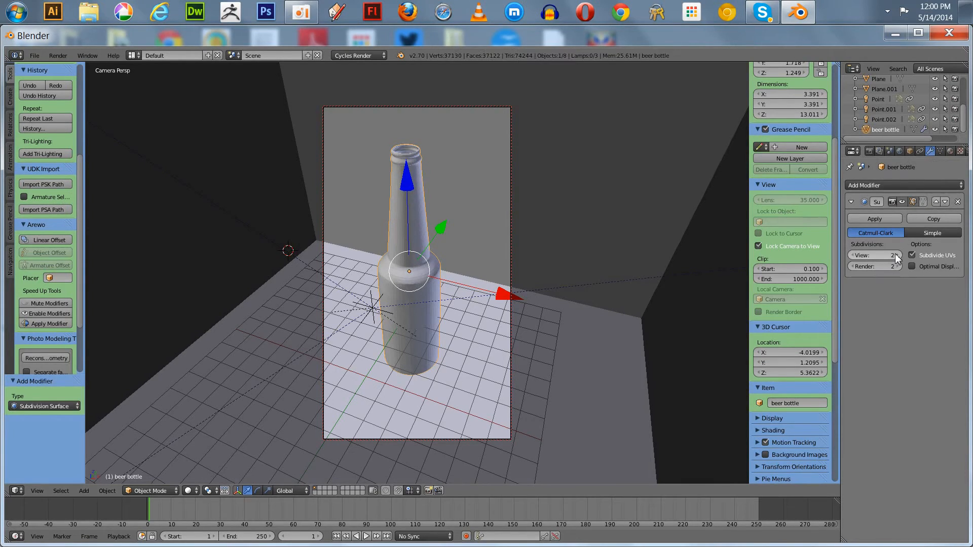
left_click(896, 256)
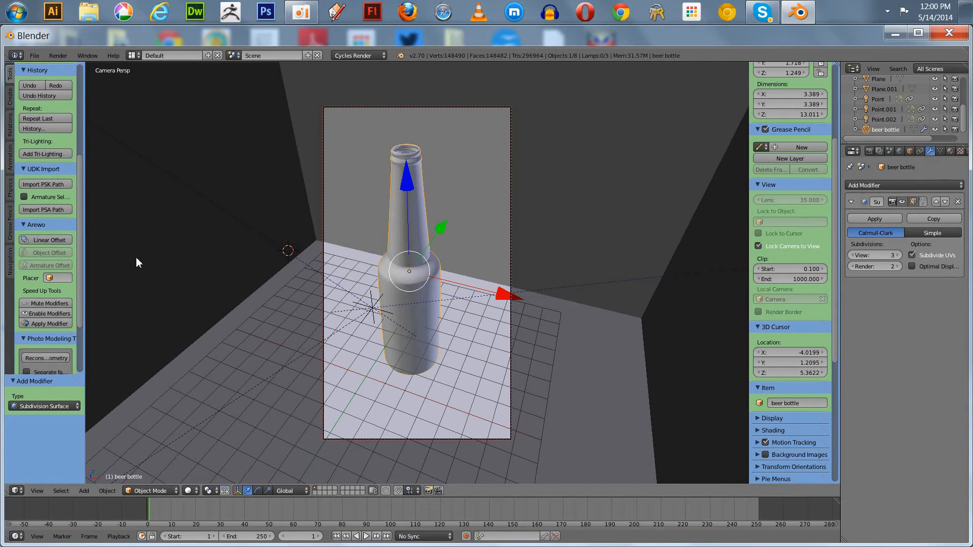
left_click_drag(81, 177, 77, 99)
left_click(33, 195)
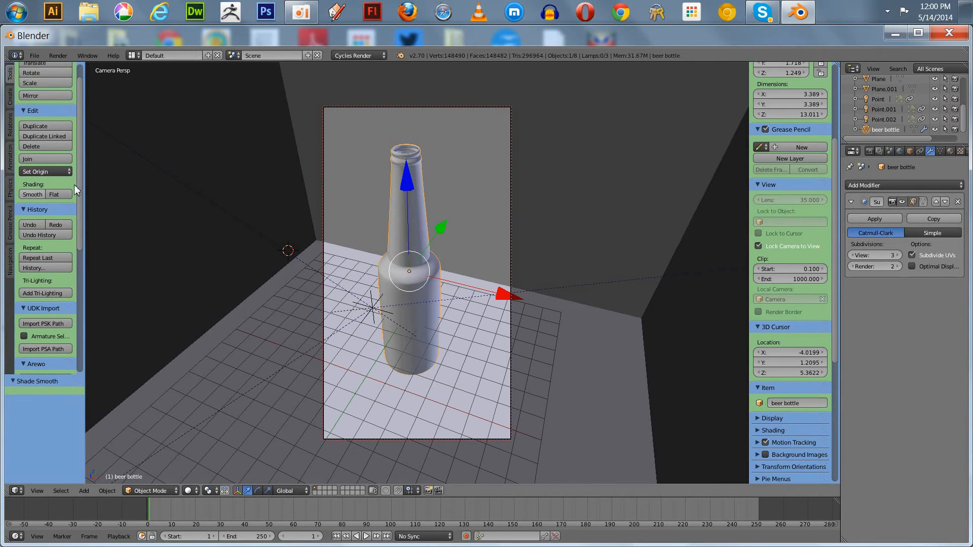
Reframe the camera closer and lower on the bottle in rendered shading, and return the viewport to solid shading.
left_click(190, 491)
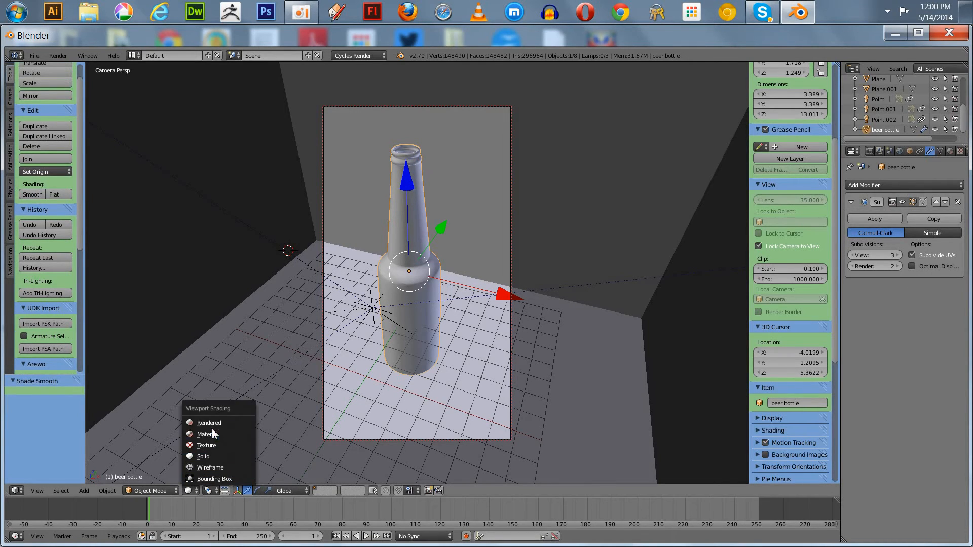
left_click(215, 423)
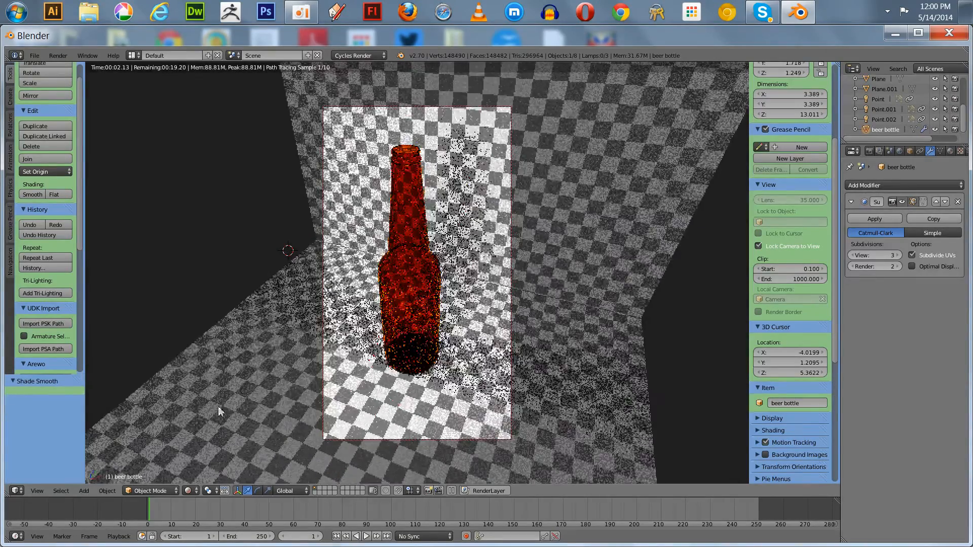
scroll(224, 378, "up", 1)
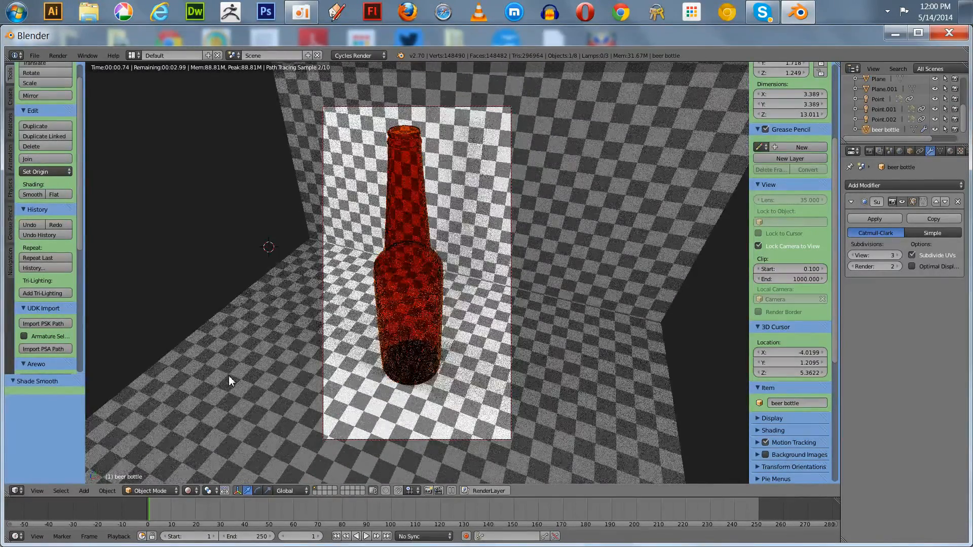
middle_click_drag(231, 366, 250, 354)
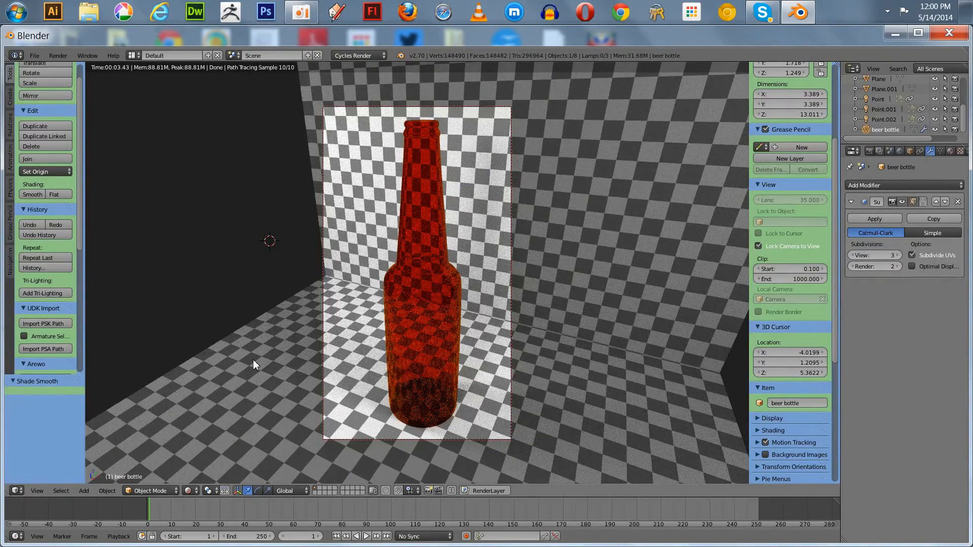
left_click(188, 491)
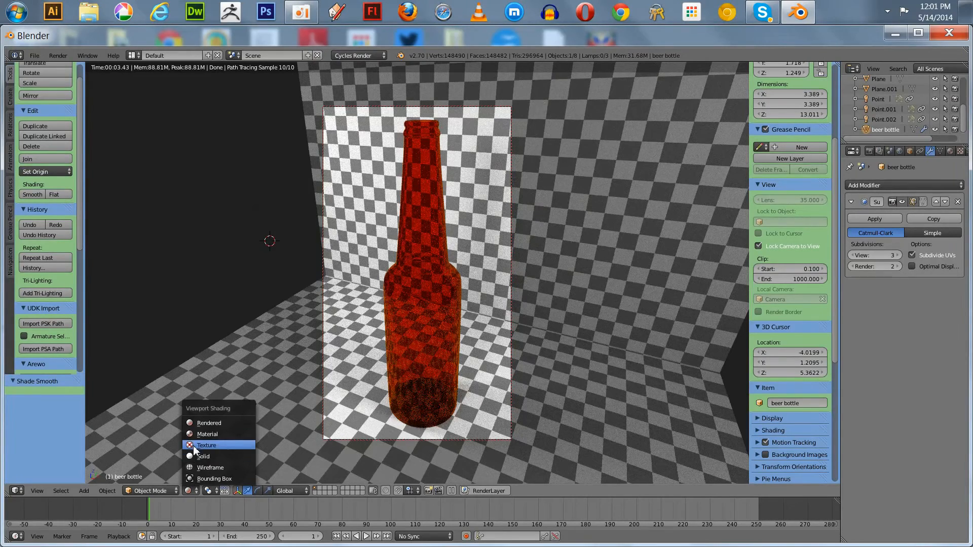
left_click(195, 457)
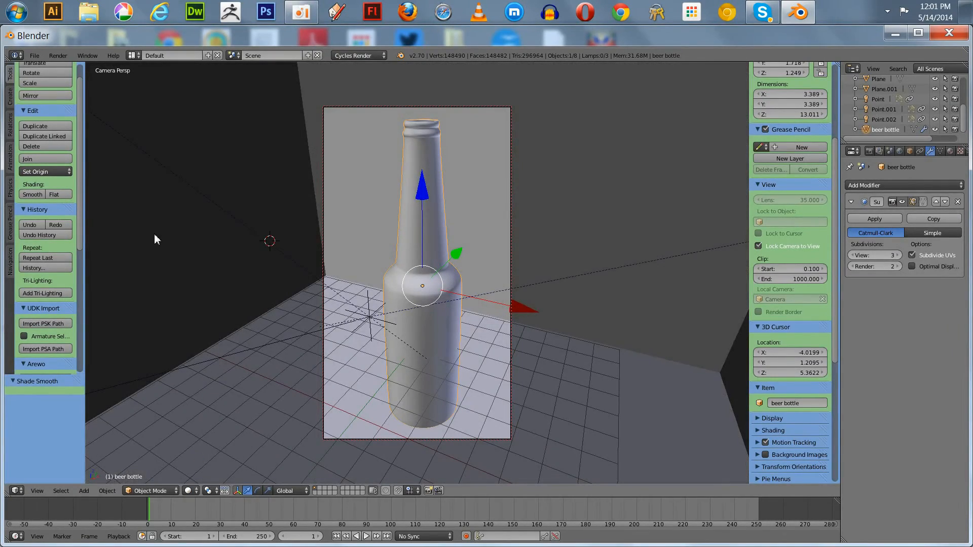
Start saving the scene under a new name and create a folder called Beer Bottle Tutorial File inside Blender Images.
left_click(34, 55)
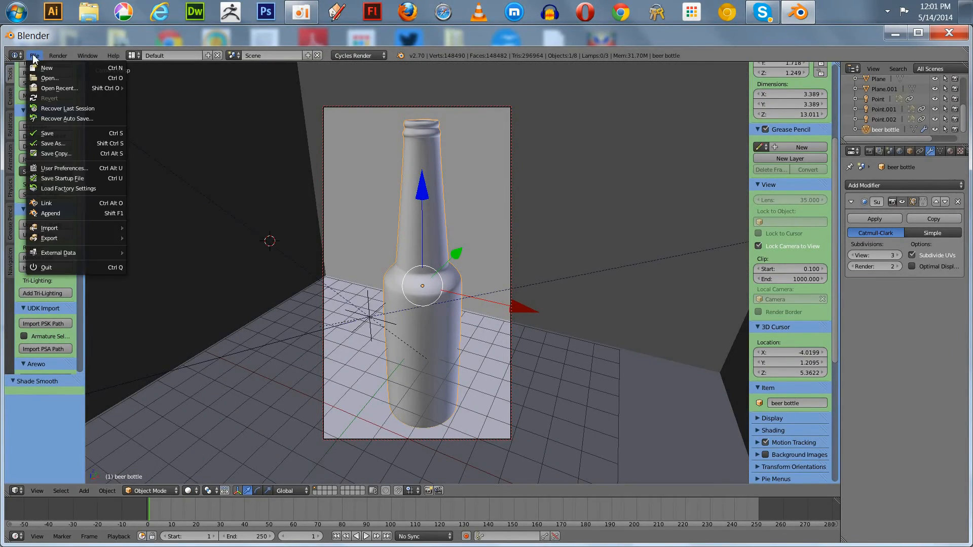
mouse_move(56, 88)
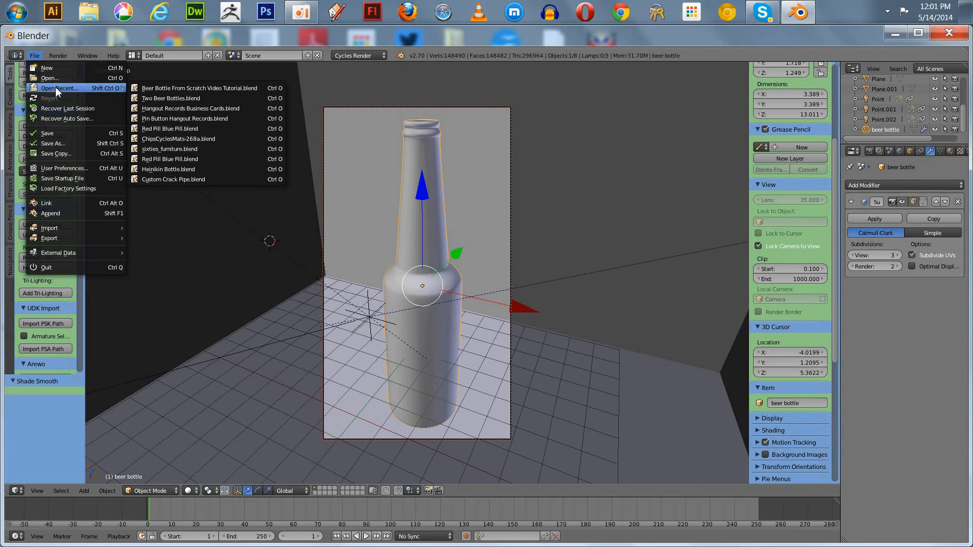
left_click(63, 145)
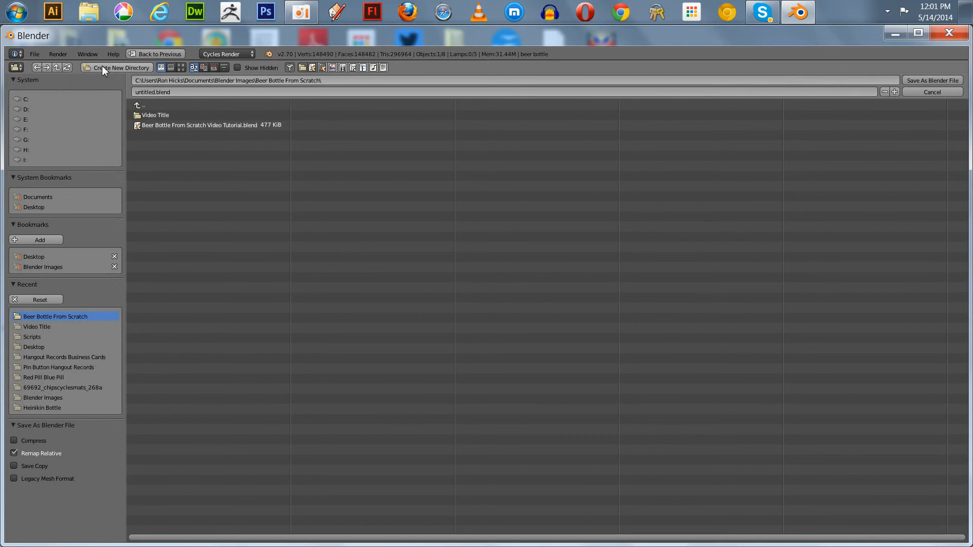
left_click(41, 269)
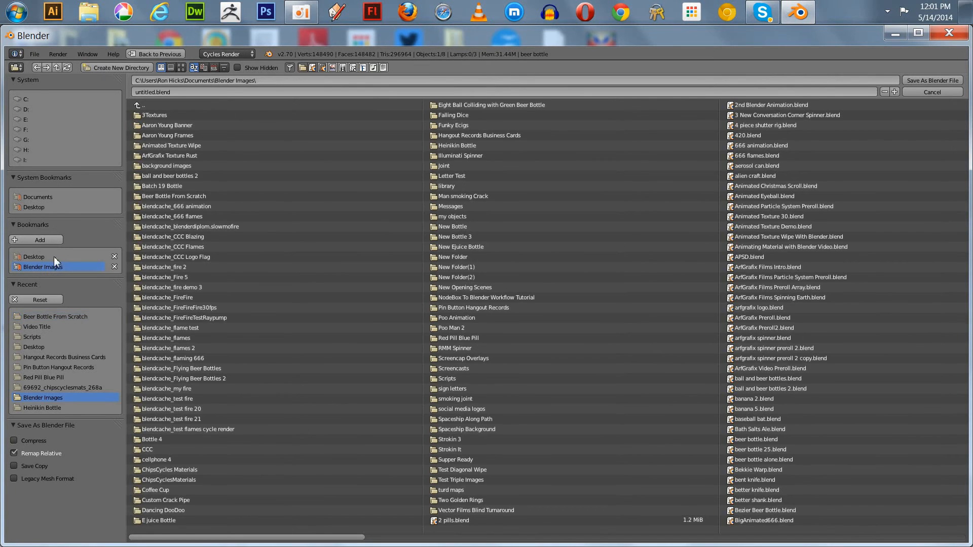
left_click(118, 69)
left_click(118, 68)
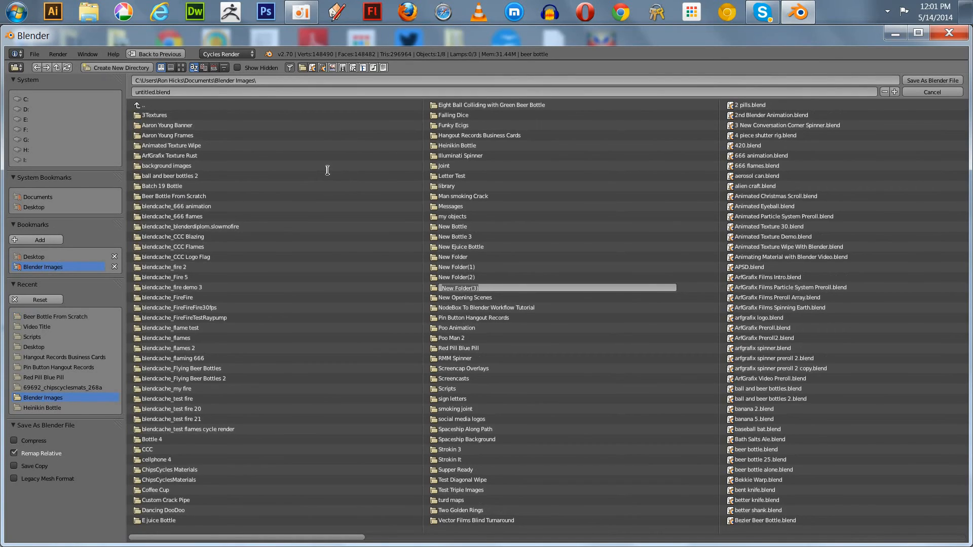
type("Beer Bottle Tutorial B")
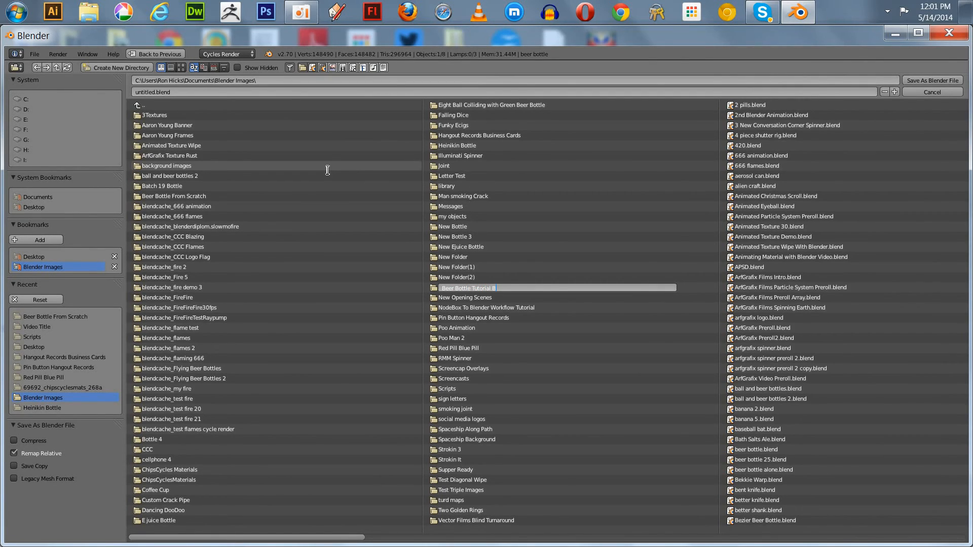
key("BackSpace")
key("BackSpace")
type("File")
key("Return")
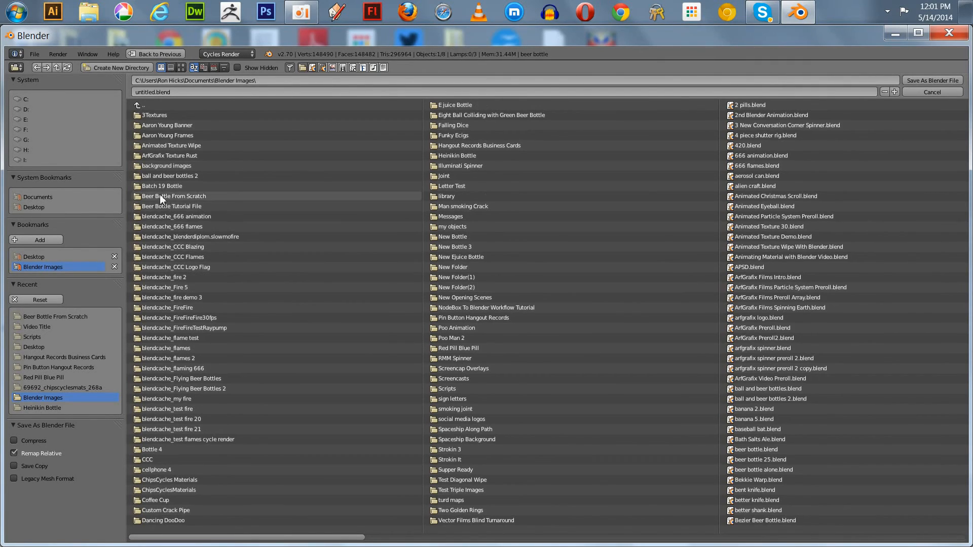
Save the scene as Beer Bottle 5.blend in the Beer Bottle Tutorial File folder.
left_click(161, 208)
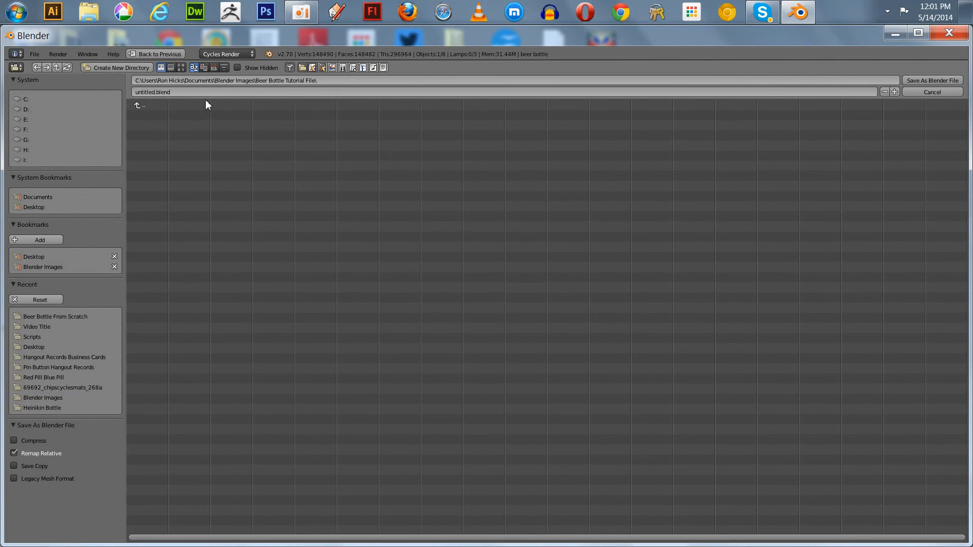
left_click(222, 92)
type("Beer Bottle 5")
key("Return")
left_click(920, 81)
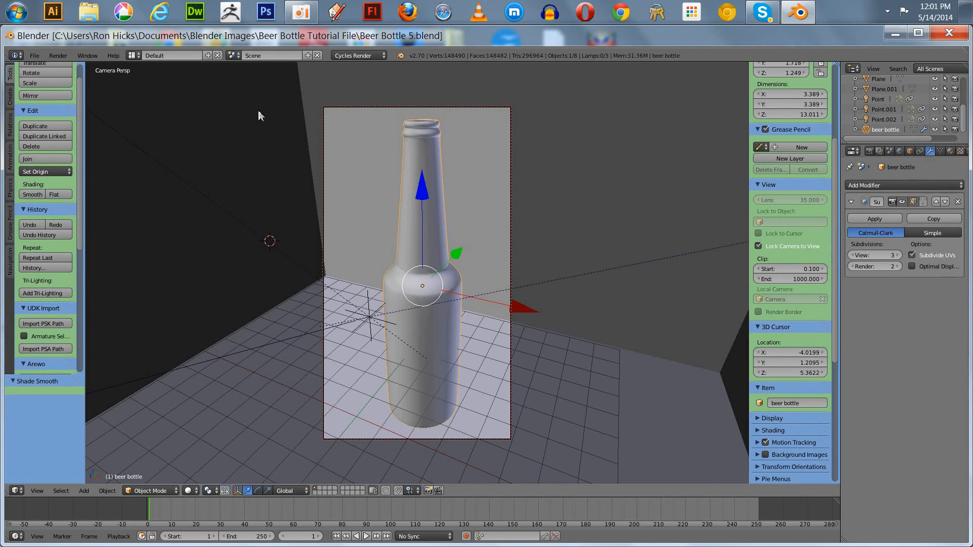
Change the beer bottle's Glass BSDF colour to yellow-green, check it in rendered shading, and return the viewport to solid shading.
left_click(950, 151)
left_click(903, 303)
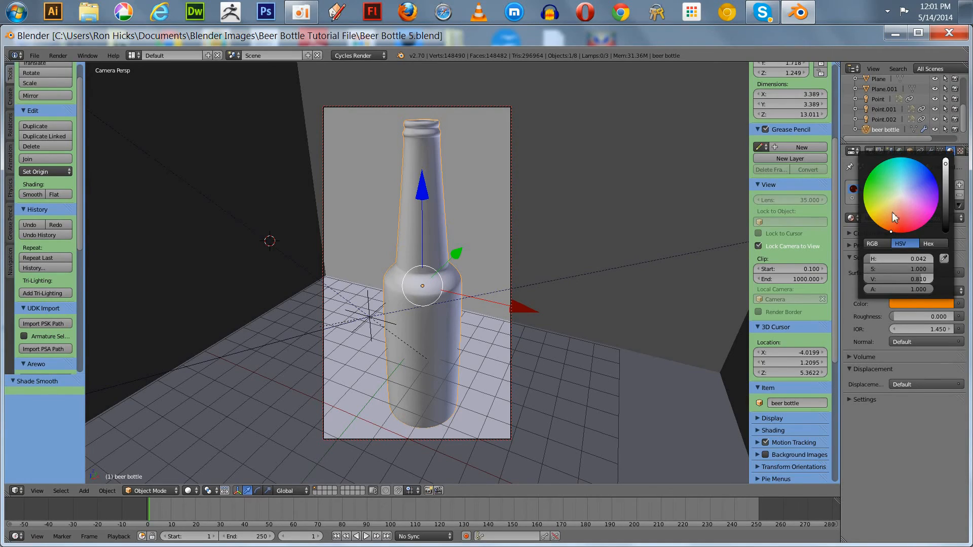
left_click_drag(884, 194, 855, 194)
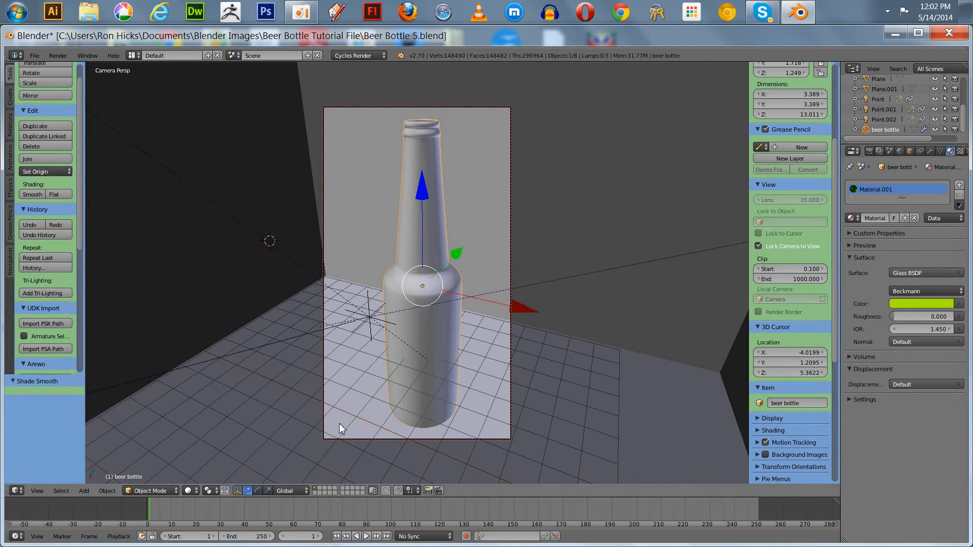
left_click(188, 490)
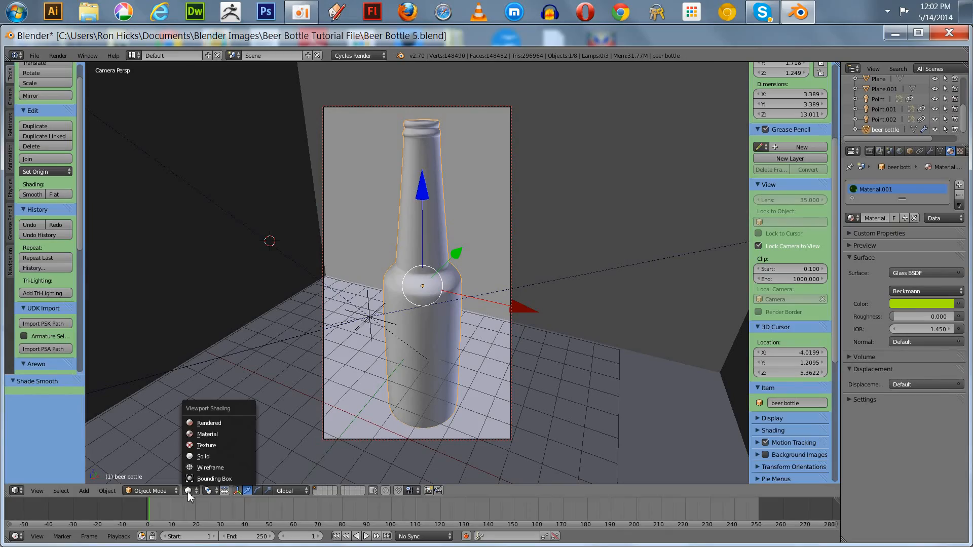
left_click(194, 424)
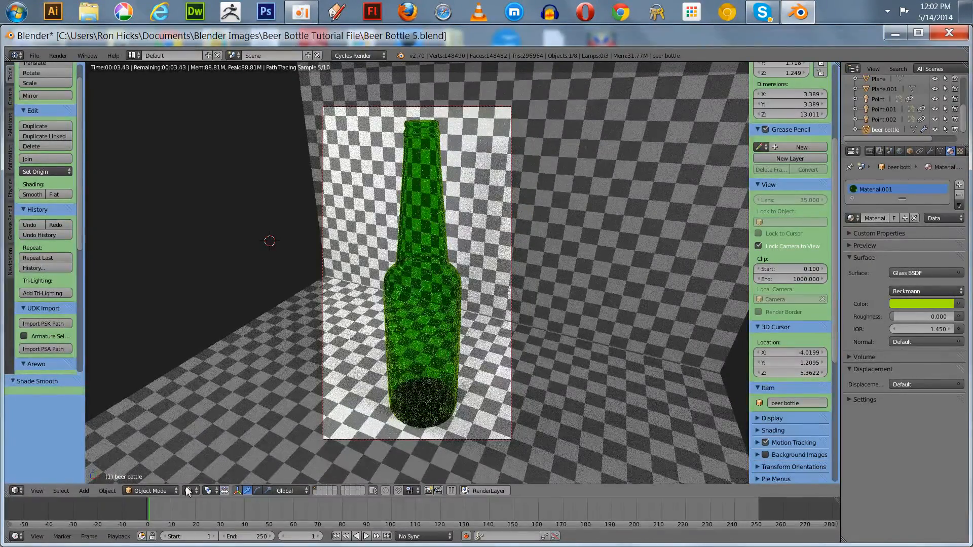
left_click(188, 491)
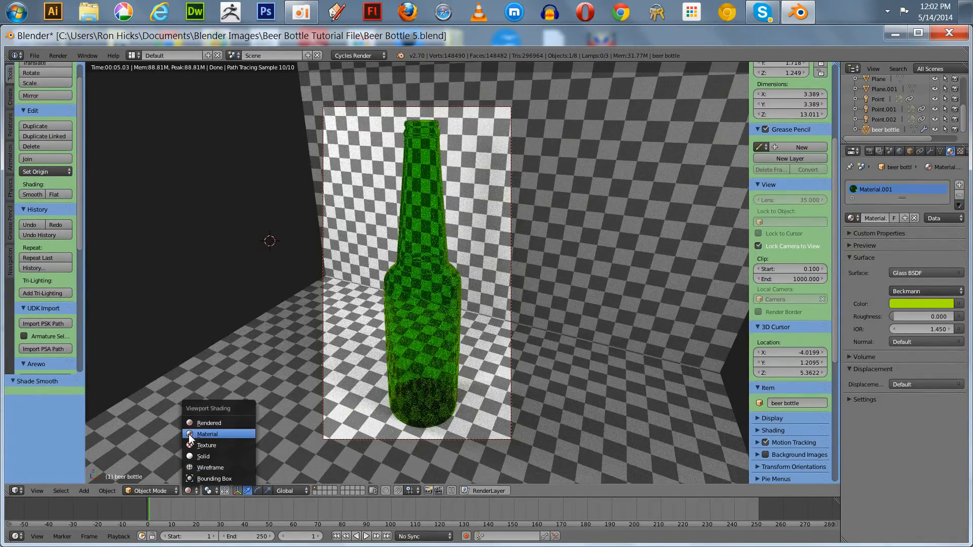
left_click(193, 456)
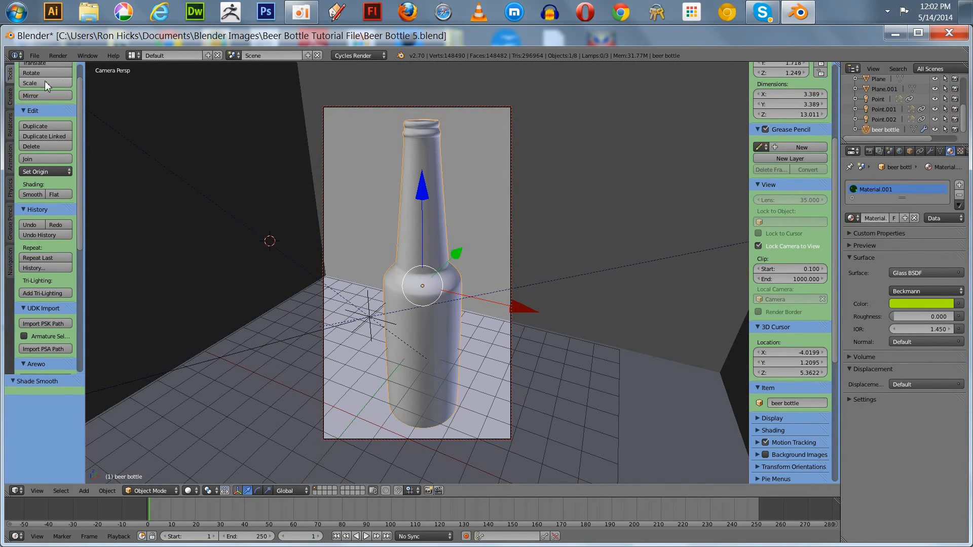
Save the green bottle scene as a new incremented version, Beer Bottle 6.blend, in the same folder.
scroll(81, 117, "up", 2)
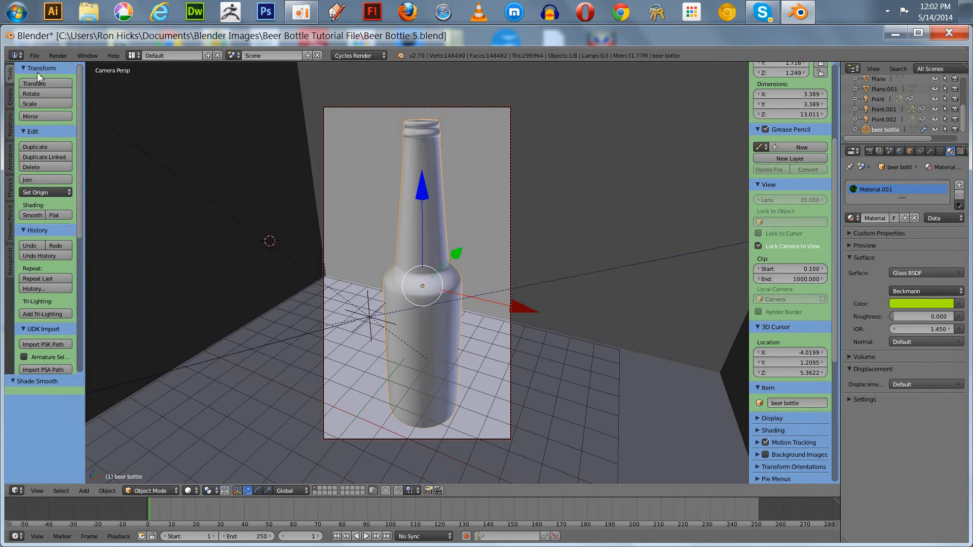
left_click(35, 57)
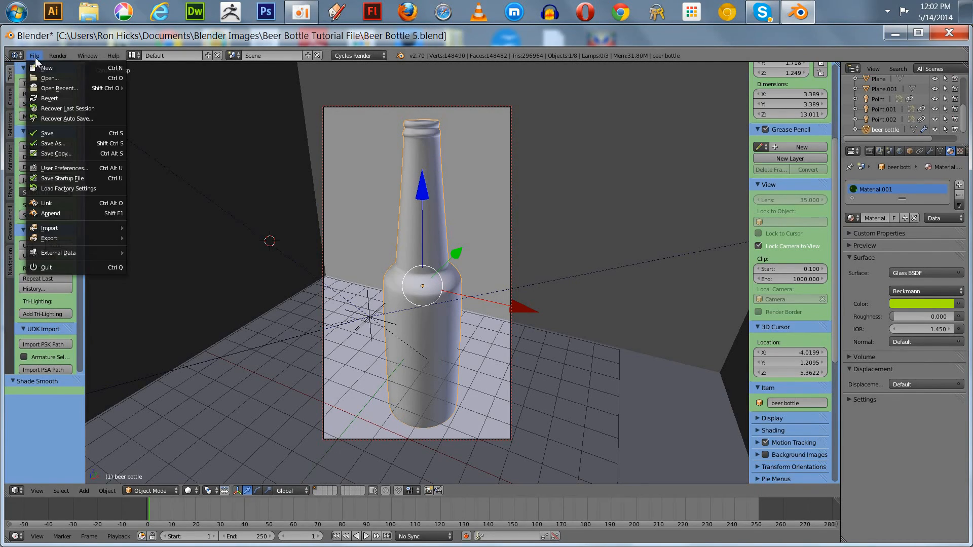
left_click(76, 143)
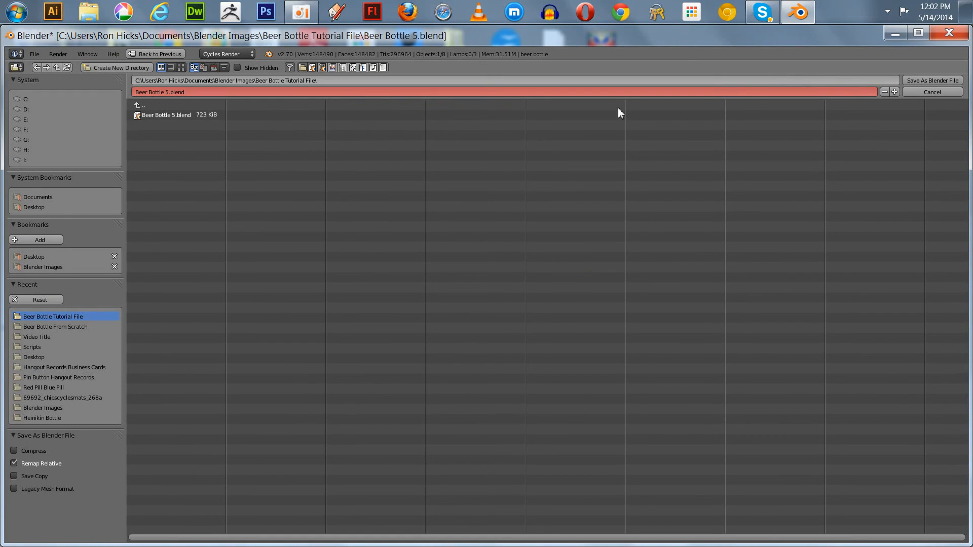
left_click(894, 93)
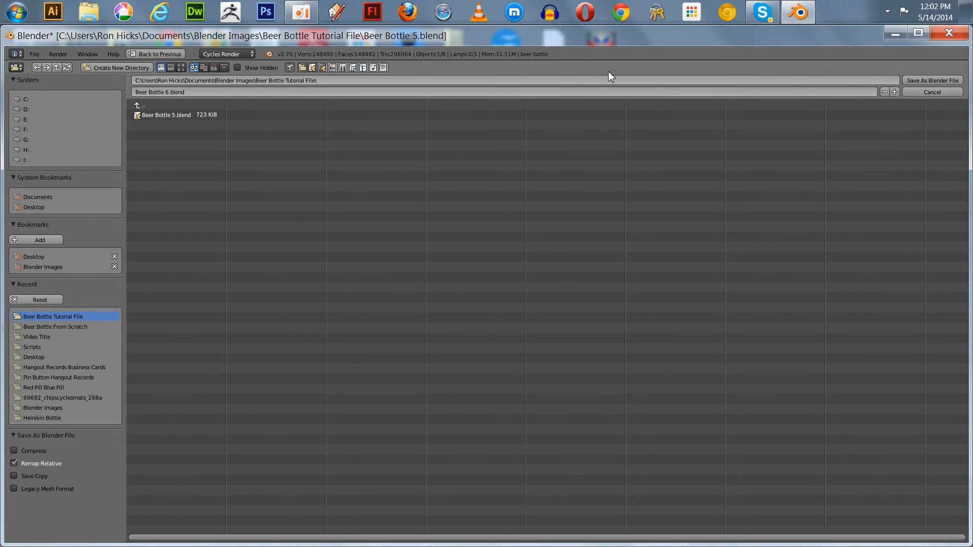
left_click(932, 80)
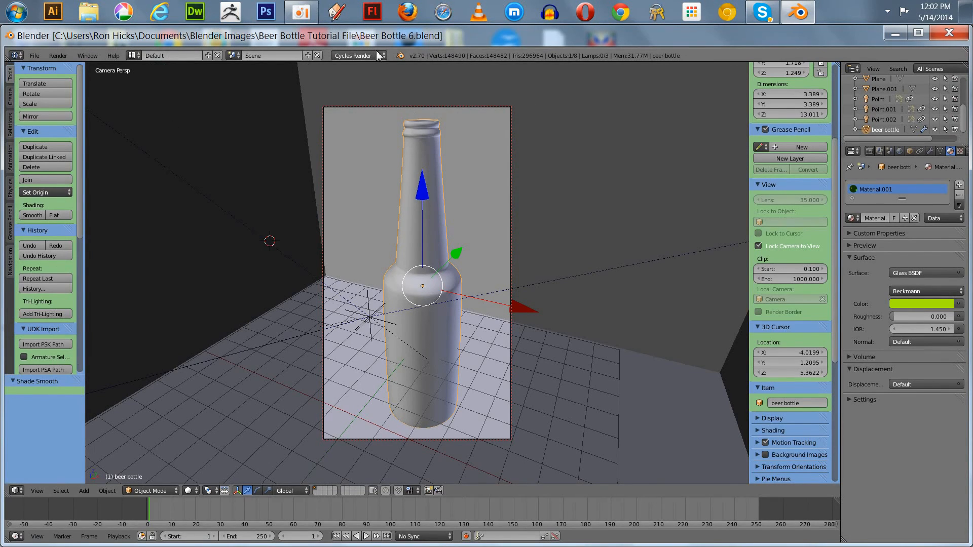
Preview the green bottle in rendered shading, and open the recent file Beer Bottle 5.blend to preview its bottle the same way.
left_click(189, 490)
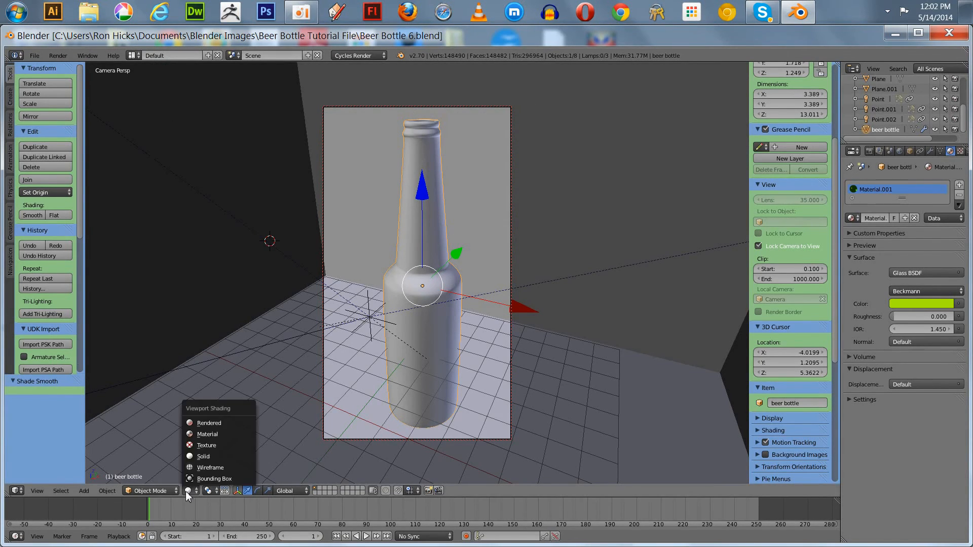
left_click(196, 424)
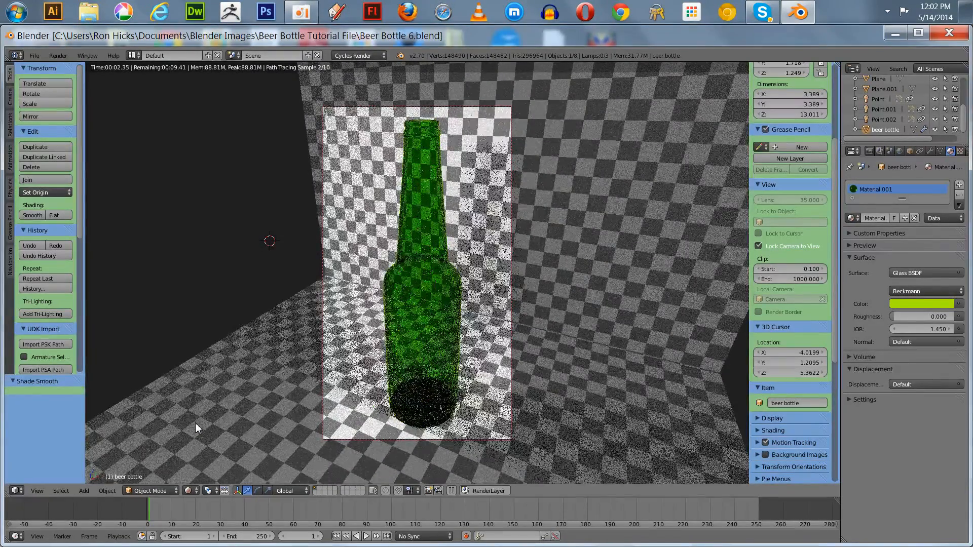
left_click(32, 57)
mouse_move(49, 89)
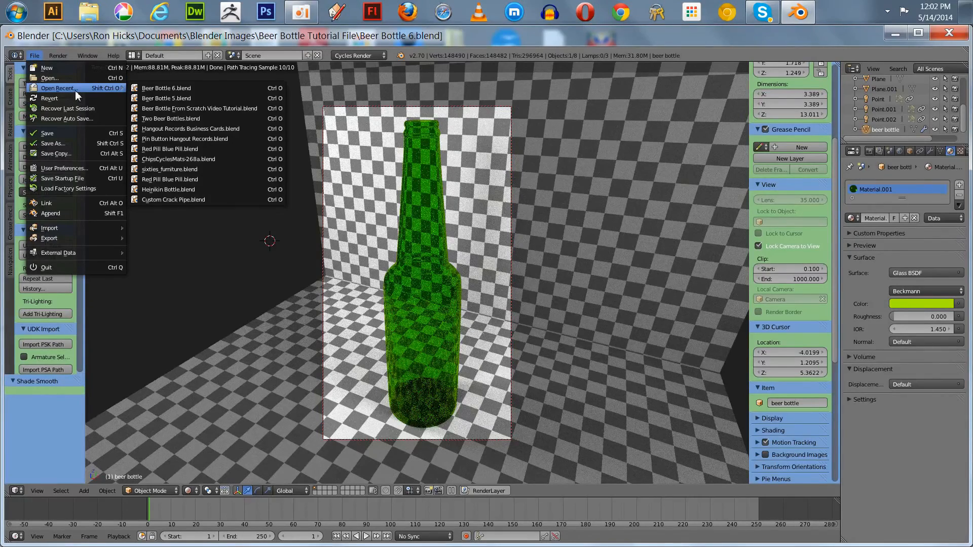
left_click(178, 98)
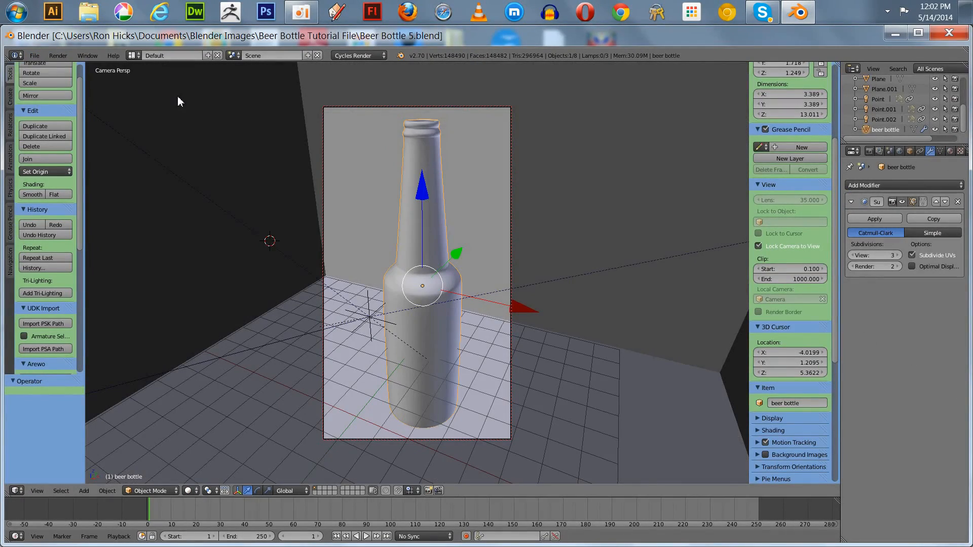
left_click(188, 491)
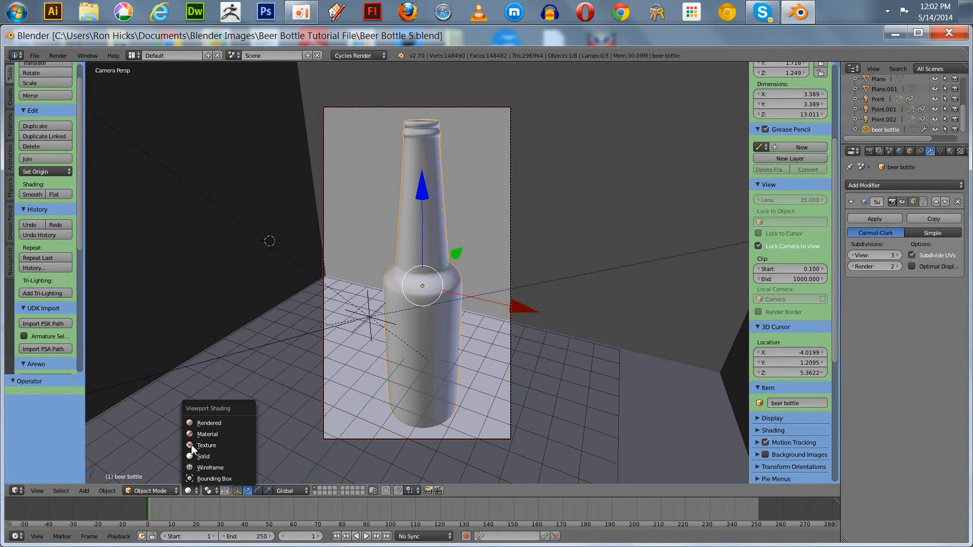
left_click(201, 423)
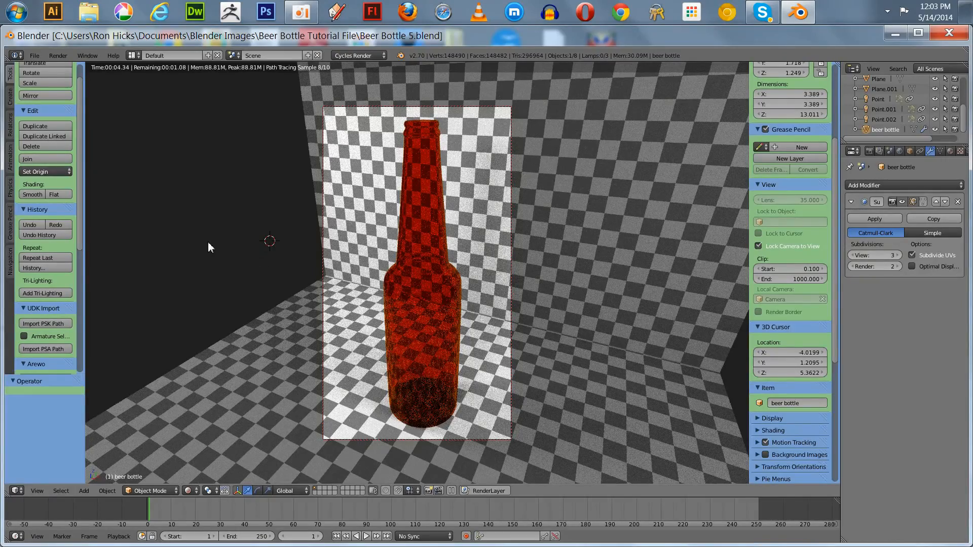
Reopen the recent file Beer Bottle 6.blend, preview it in rendered shading, and return the viewport to solid shading.
left_click(37, 58)
mouse_move(53, 87)
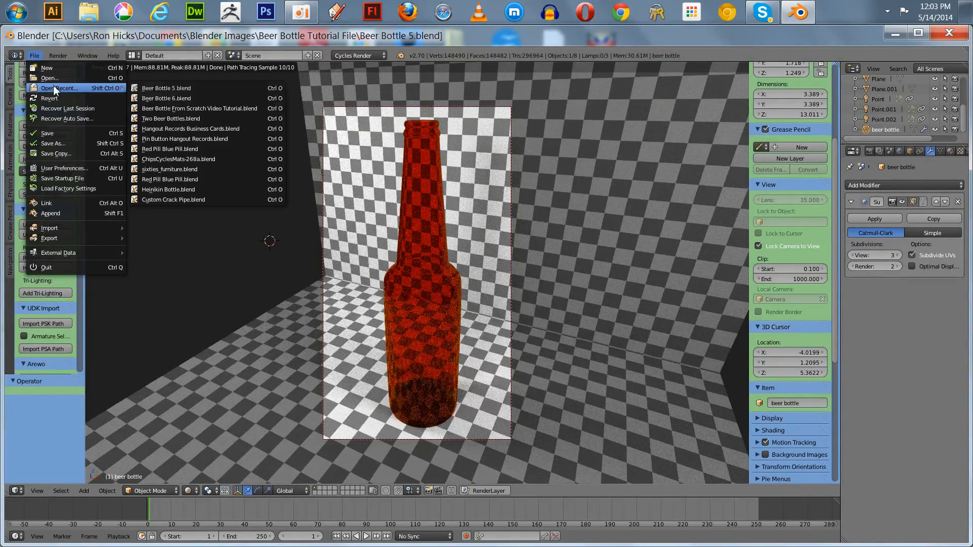
left_click(190, 99)
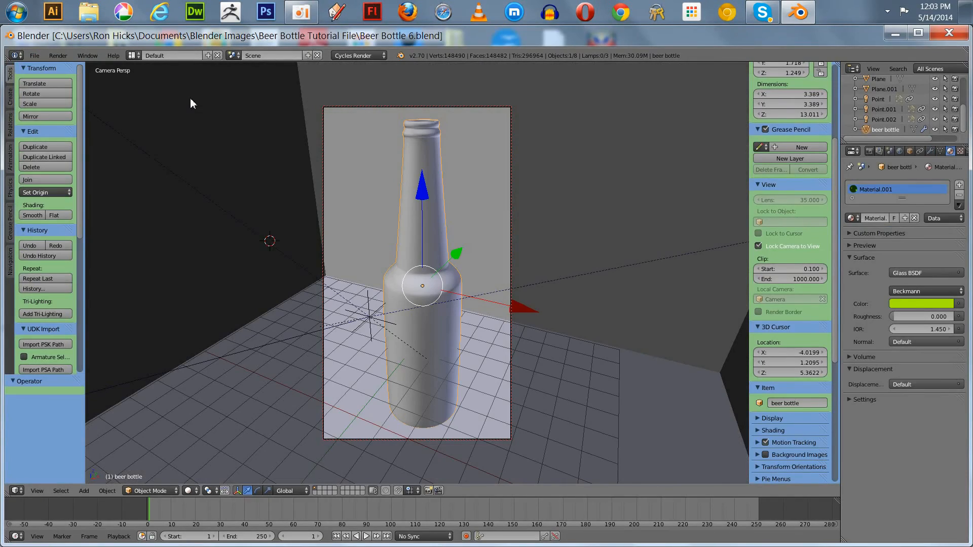
left_click(187, 492)
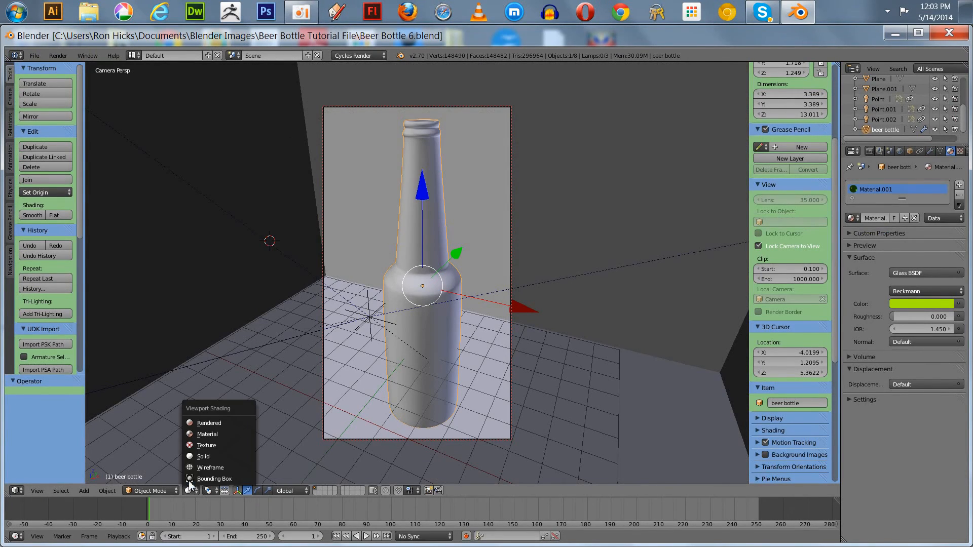
left_click(193, 425)
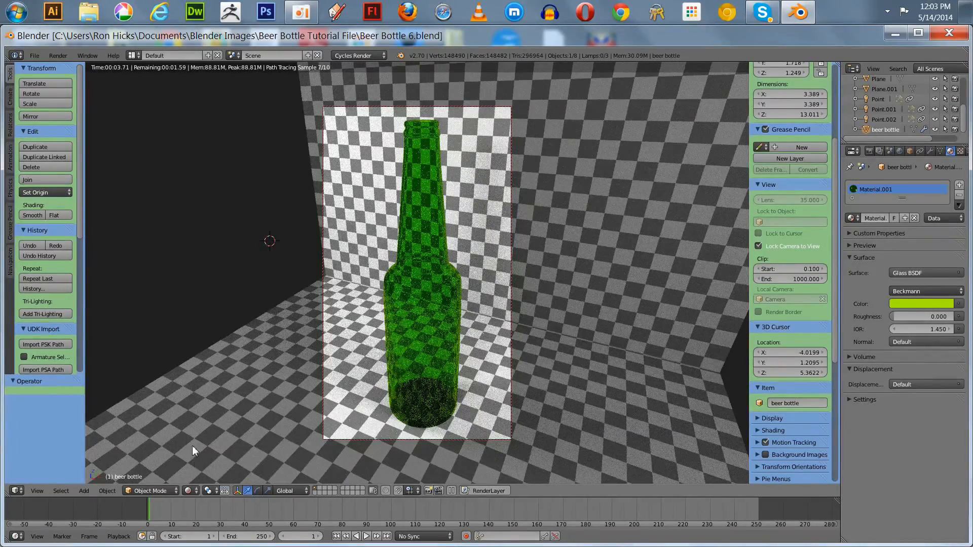
left_click(189, 491)
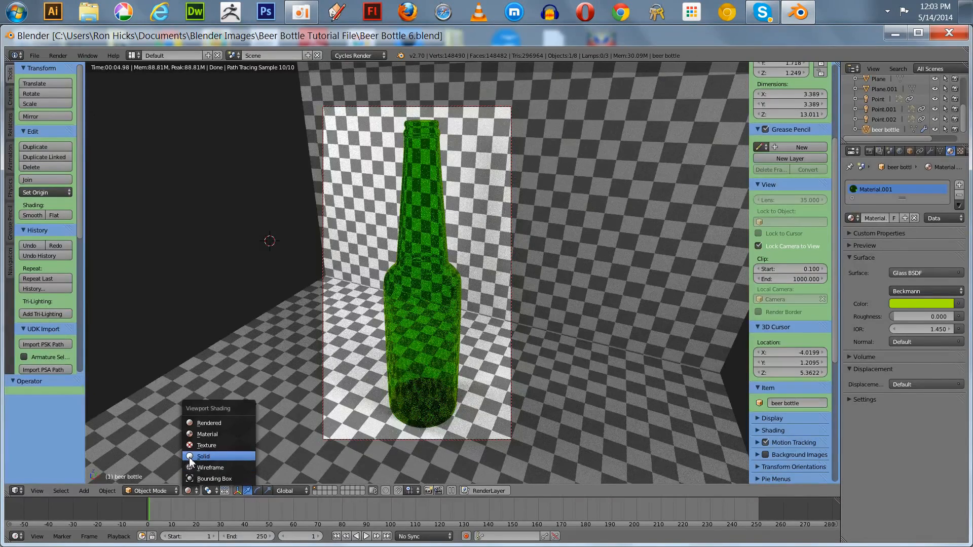
left_click(202, 457)
Pull the view-locked camera back and duplicate the beer bottle, offsetting the copy about 3.76 in X, 1.76 in Y and -0.33 in Z.
scroll(406, 303, "down", 6)
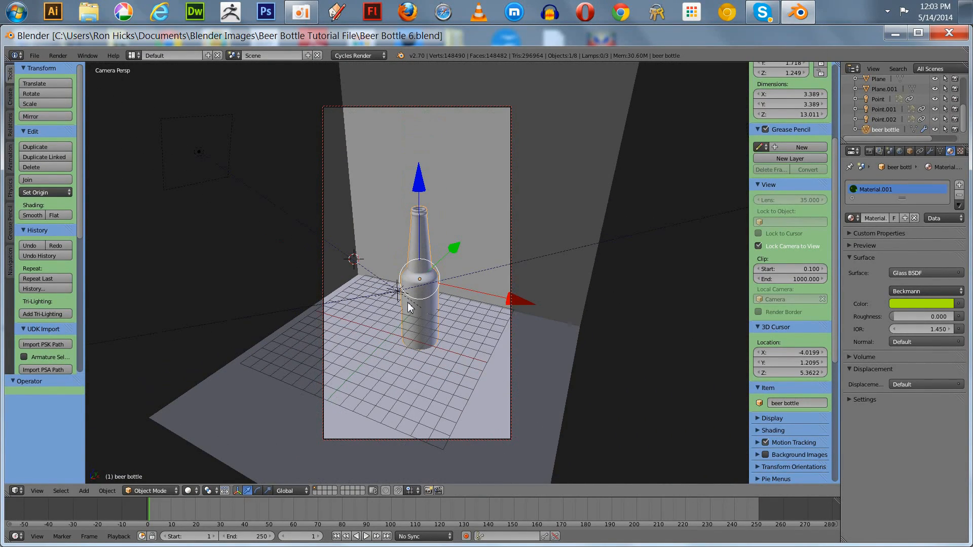
key("shift+d")
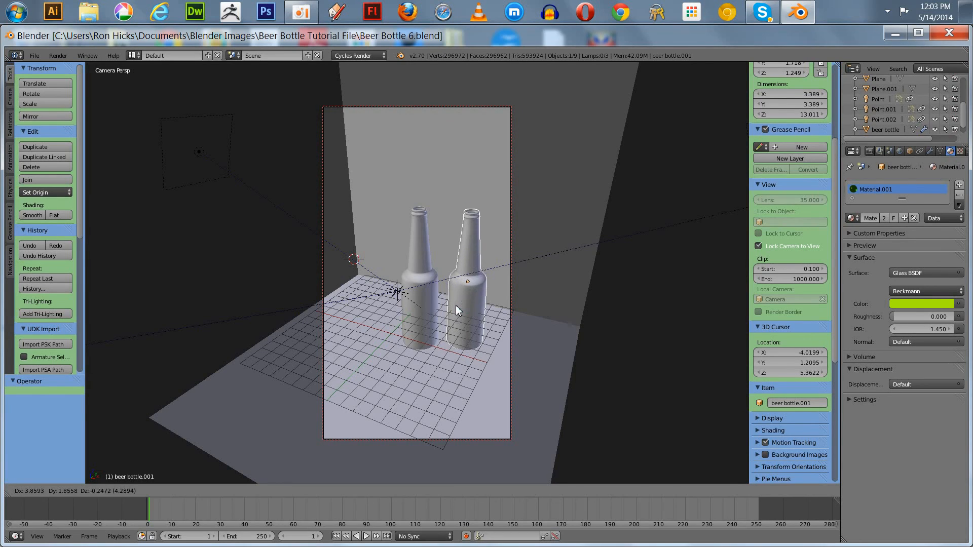
left_click(456, 306)
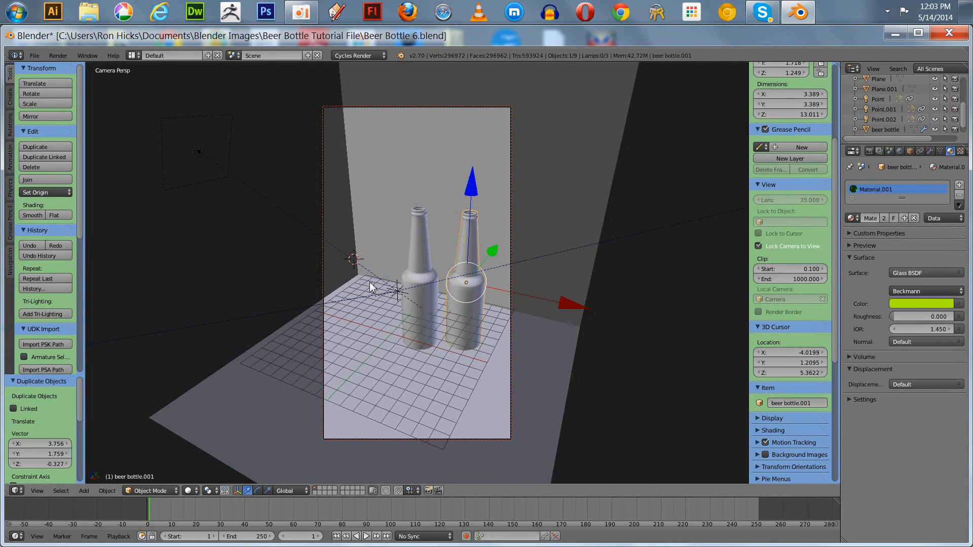
Save the two-bottle scene as a new incremented version, Beer Bottle 7.blend, in the same folder.
left_click(36, 57)
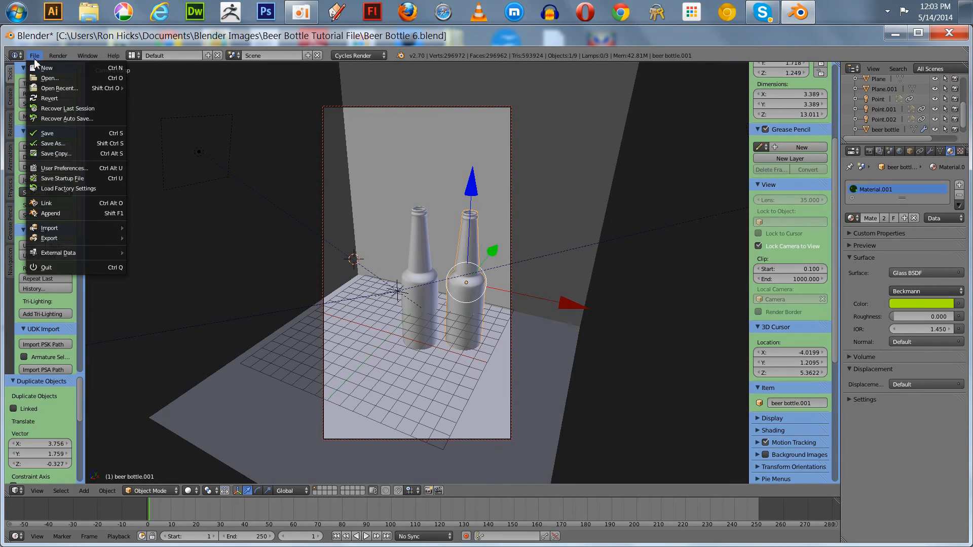
left_click(60, 147)
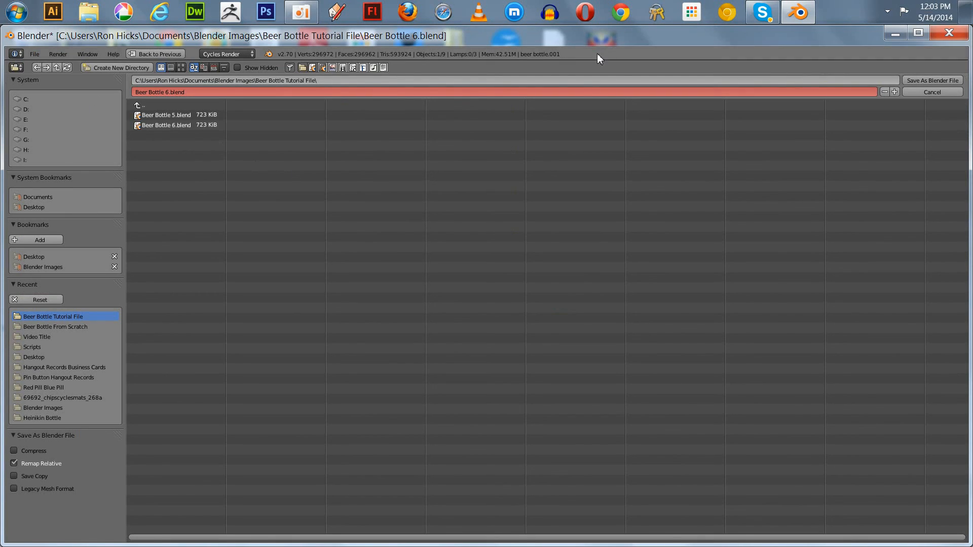
left_click(894, 91)
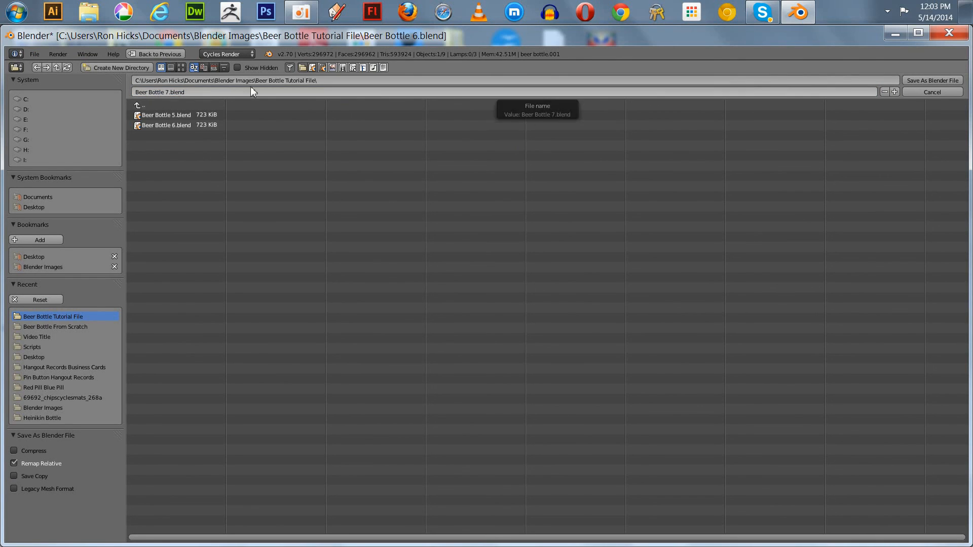
left_click(925, 81)
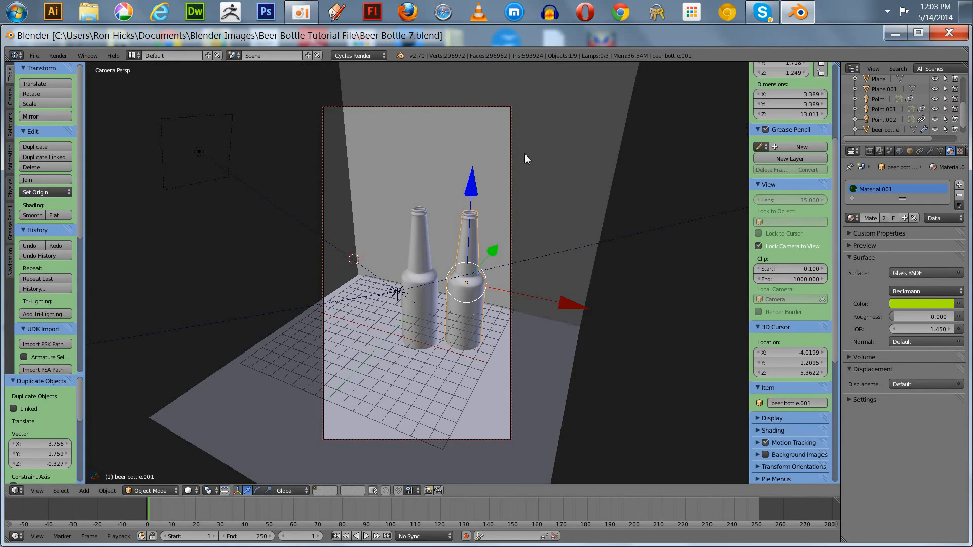
Look at the bottles from a low camera angle and raise the duplicated bottle about 0.42 along Z.
scroll(272, 377, "down", 3)
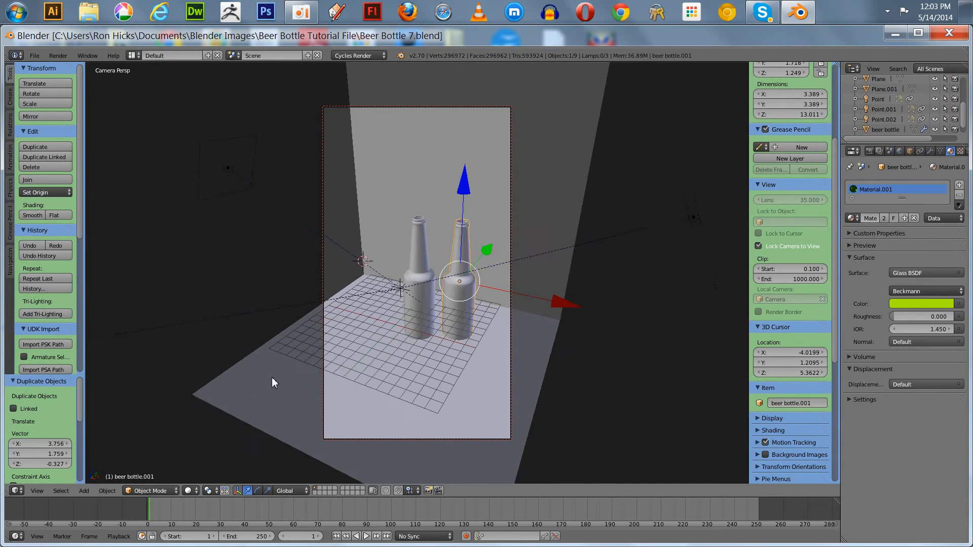
middle_click_drag(228, 368, 243, 333)
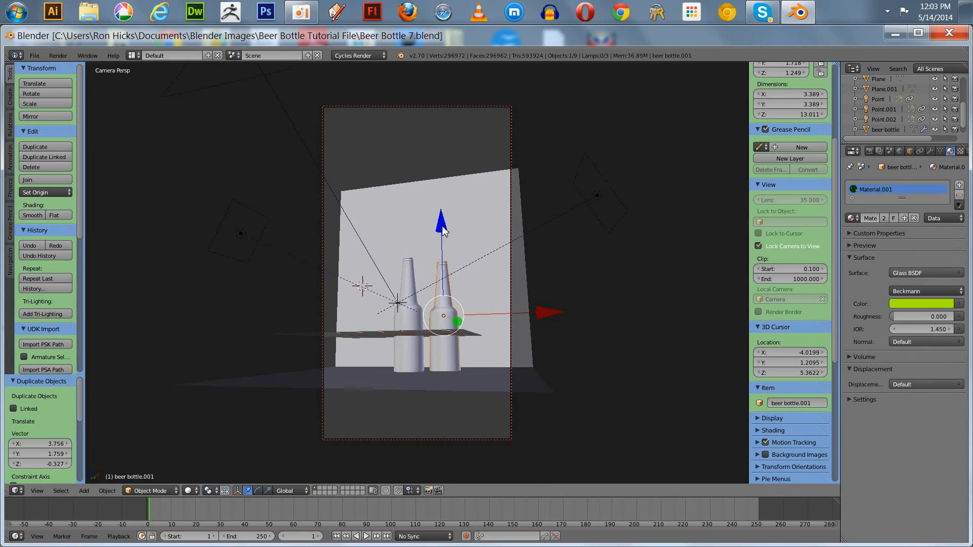
left_click_drag(439, 222, 436, 218)
Select the original beer bottle and raise it about 0.29 along Z so its base clears the floor plane.
mouse_move(239, 336)
middle_mouse_down()
mouse_move(245, 305)
mouse_move(246, 325)
middle_mouse_up()
right_click(407, 298)
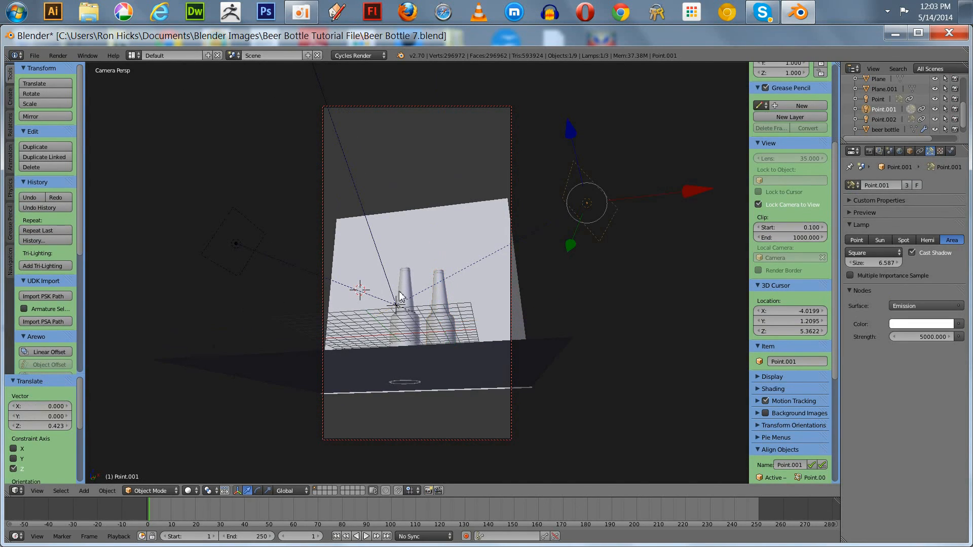
right_click(407, 299)
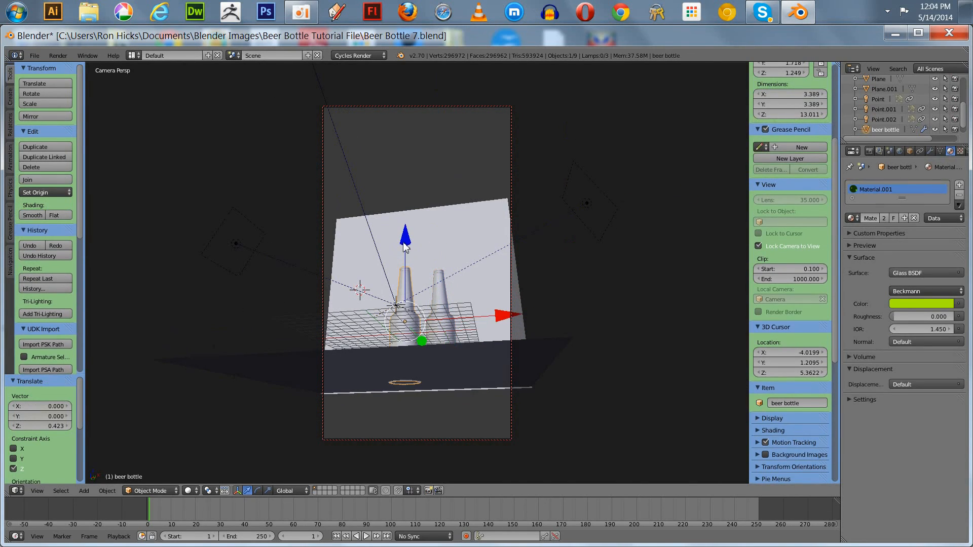
left_click_drag(403, 246, 402, 239)
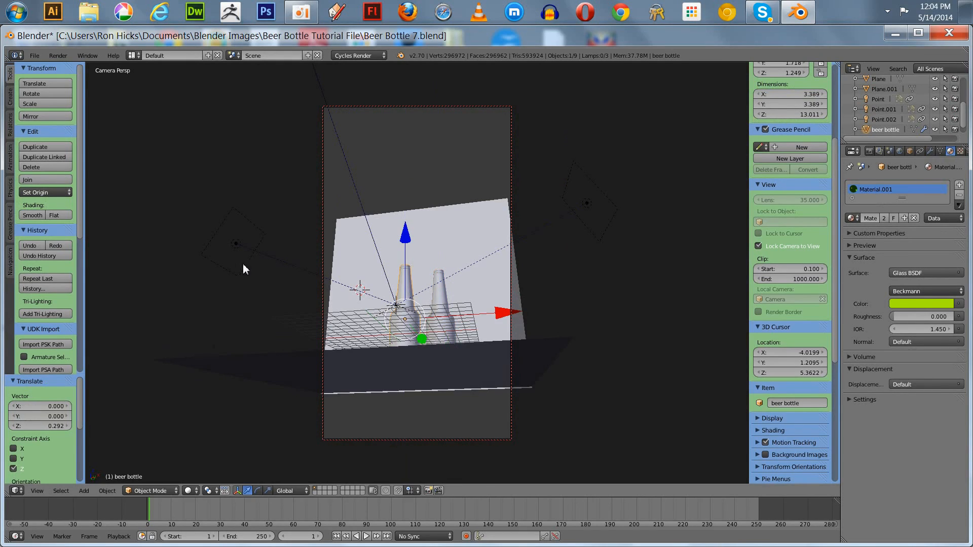